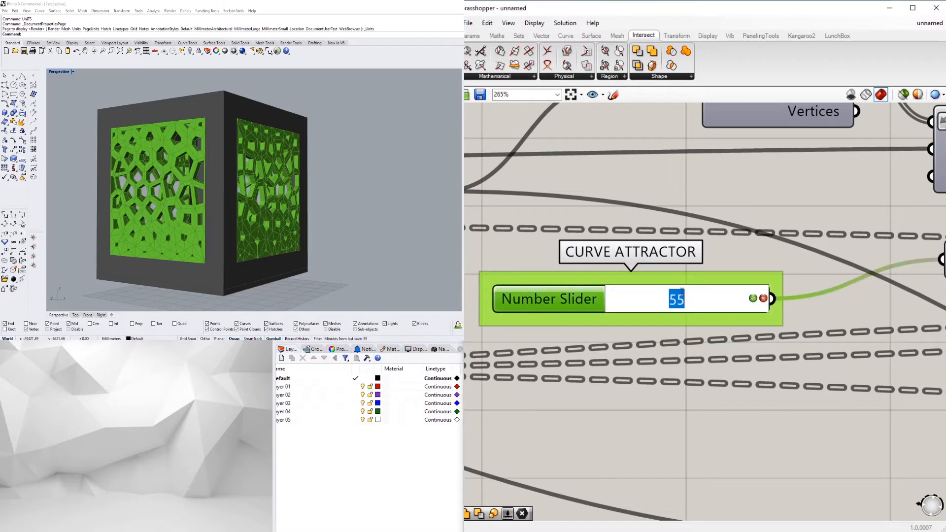
Set the curve attractor slider successively to 20, 50 and 90 to compare the Voronoi pattern on the cube.
{"action": "type", "text": "20"}
{"action": "key", "text": "Return"}
{"action": "right_click_drag", "start_coordinate": [296, 187], "coordinate": [202, 188]}
{"action": "double_click", "coordinate": [645, 300]}
{"action": "type", "text": "50"}
{"action": "key", "text": "Return"}
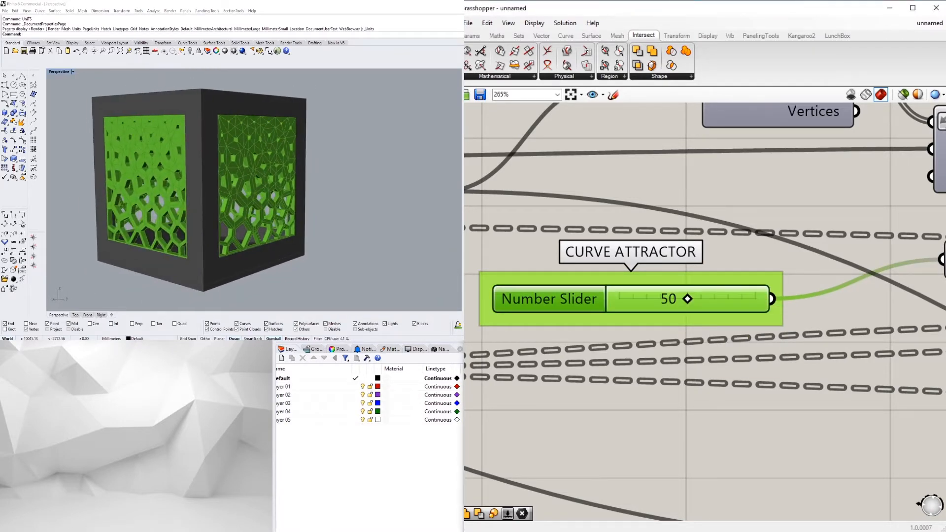
{"action": "double_click", "coordinate": [684, 299]}
{"action": "type", "text": "90"}
{"action": "key", "text": "Return"}
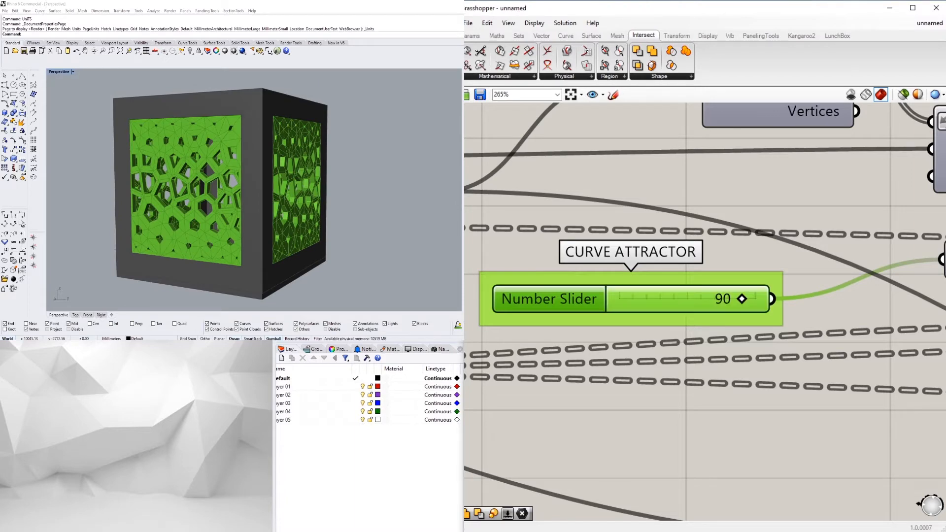
{"action": "scroll", "coordinate": [720, 161], "scroll_direction": "down", "scroll_amount": 6}
{"action": "scroll", "coordinate": [872, 318], "scroll_direction": "up", "scroll_amount": 3}
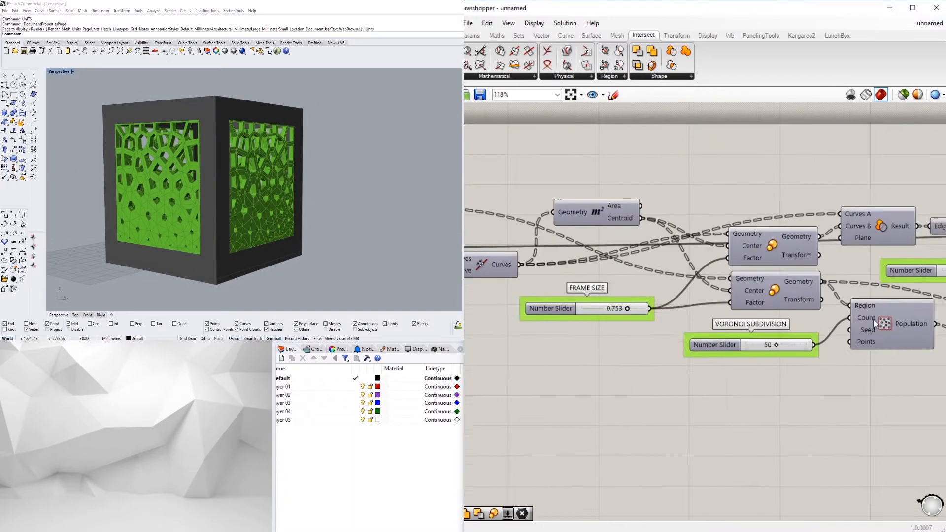
{"action": "right_click_drag", "start_coordinate": [872, 318], "coordinate": [598, 364]}
{"action": "right_click_drag", "start_coordinate": [877, 390], "coordinate": [671, 403]}
{"action": "scroll", "coordinate": [775, 338], "scroll_direction": "down", "scroll_amount": 10}
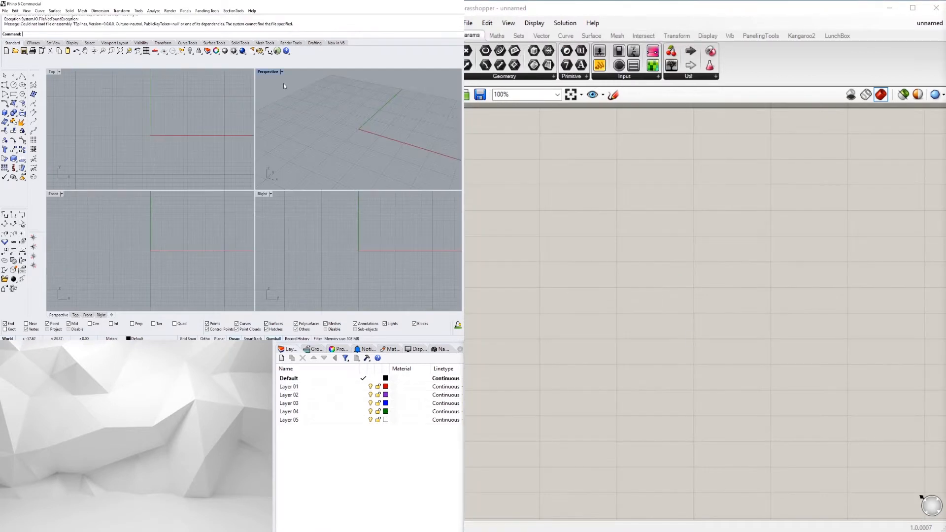
Maximize the Perspective viewport in Rhino and set the model units to Millimeters.
{"action": "double_click", "coordinate": [268, 73]}
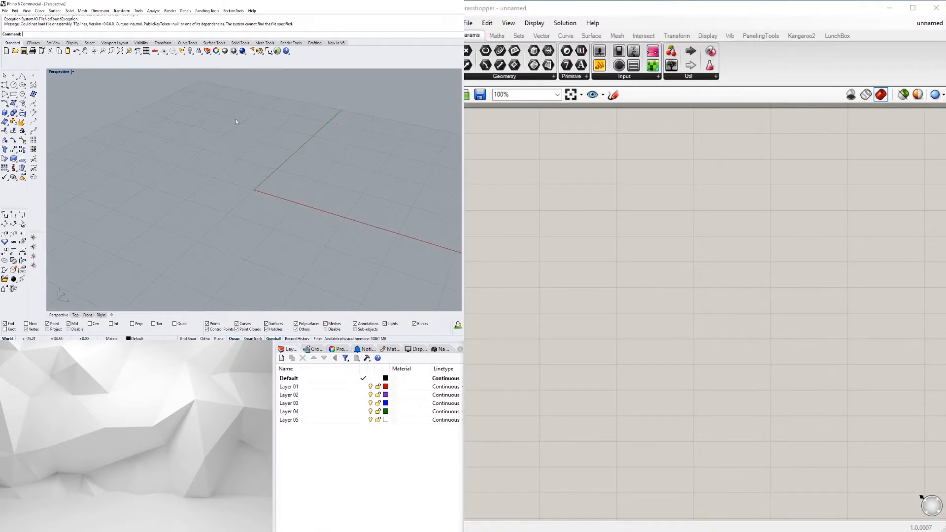
{"action": "type", "text": "Units"}
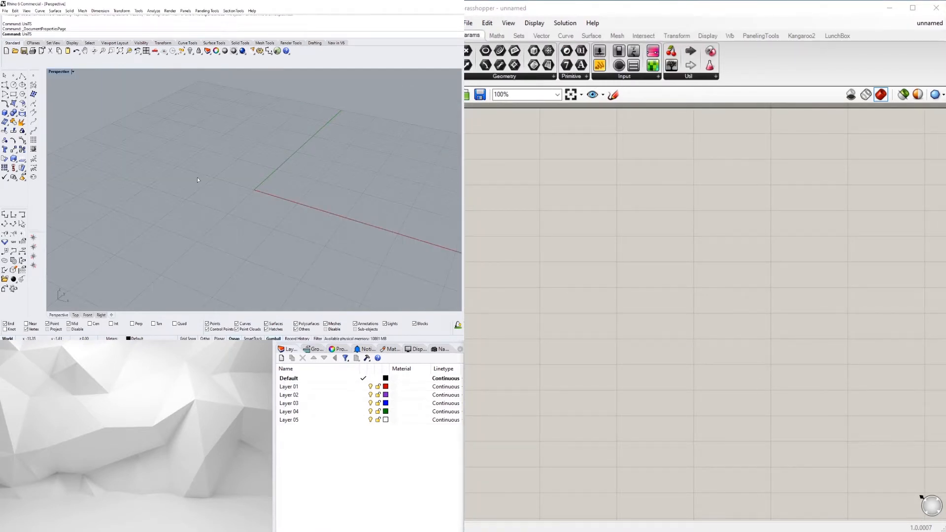
{"action": "key", "text": "Return"}
{"action": "left_click", "coordinate": [334, 112]}
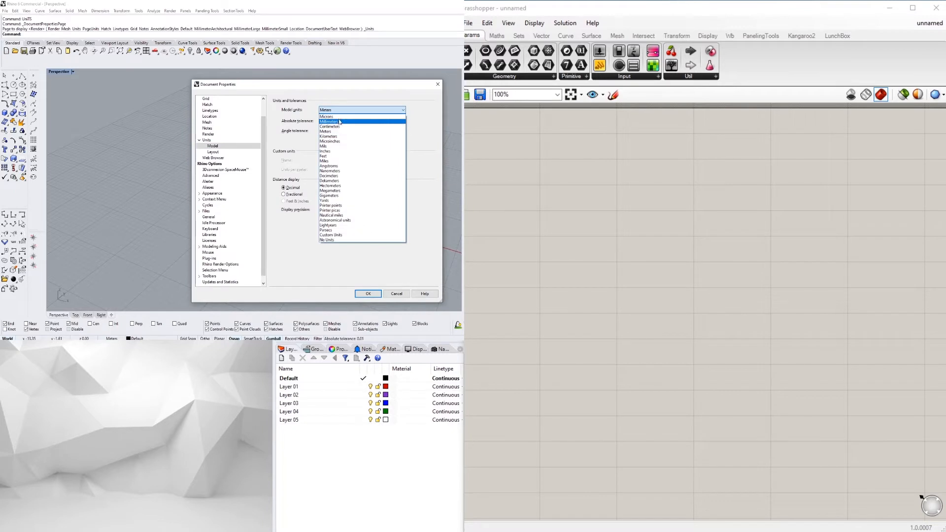
{"action": "left_click", "coordinate": [329, 121]}
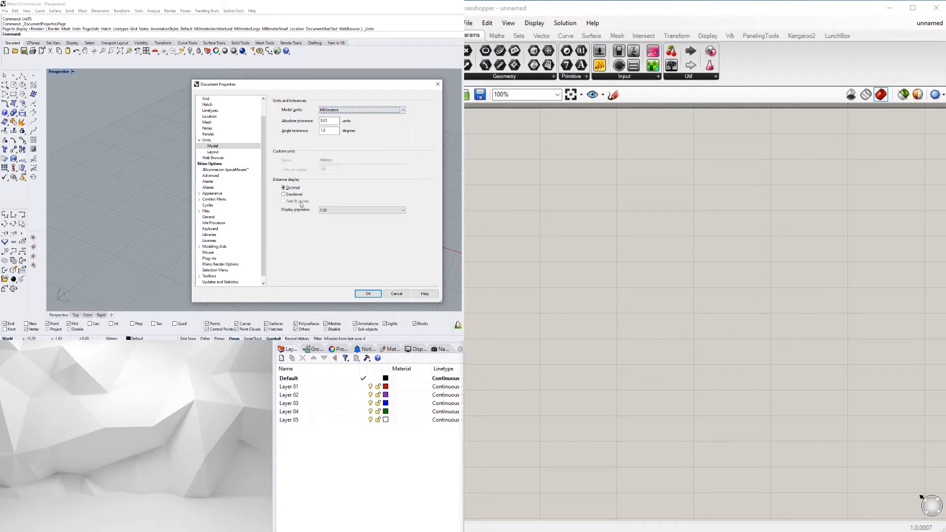
{"action": "left_click", "coordinate": [367, 294]}
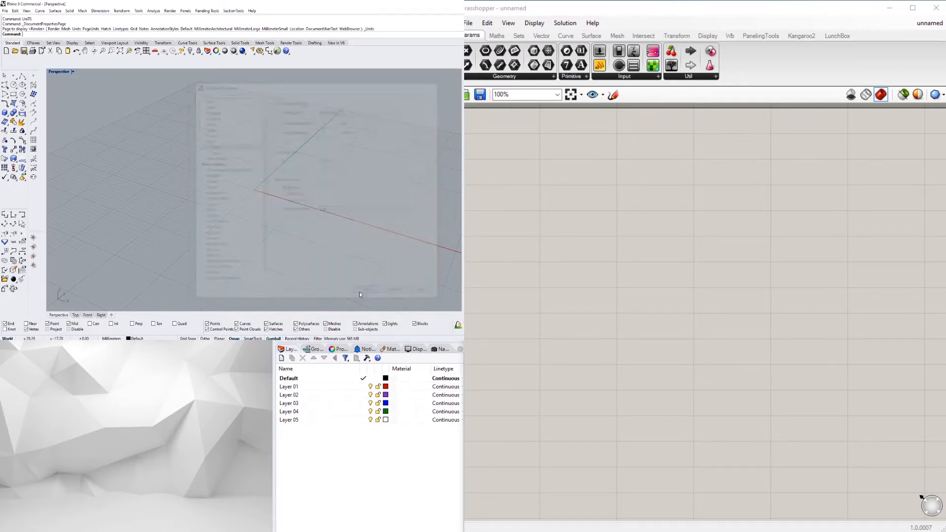
Add a Rectangle component that creates a rectangle on a plane to the Grasshopper canvas.
{"action": "double_click", "coordinate": [608, 165]}
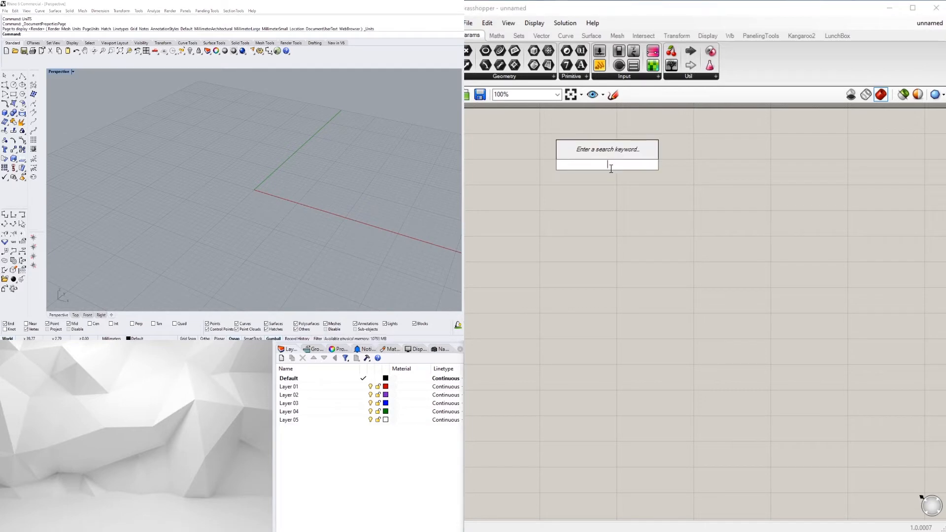
{"action": "type", "text": "RECT"}
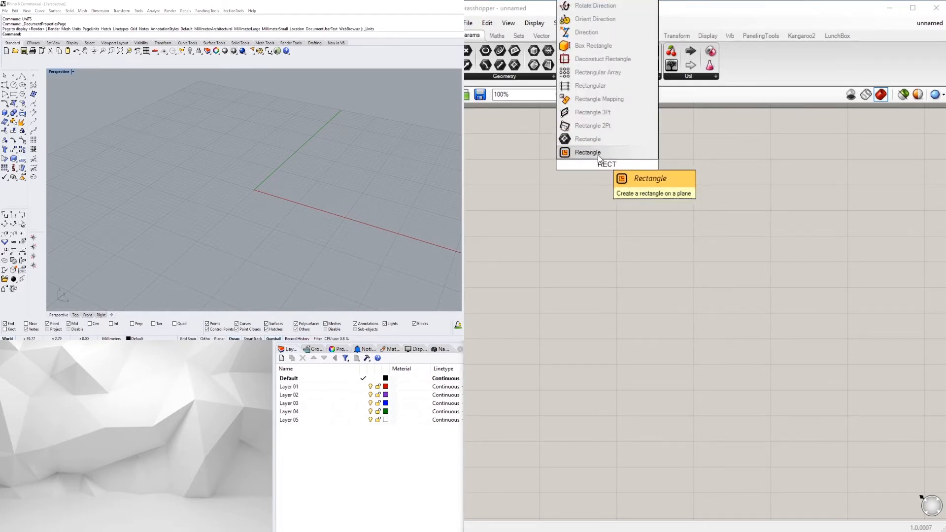
{"action": "left_click", "coordinate": [588, 152]}
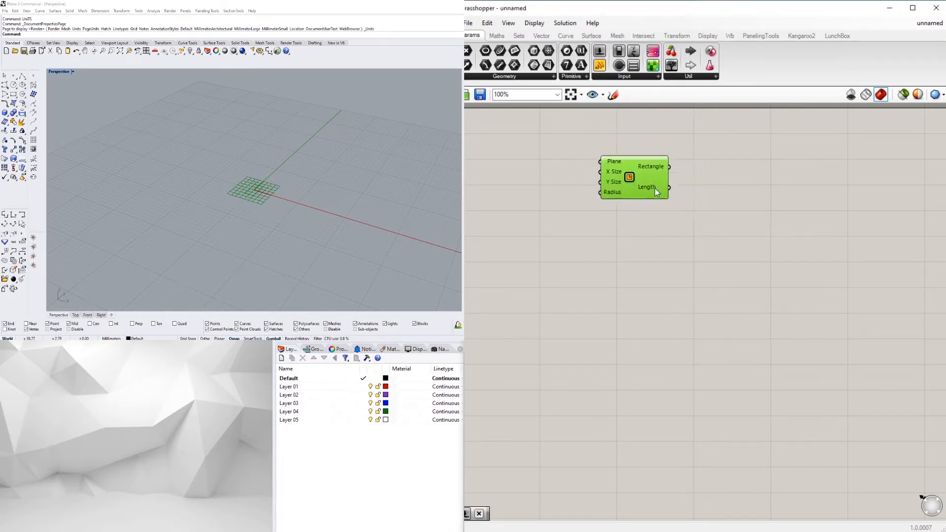
Add a number slider with value 100 and connect it to the Rectangle's X Size and Y Size inputs.
{"action": "double_click", "coordinate": [582, 230]}
{"action": "key", "text": "Return"}
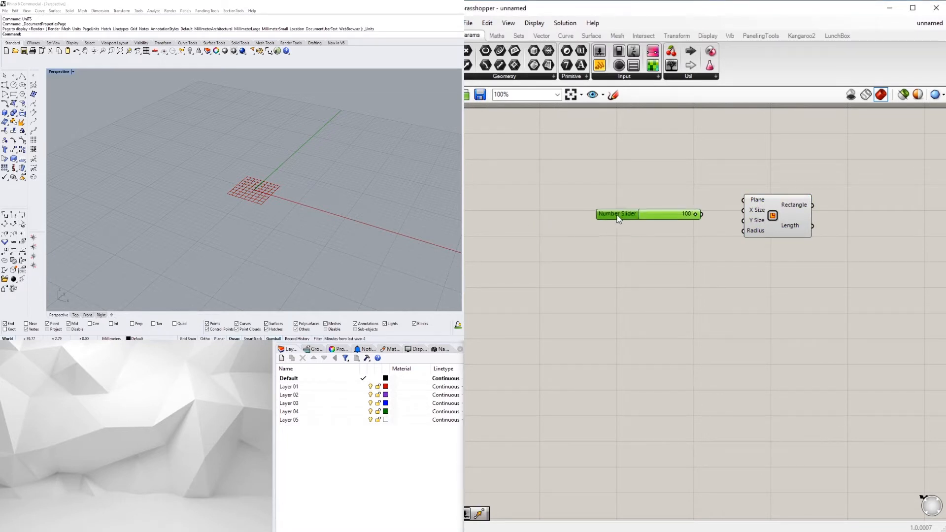
{"action": "left_click_drag", "start_coordinate": [733, 221], "coordinate": [742, 221]}
{"action": "scroll", "coordinate": [748, 301], "scroll_direction": "down", "scroll_amount": 4}
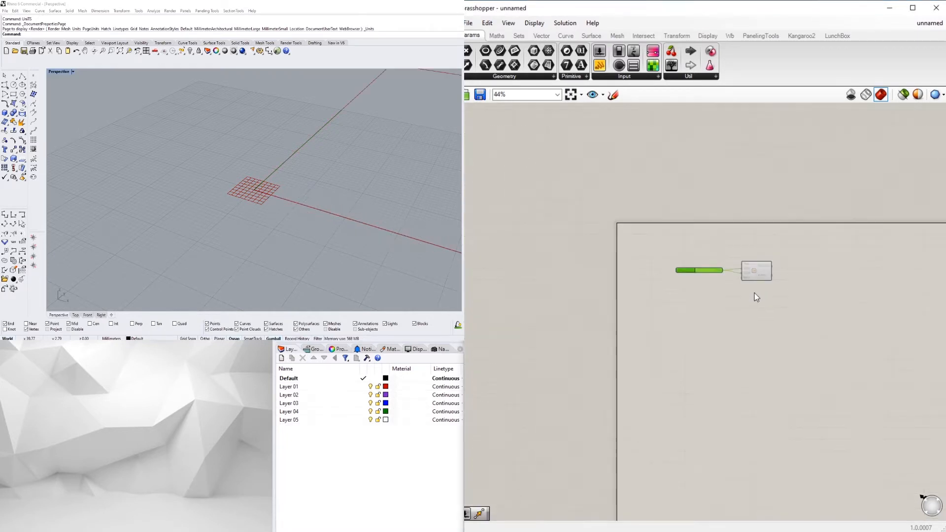
{"action": "scroll", "coordinate": [755, 291], "scroll_direction": "up", "scroll_amount": 2}
{"action": "left_click_drag", "start_coordinate": [788, 297], "coordinate": [694, 247]}
{"action": "left_click_drag", "start_coordinate": [759, 259], "coordinate": [719, 229]}
{"action": "left_click", "coordinate": [682, 247]}
{"action": "scroll", "coordinate": [679, 245], "scroll_direction": "up", "scroll_amount": 2}
Group the number slider and label the group SIZE.
{"action": "left_click", "coordinate": [608, 229]}
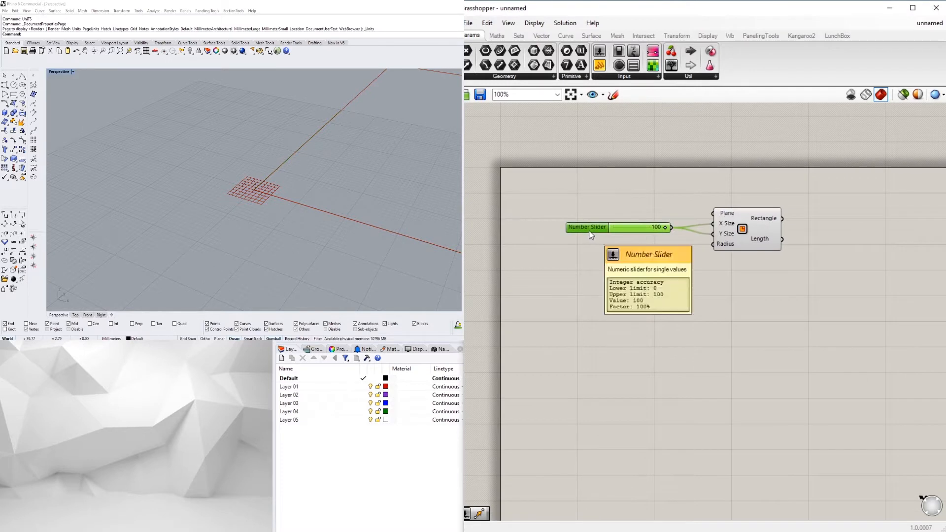
{"action": "key", "text": "ctrl+g"}
{"action": "right_click", "coordinate": [598, 219]}
{"action": "left_click", "coordinate": [625, 230]}
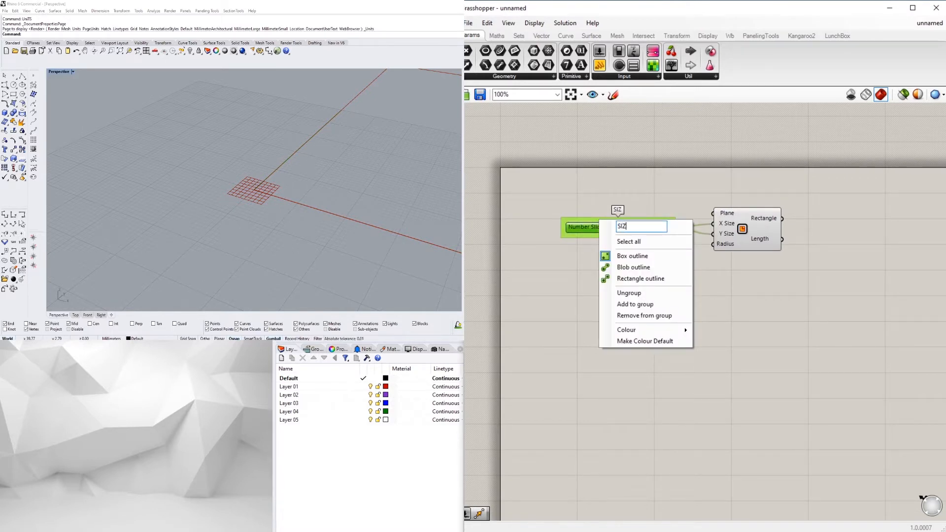
{"action": "key", "text": "Return"}
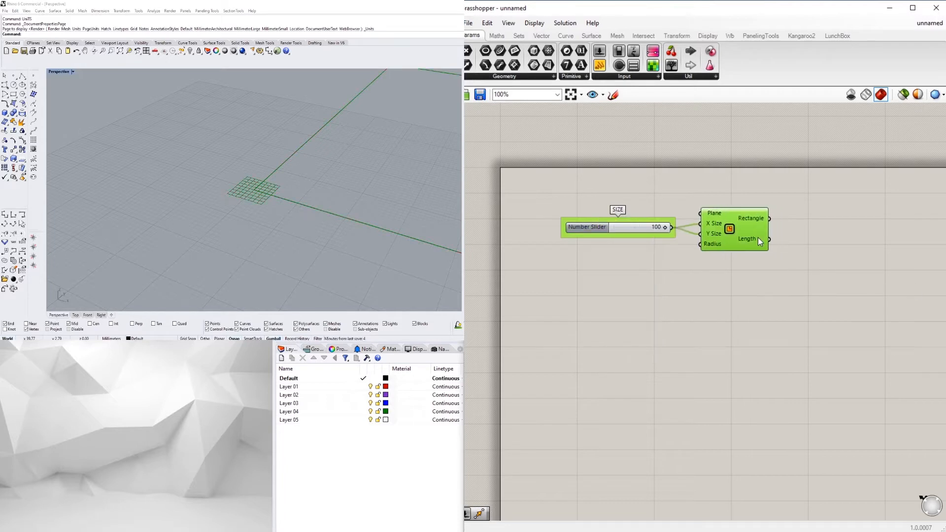
Add an Extrude component beside the Rectangle component and connect the Rectangle output to its Base input.
{"action": "double_click", "coordinate": [825, 270]}
{"action": "type", "text": "extru"}
{"action": "left_click", "coordinate": [811, 260]}
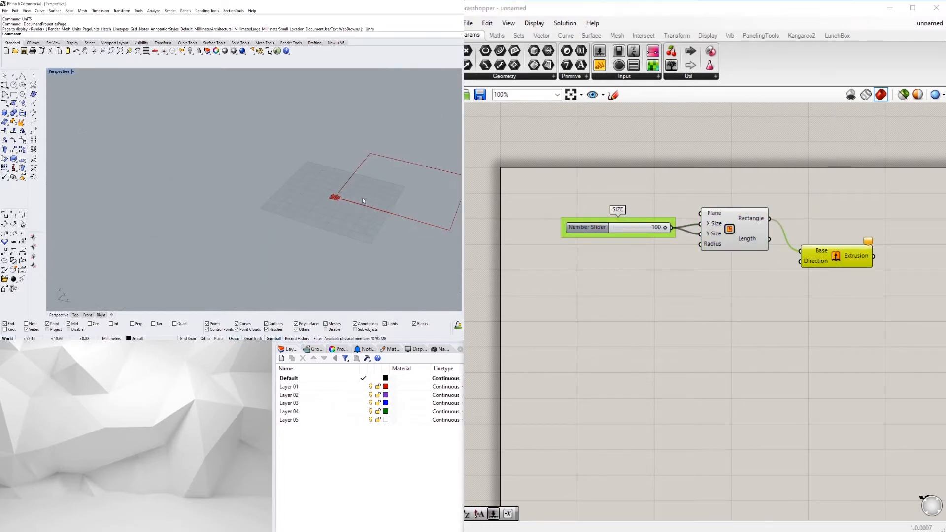
{"action": "scroll", "coordinate": [363, 198], "scroll_direction": "up", "scroll_amount": 6}
{"action": "right_click_drag", "start_coordinate": [817, 265], "coordinate": [714, 281]}
{"action": "scroll", "coordinate": [715, 281], "scroll_direction": "up", "scroll_amount": 2}
{"action": "left_click_drag", "start_coordinate": [740, 267], "coordinate": [720, 220]}
{"action": "right_click_drag", "start_coordinate": [680, 263], "coordinate": [699, 289]}
{"action": "left_click_drag", "start_coordinate": [717, 249], "coordinate": [728, 295]}
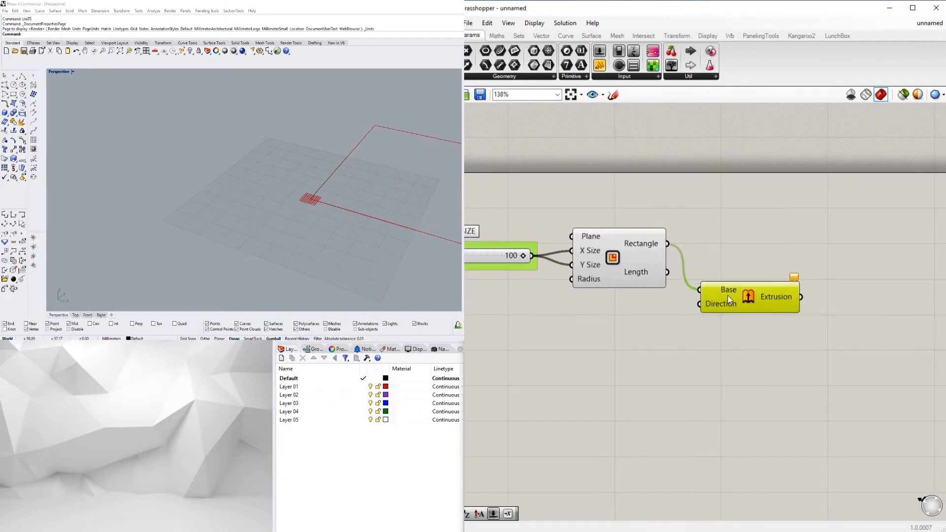
Add a Unit Z component and connect its vector output to the Extrude component's Direction input.
{"action": "double_click", "coordinate": [542, 344]}
{"action": "type", "text": "unit z"}
{"action": "left_click", "coordinate": [542, 350]}
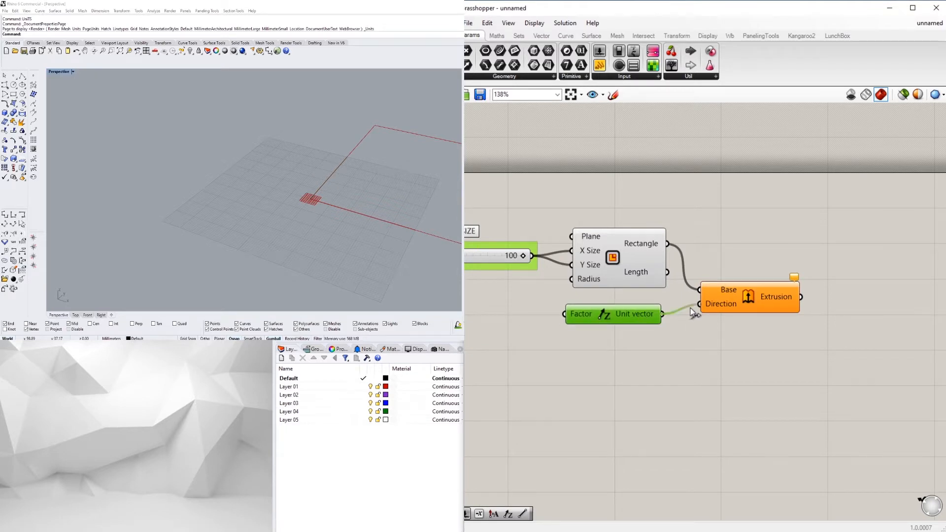
{"action": "left_click_drag", "start_coordinate": [692, 312], "coordinate": [699, 304]}
{"action": "scroll", "coordinate": [752, 298], "scroll_direction": "down", "scroll_amount": 2}
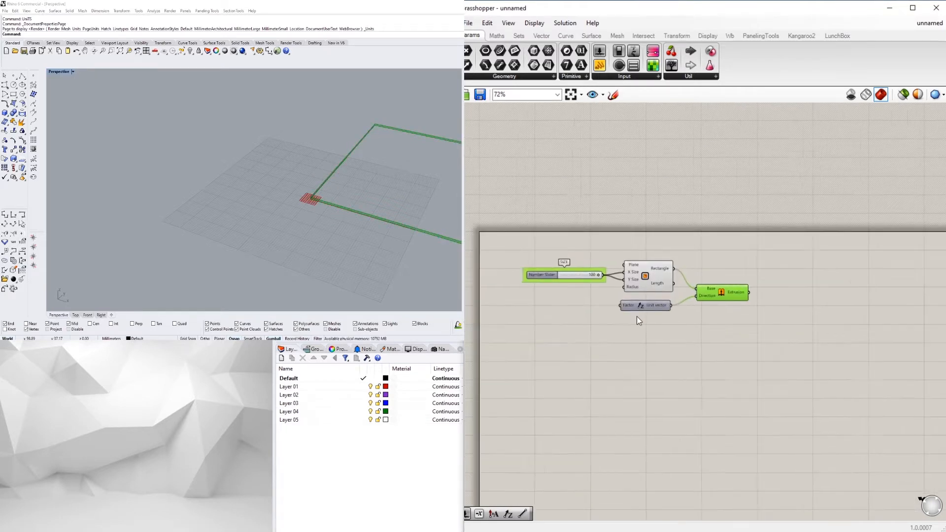
Connect the SIZE slider to the Unit Z Factor so the extrusion forms a cube.
{"action": "left_click_drag", "start_coordinate": [627, 304], "coordinate": [627, 305]}
{"action": "left_click_drag", "start_coordinate": [655, 306], "coordinate": [660, 304]}
{"action": "left_click", "coordinate": [621, 339]}
{"action": "scroll", "coordinate": [279, 200], "scroll_direction": "down", "scroll_amount": 5}
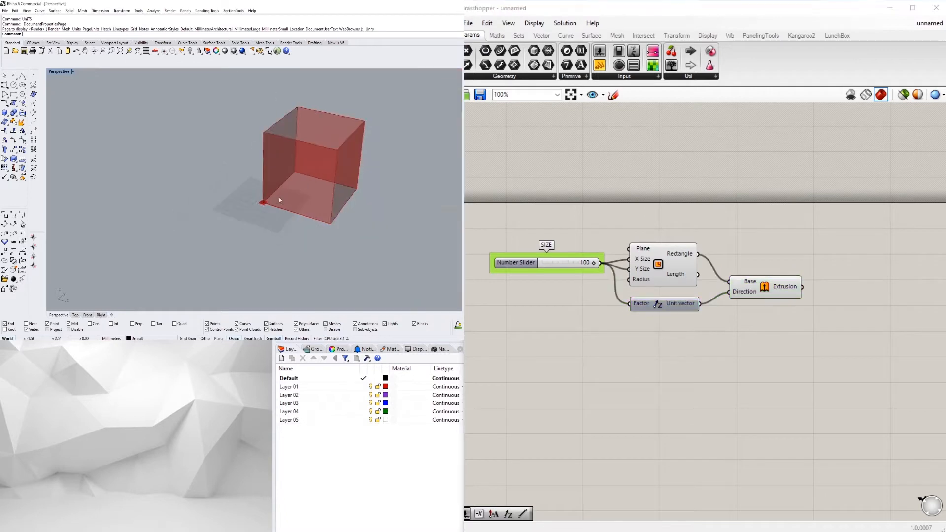
{"action": "right_click_drag", "start_coordinate": [279, 201], "coordinate": [309, 195]}
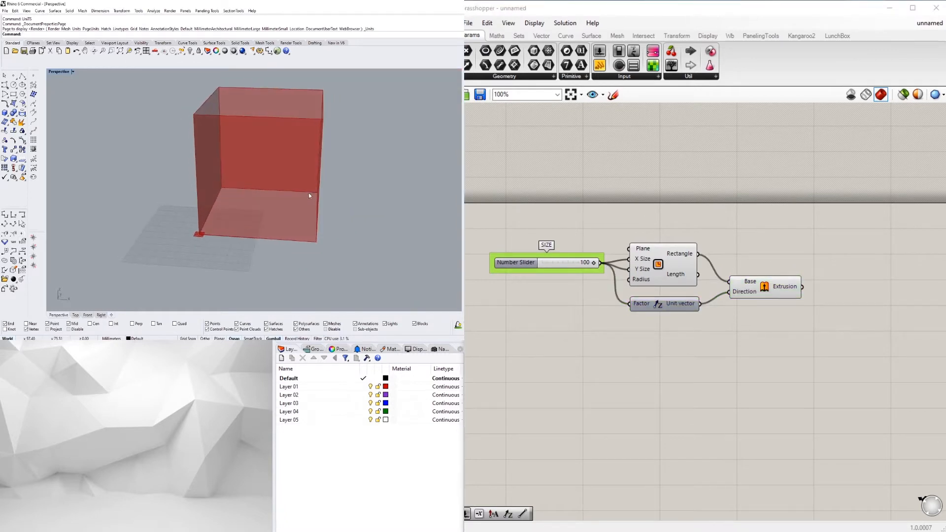
{"action": "double_click", "coordinate": [815, 347]}
{"action": "type", "text": "EXPL"}
{"action": "key", "text": "Escape"}
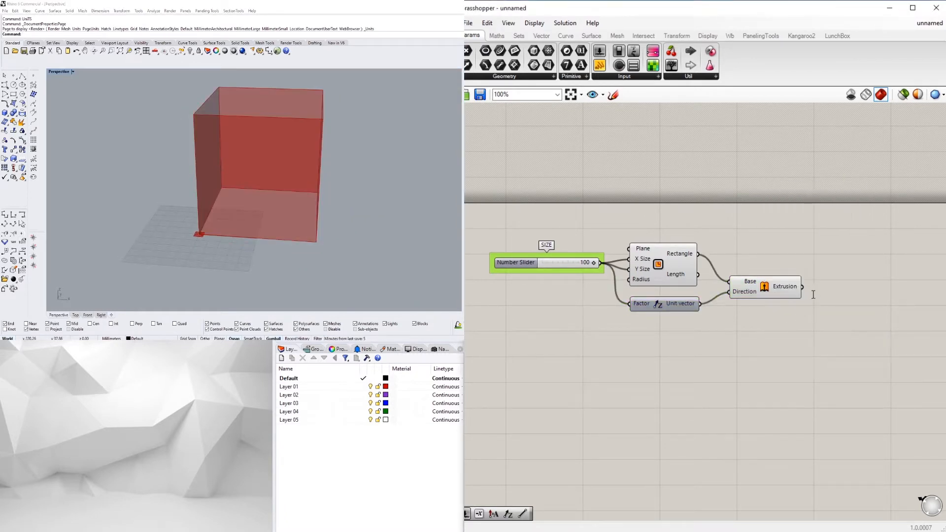
Add a Deconstruct Brep component and connect the Extrusion output to its Brep input.
{"action": "double_click", "coordinate": [812, 294]}
{"action": "type", "text": "DE"}
{"action": "left_click", "coordinate": [791, 215]}
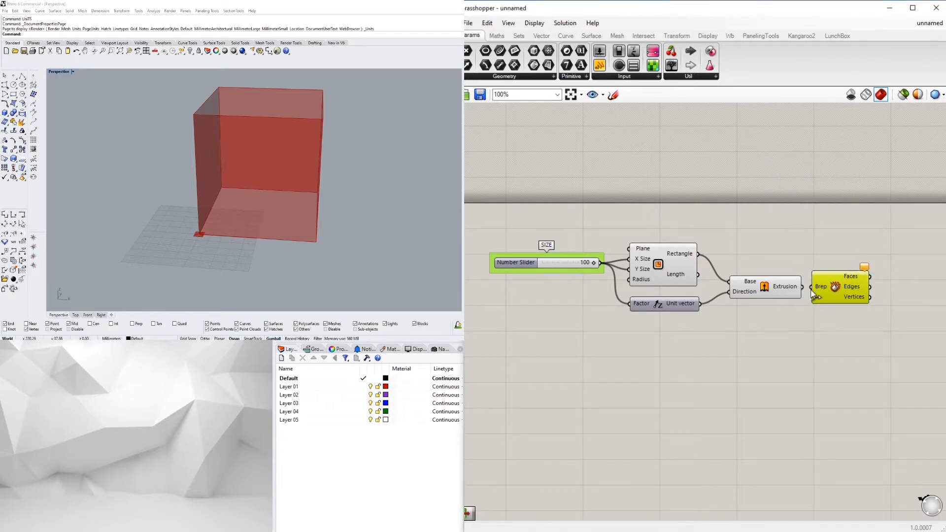
{"action": "left_click_drag", "start_coordinate": [811, 290], "coordinate": [803, 288]}
{"action": "left_click_drag", "start_coordinate": [874, 315], "coordinate": [753, 275]}
{"action": "left_click", "coordinate": [869, 292]}
Add an Area component next to the Deconstruct Brep component.
{"action": "right_click_drag", "start_coordinate": [870, 291], "coordinate": [739, 297]}
{"action": "double_click", "coordinate": [764, 275]}
{"action": "type", "text": "AREA"}
{"action": "left_click", "coordinate": [760, 263]}
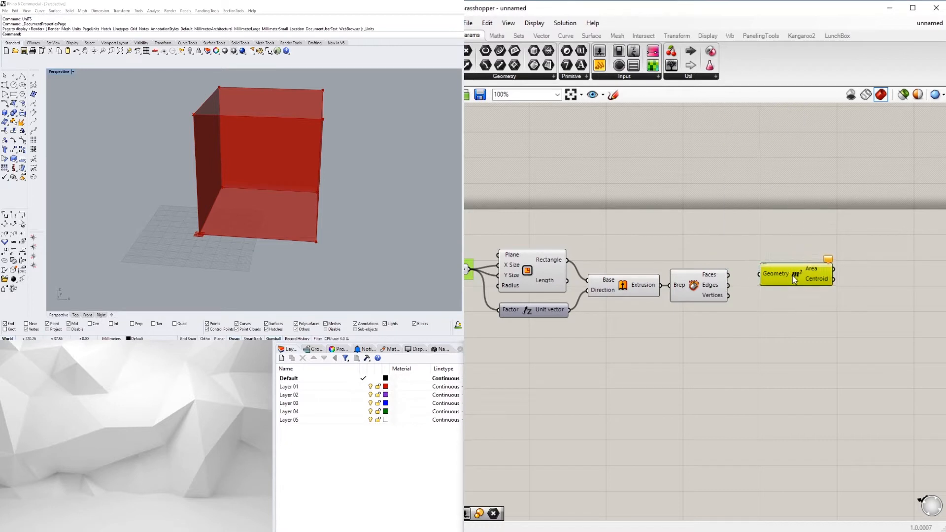
{"action": "left_click_drag", "start_coordinate": [792, 276], "coordinate": [796, 276]}
Add a Scale component below the Area component.
{"action": "double_click", "coordinate": [756, 297]}
{"action": "type", "text": "SC"}
{"action": "left_click", "coordinate": [746, 274]}
{"action": "scroll", "coordinate": [764, 276], "scroll_direction": "up", "scroll_amount": 2}
{"action": "left_click_drag", "start_coordinate": [718, 321], "coordinate": [764, 334]}
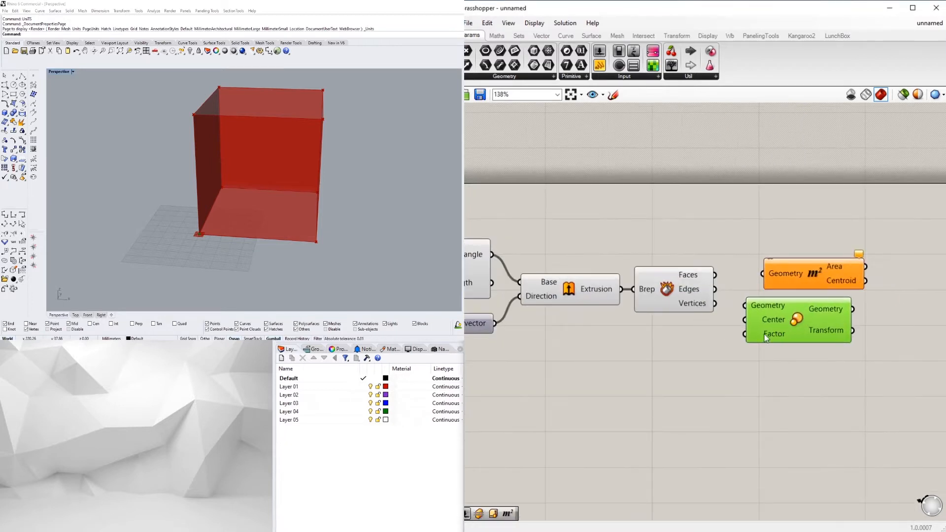
{"action": "right_click_drag", "start_coordinate": [766, 338], "coordinate": [705, 372]}
Connect the brep Faces to the Geometry inputs of Scale and Area, and the area Centroid to the Scale Center.
{"action": "left_click_drag", "start_coordinate": [654, 308], "coordinate": [685, 339]}
{"action": "left_click_drag", "start_coordinate": [754, 307], "coordinate": [706, 424]}
{"action": "left_click_drag", "start_coordinate": [731, 367], "coordinate": [760, 364]}
{"action": "left_click_drag", "start_coordinate": [710, 430], "coordinate": [712, 351]}
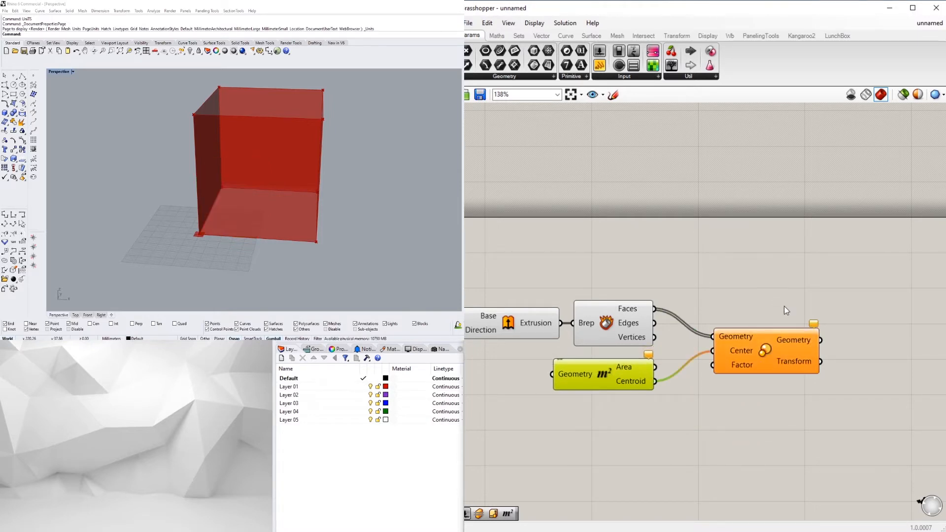
{"action": "left_click_drag", "start_coordinate": [539, 344], "coordinate": [553, 374]}
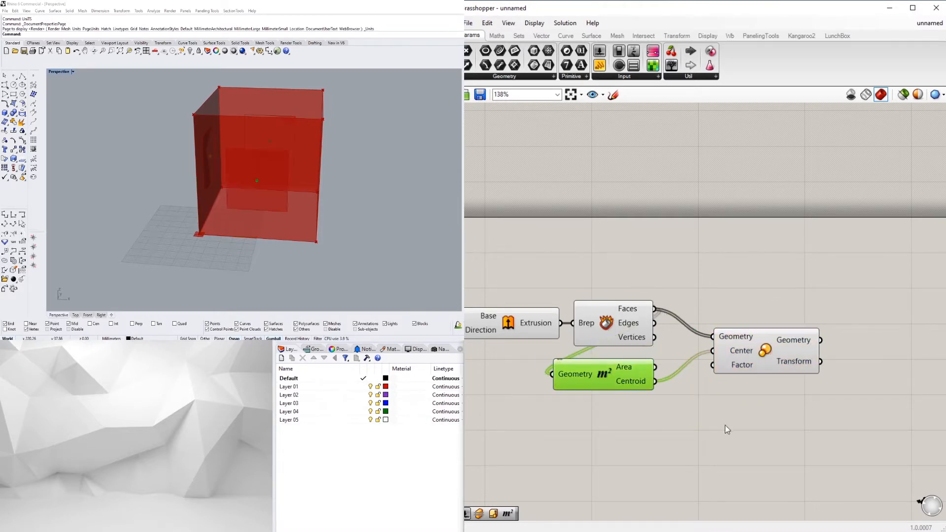
Rearrange the Area and Scale components in sequence after Deconstruct Brep.
{"action": "left_click_drag", "start_coordinate": [762, 448], "coordinate": [618, 369]}
{"action": "left_click_drag", "start_coordinate": [619, 370], "coordinate": [748, 348]}
{"action": "left_click", "coordinate": [794, 410]}
{"action": "left_click_drag", "start_coordinate": [880, 316], "coordinate": [867, 333]}
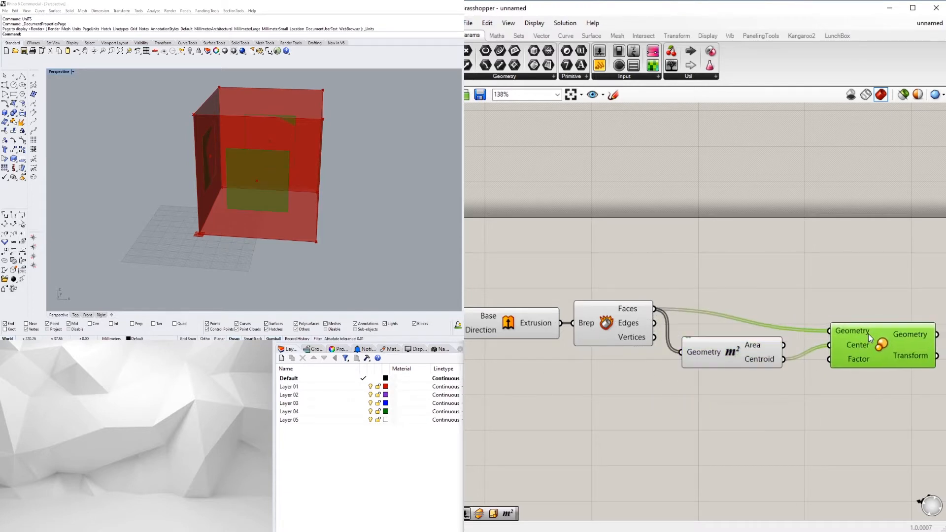
Add a number slider with value 0.8 and connect it to the Scale component's Factor input.
{"action": "double_click", "coordinate": [713, 404]}
{"action": "type", "text": "0.8"}
{"action": "key", "text": "Return"}
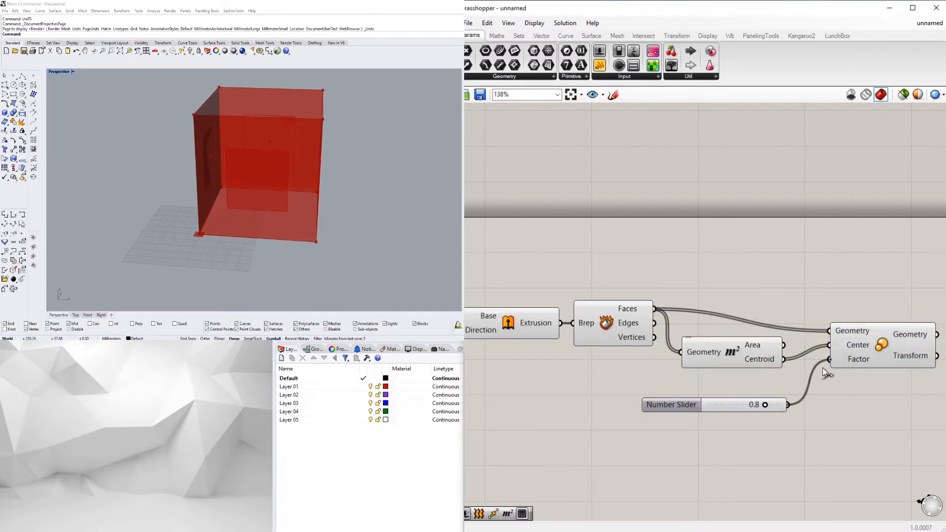
{"action": "right_click_drag", "start_coordinate": [807, 430], "coordinate": [739, 441]}
{"action": "left_click", "coordinate": [827, 366]}
Add a Region Difference component after the Scale component.
{"action": "right_click_drag", "start_coordinate": [838, 403], "coordinate": [728, 428]}
{"action": "double_click", "coordinate": [837, 348]}
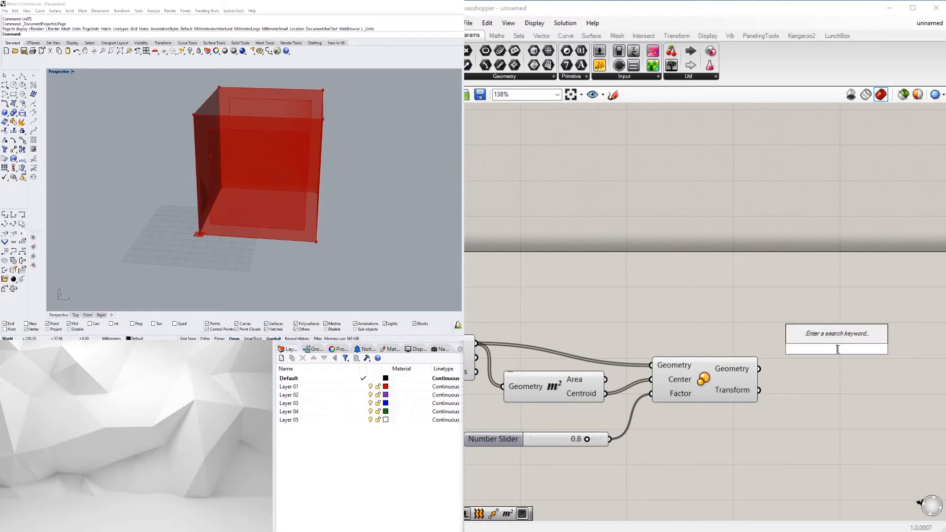
{"action": "type", "text": "reg"}
{"action": "left_click", "coordinate": [836, 300]}
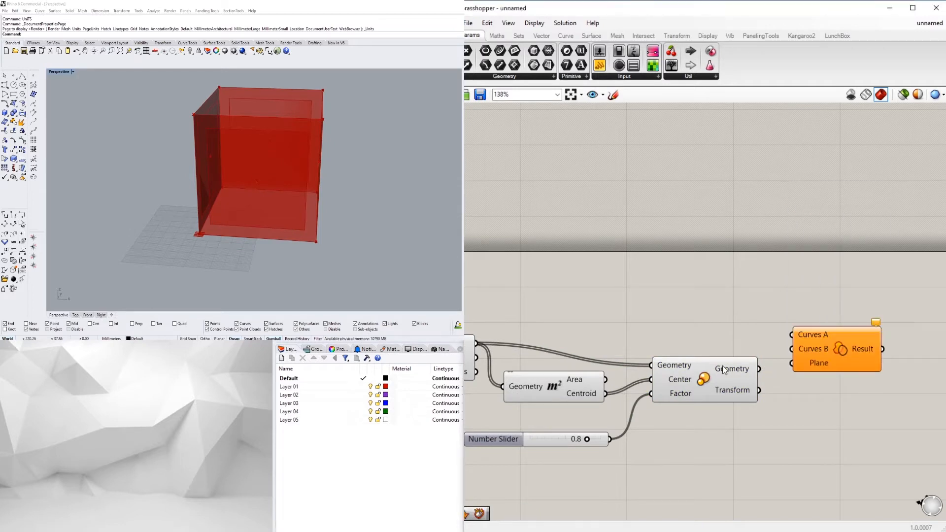
Connect the brep Faces to Curves A and the scaled Geometry to Curves B of the Region Difference component.
{"action": "left_click_drag", "start_coordinate": [758, 368], "coordinate": [799, 339]}
{"action": "scroll", "coordinate": [689, 362], "scroll_direction": "down", "scroll_amount": 1}
{"action": "right_click_drag", "start_coordinate": [640, 362], "coordinate": [727, 363]}
{"action": "left_click_drag", "start_coordinate": [595, 346], "coordinate": [683, 342]}
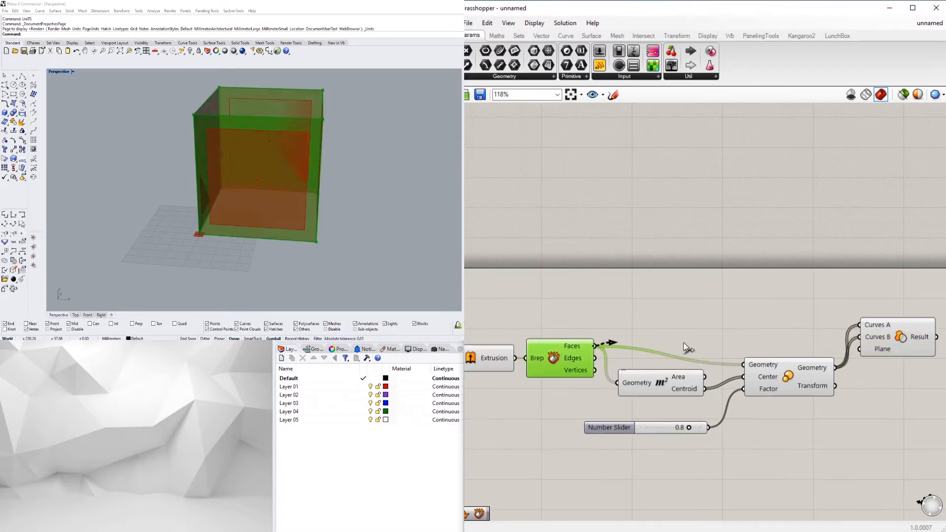
{"action": "right_click_drag", "start_coordinate": [882, 327], "coordinate": [785, 336]}
{"action": "left_click", "coordinate": [789, 337]}
{"action": "scroll", "coordinate": [788, 340], "scroll_direction": "up", "scroll_amount": 3}
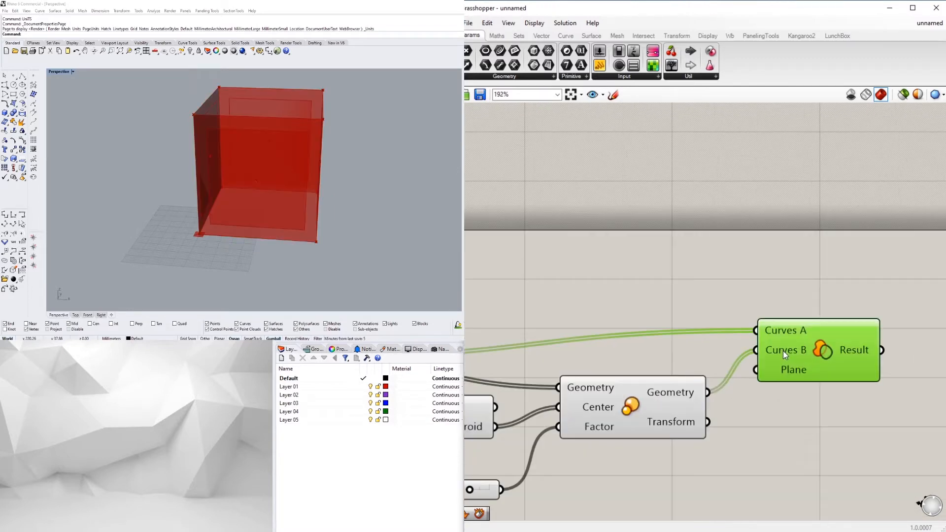
Flatten the Curves B and Curves A inputs of the Region Difference component.
{"action": "right_click", "coordinate": [782, 351]}
{"action": "left_click", "coordinate": [807, 415]}
{"action": "left_click_drag", "start_coordinate": [803, 351], "coordinate": [828, 335]}
{"action": "right_click", "coordinate": [782, 317]}
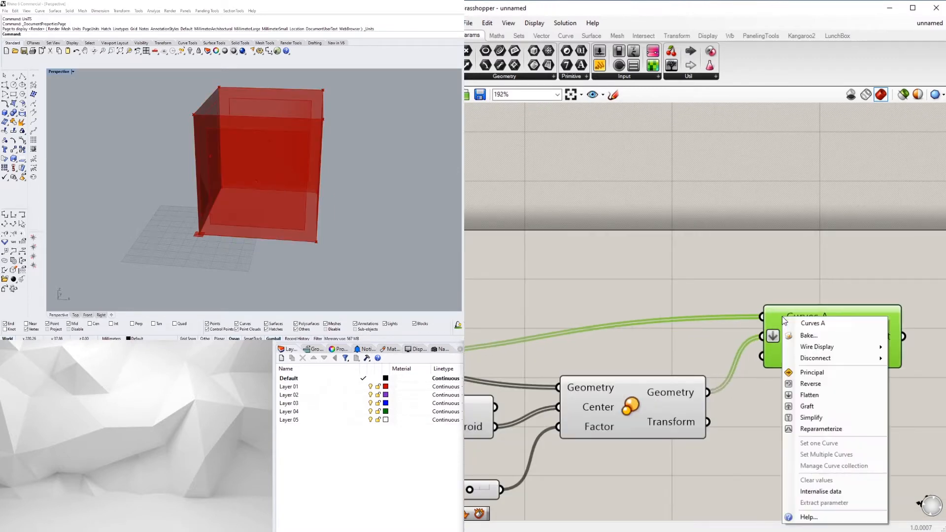
{"action": "left_click", "coordinate": [809, 394]}
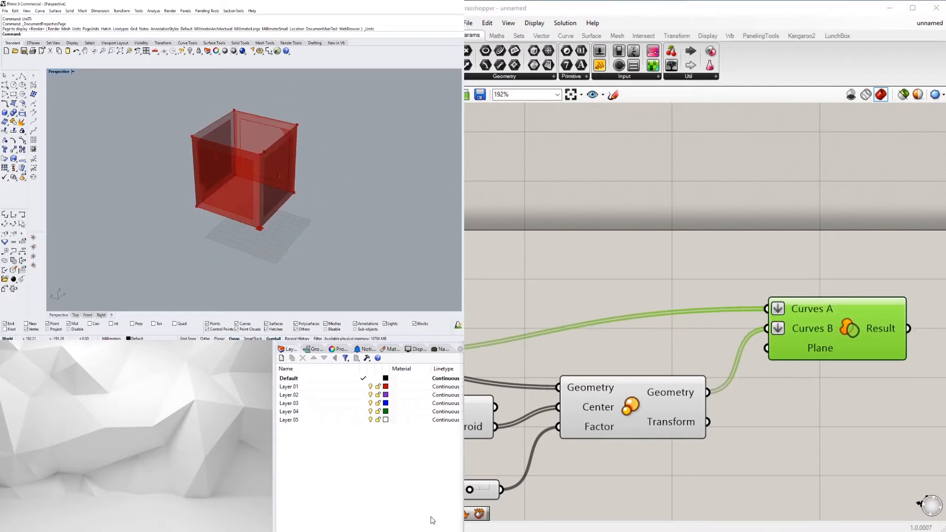
Examine the viewport geometry of the components between Deconstruct Brep and Region Difference.
{"action": "left_click", "coordinate": [702, 340]}
{"action": "scroll", "coordinate": [702, 340], "scroll_direction": "down", "scroll_amount": 2}
{"action": "right_click_drag", "start_coordinate": [702, 339], "coordinate": [846, 359]}
{"action": "left_click", "coordinate": [842, 361]}
{"action": "left_click", "coordinate": [524, 361]}
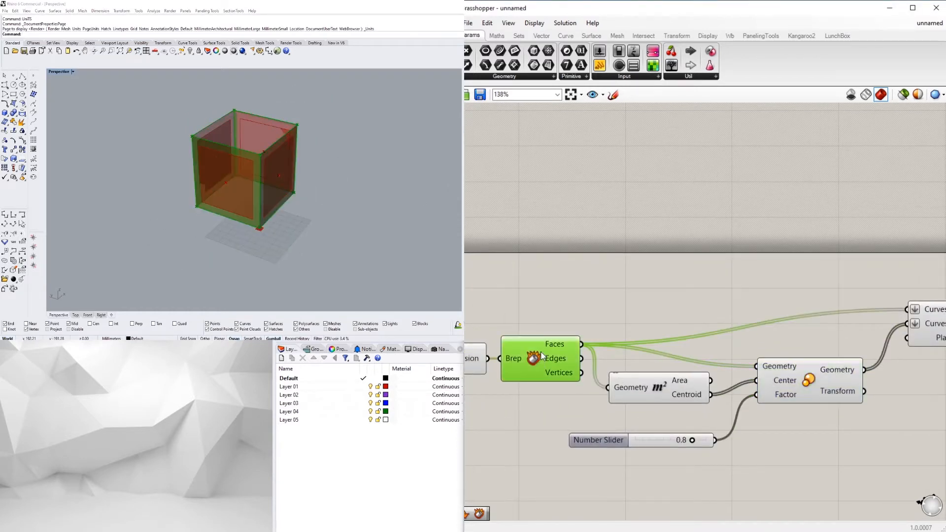
{"action": "right_click_drag", "start_coordinate": [655, 342], "coordinate": [473, 332]}
{"action": "right_click_drag", "start_coordinate": [601, 330], "coordinate": [579, 311]}
{"action": "left_click", "coordinate": [755, 296]}
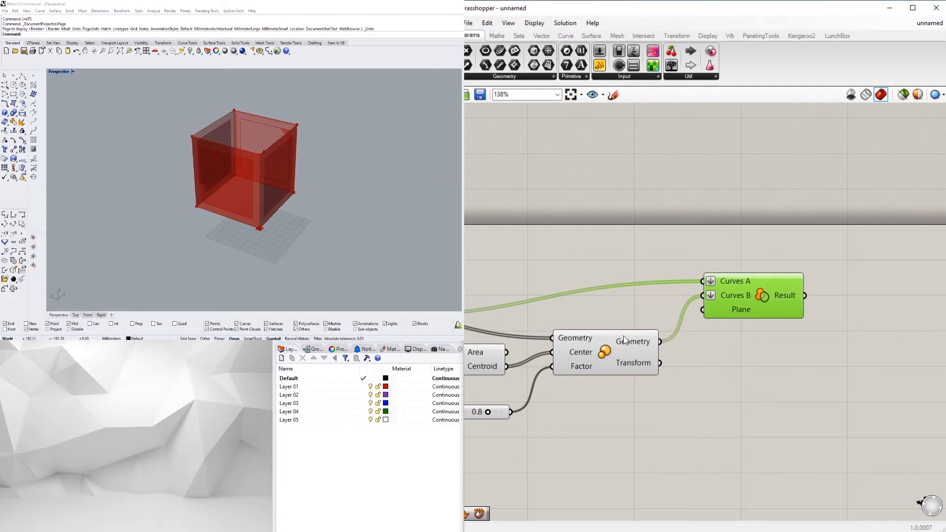
{"action": "right_click_drag", "start_coordinate": [625, 340], "coordinate": [870, 350]}
{"action": "right_click_drag", "start_coordinate": [714, 312], "coordinate": [644, 316]}
{"action": "left_click", "coordinate": [504, 341]}
Add a second Deconstruct Brep component and connect the first one's Faces to its Brep input.
{"action": "right_click_drag", "start_coordinate": [544, 344], "coordinate": [514, 320]}
{"action": "left_click", "coordinate": [570, 271]}
{"action": "double_click", "coordinate": [571, 274]}
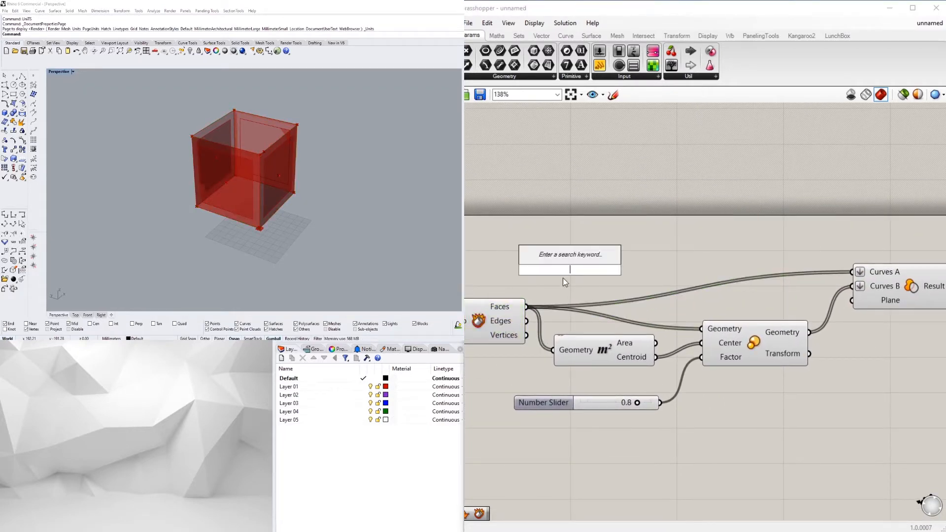
{"action": "type", "text": "DE"}
{"action": "left_click", "coordinate": [561, 165]}
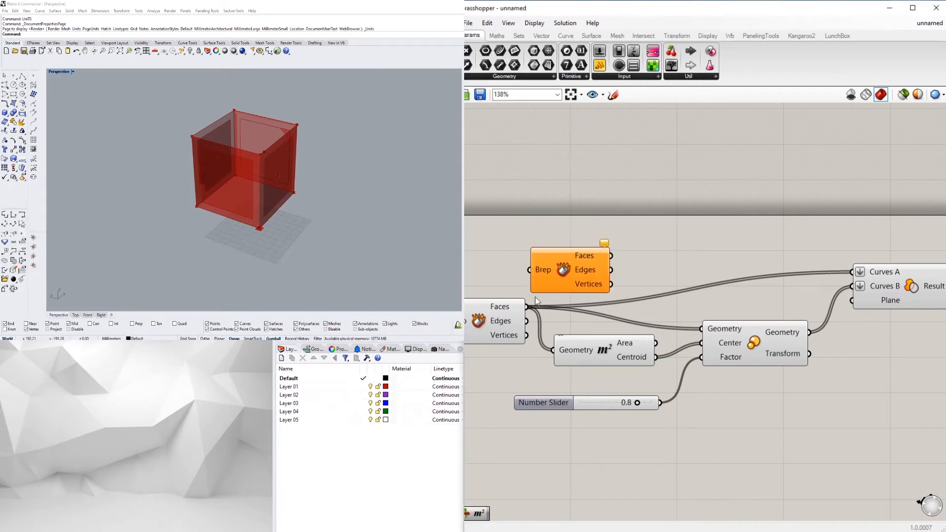
{"action": "left_click_drag", "start_coordinate": [527, 307], "coordinate": [579, 265]}
Add a Join Curves component beside the second Deconstruct Brep.
{"action": "double_click", "coordinate": [684, 253]}
{"action": "type", "text": "POL"}
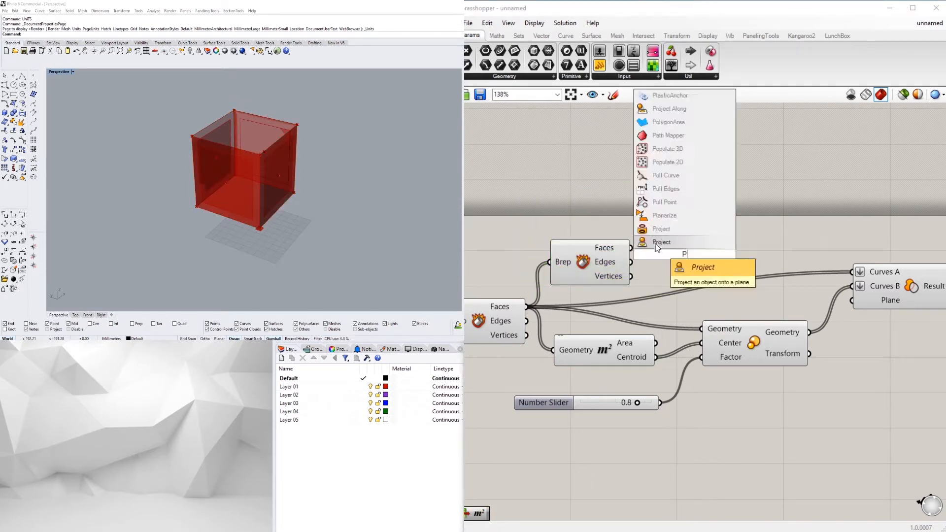
{"action": "left_click", "coordinate": [655, 277]}
{"action": "double_click", "coordinate": [673, 261]}
{"action": "type", "text": "JO"}
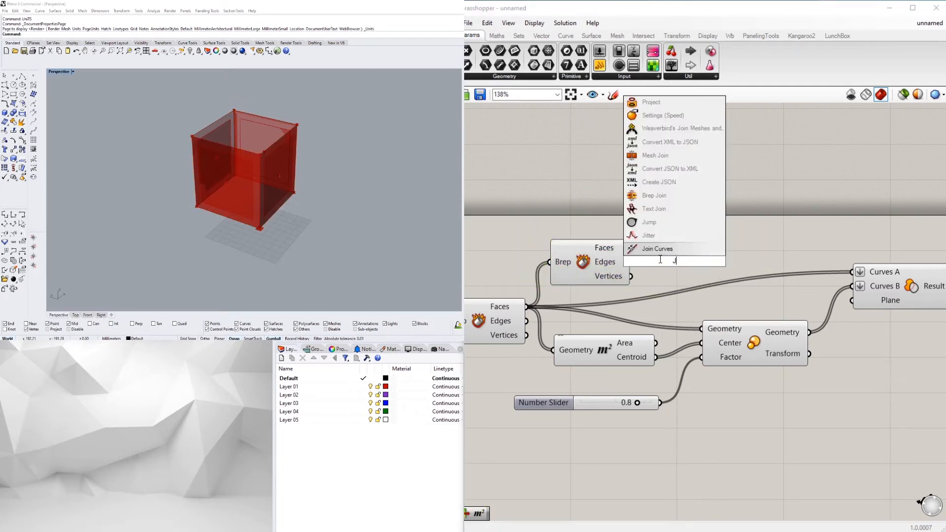
{"action": "left_click", "coordinate": [658, 249]}
{"action": "left_click_drag", "start_coordinate": [652, 250], "coordinate": [652, 251]}
Wire the second Deconstruct Brep's Edges through Join Curves into Scale's Geometry and Region Difference's Curves A, replacing the Faces connections.
{"action": "right_click_drag", "start_coordinate": [728, 263], "coordinate": [578, 261]}
{"action": "scroll", "coordinate": [722, 289], "scroll_direction": "down", "scroll_amount": 1}
{"action": "right_click_drag", "start_coordinate": [719, 286], "coordinate": [847, 285]}
{"action": "left_click_drag", "start_coordinate": [711, 214], "coordinate": [625, 284]}
{"action": "left_click_drag", "start_coordinate": [600, 263], "coordinate": [838, 351], "text": "alt"}
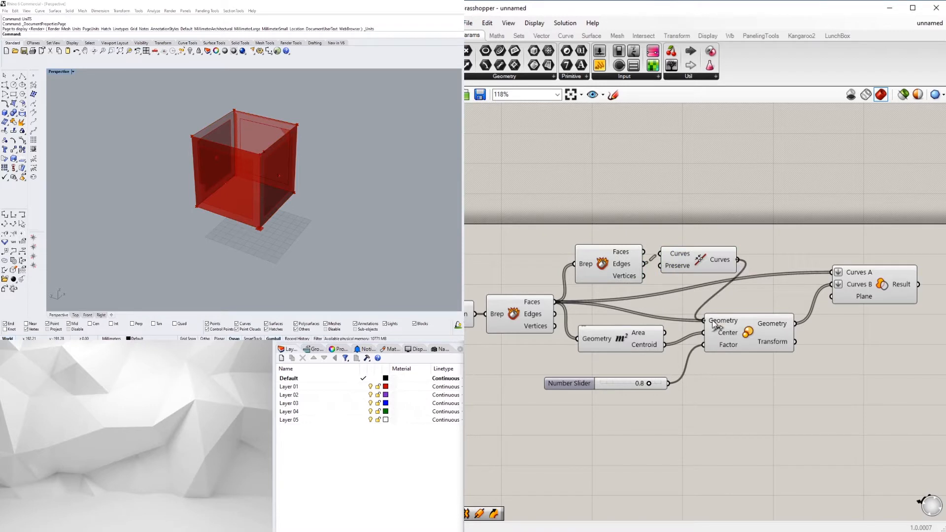
{"action": "left_click_drag", "start_coordinate": [712, 321], "coordinate": [712, 321]}
{"action": "right_click_drag", "start_coordinate": [817, 244], "coordinate": [774, 269]}
{"action": "scroll", "coordinate": [768, 270], "scroll_direction": "up", "scroll_amount": 2}
{"action": "scroll", "coordinate": [732, 279], "scroll_direction": "down", "scroll_amount": 2}
{"action": "left_click", "coordinate": [586, 292]}
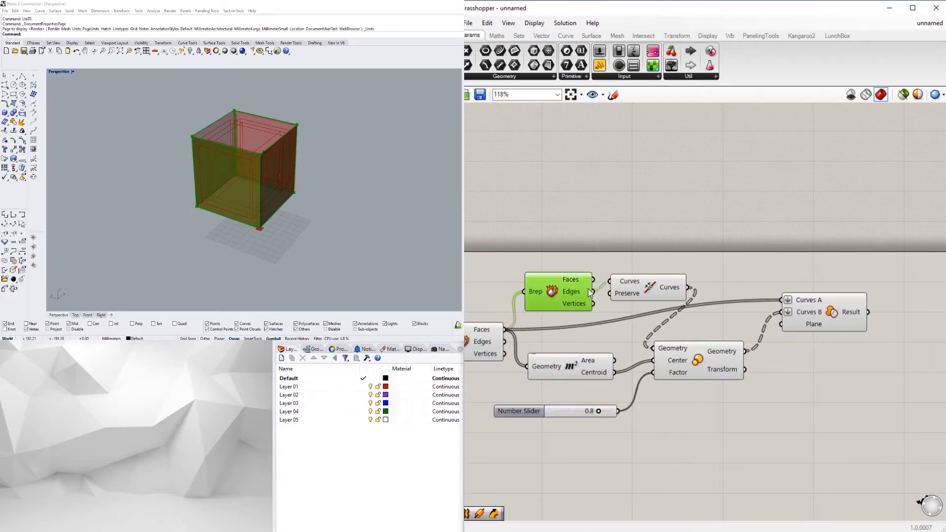
{"action": "scroll", "coordinate": [674, 284], "scroll_direction": "up", "scroll_amount": 1}
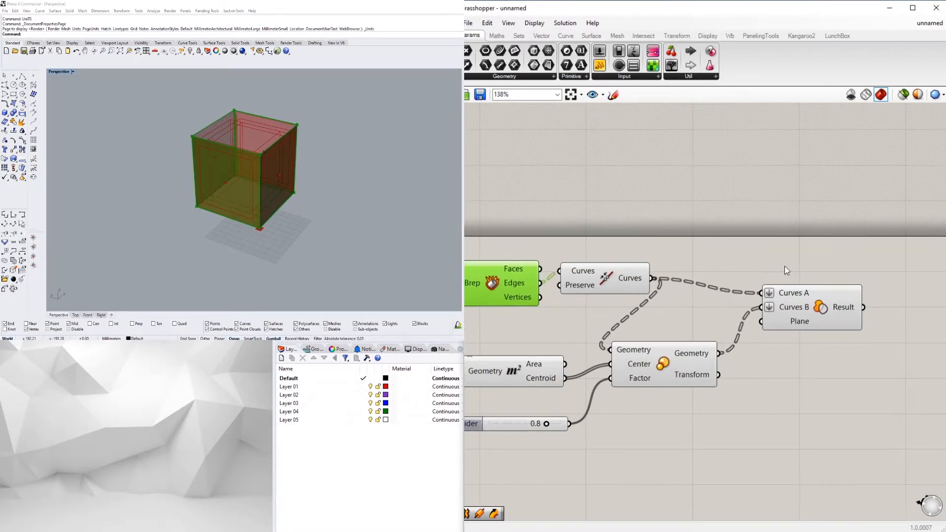
Remove the flattening from the Curves B and Curves A inputs of Region Difference.
{"action": "left_click", "coordinate": [818, 310]}
{"action": "scroll", "coordinate": [797, 310], "scroll_direction": "up", "scroll_amount": 2}
{"action": "right_click", "coordinate": [797, 299]}
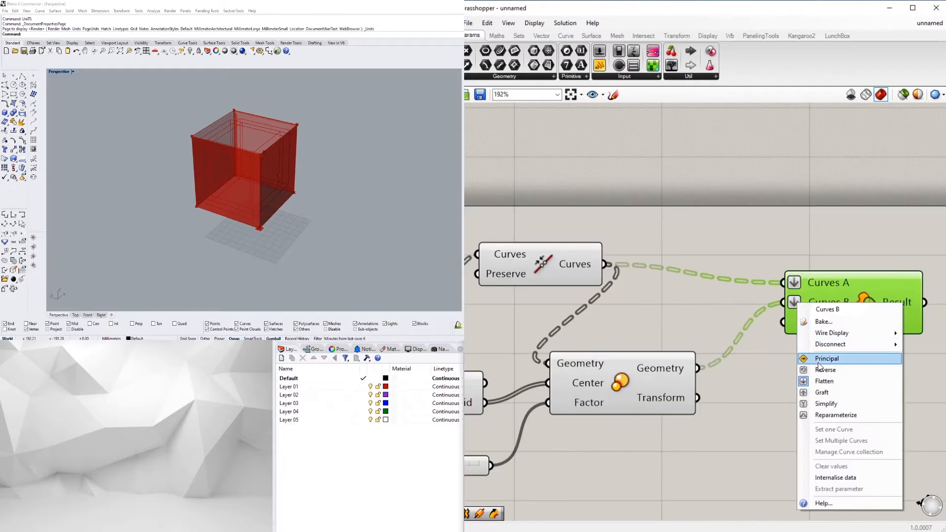
{"action": "left_click", "coordinate": [814, 379]}
{"action": "right_click_drag", "start_coordinate": [798, 283], "coordinate": [800, 282]}
{"action": "right_click", "coordinate": [802, 282]}
{"action": "left_click", "coordinate": [821, 359]}
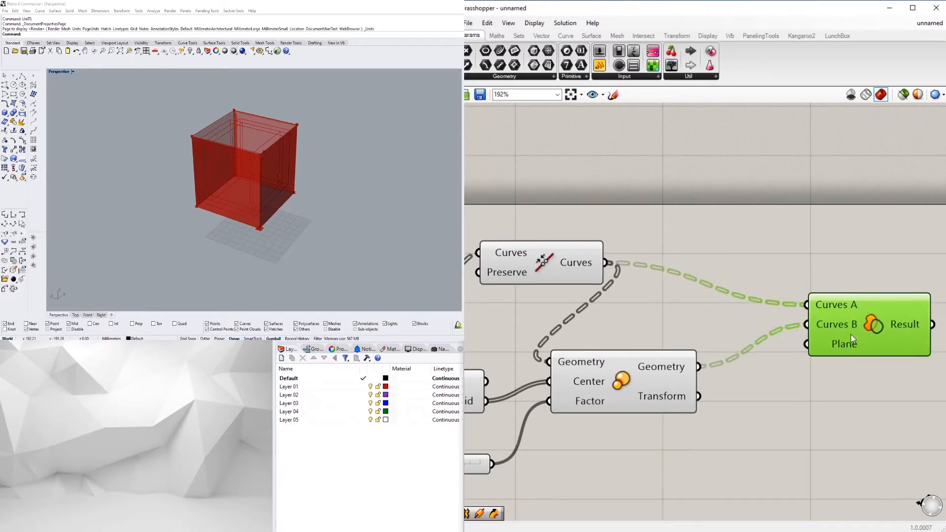
Examine the scaled curves and the joined face outlines on the cube from different view angles.
{"action": "scroll", "coordinate": [753, 316], "scroll_direction": "down", "scroll_amount": 3}
{"action": "left_click_drag", "start_coordinate": [739, 365], "coordinate": [757, 370]}
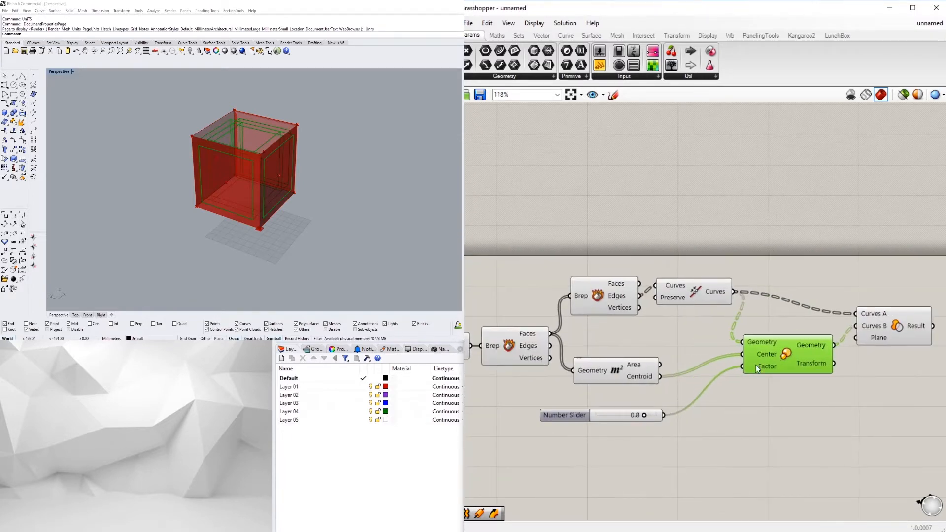
{"action": "right_click_drag", "start_coordinate": [177, 137], "coordinate": [226, 155]}
{"action": "right_click_drag", "start_coordinate": [862, 359], "coordinate": [759, 369]}
{"action": "scroll", "coordinate": [759, 365], "scroll_direction": "up", "scroll_amount": 2}
{"action": "left_click_drag", "start_coordinate": [761, 348], "coordinate": [797, 334]}
{"action": "left_click", "coordinate": [602, 382]}
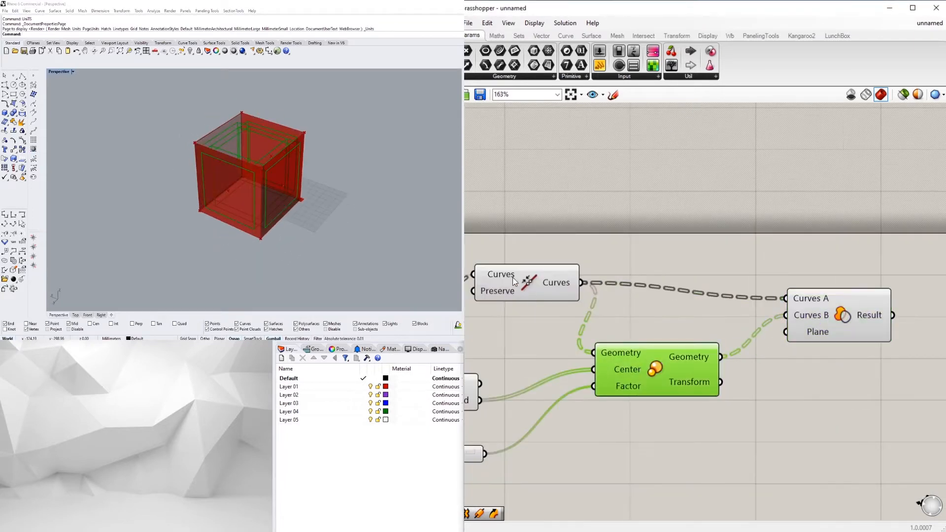
{"action": "left_click", "coordinate": [512, 277]}
{"action": "right_click_drag", "start_coordinate": [256, 197], "coordinate": [271, 188]}
{"action": "right_click_drag", "start_coordinate": [581, 258], "coordinate": [724, 269]}
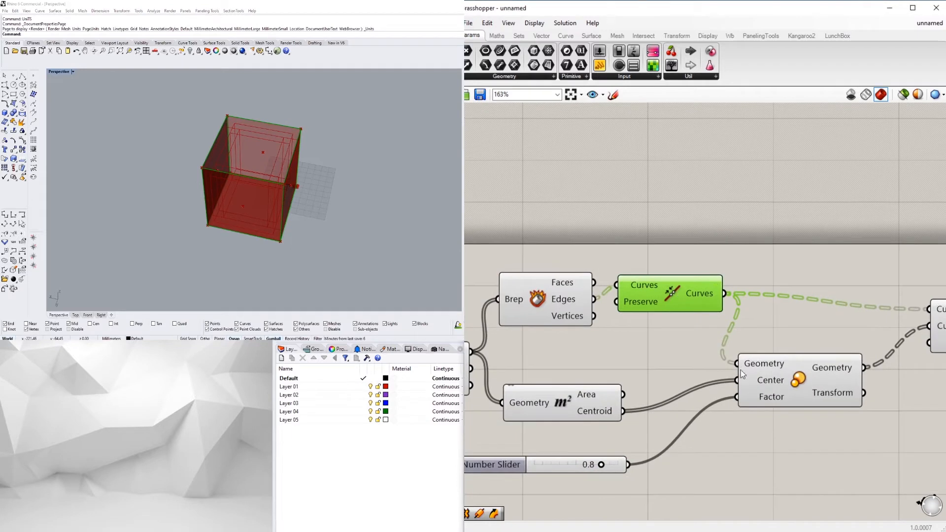
{"action": "left_click", "coordinate": [788, 380]}
{"action": "left_click_drag", "start_coordinate": [791, 386], "coordinate": [814, 367]}
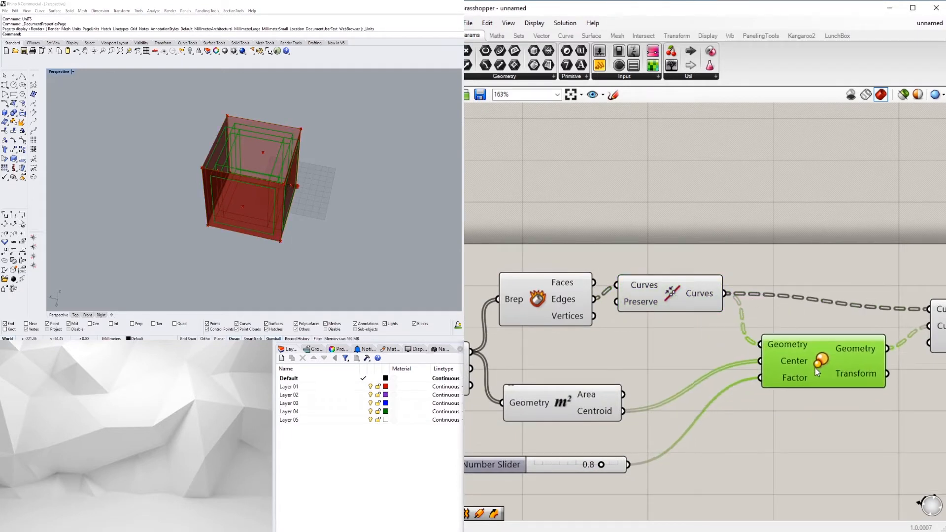
Connect the joined Curves to the Area component's Geometry input and place Area below Join Curves.
{"action": "scroll", "coordinate": [814, 423], "scroll_direction": "down", "scroll_amount": 2}
{"action": "left_click_drag", "start_coordinate": [638, 409], "coordinate": [658, 407]}
{"action": "left_click_drag", "start_coordinate": [711, 406], "coordinate": [700, 385]}
{"action": "right_click_drag", "start_coordinate": [740, 389], "coordinate": [633, 347]}
{"action": "left_click_drag", "start_coordinate": [597, 341], "coordinate": [623, 340]}
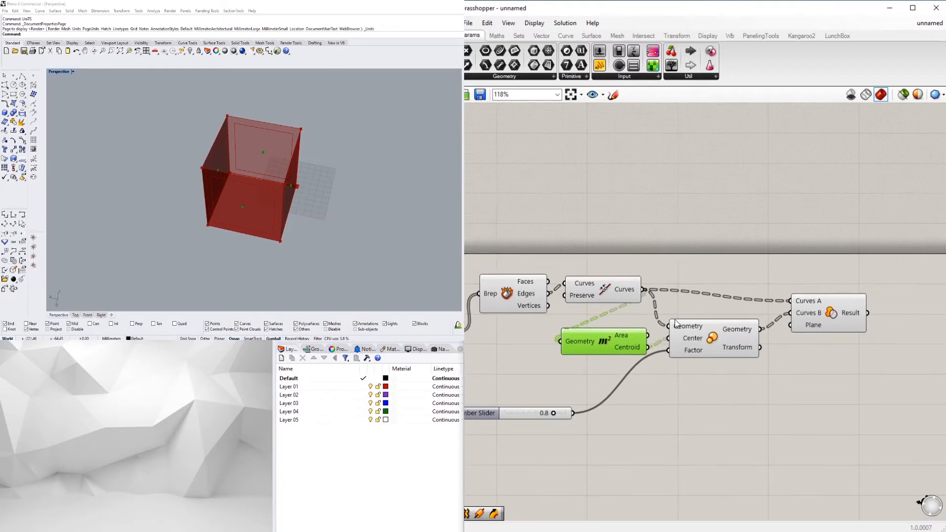
Rearrange Area, Scale, the factor slider and Region Difference into a compact sequence after Join Curves.
{"action": "right_click_drag", "start_coordinate": [674, 323], "coordinate": [609, 332]}
{"action": "scroll", "coordinate": [609, 332], "scroll_direction": "down", "scroll_amount": 2}
{"action": "left_click_drag", "start_coordinate": [793, 429], "coordinate": [669, 348]}
{"action": "left_click", "coordinate": [662, 405]}
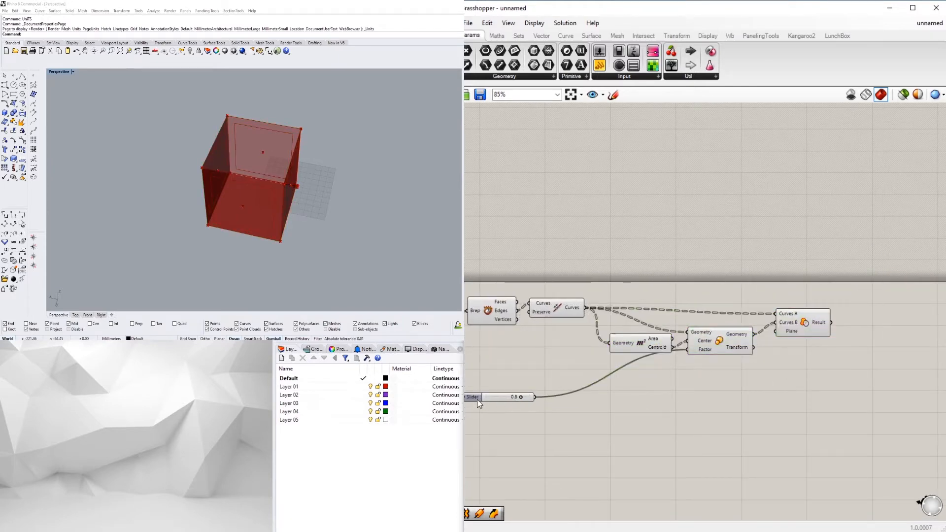
{"action": "scroll", "coordinate": [624, 354], "scroll_direction": "up", "scroll_amount": 3}
{"action": "left_click_drag", "start_coordinate": [477, 400], "coordinate": [616, 340]}
{"action": "left_click", "coordinate": [771, 339]}
{"action": "right_click_drag", "start_coordinate": [886, 343], "coordinate": [772, 310]}
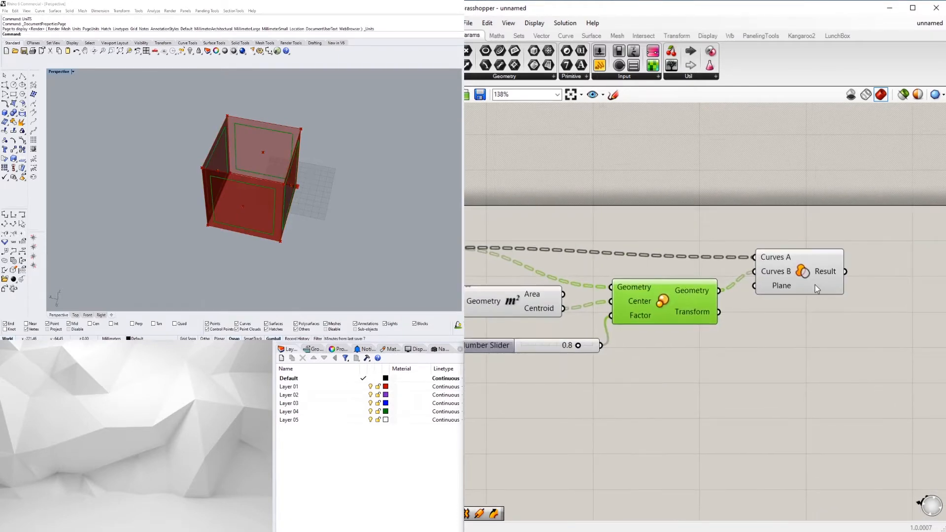
{"action": "left_click_drag", "start_coordinate": [816, 289], "coordinate": [825, 264]}
{"action": "right_click_drag", "start_coordinate": [751, 341], "coordinate": [822, 359]}
{"action": "left_click", "coordinate": [838, 360]}
{"action": "left_click", "coordinate": [876, 262]}
Add a Boundary Surfaces component and connect the Region Difference Result to its Edges input.
{"action": "right_click_drag", "start_coordinate": [927, 317], "coordinate": [799, 322]}
{"action": "left_click", "coordinate": [870, 294]}
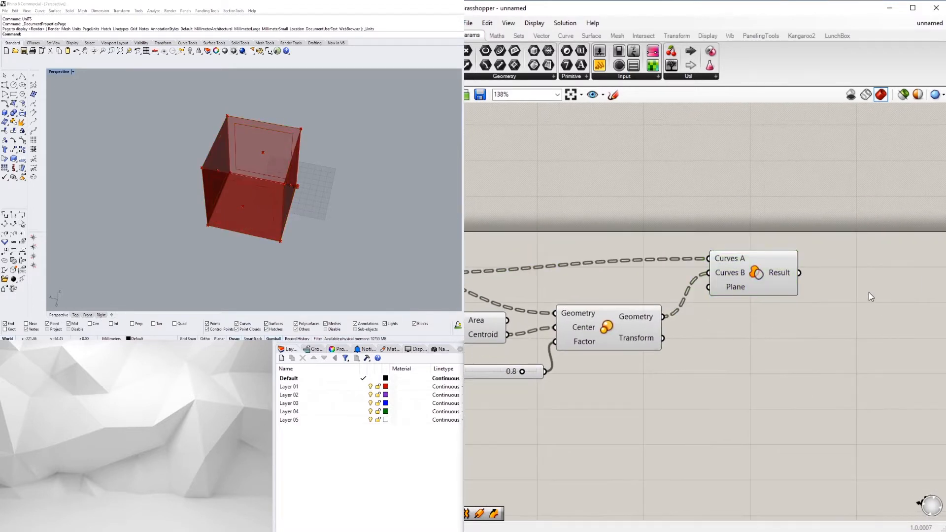
{"action": "double_click", "coordinate": [870, 295]}
{"action": "type", "text": "bound"}
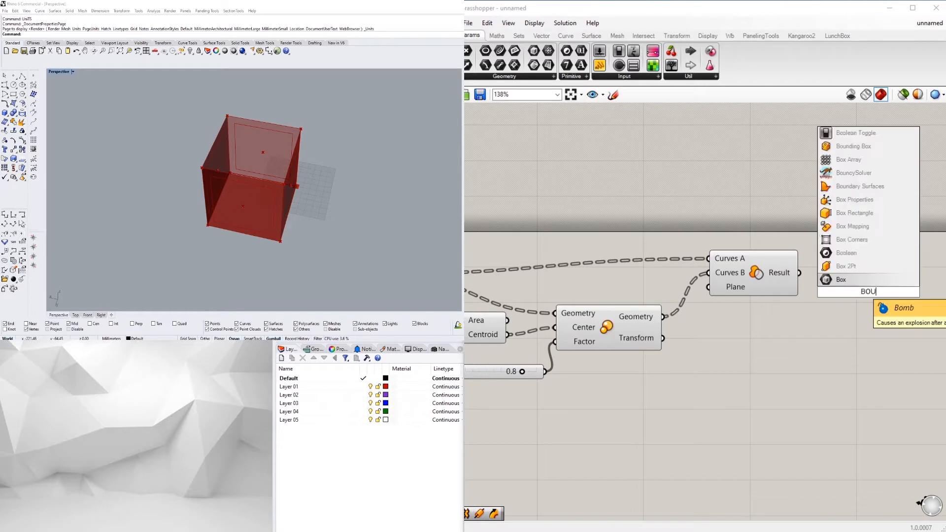
{"action": "left_click", "coordinate": [845, 278]}
{"action": "left_click_drag", "start_coordinate": [799, 273], "coordinate": [822, 278]}
{"action": "left_click", "coordinate": [847, 275]}
{"action": "scroll", "coordinate": [848, 279], "scroll_direction": "down", "scroll_amount": 3}
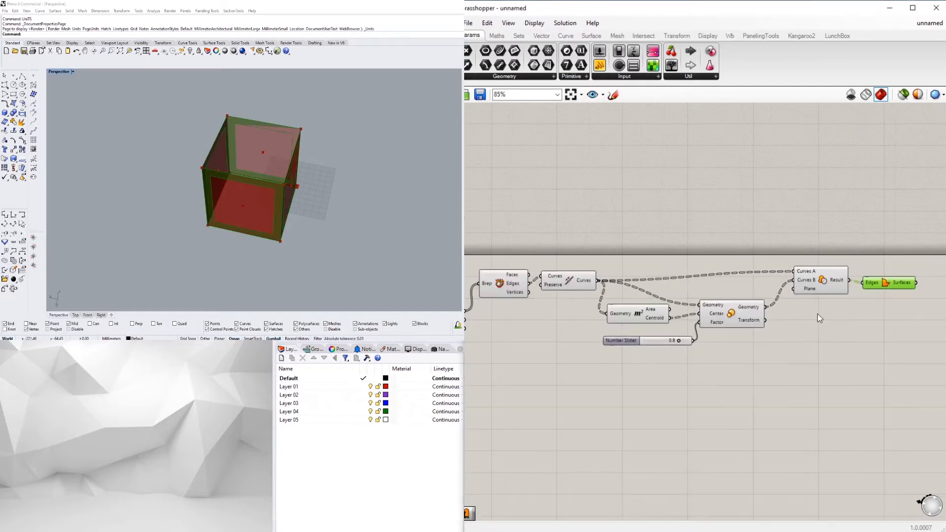
Tidy the positions of the Region Difference, Area and Scale components along the definition.
{"action": "left_click", "coordinate": [811, 291]}
{"action": "left_click_drag", "start_coordinate": [658, 317], "coordinate": [652, 321]}
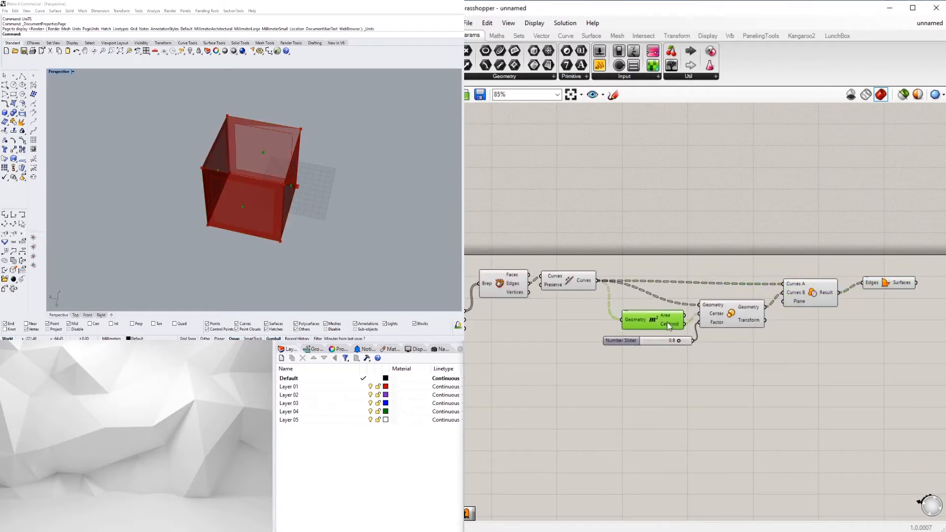
{"action": "left_click_drag", "start_coordinate": [768, 374], "coordinate": [613, 298]}
{"action": "left_click_drag", "start_coordinate": [720, 317], "coordinate": [717, 309]}
{"action": "left_click_drag", "start_coordinate": [896, 346], "coordinate": [818, 288]}
{"action": "left_click", "coordinate": [636, 347]}
{"action": "scroll", "coordinate": [638, 335], "scroll_direction": "up", "scroll_amount": 3}
{"action": "left_click", "coordinate": [610, 334]}
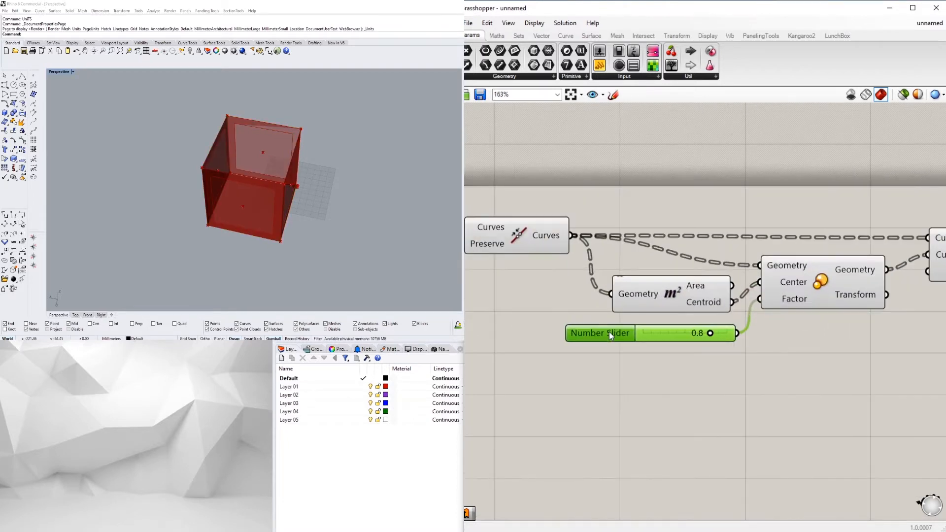
Turn off the preview of the Area, Scale and Region Difference components.
{"action": "scroll", "coordinate": [723, 330], "scroll_direction": "up", "scroll_amount": 3}
{"action": "scroll", "coordinate": [699, 335], "scroll_direction": "down", "scroll_amount": 5}
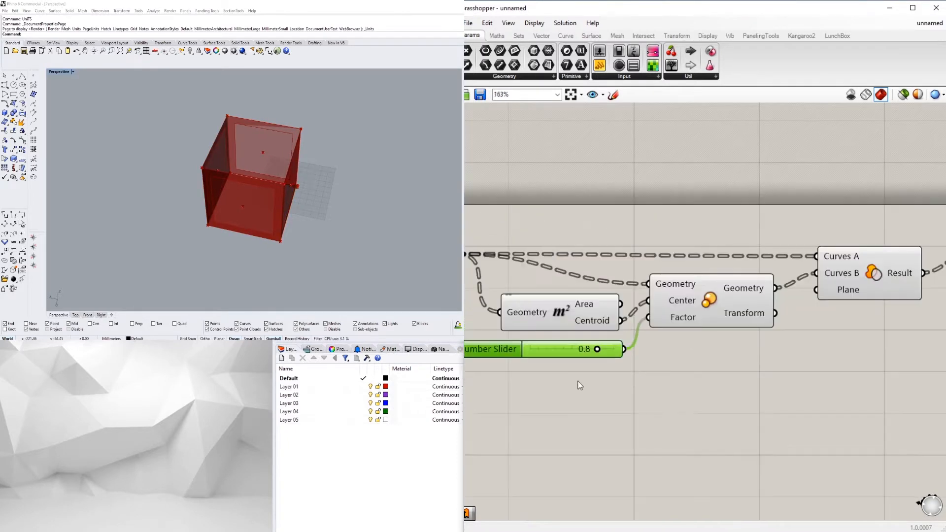
{"action": "left_click_drag", "start_coordinate": [788, 342], "coordinate": [563, 257]}
{"action": "middle_click", "coordinate": [561, 255]}
{"action": "left_click", "coordinate": [596, 223]}
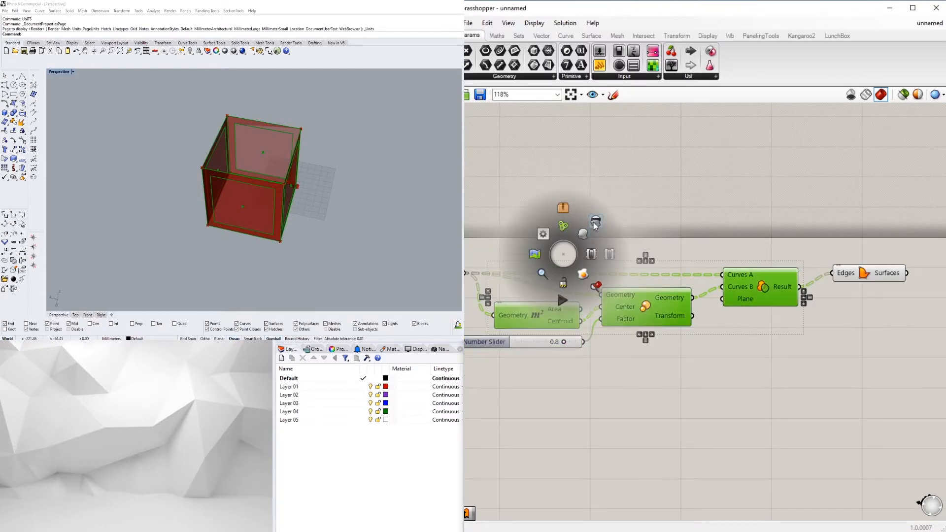
Turn off the preview of the Extrusion and both Deconstruct Brep components.
{"action": "right_click_drag", "start_coordinate": [480, 228], "coordinate": [577, 241]}
{"action": "right_click_drag", "start_coordinate": [524, 288], "coordinate": [738, 284]}
{"action": "scroll", "coordinate": [651, 292], "scroll_direction": "down", "scroll_amount": 1}
{"action": "scroll", "coordinate": [651, 292], "scroll_direction": "up", "scroll_amount": 1}
{"action": "left_click", "coordinate": [646, 289]}
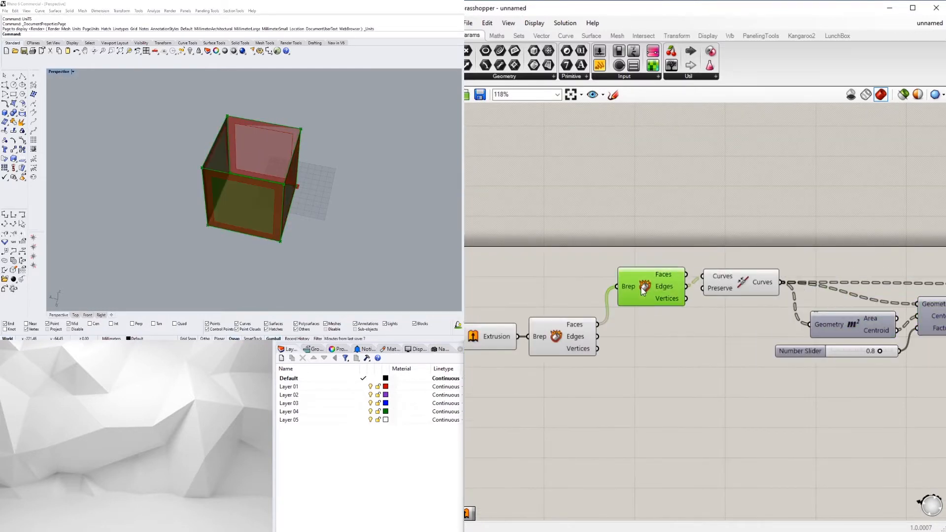
{"action": "left_click", "coordinate": [623, 330]}
{"action": "scroll", "coordinate": [622, 331], "scroll_direction": "down", "scroll_amount": 2}
{"action": "left_click_drag", "start_coordinate": [643, 353], "coordinate": [532, 274]}
{"action": "middle_click", "coordinate": [538, 267]}
{"action": "left_click", "coordinate": [573, 233]}
Set the Scale factor slider to three decimal digits and its value to 0.753.
{"action": "scroll", "coordinate": [673, 413], "scroll_direction": "down", "scroll_amount": 2}
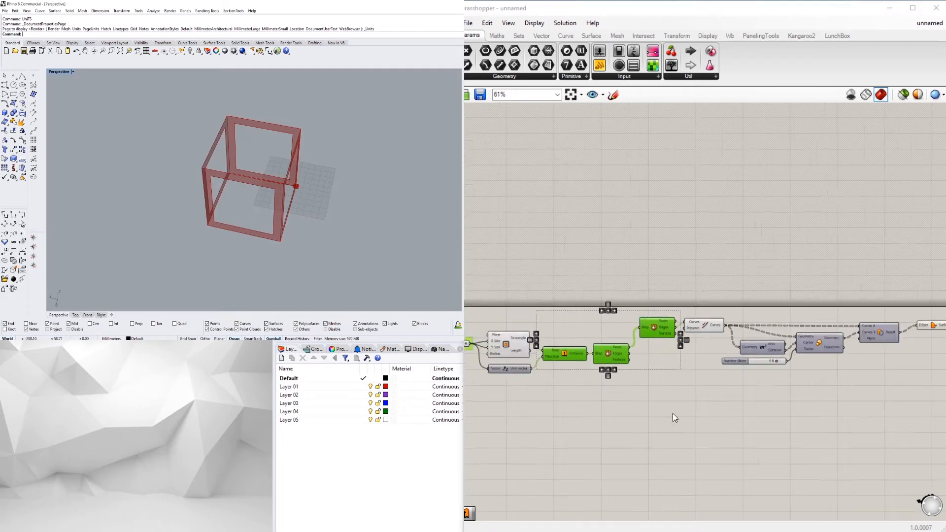
{"action": "right_click_drag", "start_coordinate": [815, 444], "coordinate": [790, 368]}
{"action": "scroll", "coordinate": [714, 287], "scroll_direction": "up", "scroll_amount": 6}
{"action": "double_click", "coordinate": [708, 294]}
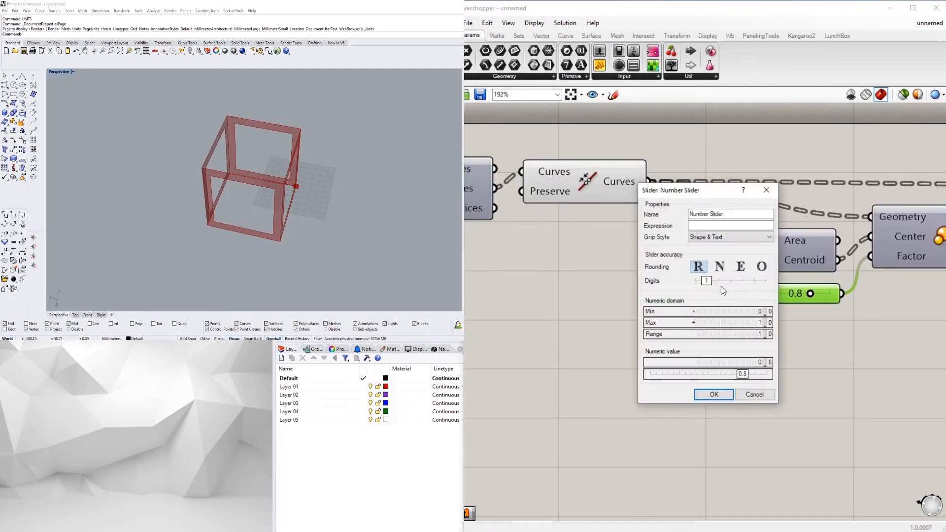
{"action": "left_click", "coordinate": [712, 395]}
{"action": "scroll", "coordinate": [808, 294], "scroll_direction": "up", "scroll_amount": 5}
{"action": "left_click_drag", "start_coordinate": [804, 295], "coordinate": [783, 303]}
Check the scaled curves by showing the Scale component's preview and hiding it again.
{"action": "scroll", "coordinate": [783, 303], "scroll_direction": "down", "scroll_amount": 8}
{"action": "right_click", "coordinate": [659, 321]}
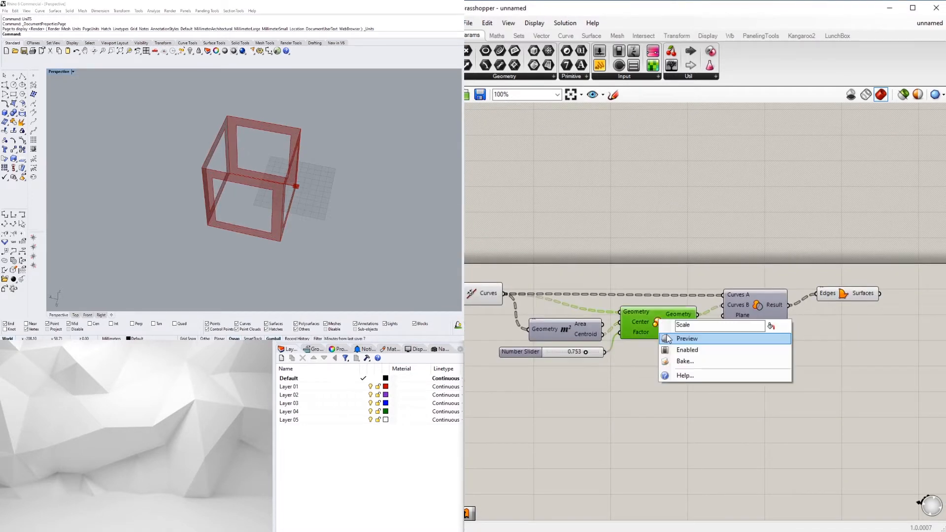
{"action": "left_click", "coordinate": [691, 340]}
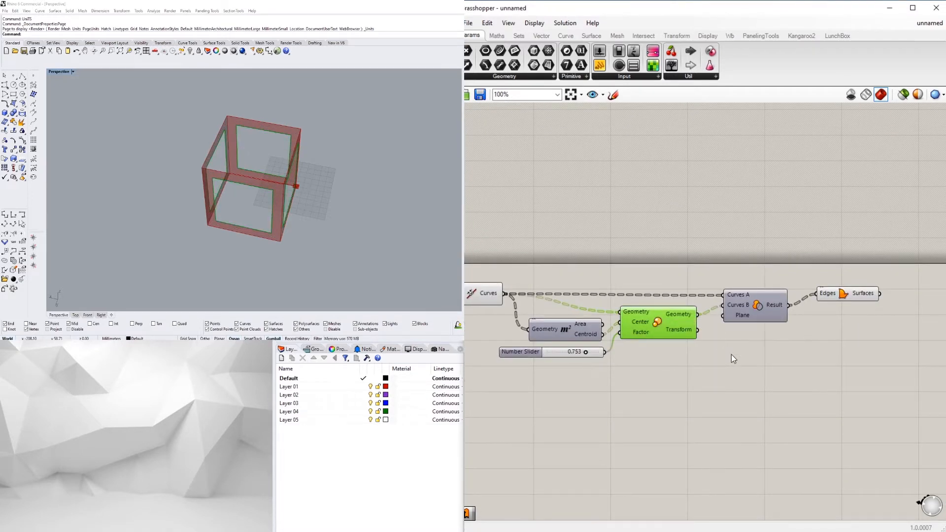
{"action": "right_click", "coordinate": [658, 321]}
{"action": "left_click", "coordinate": [671, 345]}
Duplicate the Scale component with its input wires below the original and turn on the copy's preview.
{"action": "scroll", "coordinate": [693, 371], "scroll_direction": "down", "scroll_amount": 2}
{"action": "right_click_drag", "start_coordinate": [693, 372], "coordinate": [804, 336]}
{"action": "scroll", "coordinate": [803, 336], "scroll_direction": "up", "scroll_amount": 1}
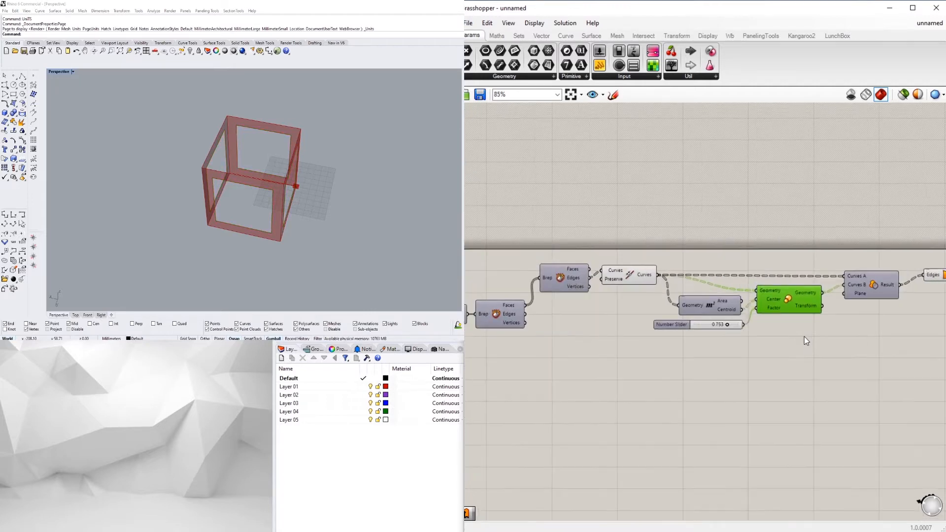
{"action": "left_click", "coordinate": [803, 336]}
{"action": "left_click", "coordinate": [791, 303]}
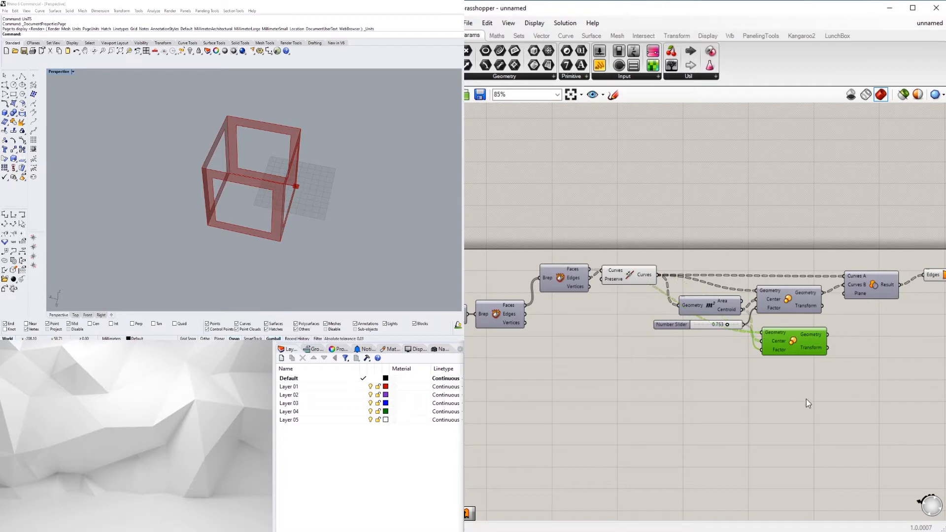
{"action": "right_click", "coordinate": [789, 359]}
{"action": "left_click", "coordinate": [810, 368]}
{"action": "scroll", "coordinate": [729, 335], "scroll_direction": "up", "scroll_amount": 3}
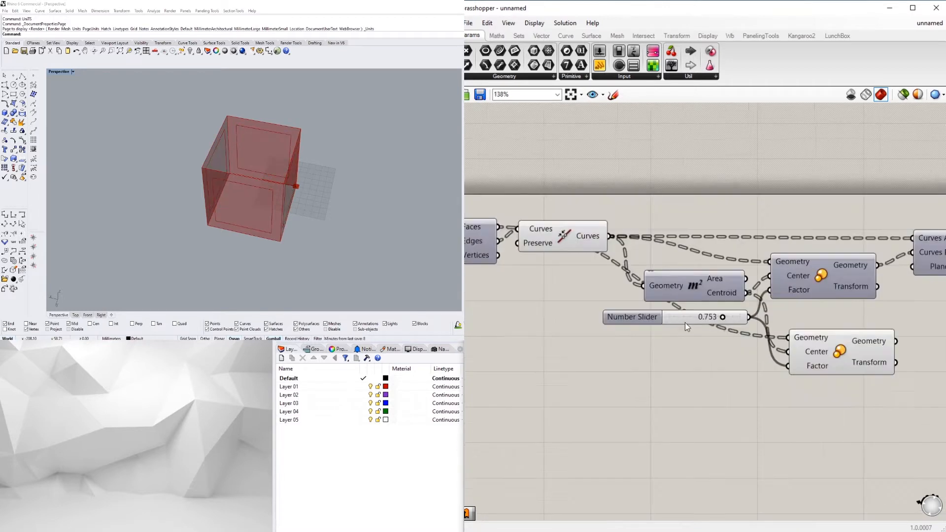
Move the Area component up and shift both Scale components, Region Difference and Boundary Surfaces together farther along the definition.
{"action": "left_click", "coordinate": [601, 331]}
{"action": "left_click", "coordinate": [840, 347]}
{"action": "left_click_drag", "start_coordinate": [682, 280], "coordinate": [654, 205]}
{"action": "scroll", "coordinate": [774, 212], "scroll_direction": "down", "scroll_amount": 6}
{"action": "right_click_drag", "start_coordinate": [827, 243], "coordinate": [596, 312]}
{"action": "scroll", "coordinate": [596, 312], "scroll_direction": "up", "scroll_amount": 4}
{"action": "left_click_drag", "start_coordinate": [756, 397], "coordinate": [515, 246]}
{"action": "left_click_drag", "start_coordinate": [544, 291], "coordinate": [600, 276]}
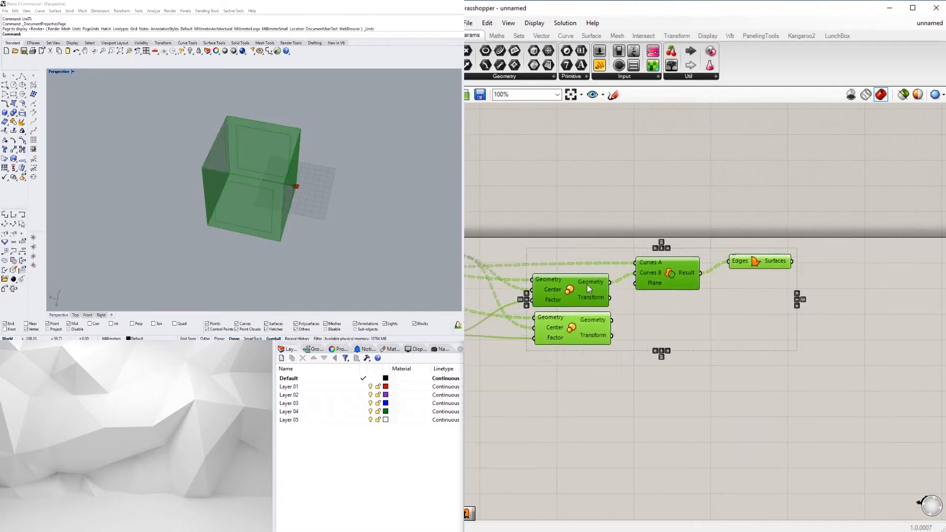
{"action": "left_click", "coordinate": [586, 355]}
Move the Scale factor slider closer to the two Scale components.
{"action": "scroll", "coordinate": [586, 355], "scroll_direction": "down", "scroll_amount": 5}
{"action": "right_click_drag", "start_coordinate": [510, 310], "coordinate": [711, 297]}
{"action": "scroll", "coordinate": [711, 296], "scroll_direction": "up", "scroll_amount": 5}
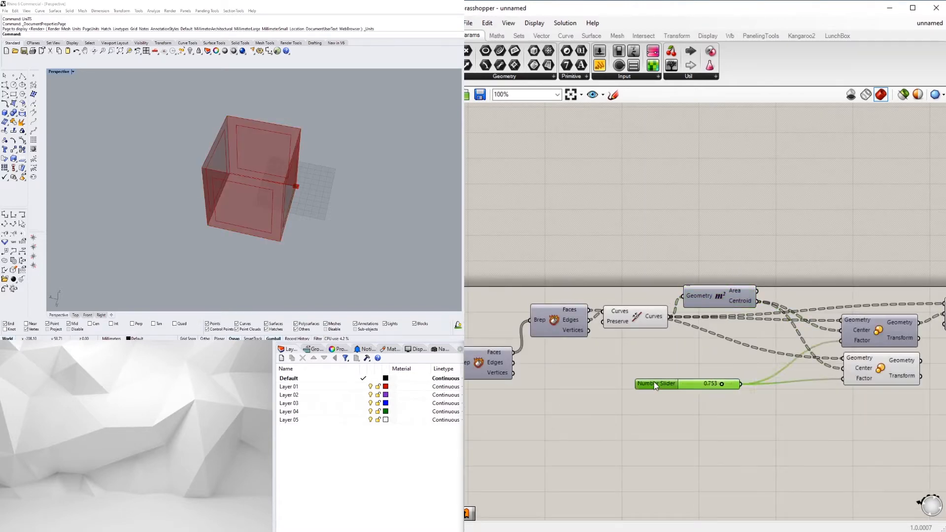
{"action": "left_click_drag", "start_coordinate": [655, 386], "coordinate": [679, 369]}
Inspect the duplicate Scale and Boundary Surfaces geometry on the cube, and align Boundary Surfaces beside Region Difference.
{"action": "right_click_drag", "start_coordinate": [865, 381], "coordinate": [671, 374]}
{"action": "scroll", "coordinate": [671, 370], "scroll_direction": "down", "scroll_amount": 1}
{"action": "scroll", "coordinate": [672, 369], "scroll_direction": "up", "scroll_amount": 2}
{"action": "left_click", "coordinate": [678, 373]}
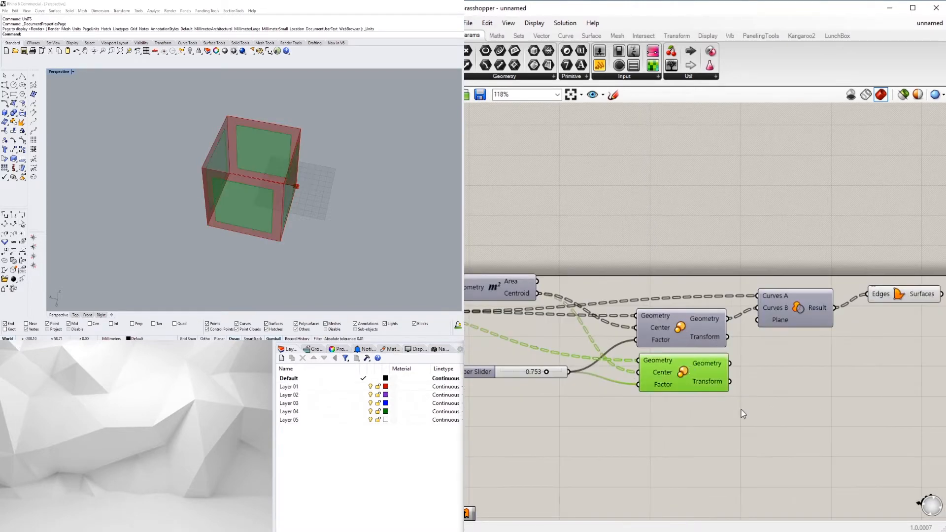
{"action": "left_click", "coordinate": [742, 409]}
{"action": "right_click_drag", "start_coordinate": [837, 377], "coordinate": [773, 371]}
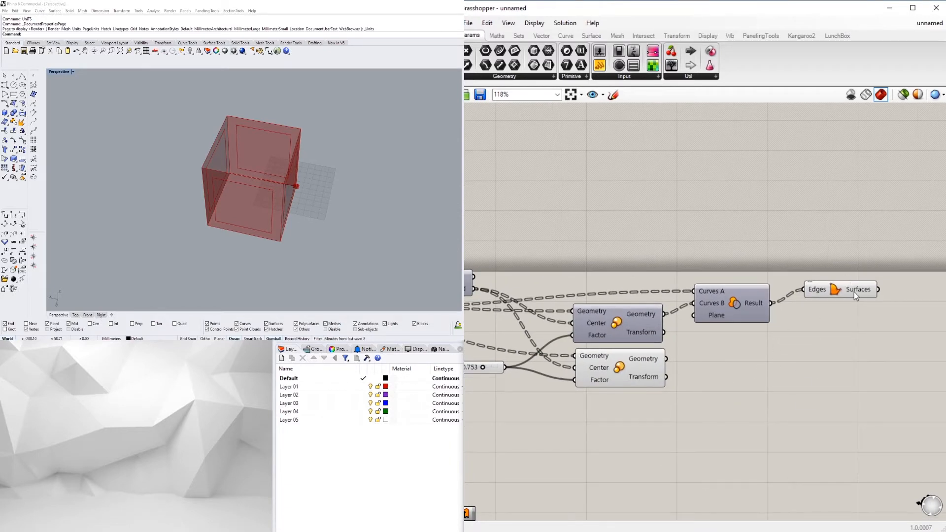
{"action": "left_click", "coordinate": [841, 294]}
{"action": "right_click_drag", "start_coordinate": [178, 131], "coordinate": [246, 202]}
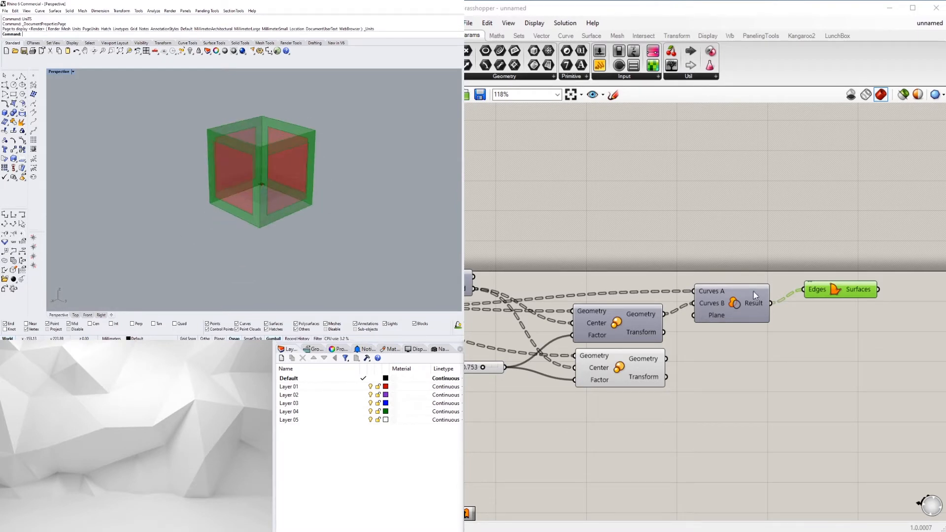
{"action": "left_click_drag", "start_coordinate": [841, 288], "coordinate": [833, 301]}
{"action": "right_click_drag", "start_coordinate": [912, 282], "coordinate": [864, 283]}
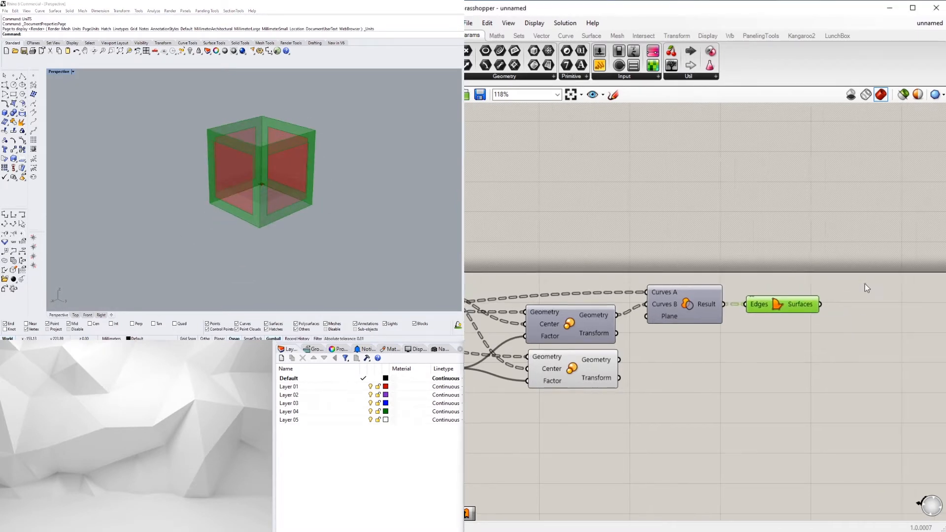
Add a Brep Join component and feed it the frame surfaces from Boundary Surfaces.
{"action": "scroll", "coordinate": [864, 283], "scroll_direction": "up", "scroll_amount": 4}
{"action": "double_click", "coordinate": [835, 340]}
{"action": "type", "text": "join"}
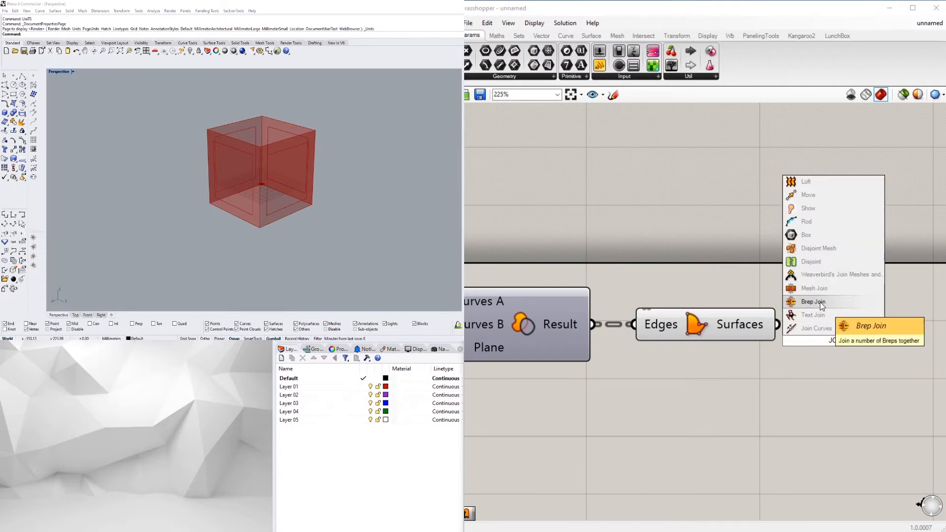
{"action": "left_click", "coordinate": [819, 302]}
{"action": "left_click_drag", "start_coordinate": [781, 340], "coordinate": [797, 323]}
{"action": "left_click_drag", "start_coordinate": [777, 324], "coordinate": [788, 326]}
Add an Offset Surface component fed by the joined Breps and inspect the frame's corner up close.
{"action": "double_click", "coordinate": [860, 318]}
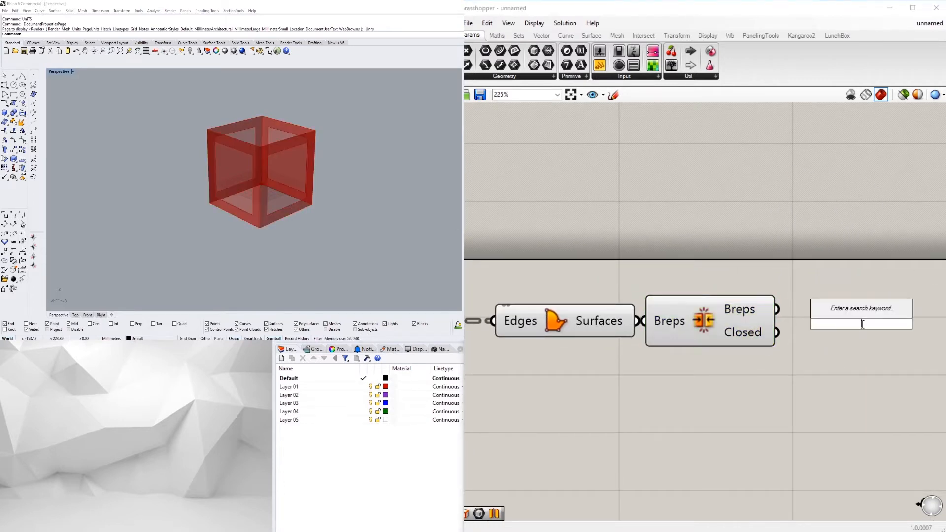
{"action": "type", "text": "offset"}
{"action": "left_click", "coordinate": [844, 286]}
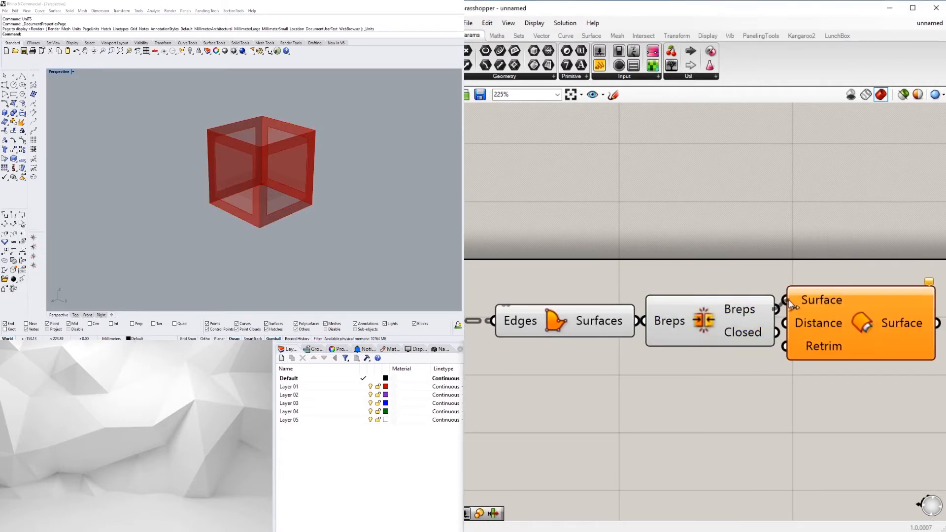
{"action": "left_click_drag", "start_coordinate": [790, 302], "coordinate": [789, 303]}
{"action": "left_click_drag", "start_coordinate": [821, 314], "coordinate": [855, 323]}
{"action": "scroll", "coordinate": [229, 140], "scroll_direction": "up", "scroll_amount": 5}
{"action": "right_click_drag", "start_coordinate": [228, 140], "coordinate": [220, 169]}
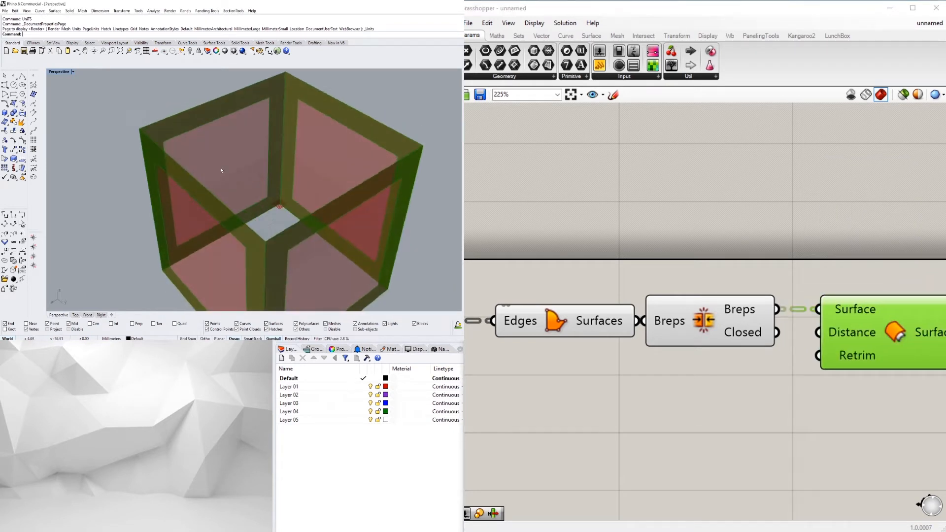
{"action": "scroll", "coordinate": [182, 172], "scroll_direction": "up", "scroll_amount": 5}
Create a number slider with value 3 and connect it to the Distance input of Offset Surface.
{"action": "double_click", "coordinate": [695, 373]}
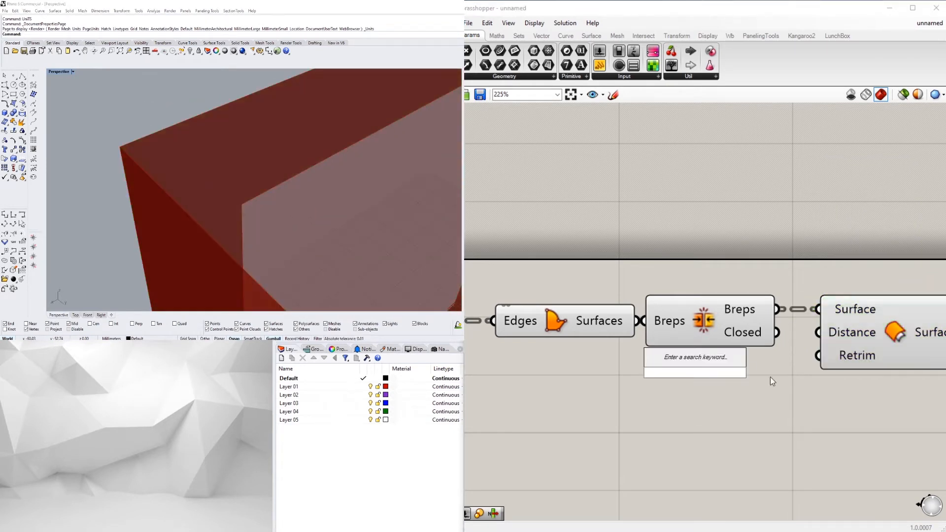
{"action": "type", "text": "3"}
{"action": "key", "text": "Return"}
{"action": "left_click_drag", "start_coordinate": [816, 373], "coordinate": [867, 362]}
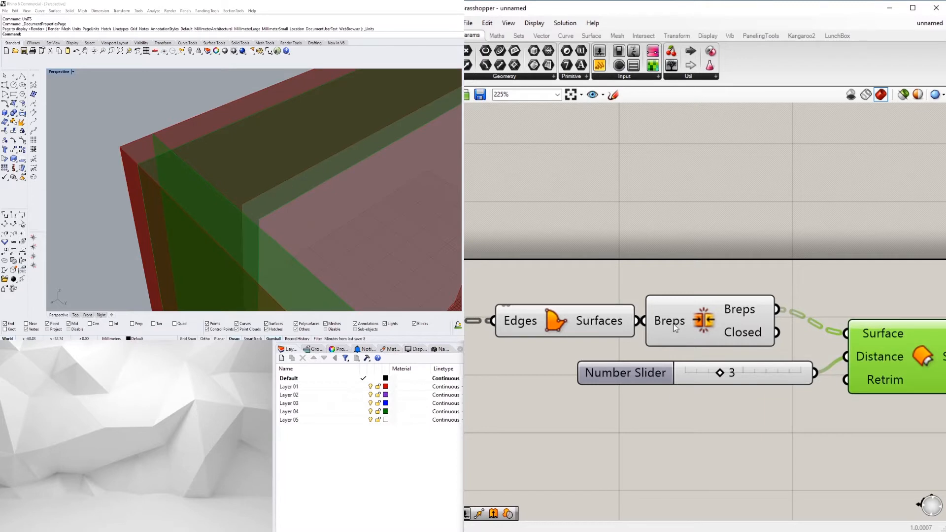
Flatten the Breps input of the Brep Join component.
{"action": "right_click", "coordinate": [673, 323]}
{"action": "left_click", "coordinate": [702, 399]}
{"action": "scroll", "coordinate": [828, 314], "scroll_direction": "down", "scroll_amount": 3}
{"action": "scroll", "coordinate": [600, 330], "scroll_direction": "up", "scroll_amount": 3}
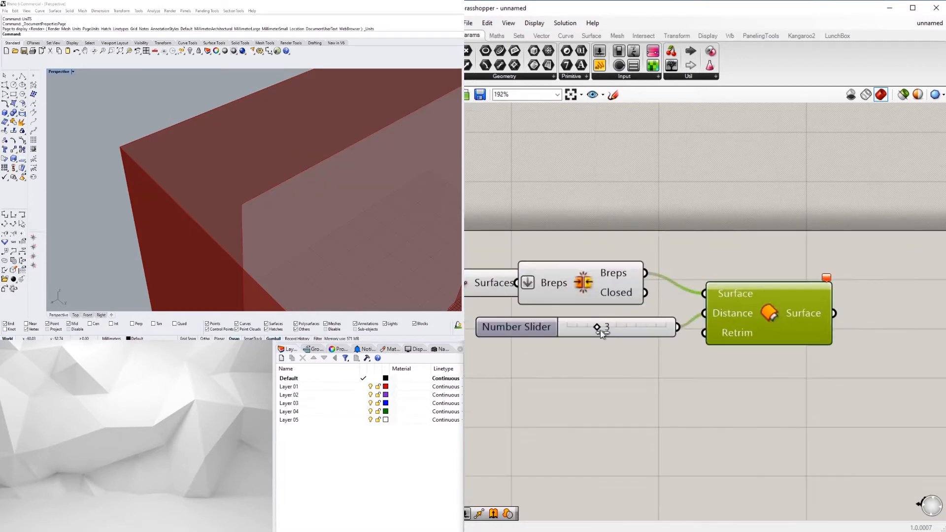
Delete the Offset Surface component, its distance slider and the Brep Join component.
{"action": "scroll", "coordinate": [724, 355], "scroll_direction": "down", "scroll_amount": 4}
{"action": "key", "text": "Delete"}
{"action": "left_click", "coordinate": [661, 323]}
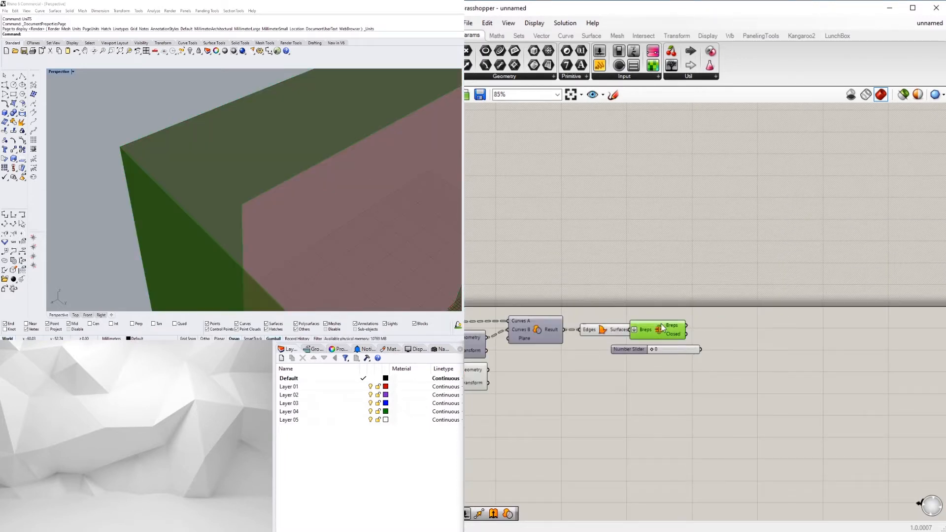
{"action": "left_click", "coordinate": [628, 350]}
{"action": "left_click", "coordinate": [661, 332]}
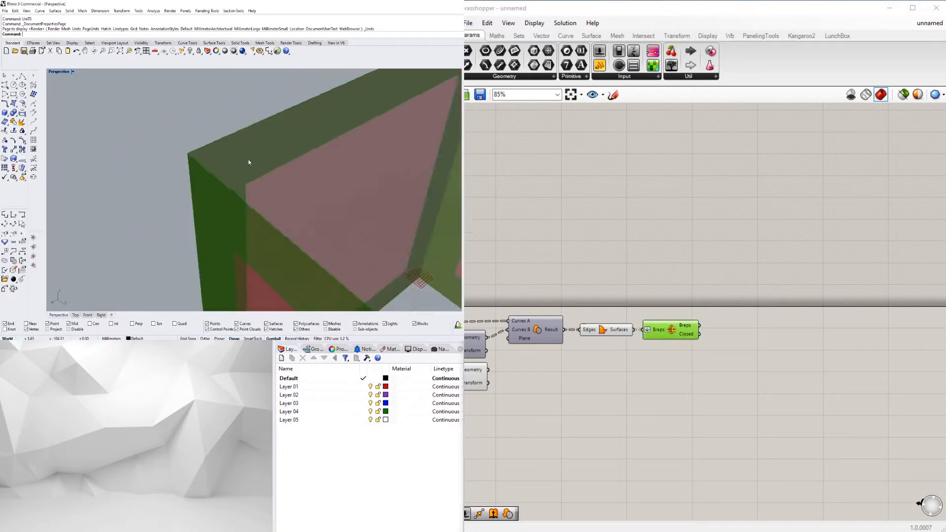
Add an Extrude component after Boundary Surfaces and connect the surfaces to its Base input.
{"action": "double_click", "coordinate": [662, 338]}
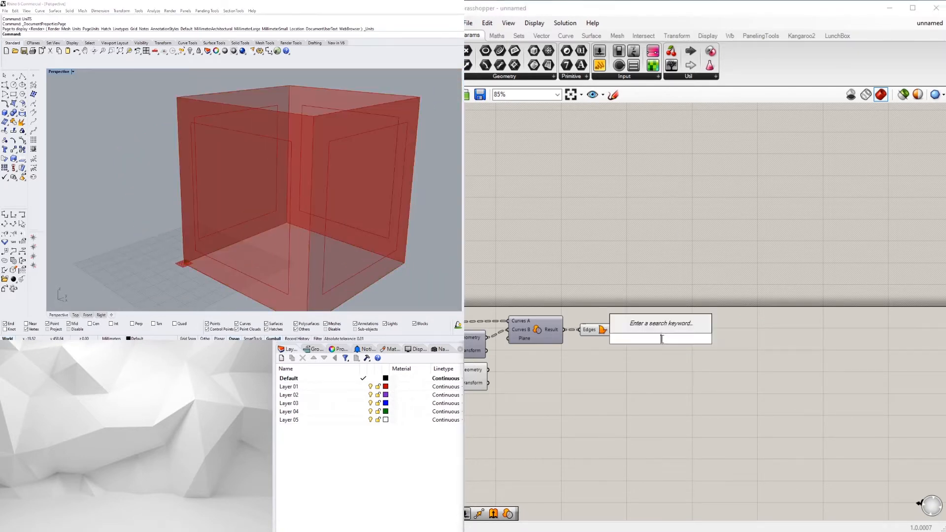
{"action": "type", "text": "ext"}
{"action": "left_click", "coordinate": [636, 313]}
{"action": "scroll", "coordinate": [638, 333], "scroll_direction": "up", "scroll_amount": 2}
{"action": "left_click", "coordinate": [617, 331]}
{"action": "mouse_move", "coordinate": [637, 333]}
{"action": "left_mouse_down"}
{"action": "mouse_move", "coordinate": [648, 331]}
{"action": "mouse_move", "coordinate": [637, 333]}
{"action": "left_mouse_up"}
{"action": "left_click_drag", "start_coordinate": [645, 344], "coordinate": [728, 350]}
Add an Amplitude component, feed the frame surfaces to its Vector input and its output to the extrusion's Direction.
{"action": "double_click", "coordinate": [649, 369]}
{"action": "type", "text": "am"}
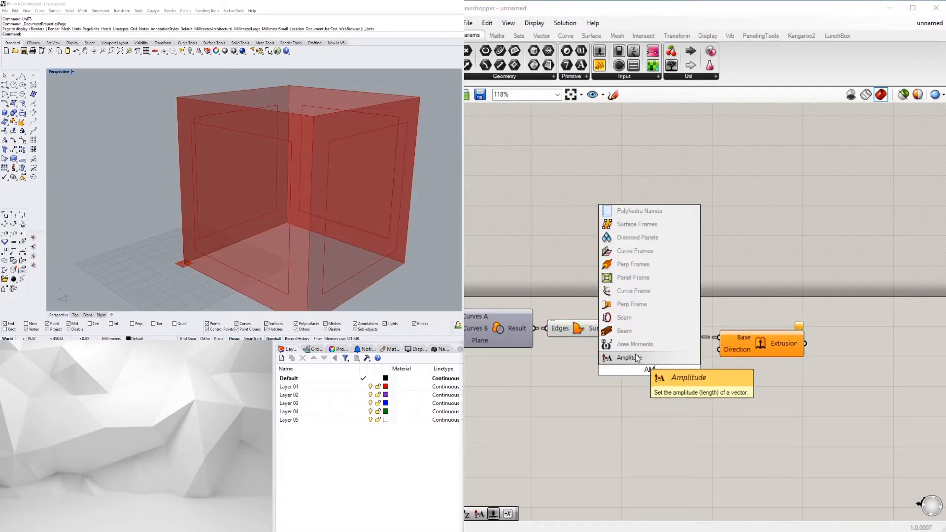
{"action": "left_click", "coordinate": [635, 357]}
{"action": "left_click_drag", "start_coordinate": [621, 329], "coordinate": [611, 366]}
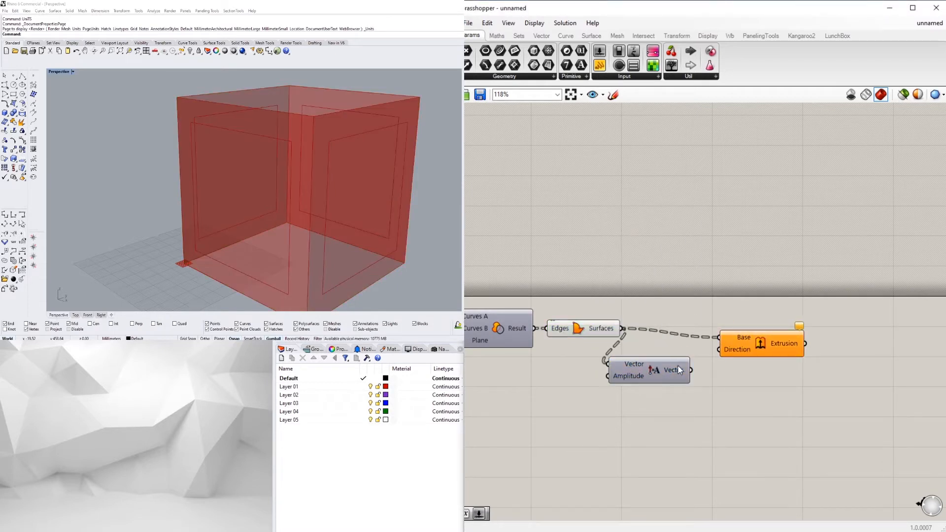
{"action": "mouse_move", "coordinate": [722, 361]}
{"action": "left_mouse_down"}
{"action": "mouse_move", "coordinate": [720, 349]}
{"action": "mouse_move", "coordinate": [704, 365]}
{"action": "left_mouse_up"}
{"action": "scroll", "coordinate": [269, 170], "scroll_direction": "up", "scroll_amount": 6}
{"action": "scroll", "coordinate": [727, 387], "scroll_direction": "down", "scroll_amount": 2}
Create a number slider with value 3, connect it to the Amplitude input, and space out the neighbouring components.
{"action": "double_click", "coordinate": [621, 383]}
{"action": "type", "text": "3"}
{"action": "key", "text": "Return"}
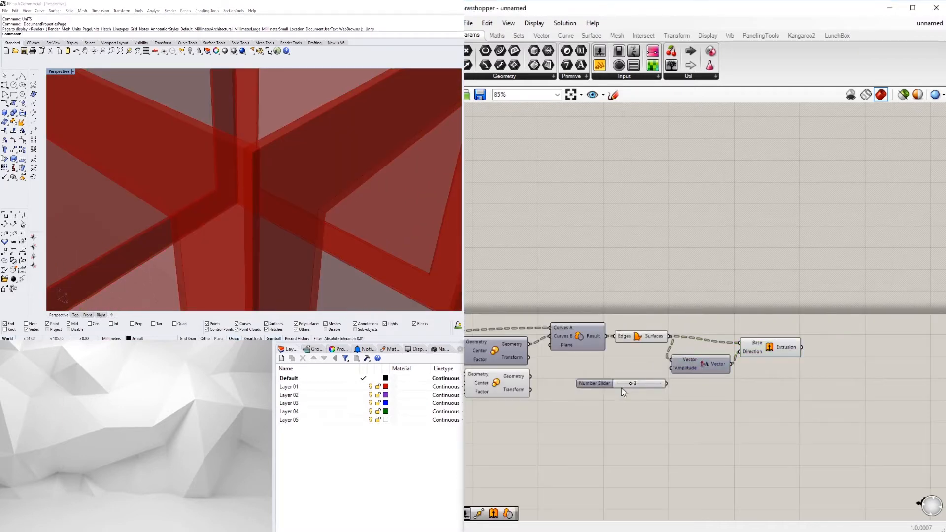
{"action": "left_click_drag", "start_coordinate": [603, 383], "coordinate": [577, 374]}
{"action": "left_click_drag", "start_coordinate": [646, 371], "coordinate": [714, 345]}
{"action": "scroll", "coordinate": [688, 363], "scroll_direction": "up", "scroll_amount": 3}
{"action": "left_click_drag", "start_coordinate": [812, 334], "coordinate": [847, 323]}
{"action": "left_click", "coordinate": [844, 361]}
{"action": "scroll", "coordinate": [837, 360], "scroll_direction": "down", "scroll_amount": 2}
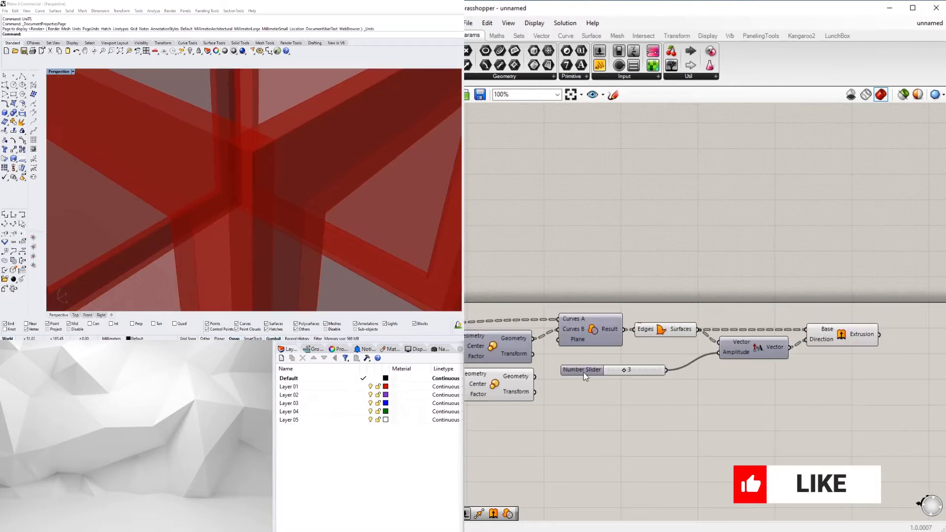
Label the amplitude slider's group THICKNESS.
{"action": "right_click", "coordinate": [633, 368]}
{"action": "type", "text": "THICKNESS"}
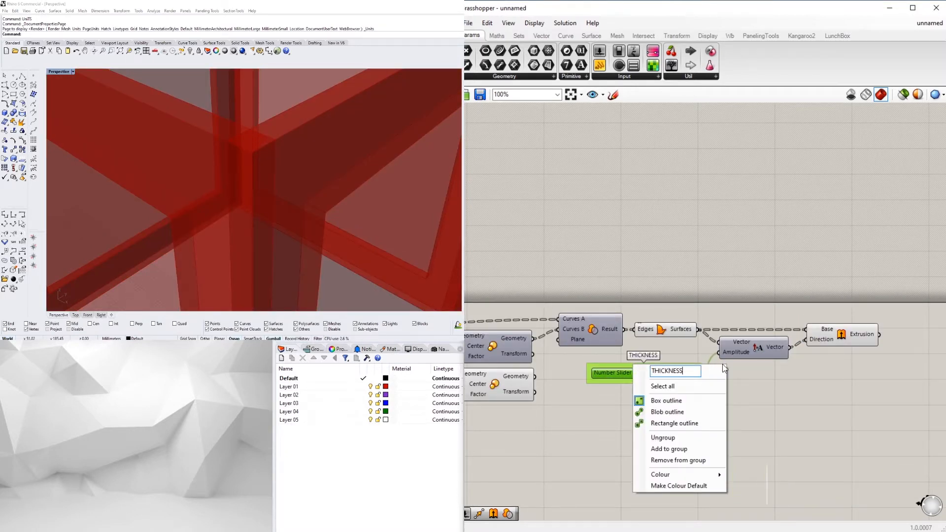
{"action": "left_click", "coordinate": [752, 365]}
{"action": "scroll", "coordinate": [690, 443], "scroll_direction": "down", "scroll_amount": 2}
Group the 0.753 Scale factor slider and label the group FRAME SIZE.
{"action": "right_click_drag", "start_coordinate": [647, 474], "coordinate": [891, 438]}
{"action": "scroll", "coordinate": [684, 376], "scroll_direction": "up", "scroll_amount": 3}
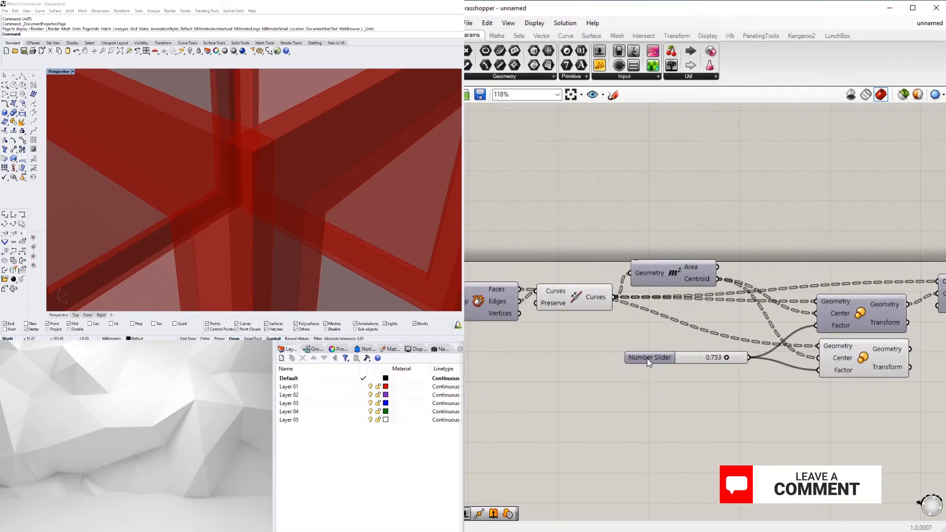
{"action": "left_click", "coordinate": [645, 357]}
{"action": "key", "text": "ctrl+g"}
{"action": "right_click", "coordinate": [655, 348]}
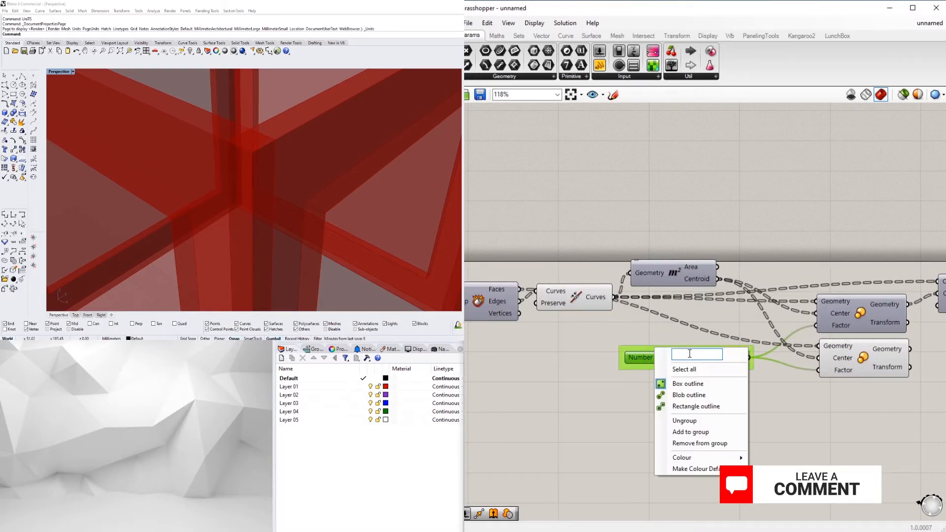
{"action": "type", "text": "FRAME SIZE"}
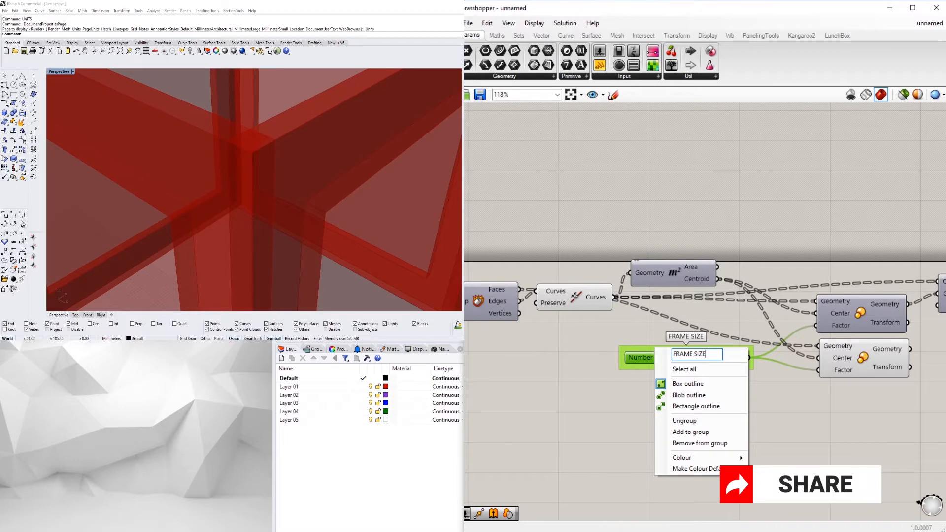
{"action": "left_click", "coordinate": [844, 407]}
Shift the components from the second Deconstruct Brep onward slightly, and move Join Curves a little lower.
{"action": "scroll", "coordinate": [843, 407], "scroll_direction": "down", "scroll_amount": 5}
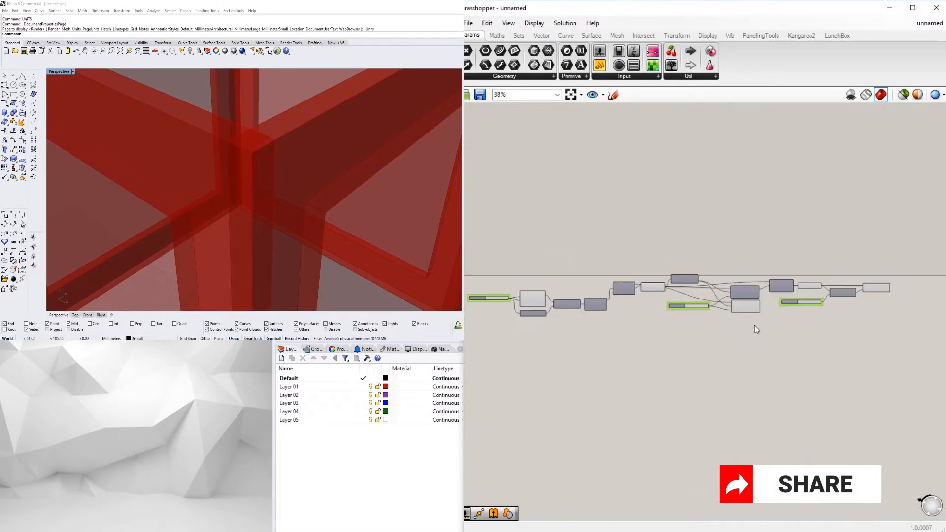
{"action": "left_click_drag", "start_coordinate": [776, 357], "coordinate": [549, 243]}
{"action": "scroll", "coordinate": [507, 294], "scroll_direction": "up", "scroll_amount": 5}
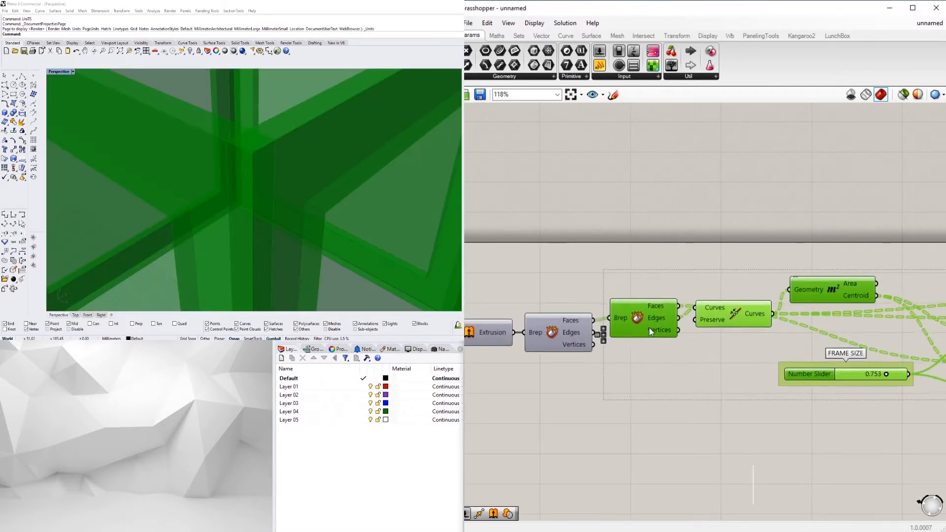
{"action": "left_click_drag", "start_coordinate": [647, 329], "coordinate": [651, 328]}
{"action": "left_click", "coordinate": [700, 347]}
{"action": "left_click", "coordinate": [737, 317]}
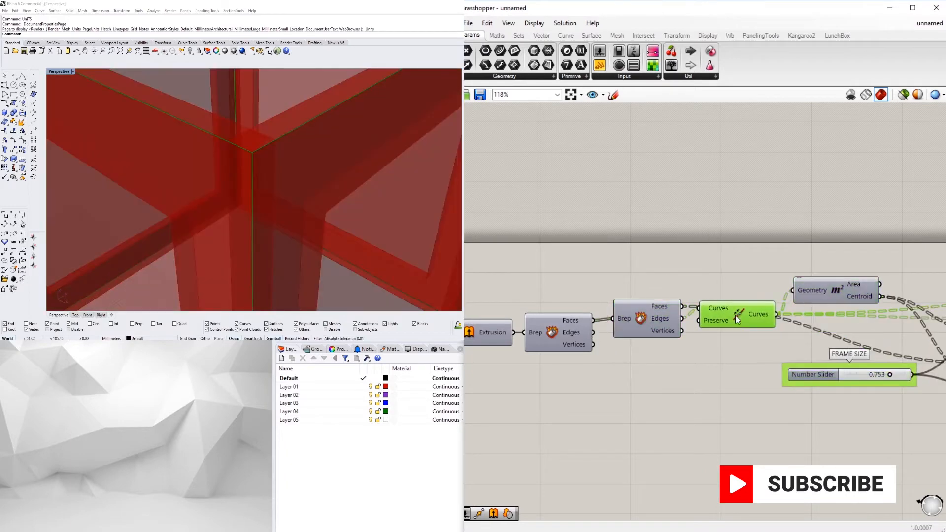
{"action": "right_click_drag", "start_coordinate": [737, 316], "coordinate": [689, 286]}
{"action": "left_click_drag", "start_coordinate": [689, 289], "coordinate": [679, 310]}
{"action": "left_click", "coordinate": [731, 232]}
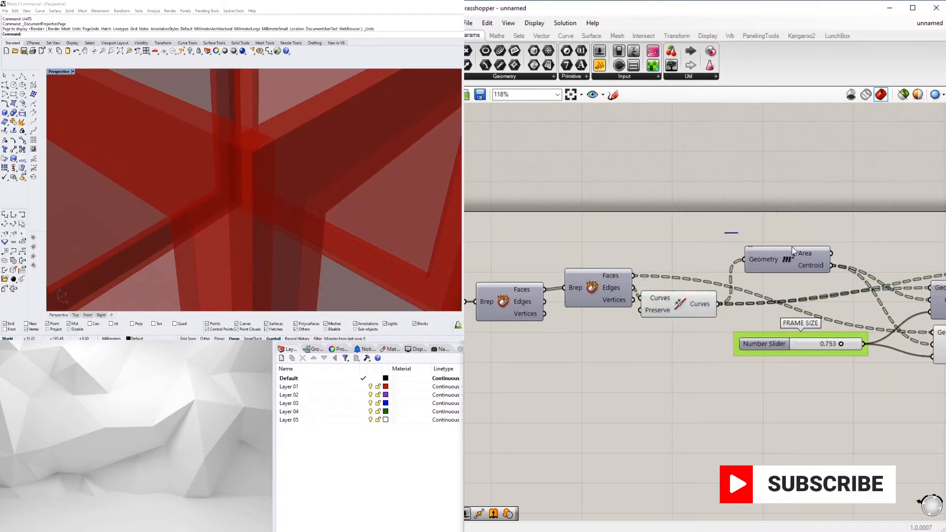
Tidy the positions of the Area component, Join Curves and the FRAME SIZE slider.
{"action": "scroll", "coordinate": [812, 265], "scroll_direction": "down", "scroll_amount": 1}
{"action": "right_click_drag", "start_coordinate": [812, 265], "coordinate": [621, 284]}
{"action": "left_click_drag", "start_coordinate": [618, 281], "coordinate": [629, 286]}
{"action": "left_click", "coordinate": [601, 247]}
{"action": "left_click_drag", "start_coordinate": [511, 317], "coordinate": [513, 317]}
{"action": "left_click", "coordinate": [649, 365]}
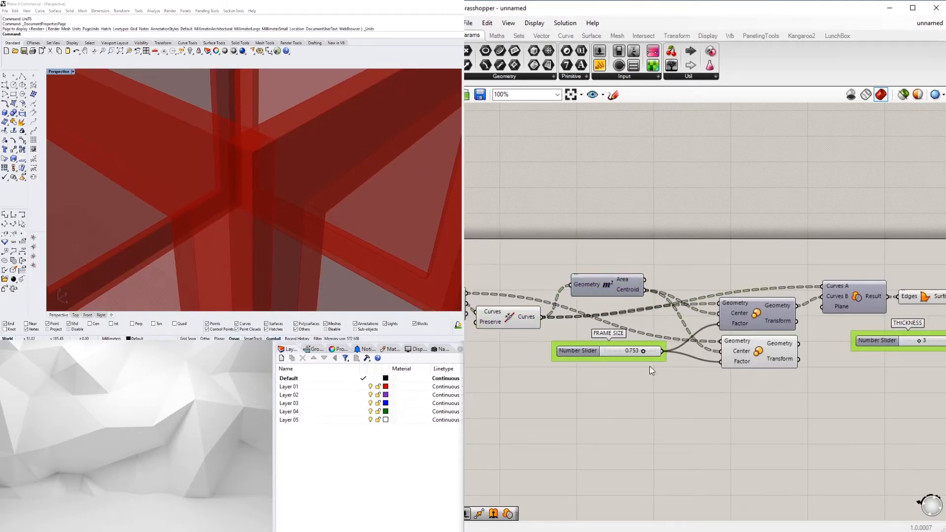
{"action": "left_click_drag", "start_coordinate": [583, 349], "coordinate": [574, 364]}
{"action": "left_click", "coordinate": [629, 315]}
Move Region Difference, Boundary Surfaces, Amplitude, the THICKNESS slider and the frame extrusion together slightly upward.
{"action": "right_click_drag", "start_coordinate": [845, 276], "coordinate": [702, 269]}
{"action": "scroll", "coordinate": [705, 276], "scroll_direction": "down", "scroll_amount": 1}
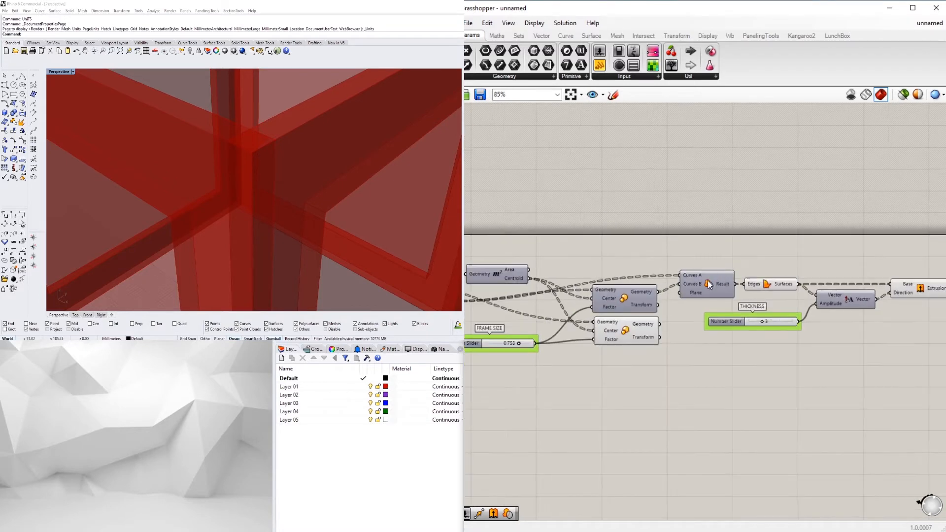
{"action": "right_click_drag", "start_coordinate": [782, 287], "coordinate": [666, 287]}
{"action": "left_click_drag", "start_coordinate": [858, 386], "coordinate": [567, 256]}
{"action": "left_click_drag", "start_coordinate": [597, 293], "coordinate": [592, 280]}
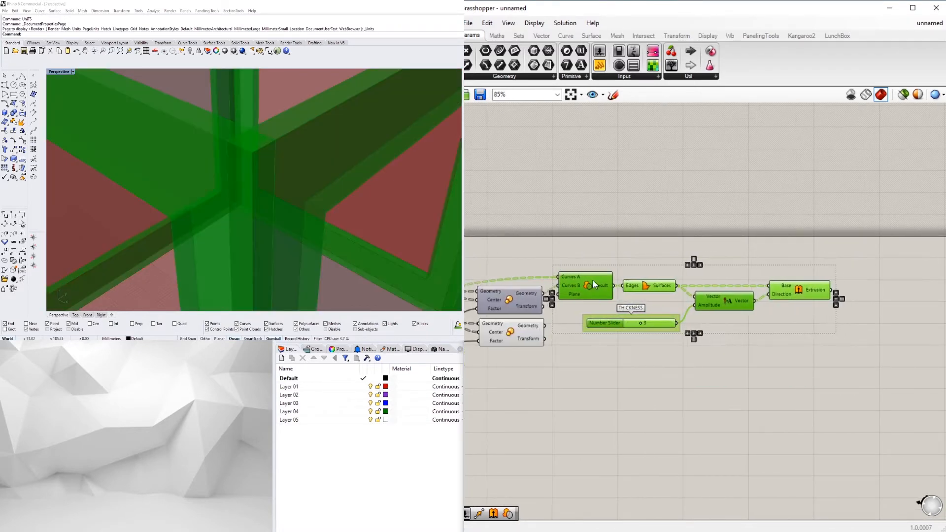
{"action": "left_click", "coordinate": [584, 255]}
Add a Solid Union component, connect the frame extrusions to it and flatten its Breps input.
{"action": "scroll", "coordinate": [103, 223], "scroll_direction": "down", "scroll_amount": 5}
{"action": "double_click", "coordinate": [852, 329]}
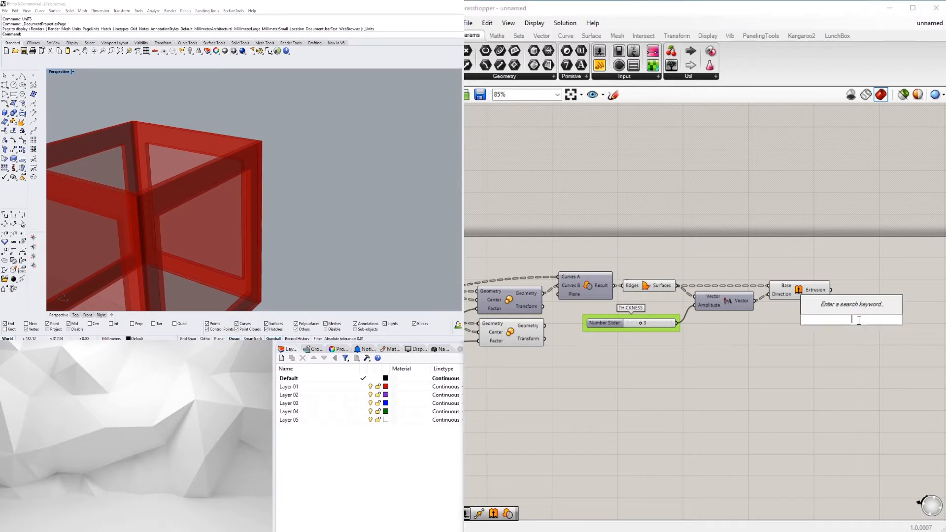
{"action": "type", "text": "UNIO"}
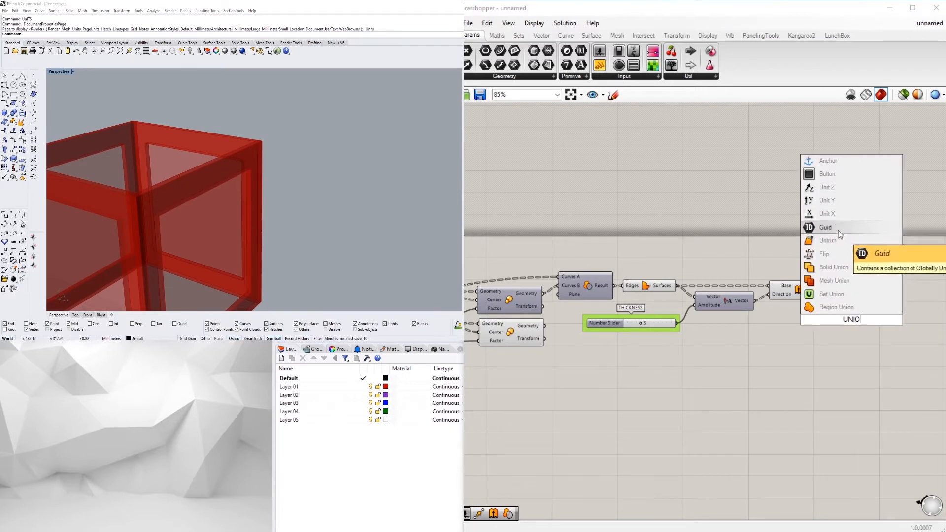
{"action": "left_click", "coordinate": [849, 220]}
{"action": "left_click_drag", "start_coordinate": [832, 290], "coordinate": [879, 301]}
{"action": "right_click", "coordinate": [833, 319]}
{"action": "left_click", "coordinate": [866, 401]}
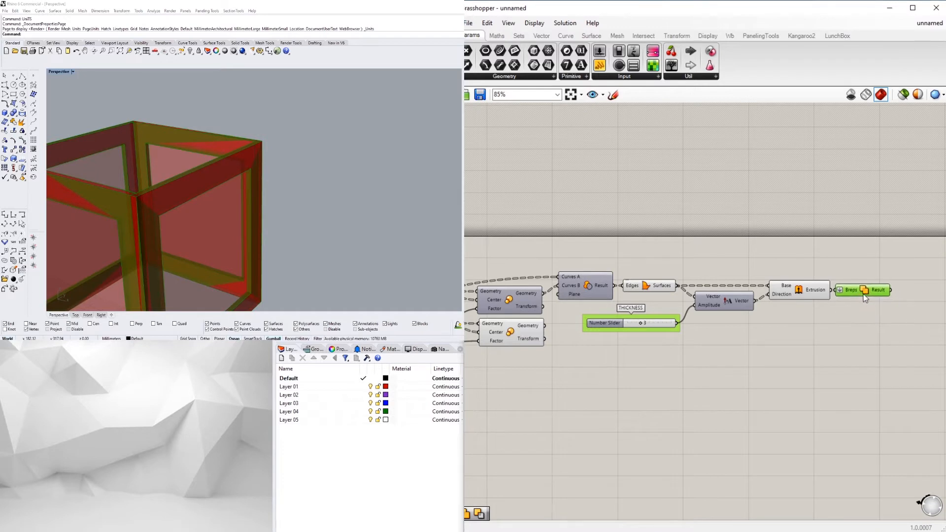
Add a Merge Faces component and connect the Solid Union result to its Brep input.
{"action": "right_click_drag", "start_coordinate": [866, 298], "coordinate": [774, 326]}
{"action": "double_click", "coordinate": [829, 332]}
{"action": "type", "text": "MER"}
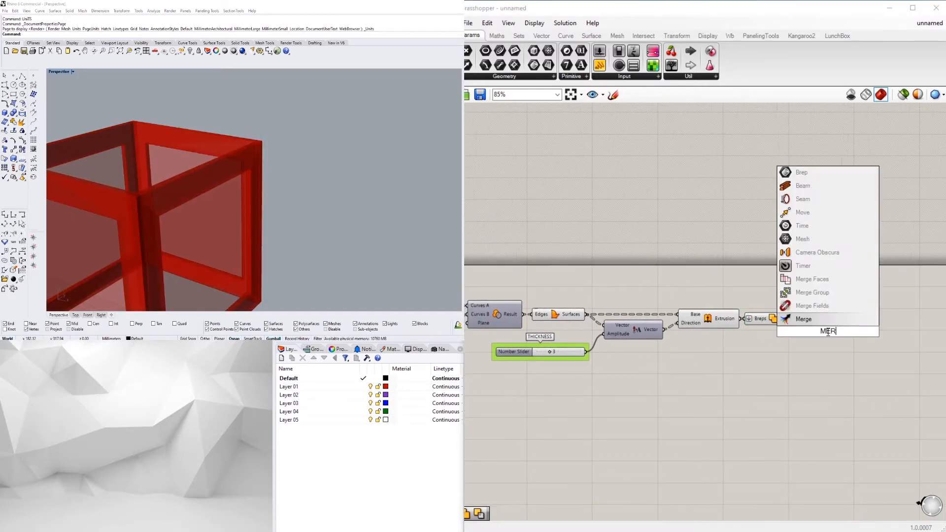
{"action": "left_click", "coordinate": [813, 284]}
{"action": "left_click_drag", "start_coordinate": [802, 319], "coordinate": [807, 332]}
{"action": "left_click_drag", "start_coordinate": [819, 331], "coordinate": [820, 321]}
Hide the preview of the frame extrusion and Solid Union components.
{"action": "left_click_drag", "start_coordinate": [773, 347], "coordinate": [732, 289]}
{"action": "middle_click", "coordinate": [732, 290]}
{"action": "left_click", "coordinate": [769, 257]}
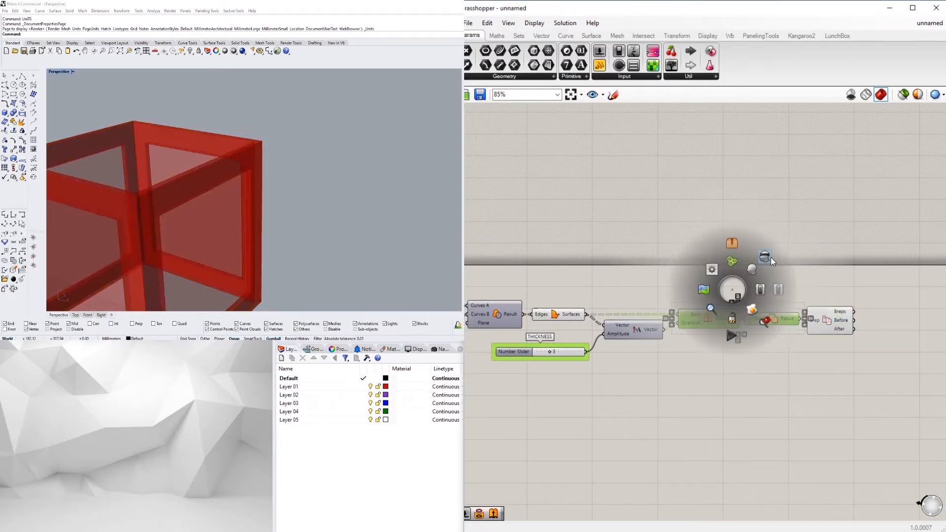
Examine the merged frame on the cube from different angles along with the components that produce it.
{"action": "right_click_drag", "start_coordinate": [400, 204], "coordinate": [252, 170]}
{"action": "scroll", "coordinate": [642, 287], "scroll_direction": "down", "scroll_amount": 1}
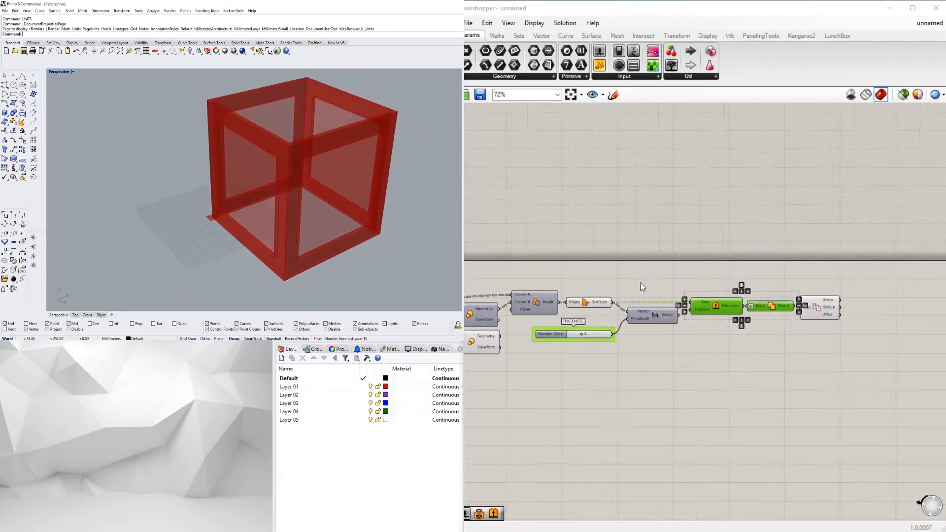
{"action": "scroll", "coordinate": [641, 283], "scroll_direction": "up", "scroll_amount": 1}
{"action": "right_click_drag", "start_coordinate": [641, 283], "coordinate": [727, 284]}
{"action": "left_click", "coordinate": [658, 308]}
{"action": "left_click", "coordinate": [525, 352]}
{"action": "left_click", "coordinate": [569, 386]}
{"action": "scroll", "coordinate": [565, 396], "scroll_direction": "up", "scroll_amount": 2}
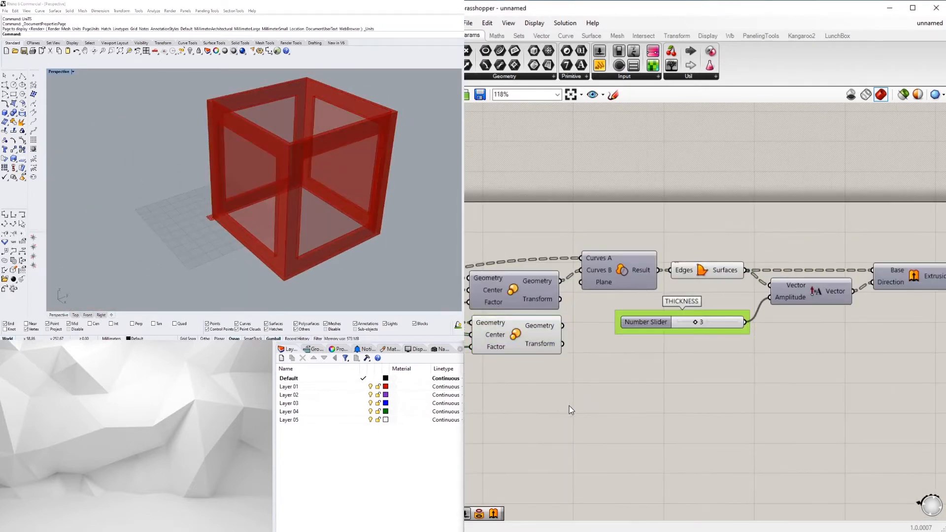
{"action": "right_click_drag", "start_coordinate": [209, 200], "coordinate": [252, 182]}
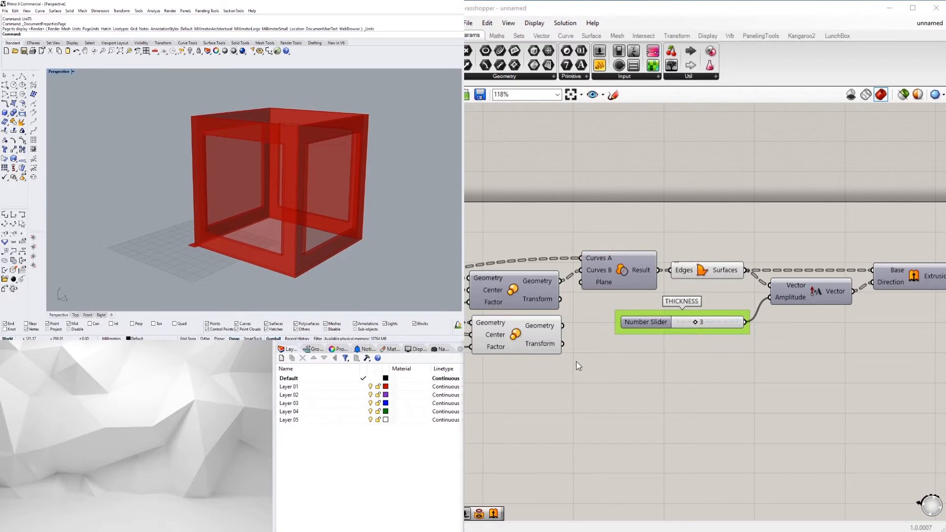
Add a region population component and connect the second Scale's geometry to its Region input.
{"action": "left_click", "coordinate": [514, 336]}
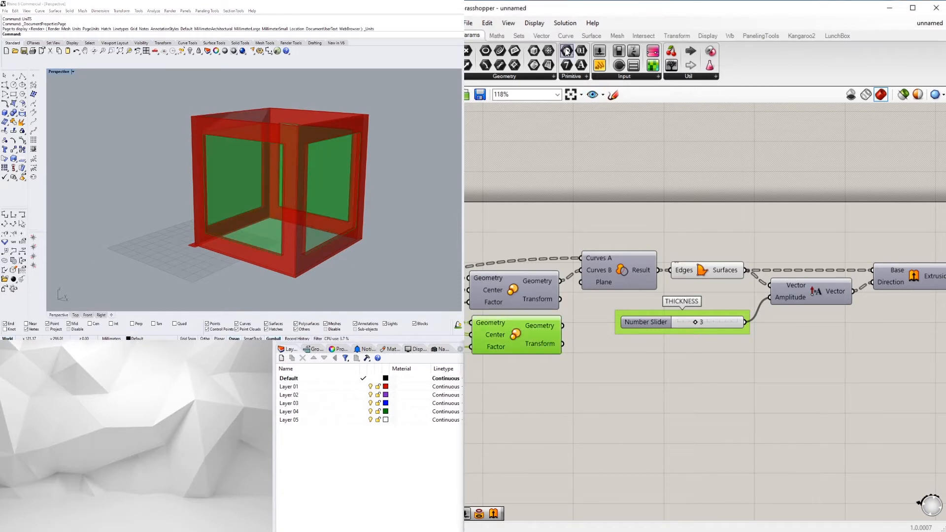
{"action": "left_click", "coordinate": [525, 39]}
{"action": "left_click", "coordinate": [542, 39]}
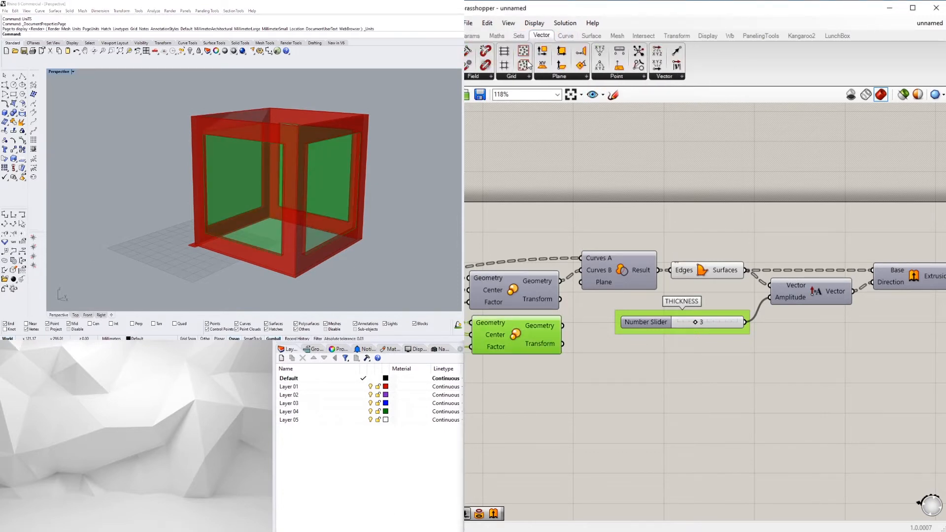
{"action": "left_click_drag", "start_coordinate": [523, 52], "coordinate": [612, 357]}
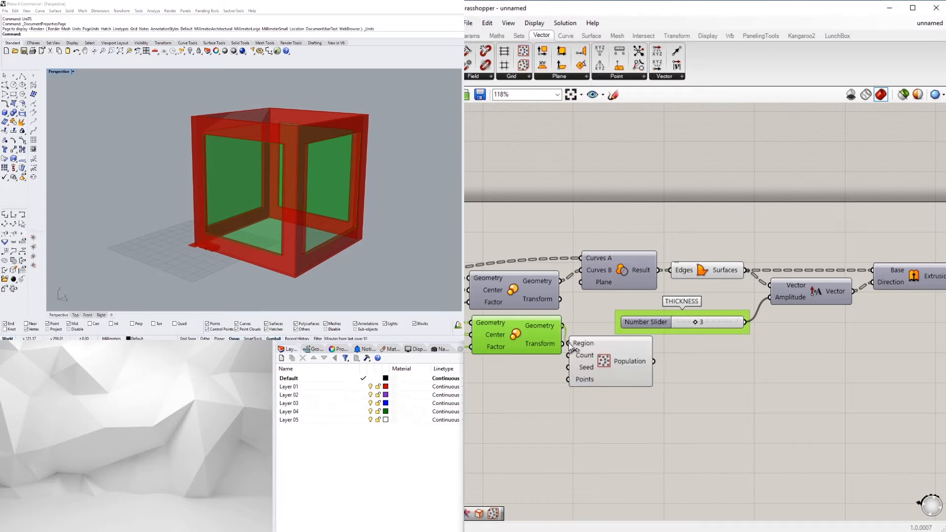
{"action": "right_click_drag", "start_coordinate": [251, 129], "coordinate": [326, 144]}
{"action": "left_click", "coordinate": [745, 396]}
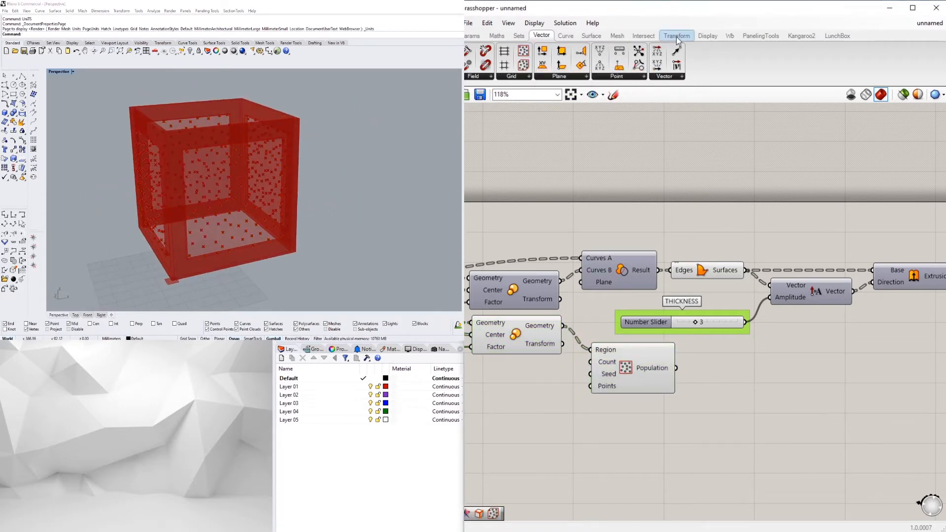
Add a Voronoi component and connect the population points to its Points input.
{"action": "left_click", "coordinate": [617, 36]}
{"action": "left_click", "coordinate": [665, 79]}
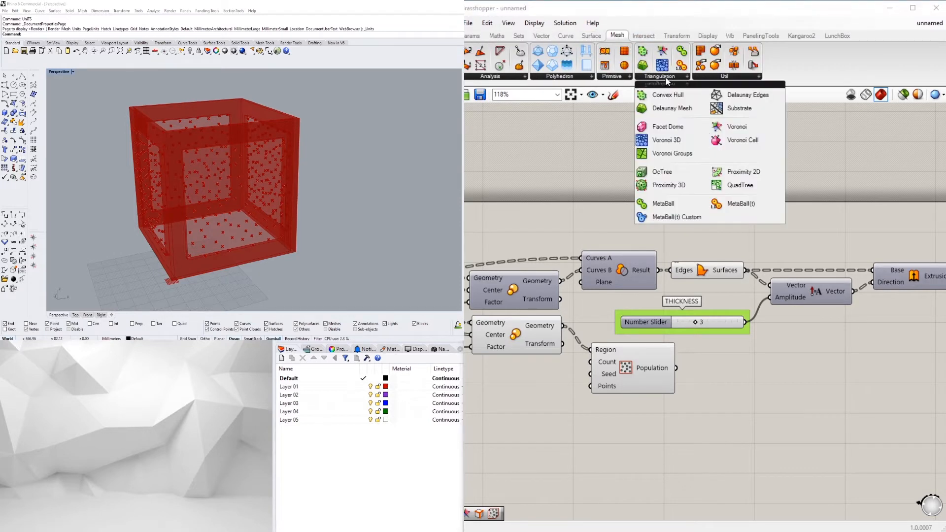
{"action": "left_click_drag", "start_coordinate": [748, 174], "coordinate": [718, 385]}
{"action": "right_click_drag", "start_coordinate": [369, 168], "coordinate": [394, 182]}
{"action": "right_click_drag", "start_coordinate": [788, 244], "coordinate": [728, 201]}
{"action": "left_click", "coordinate": [728, 201]}
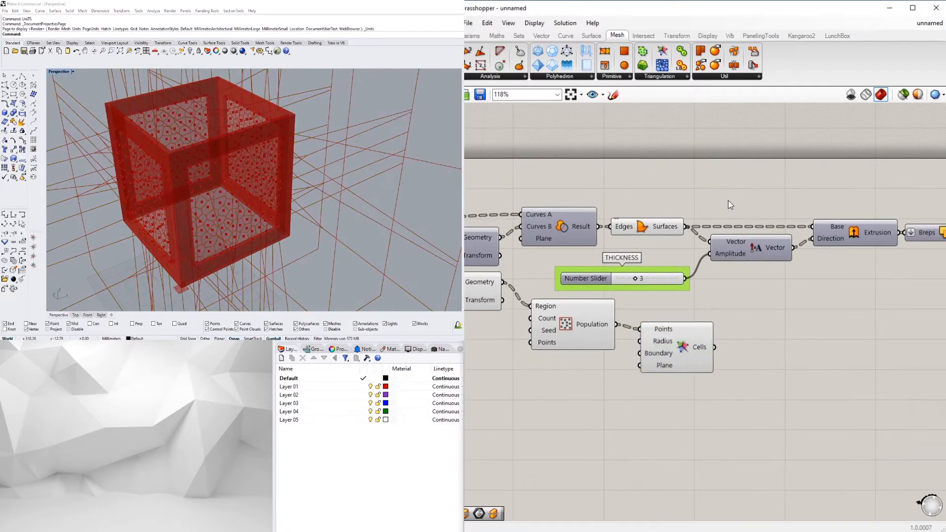
Add a Split Brep Multiple component beyond the Voronoi component.
{"action": "double_click", "coordinate": [751, 321]}
{"action": "type", "text": "SPL"}
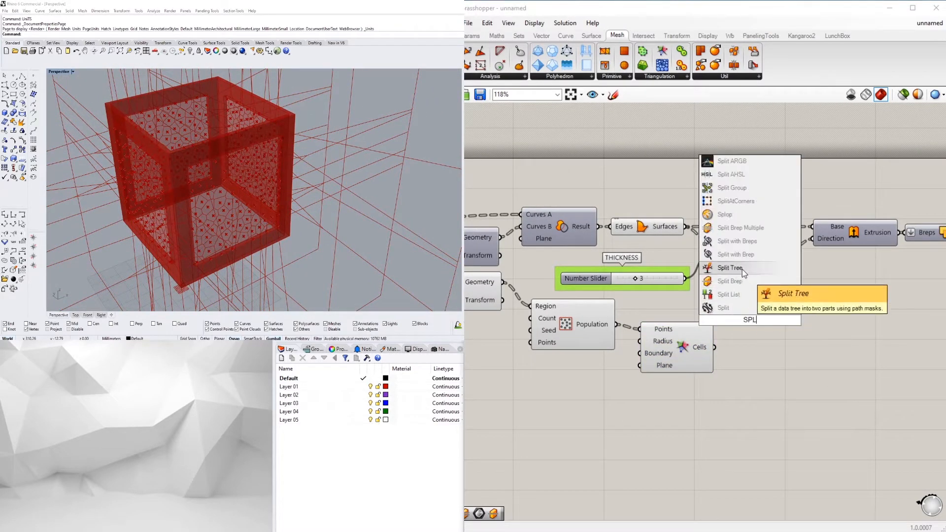
{"action": "left_click", "coordinate": [759, 231]}
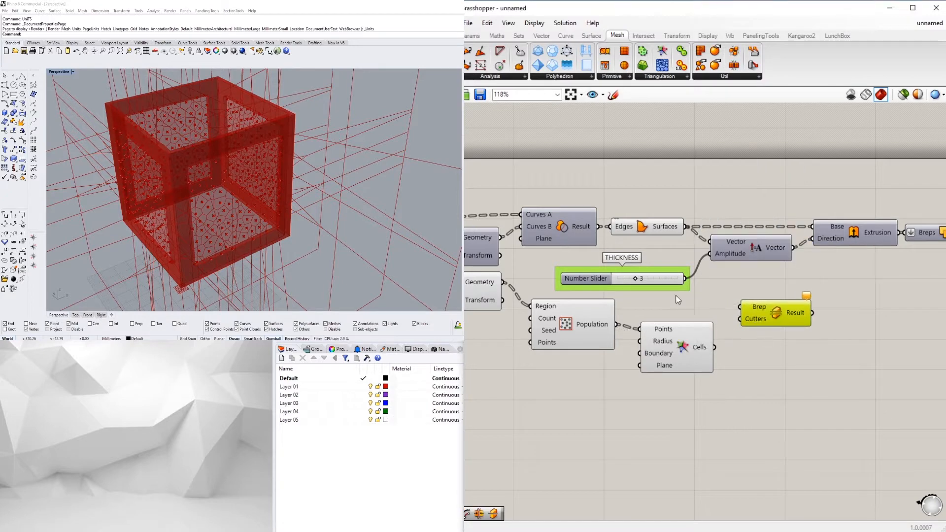
{"action": "right_click_drag", "start_coordinate": [514, 298], "coordinate": [553, 295]}
{"action": "left_click", "coordinate": [536, 283]}
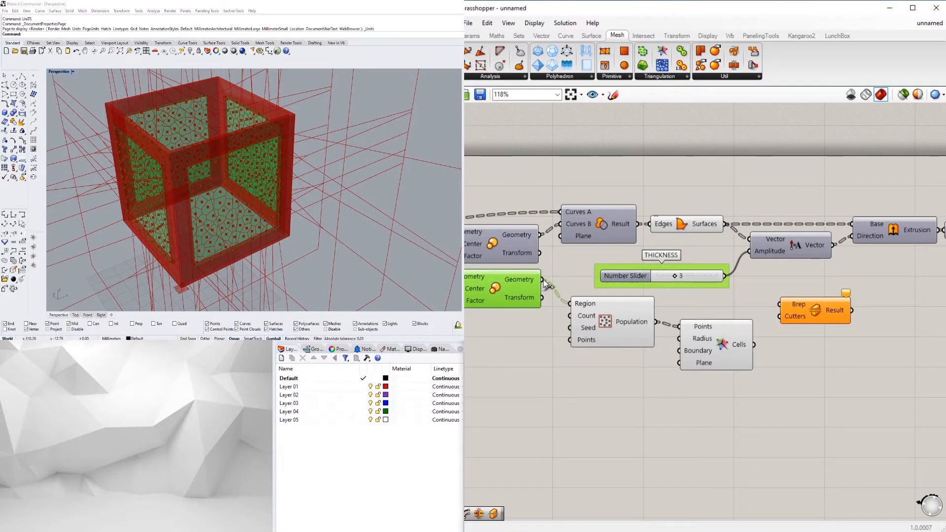
Add a number slider set to 15 and connect it to the population's Count input.
{"action": "double_click", "coordinate": [483, 336]}
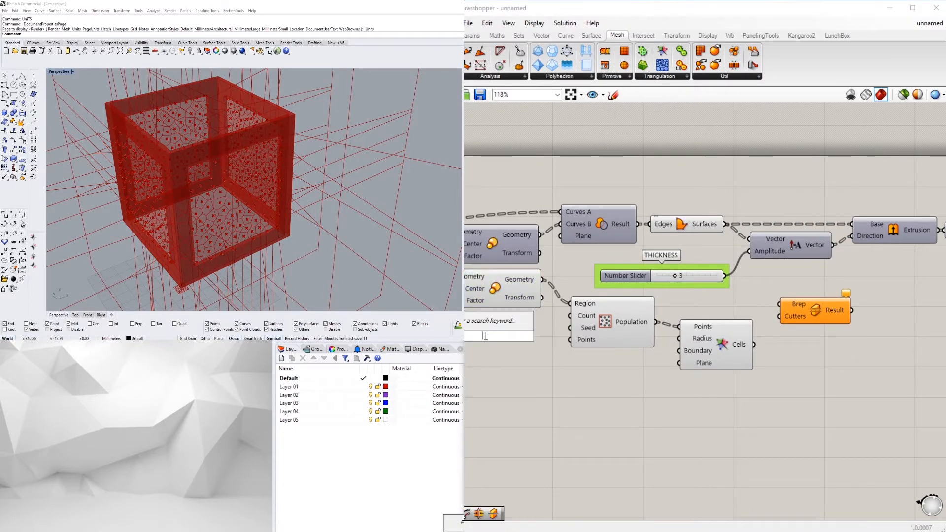
{"action": "type", "text": "15"}
{"action": "key", "text": "Return"}
{"action": "left_click_drag", "start_coordinate": [545, 336], "coordinate": [571, 317]}
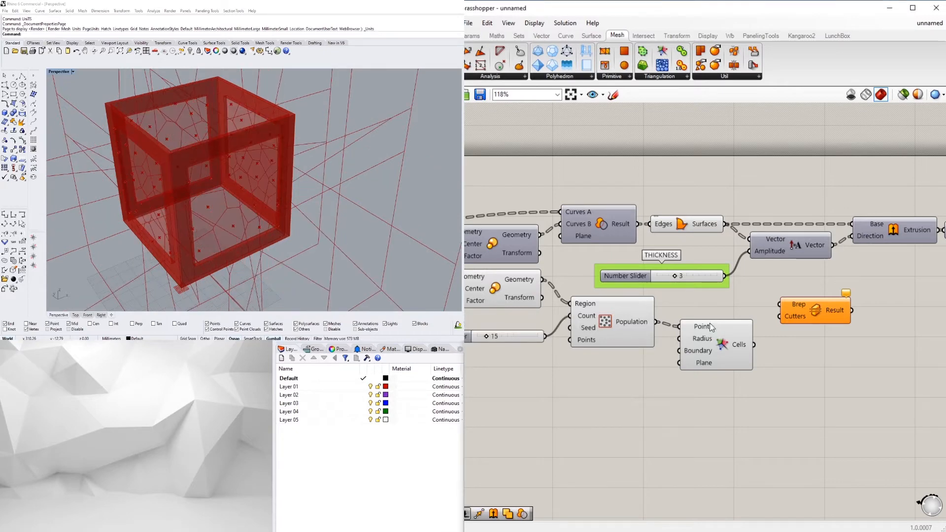
Connect the Voronoi cells to the Cutters input and the scaled faces to the Brep input of Split Brep Multiple.
{"action": "left_click", "coordinate": [630, 314]}
{"action": "left_click", "coordinate": [715, 339]}
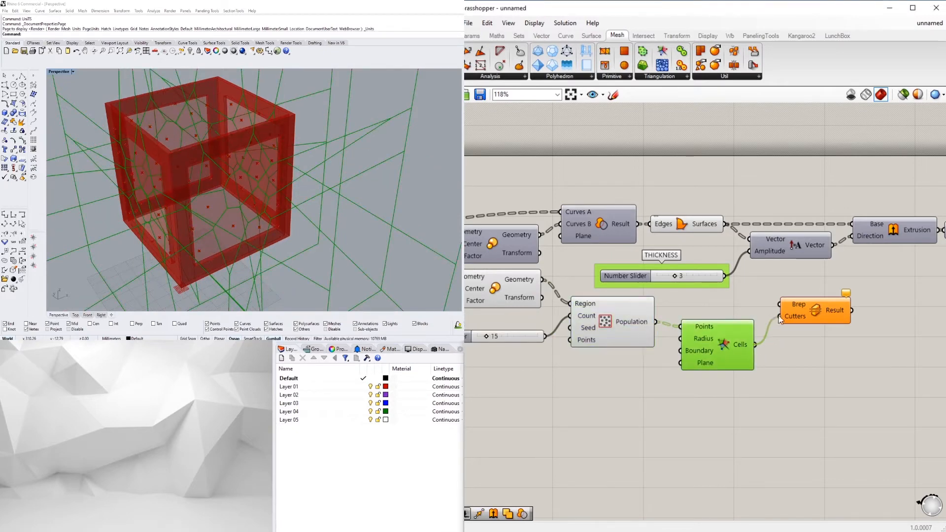
{"action": "left_click", "coordinate": [808, 313]}
Hide the preview of the second Scale, the population and the Voronoi components.
{"action": "scroll", "coordinate": [741, 408], "scroll_direction": "down", "scroll_amount": 2}
{"action": "left_click_drag", "start_coordinate": [739, 408], "coordinate": [555, 312]}
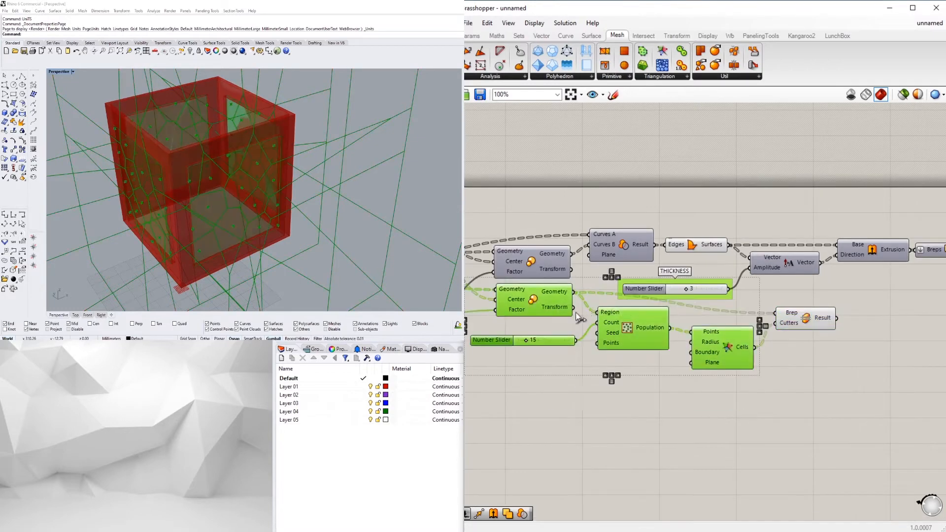
{"action": "middle_click", "coordinate": [586, 307]}
{"action": "left_click", "coordinate": [618, 279]}
{"action": "left_click", "coordinate": [224, 210]}
{"action": "right_click_drag", "start_coordinate": [225, 211], "coordinate": [429, 223]}
{"action": "scroll", "coordinate": [767, 345], "scroll_direction": "down", "scroll_amount": 1}
Nudge Split Brep Multiple slightly and move the THICKNESS slider a little upward, clear of the wire below.
{"action": "right_click_drag", "start_coordinate": [767, 345], "coordinate": [700, 331]}
{"action": "scroll", "coordinate": [699, 331], "scroll_direction": "up", "scroll_amount": 1}
{"action": "left_click", "coordinate": [726, 305]}
{"action": "right_click_drag", "start_coordinate": [296, 175], "coordinate": [355, 194]}
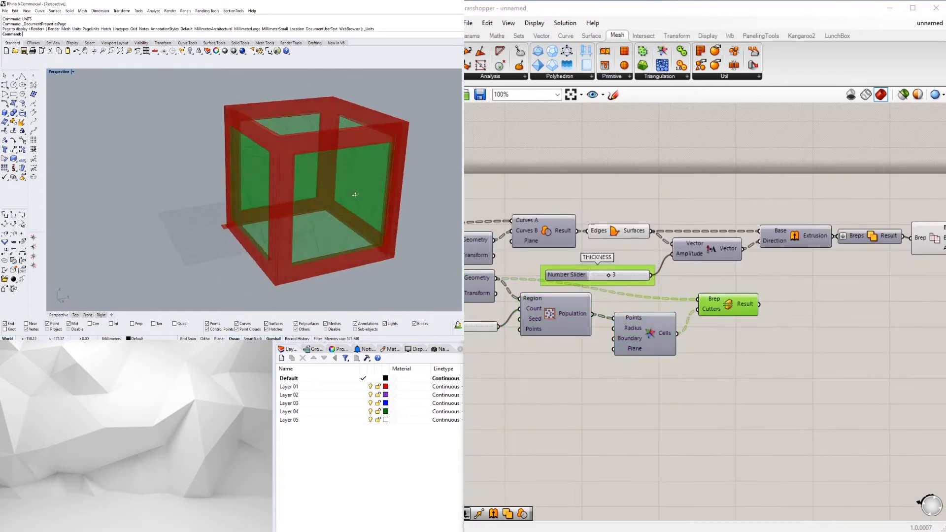
{"action": "scroll", "coordinate": [354, 194], "scroll_direction": "up", "scroll_amount": 2}
{"action": "left_click", "coordinate": [708, 359]}
{"action": "left_click_drag", "start_coordinate": [724, 299], "coordinate": [721, 303]}
{"action": "left_click", "coordinate": [701, 279]}
{"action": "right_click_drag", "start_coordinate": [701, 278], "coordinate": [771, 273]}
{"action": "scroll", "coordinate": [771, 274], "scroll_direction": "up", "scroll_amount": 2}
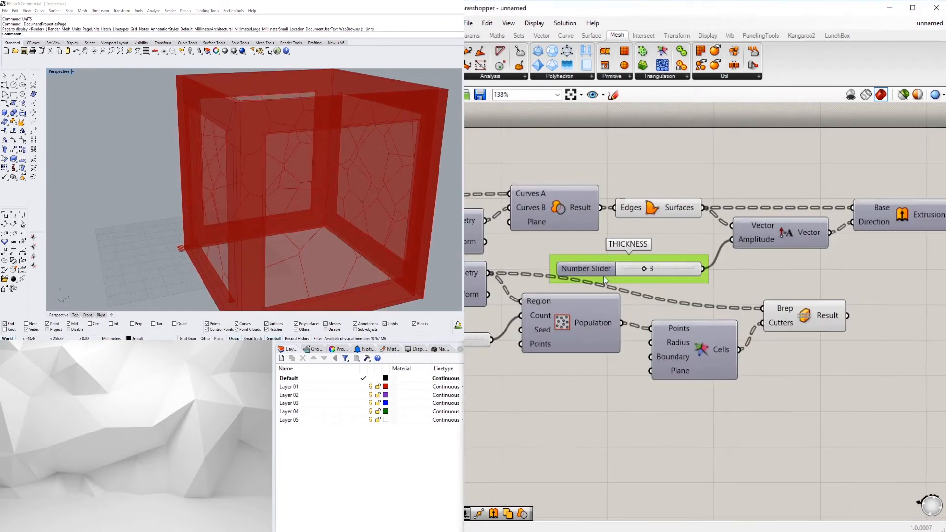
{"action": "left_click_drag", "start_coordinate": [603, 273], "coordinate": [607, 258]}
Examine the Voronoi cells that Split Brep Multiple cuts into the cube's faces.
{"action": "left_click", "coordinate": [783, 274]}
{"action": "right_click_drag", "start_coordinate": [786, 275], "coordinate": [663, 236]}
{"action": "left_click", "coordinate": [705, 274]}
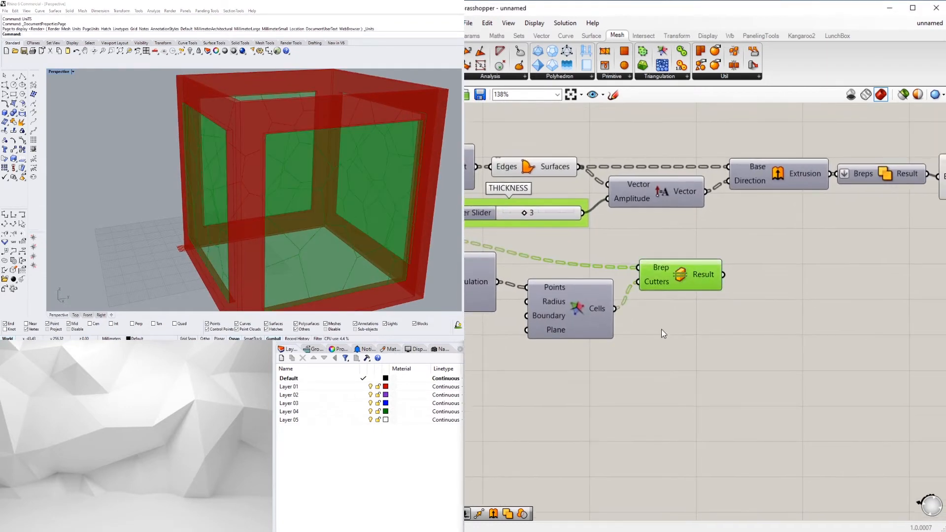
{"action": "mouse_move", "coordinate": [316, 239]}
{"action": "right_mouse_down"}
{"action": "mouse_move", "coordinate": [251, 212]}
{"action": "mouse_move", "coordinate": [315, 241]}
{"action": "right_mouse_up"}
{"action": "left_click", "coordinate": [653, 351]}
{"action": "scroll", "coordinate": [654, 351], "scroll_direction": "down", "scroll_amount": 2}
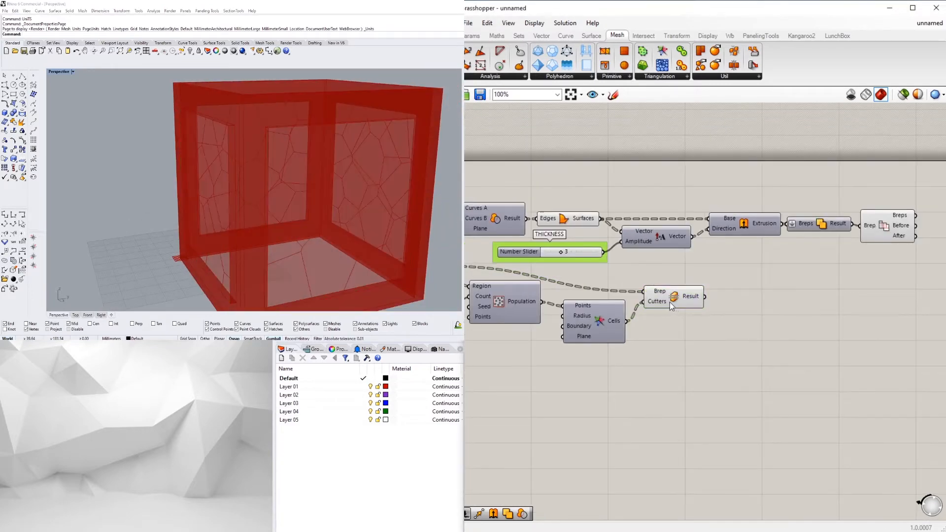
{"action": "left_click", "coordinate": [669, 302]}
Add an Area component and connect the split cells to its Geometry input.
{"action": "right_click_drag", "start_coordinate": [775, 335], "coordinate": [729, 341]}
{"action": "left_click", "coordinate": [729, 341]}
{"action": "double_click", "coordinate": [729, 341]}
{"action": "type", "text": "area"}
{"action": "key", "text": "Return"}
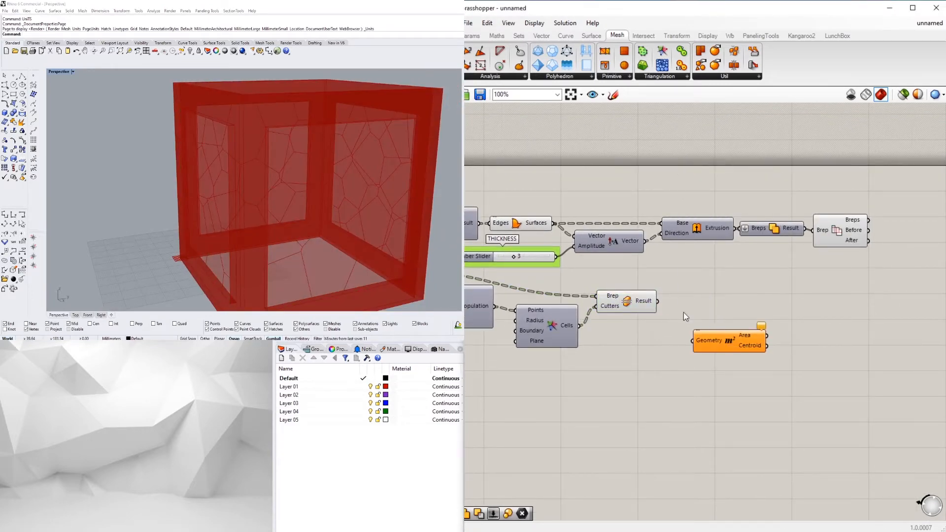
{"action": "left_click_drag", "start_coordinate": [741, 341], "coordinate": [701, 349]}
Add a Scale component fed by the split cells and their area centroids, and tidy the Area and Scale positions.
{"action": "double_click", "coordinate": [729, 327]}
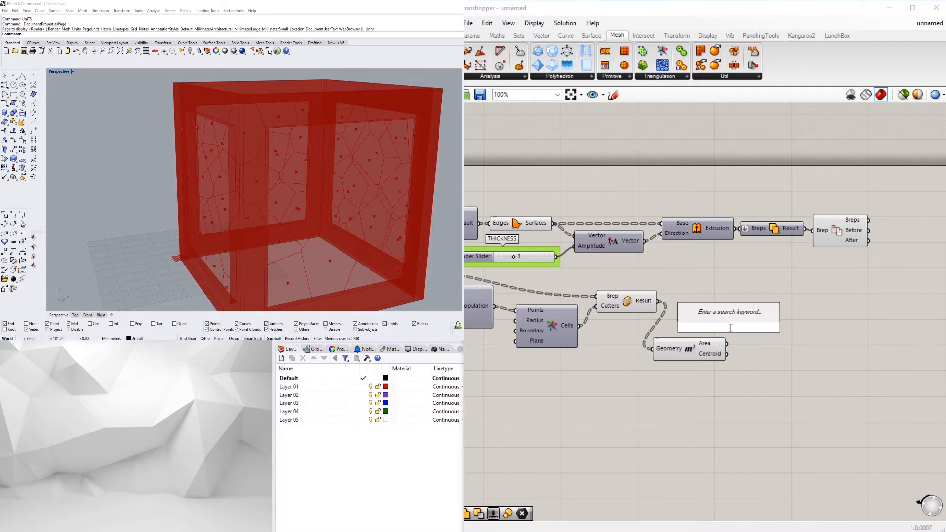
{"action": "type", "text": "scale"}
{"action": "key", "text": "Return"}
{"action": "mouse_move", "coordinate": [737, 324]}
{"action": "left_mouse_down"}
{"action": "mouse_move", "coordinate": [774, 306]}
{"action": "mouse_move", "coordinate": [737, 300]}
{"action": "mouse_move", "coordinate": [740, 308]}
{"action": "left_mouse_up"}
{"action": "left_click_drag", "start_coordinate": [749, 321], "coordinate": [769, 318]}
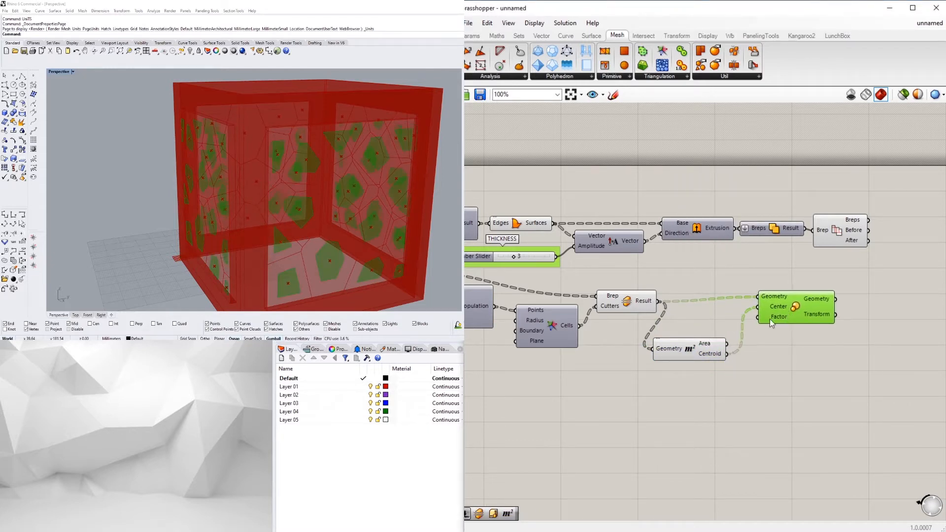
{"action": "left_click_drag", "start_coordinate": [690, 352], "coordinate": [712, 326]}
{"action": "mouse_move", "coordinate": [797, 315]}
{"action": "left_mouse_down"}
{"action": "mouse_move", "coordinate": [811, 316]}
{"action": "mouse_move", "coordinate": [805, 326]}
{"action": "left_mouse_up"}
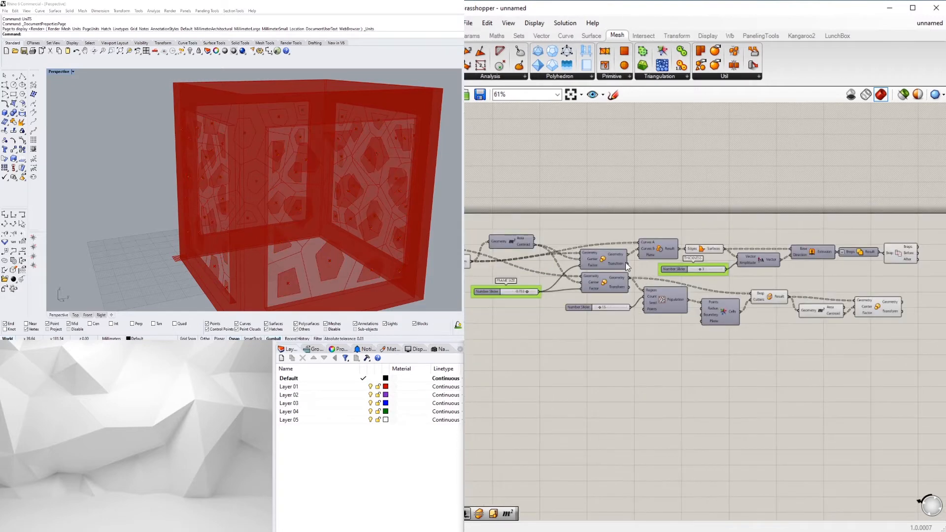
Copy the second Deconstruct Brep and its Join Curves component to the far end of the definition.
{"action": "right_click_drag", "start_coordinate": [698, 281], "coordinate": [851, 295]}
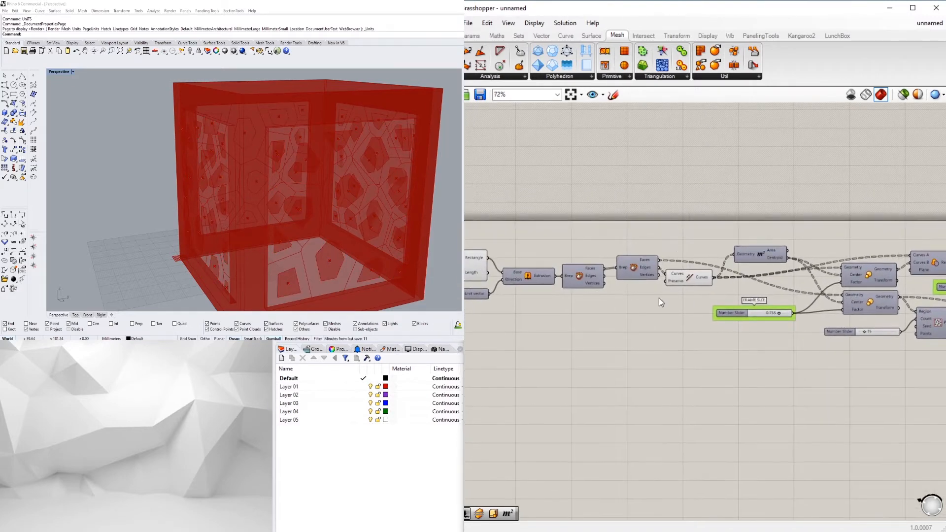
{"action": "left_click", "coordinate": [685, 271]}
{"action": "left_click", "coordinate": [638, 263], "text": "shift"}
{"action": "scroll", "coordinate": [638, 263], "scroll_direction": "down", "scroll_amount": 2}
{"action": "right_click_drag", "start_coordinate": [638, 262], "coordinate": [530, 231]}
{"action": "scroll", "coordinate": [532, 232], "scroll_direction": "down", "scroll_amount": 2}
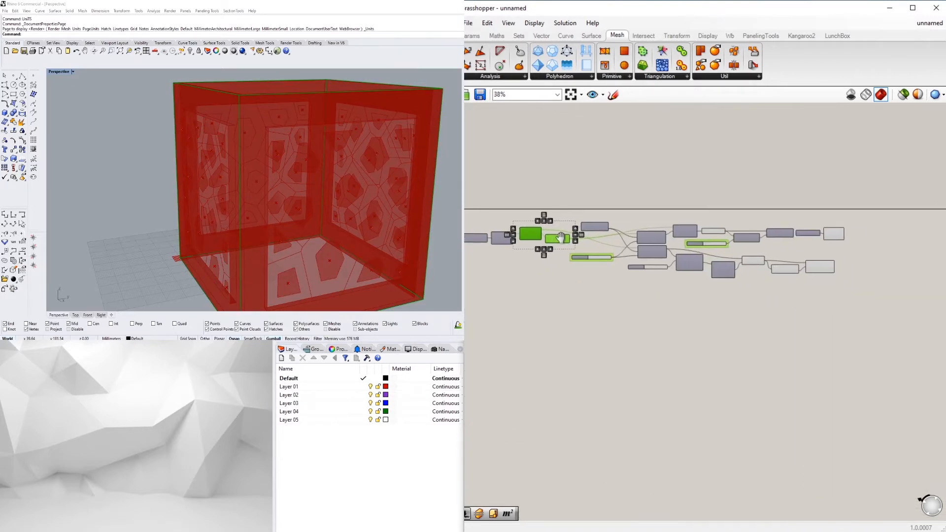
{"action": "left_click_drag", "start_coordinate": [559, 238], "coordinate": [870, 292], "text": "alt"}
Disconnect the Brep input of the copied Deconstruct Brep component.
{"action": "scroll", "coordinate": [821, 288], "scroll_direction": "up", "scroll_amount": 8}
{"action": "right_click", "coordinate": [870, 282]}
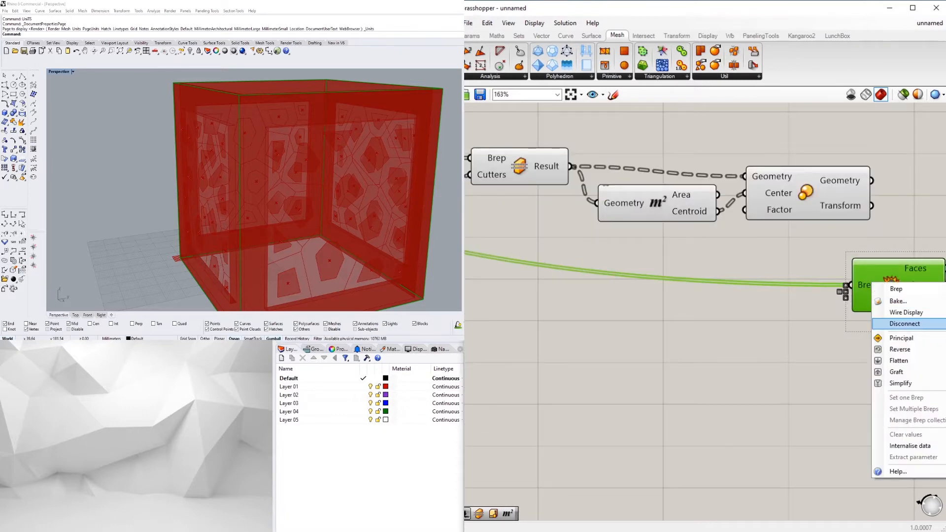
{"action": "left_click", "coordinate": [865, 327]}
{"action": "scroll", "coordinate": [869, 334], "scroll_direction": "down", "scroll_amount": 4}
{"action": "right_click_drag", "start_coordinate": [868, 334], "coordinate": [657, 340]}
{"action": "left_click", "coordinate": [701, 370]}
Move the copied Deconstruct Brep and Join Curves below the cells' Area component and feed them the split result.
{"action": "left_click_drag", "start_coordinate": [764, 368], "coordinate": [722, 306]}
{"action": "left_click", "coordinate": [663, 294]}
{"action": "scroll", "coordinate": [642, 277], "scroll_direction": "up", "scroll_amount": 1}
{"action": "scroll", "coordinate": [732, 296], "scroll_direction": "down", "scroll_amount": 2}
{"action": "left_click_drag", "start_coordinate": [723, 310], "coordinate": [573, 307]}
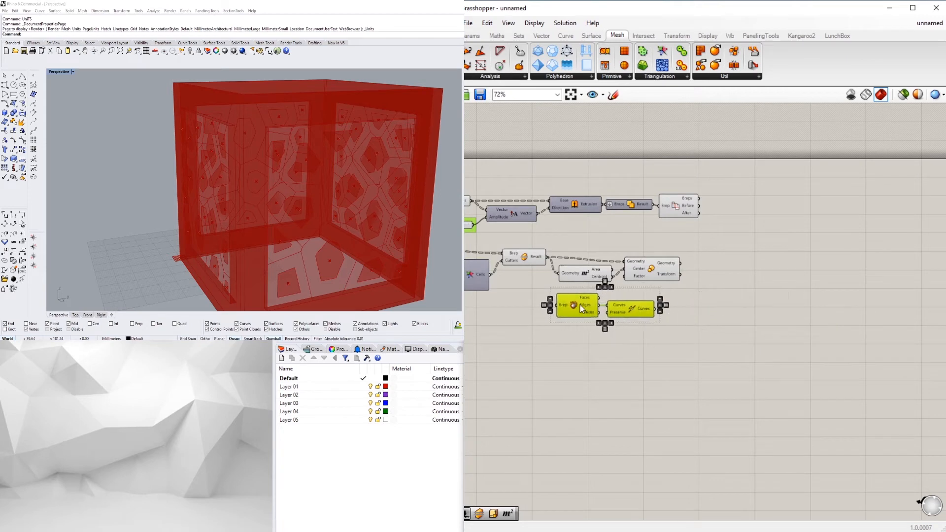
{"action": "scroll", "coordinate": [588, 291], "scroll_direction": "up", "scroll_amount": 2}
{"action": "left_click_drag", "start_coordinate": [533, 247], "coordinate": [542, 310]}
Copy the Deconstruct Brep and Join Curves pair beyond the last Scale and connect the scaled cells to it.
{"action": "left_click_drag", "start_coordinate": [716, 367], "coordinate": [586, 308]}
{"action": "left_click_drag", "start_coordinate": [572, 310], "coordinate": [769, 261], "text": "alt"}
{"action": "left_click_drag", "start_coordinate": [716, 252], "coordinate": [736, 262]}
{"action": "scroll", "coordinate": [795, 329], "scroll_direction": "down", "scroll_amount": 1}
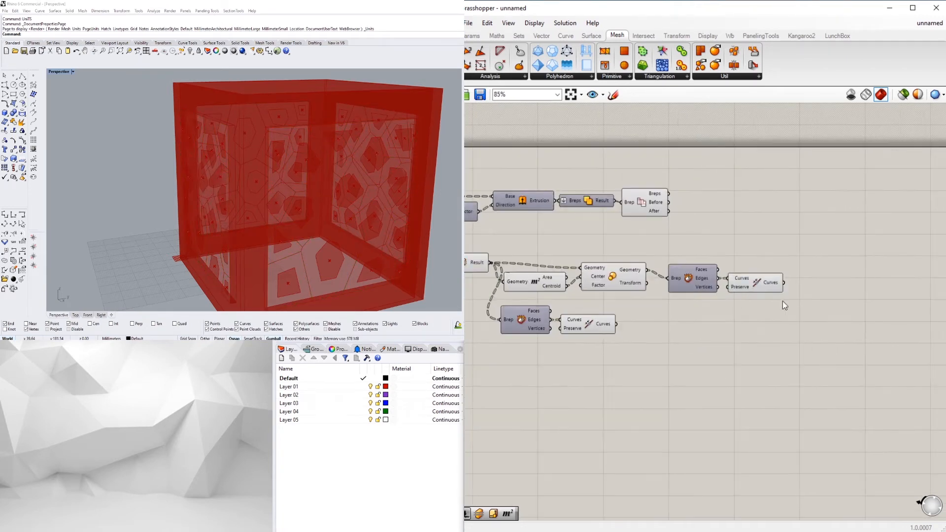
Add a Loft component and connect the joined curves of both the original and the scaled cells to it.
{"action": "double_click", "coordinate": [796, 298]}
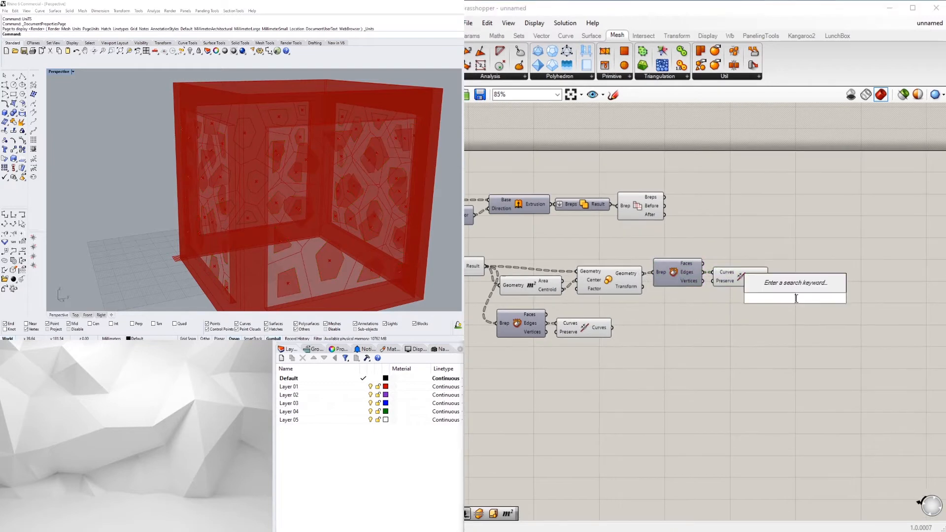
{"action": "type", "text": "loft"}
{"action": "key", "text": "Return"}
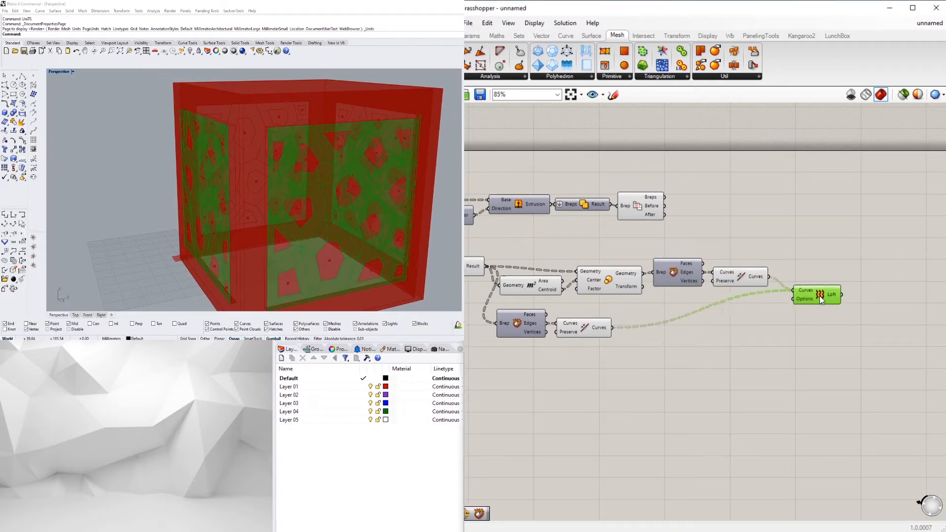
{"action": "left_click", "coordinate": [788, 314]}
Hide the preview of the components from Split Brep Multiple through both Join Curves, leaving the Loft shown.
{"action": "scroll", "coordinate": [759, 340], "scroll_direction": "down", "scroll_amount": 1}
{"action": "left_click_drag", "start_coordinate": [758, 345], "coordinate": [497, 260]}
{"action": "middle_click", "coordinate": [548, 266]}
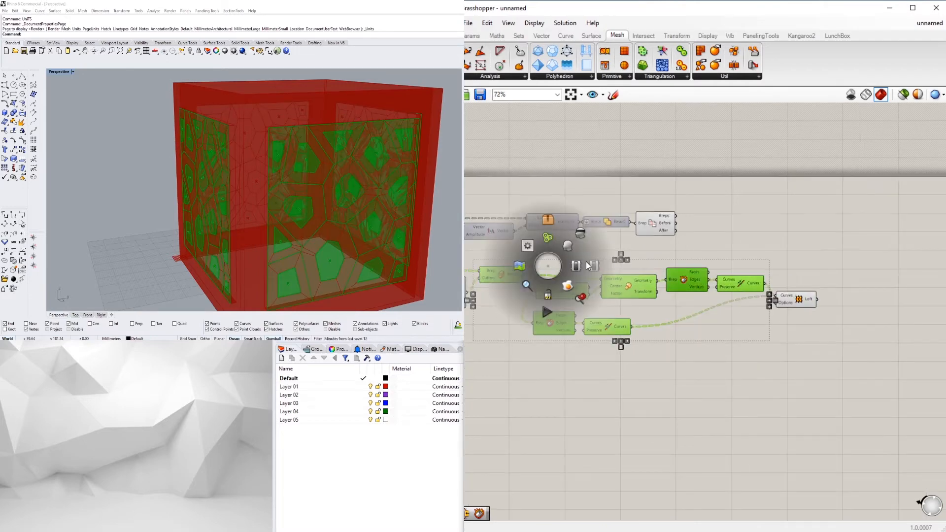
{"action": "left_click", "coordinate": [586, 241]}
{"action": "scroll", "coordinate": [271, 161], "scroll_direction": "down", "scroll_amount": 3}
{"action": "right_click_drag", "start_coordinate": [271, 160], "coordinate": [378, 228]}
{"action": "scroll", "coordinate": [617, 373], "scroll_direction": "up", "scroll_amount": 3}
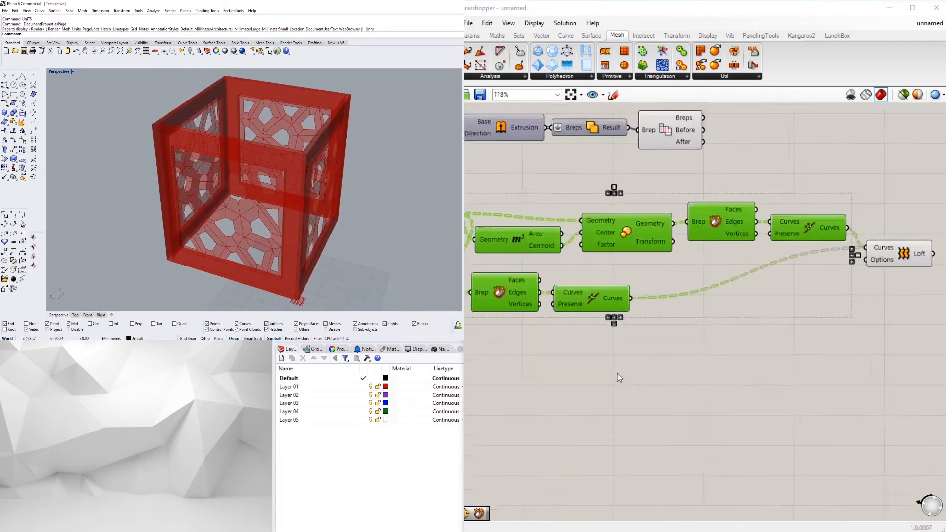
Reposition the cells' Area component between the split result and the Scale component to tidy the layout.
{"action": "scroll", "coordinate": [617, 374], "scroll_direction": "down", "scroll_amount": 1}
{"action": "right_click_drag", "start_coordinate": [616, 373], "coordinate": [633, 367]}
{"action": "left_click_drag", "start_coordinate": [634, 366], "coordinate": [558, 303]}
{"action": "left_click_drag", "start_coordinate": [551, 302], "coordinate": [569, 293]}
{"action": "left_click", "coordinate": [581, 323]}
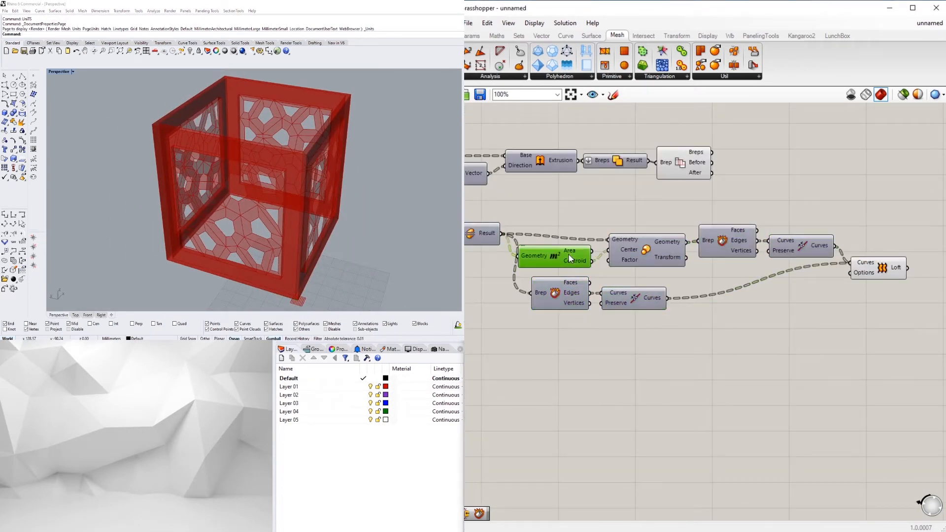
Add a Number Slider with the value 0.85 and connect it to the Factor of the cells' Scale component.
{"action": "right_click_drag", "start_coordinate": [553, 394], "coordinate": [688, 401]}
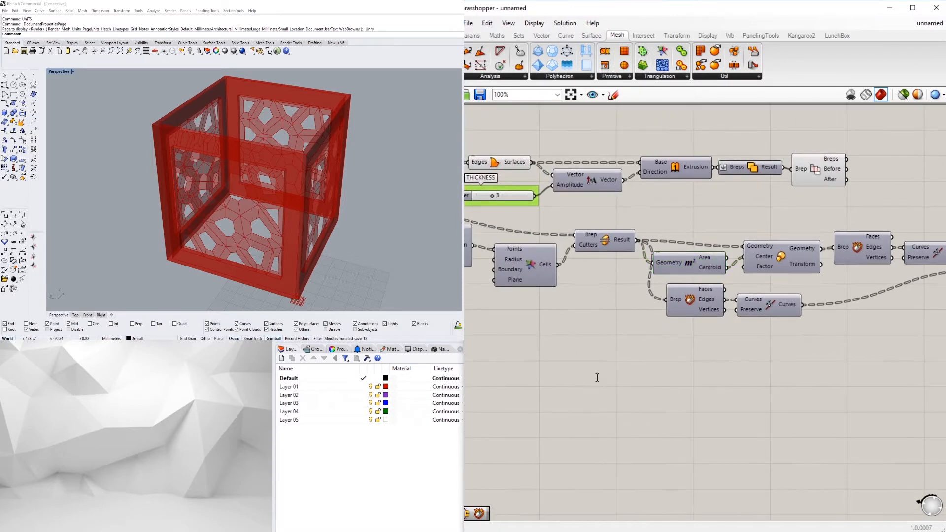
{"action": "double_click", "coordinate": [596, 377]}
{"action": "type", "text": ".85"}
{"action": "key", "text": "Return"}
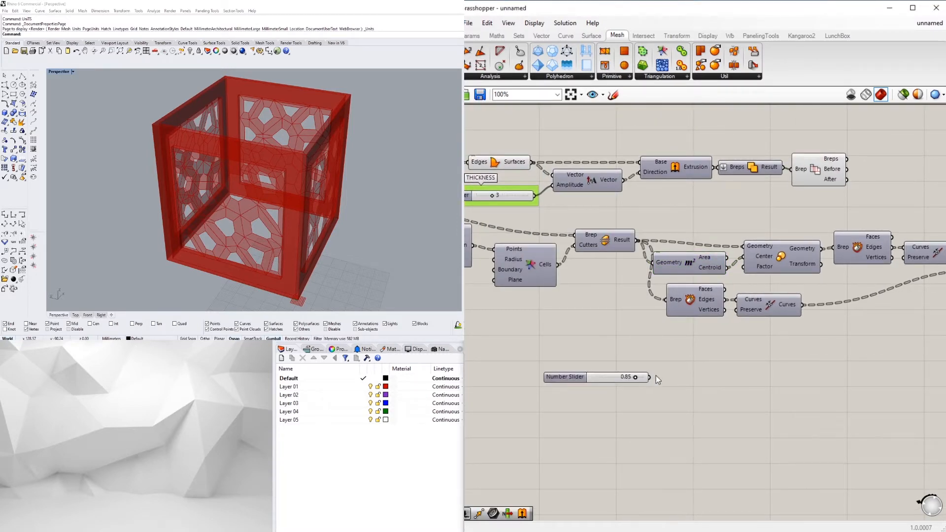
{"action": "left_click_drag", "start_coordinate": [750, 272], "coordinate": [749, 270]}
{"action": "right_click_drag", "start_coordinate": [352, 239], "coordinate": [400, 232]}
{"action": "left_click_drag", "start_coordinate": [575, 377], "coordinate": [530, 322]}
{"action": "left_click", "coordinate": [678, 343]}
Try a count of 30 for the population points on the cube faces, and set the count back to 15.
{"action": "scroll", "coordinate": [679, 344], "scroll_direction": "down", "scroll_amount": 3}
{"action": "right_click_drag", "start_coordinate": [594, 337], "coordinate": [711, 340]}
{"action": "scroll", "coordinate": [712, 341], "scroll_direction": "up", "scroll_amount": 5}
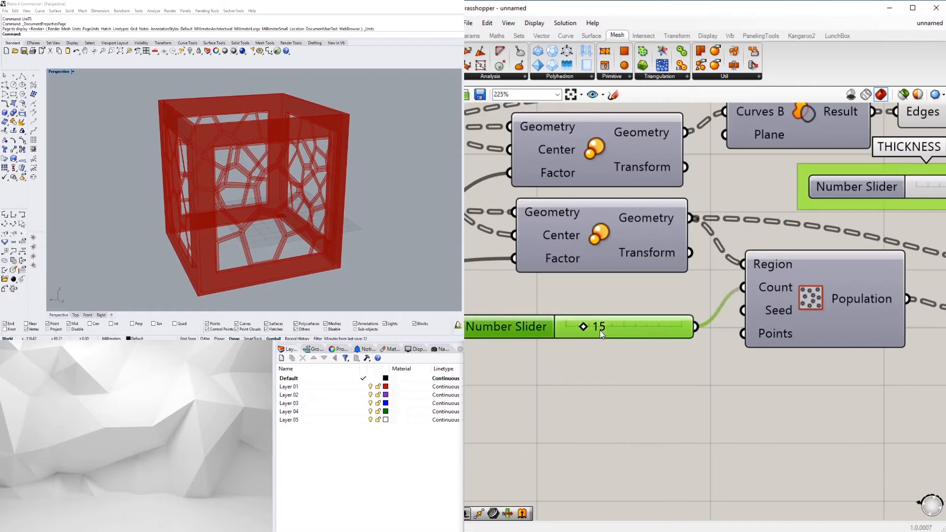
{"action": "double_click", "coordinate": [600, 330]}
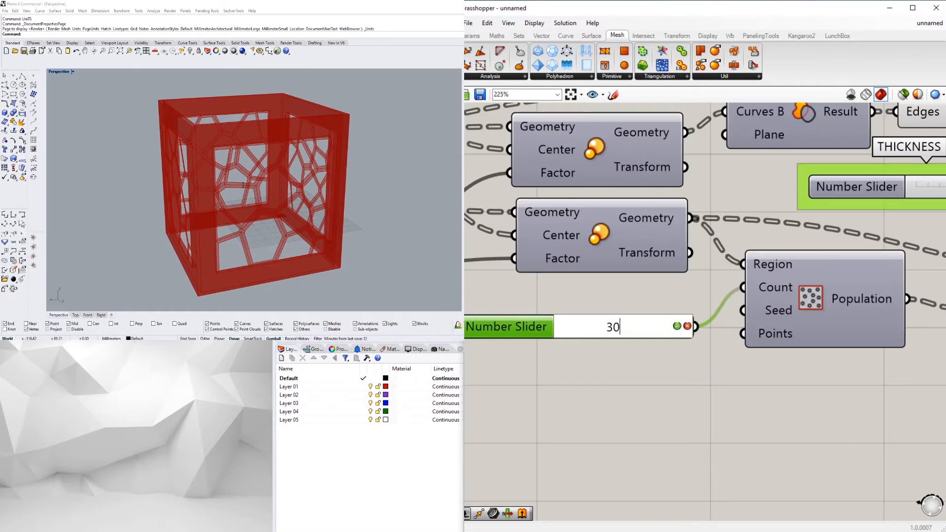
{"action": "key", "text": "Return"}
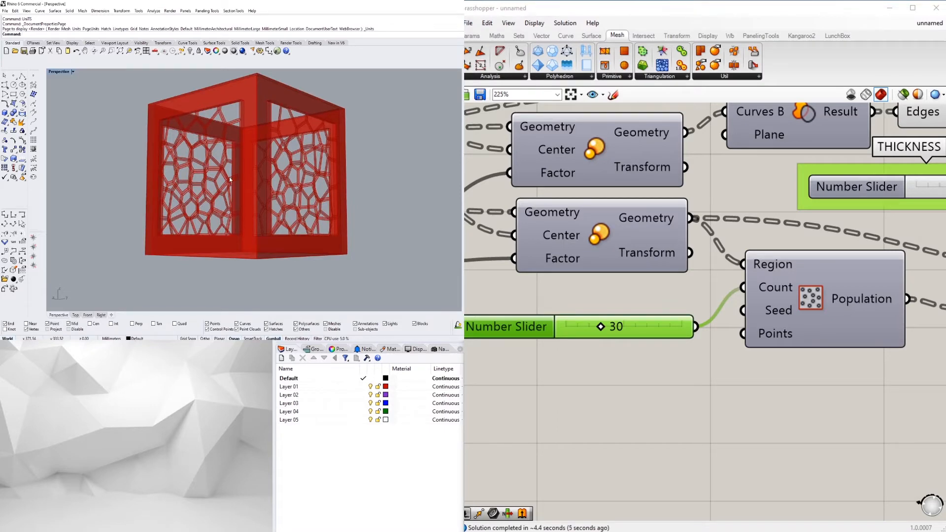
{"action": "right_click_drag", "start_coordinate": [229, 176], "coordinate": [276, 183]}
{"action": "double_click", "coordinate": [612, 333]}
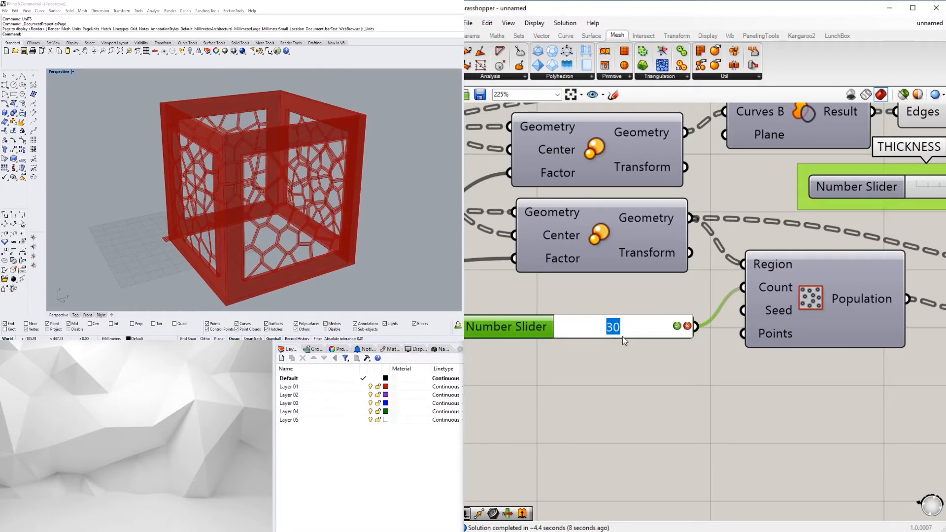
{"action": "key", "text": "Return"}
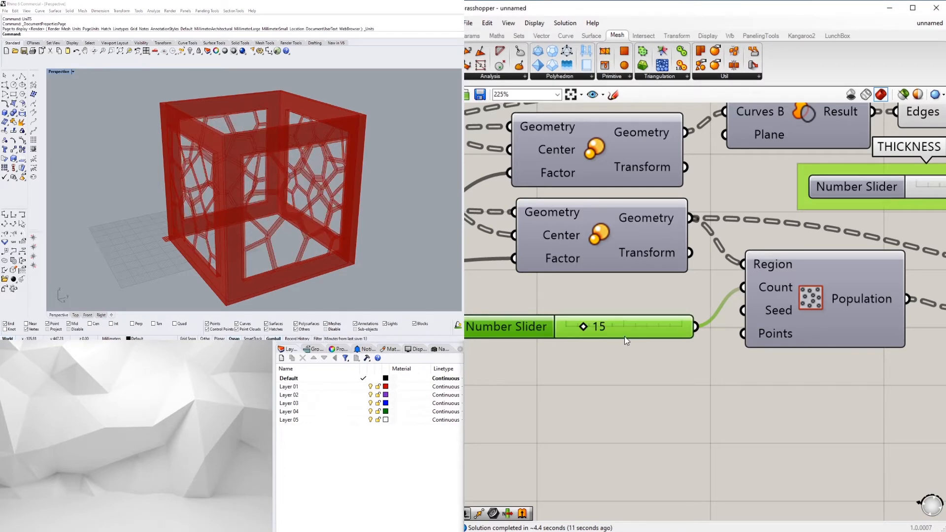
Examine the lofted Voronoi frames on the cube faces by highlighting the Loft component's geometry.
{"action": "right_click_drag", "start_coordinate": [763, 411], "coordinate": [647, 406]}
{"action": "scroll", "coordinate": [646, 407], "scroll_direction": "down", "scroll_amount": 3}
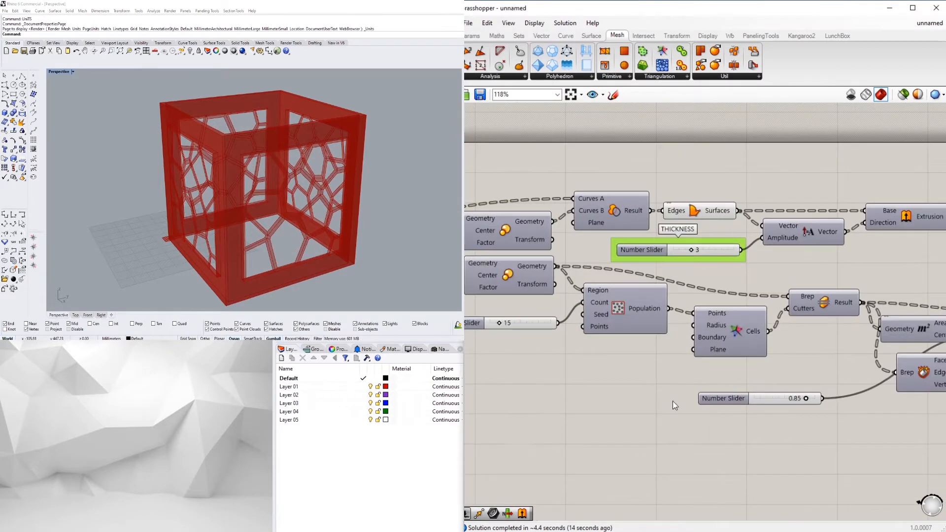
{"action": "left_click", "coordinate": [596, 362]}
{"action": "right_click_drag", "start_coordinate": [727, 370], "coordinate": [101, 342]}
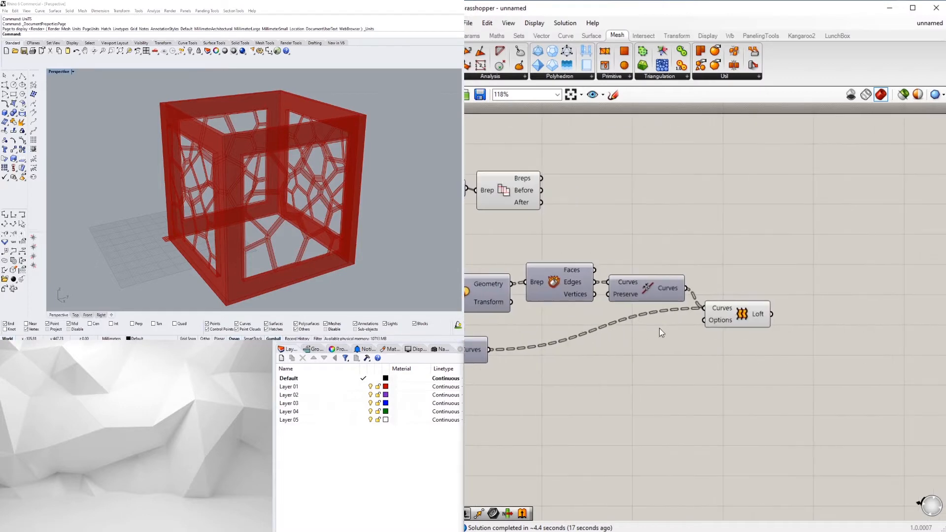
{"action": "left_click", "coordinate": [735, 316]}
{"action": "right_click_drag", "start_coordinate": [291, 202], "coordinate": [355, 214]}
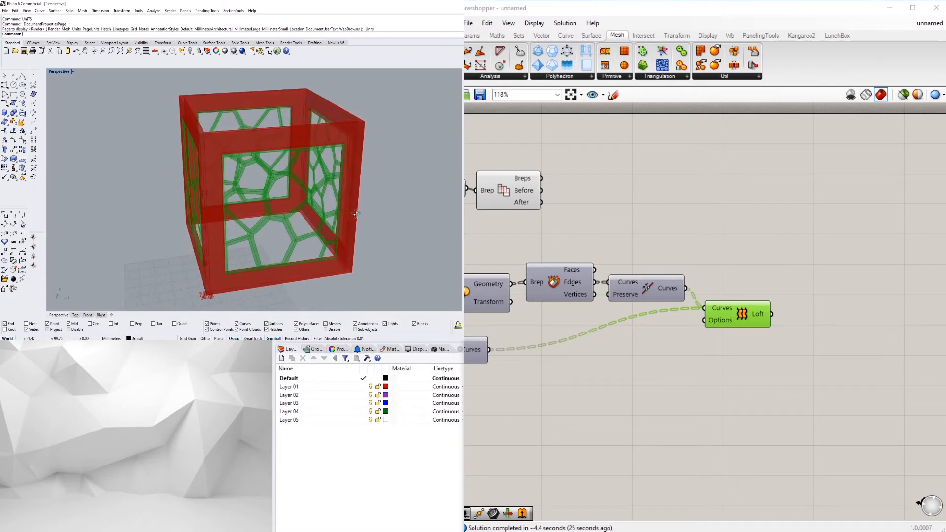
{"action": "left_click", "coordinate": [771, 241]}
{"action": "scroll", "coordinate": [769, 240], "scroll_direction": "down", "scroll_amount": 3}
{"action": "left_click", "coordinate": [746, 287]}
{"action": "left_click", "coordinate": [746, 256]}
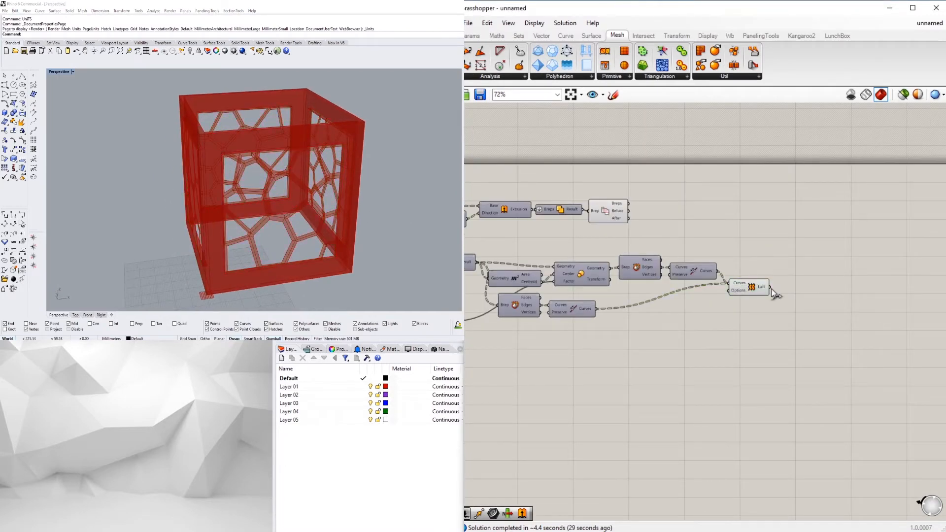
Add a Box parameter beyond the face-merging component and connect its Breps output to it.
{"action": "left_click", "coordinate": [610, 214]}
{"action": "double_click", "coordinate": [686, 209]}
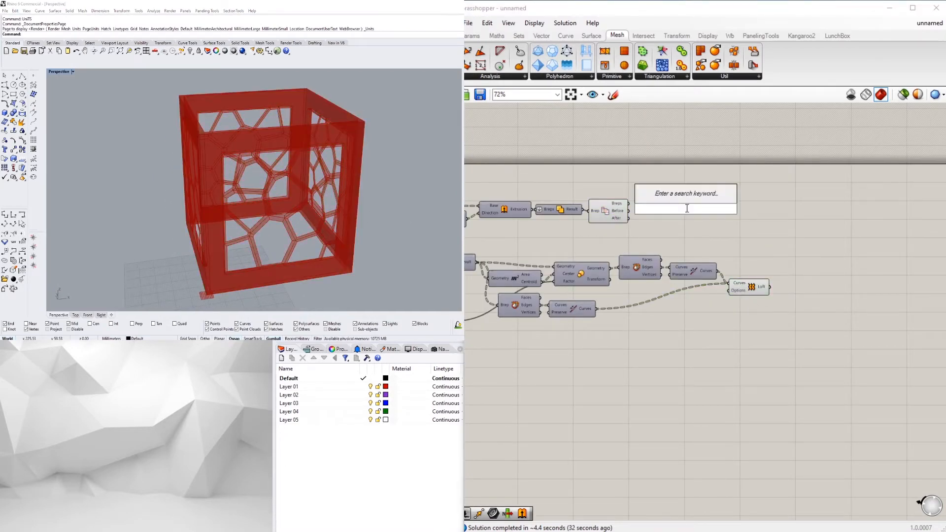
{"action": "type", "text": "BOX"}
{"action": "key", "text": "Return"}
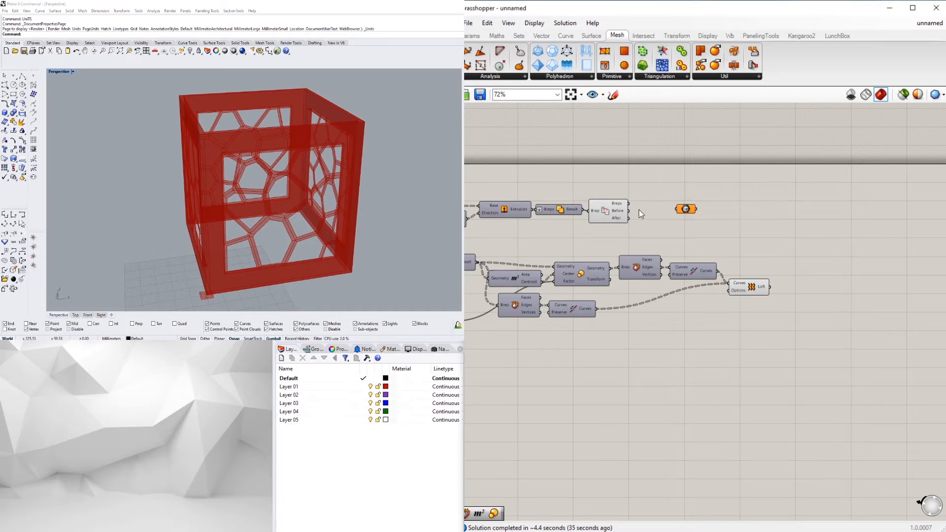
{"action": "left_click_drag", "start_coordinate": [658, 210], "coordinate": [684, 209]}
{"action": "left_click", "coordinate": [692, 191]}
Add a Deconstruct Brep component and connect the Box parameter to its Brep input.
{"action": "double_click", "coordinate": [693, 191]}
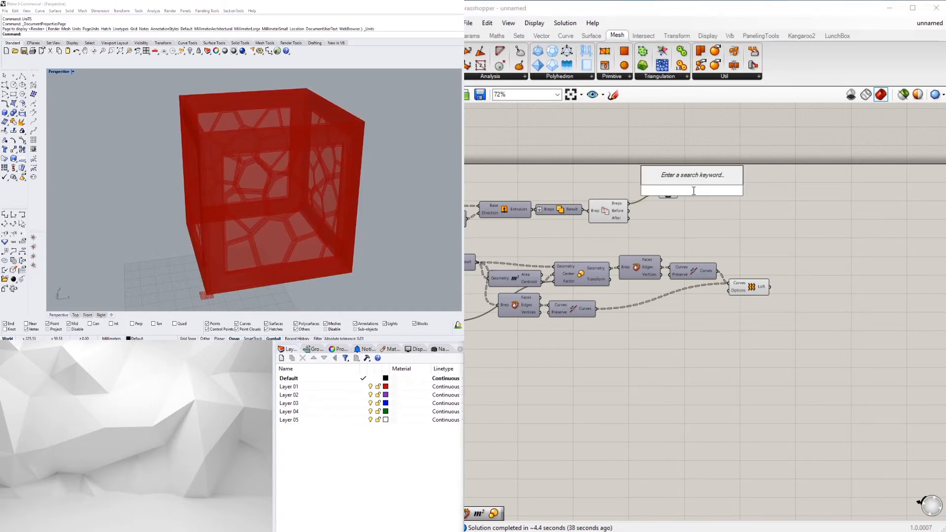
{"action": "type", "text": "DEC"}
{"action": "left_click_drag", "start_coordinate": [680, 197], "coordinate": [714, 195]}
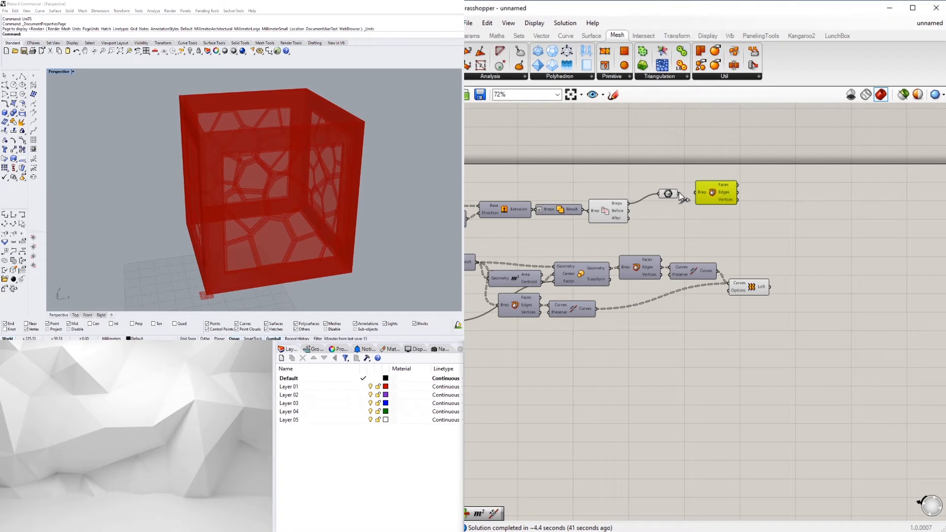
Add a List Item component and connect the deconstructed box's Faces to its List input.
{"action": "double_click", "coordinate": [751, 197]}
{"action": "type", "text": "ITE"}
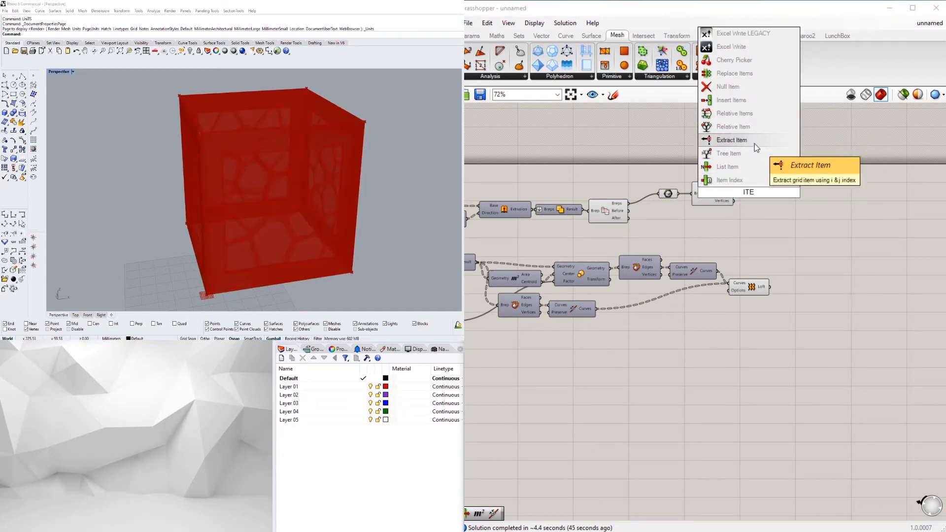
{"action": "left_click", "coordinate": [727, 167]}
{"action": "scroll", "coordinate": [720, 196], "scroll_direction": "up", "scroll_amount": 4}
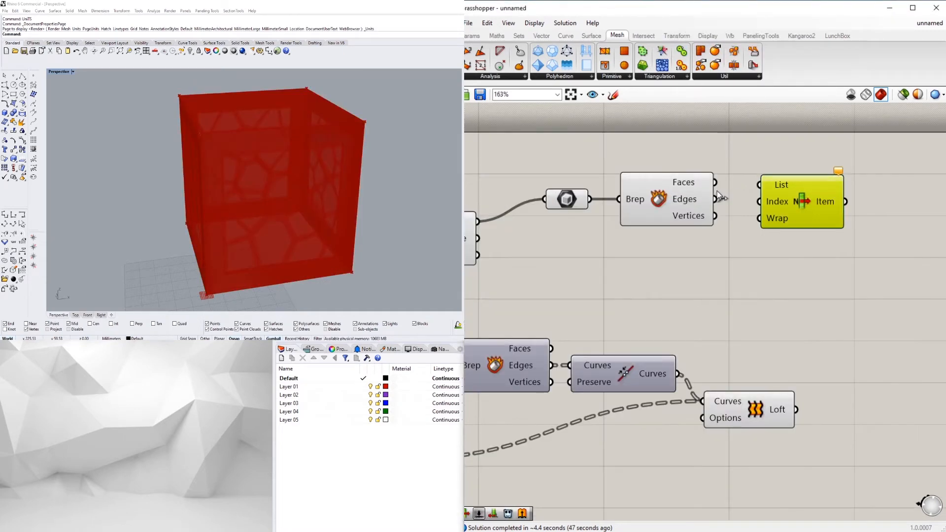
{"action": "left_click_drag", "start_coordinate": [715, 216], "coordinate": [762, 204]}
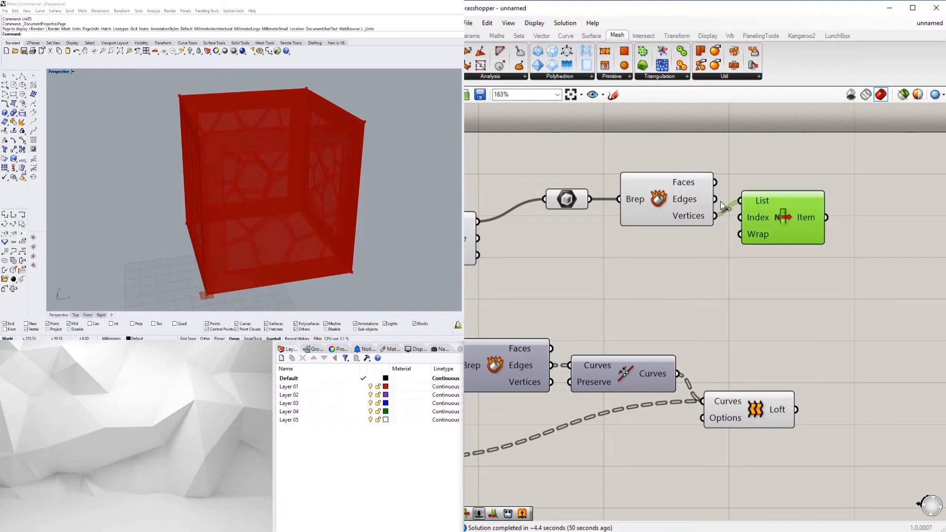
{"action": "left_click_drag", "start_coordinate": [714, 184], "coordinate": [775, 212]}
Reverse the List Item's face list and change its index so that it picks the box's bottom face.
{"action": "right_click", "coordinate": [749, 200]}
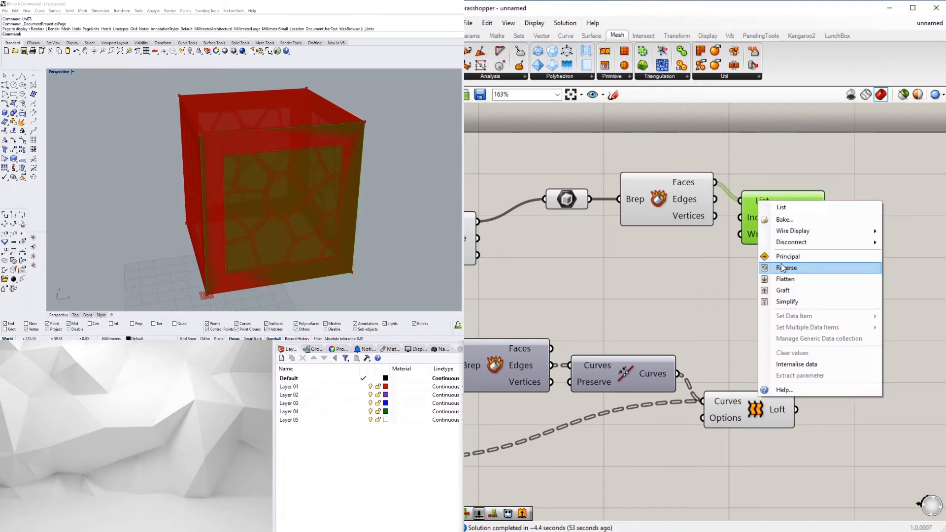
{"action": "left_click", "coordinate": [784, 269]}
{"action": "right_click", "coordinate": [768, 218]}
{"action": "mouse_move", "coordinate": [833, 322]}
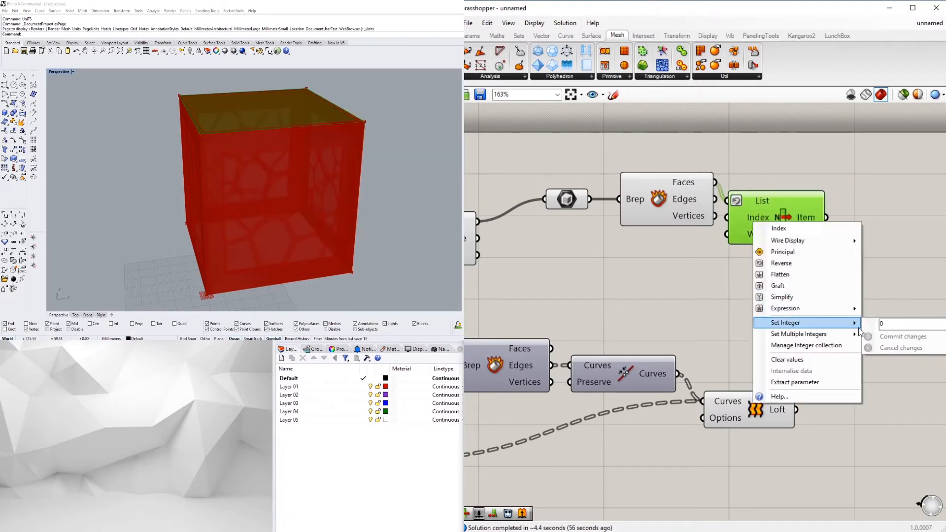
{"action": "left_click", "coordinate": [881, 340]}
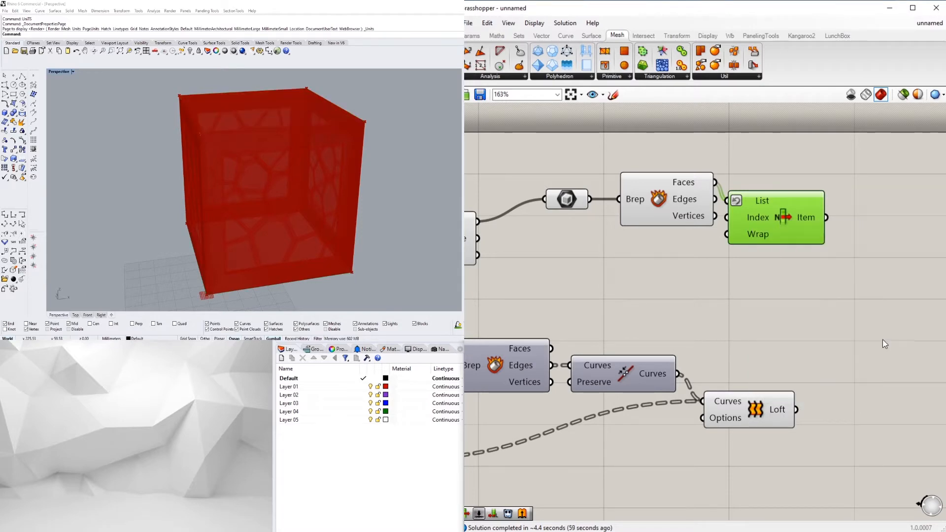
Hide the preview of the Box parameter and its Deconstruct Brep, and arrange them closer together with the List Item.
{"action": "scroll", "coordinate": [746, 239], "scroll_direction": "down", "scroll_amount": 2}
{"action": "left_click_drag", "start_coordinate": [734, 251], "coordinate": [618, 153]}
{"action": "key", "text": "space"}
{"action": "left_click", "coordinate": [643, 137]}
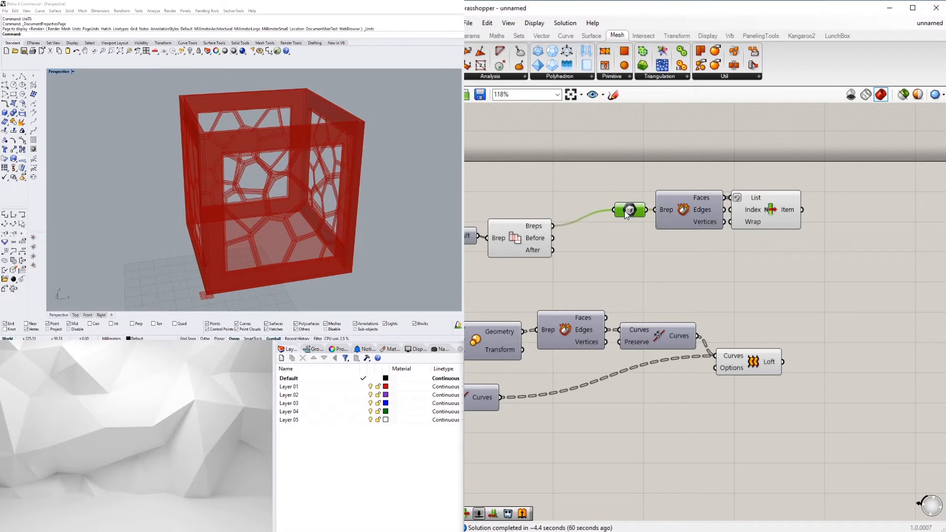
{"action": "left_click_drag", "start_coordinate": [815, 252], "coordinate": [623, 143]}
{"action": "left_click_drag", "start_coordinate": [695, 203], "coordinate": [658, 205]}
{"action": "left_click", "coordinate": [692, 162]}
{"action": "left_click", "coordinate": [732, 206]}
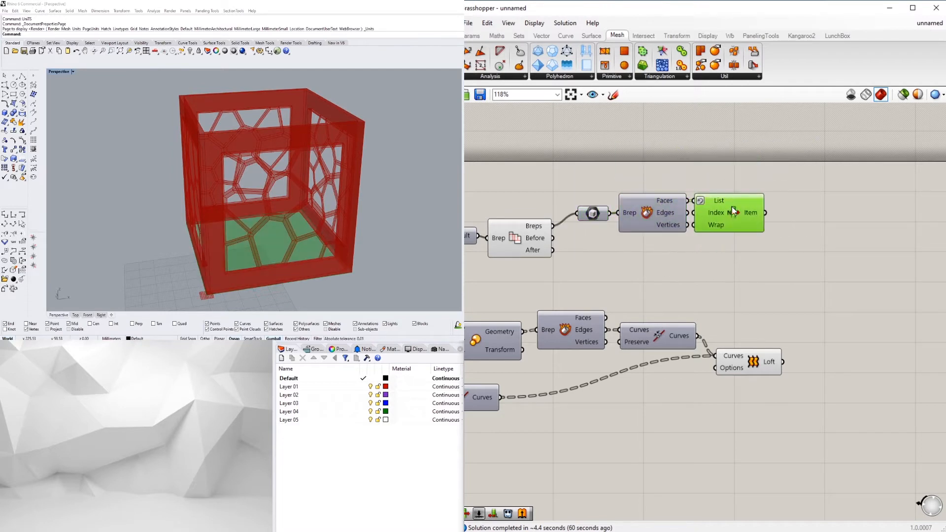
Add a Move component and connect the List Item's selected face to its Geometry input.
{"action": "double_click", "coordinate": [814, 229]}
{"action": "type", "text": "MO"}
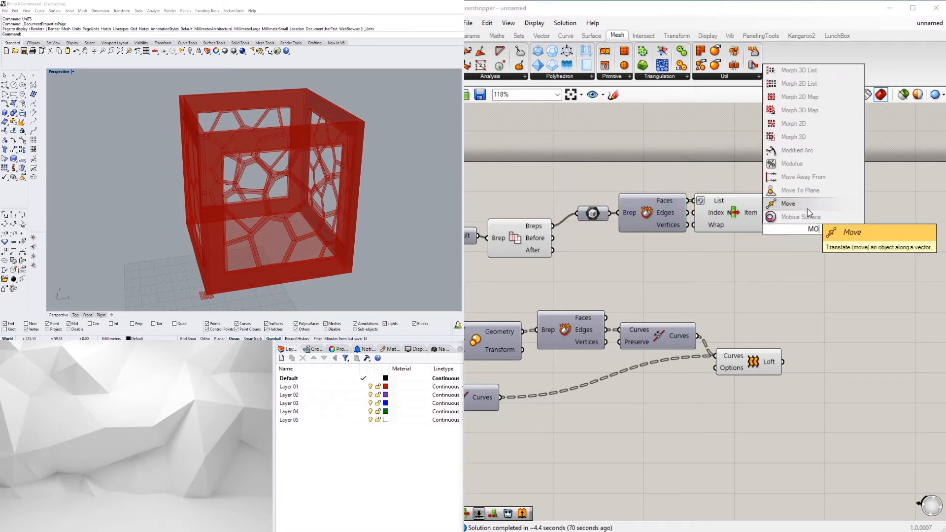
{"action": "left_click", "coordinate": [805, 207]}
{"action": "left_click_drag", "start_coordinate": [781, 225], "coordinate": [805, 256]}
Add a Unit Z component and connect its vector to the Motion input of Move.
{"action": "double_click", "coordinate": [762, 264]}
{"action": "type", "text": "unit z"}
{"action": "left_click", "coordinate": [745, 252]}
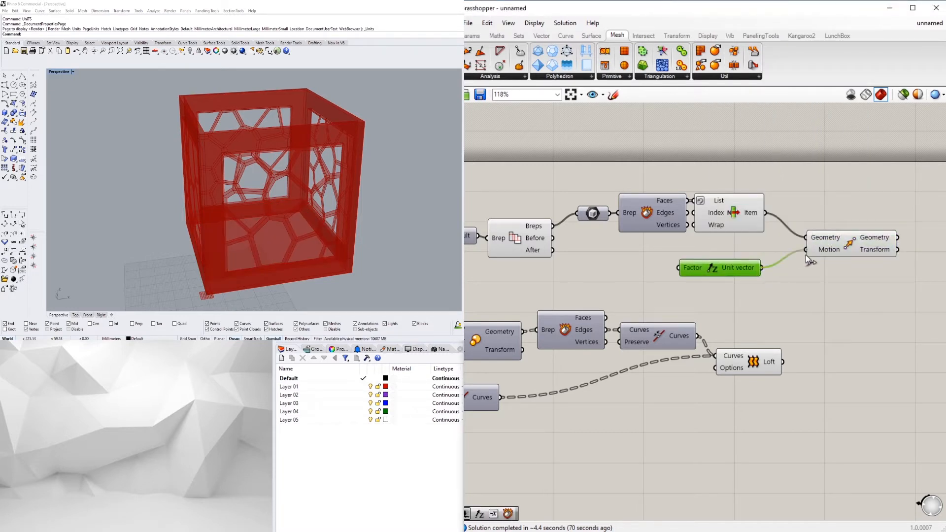
{"action": "left_click", "coordinate": [831, 241]}
{"action": "left_click_drag", "start_coordinate": [728, 268], "coordinate": [733, 265]}
Add a Number Slider of 100, connect it to the Unit Z factor and lower its value to 34.
{"action": "scroll", "coordinate": [732, 264], "scroll_direction": "down", "scroll_amount": 2}
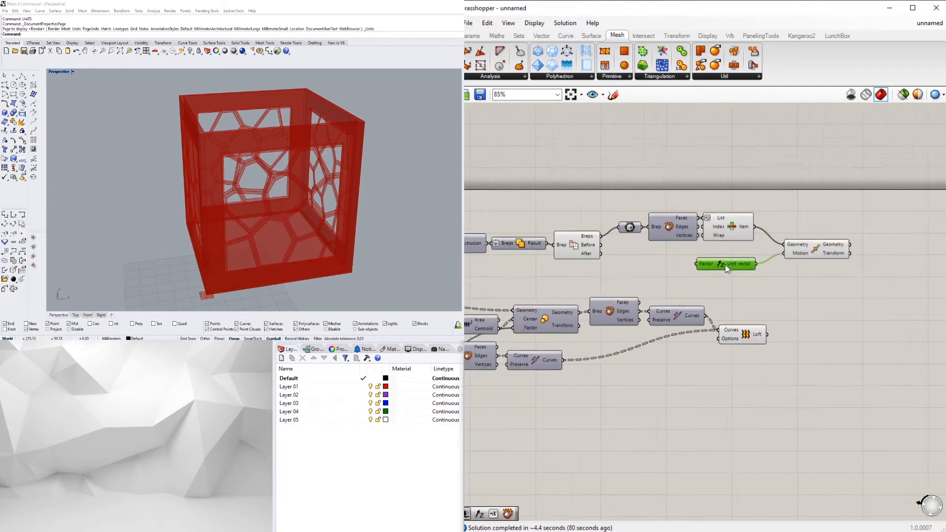
{"action": "right_click_drag", "start_coordinate": [714, 276], "coordinate": [730, 294]}
{"action": "scroll", "coordinate": [657, 297], "scroll_direction": "up", "scroll_amount": 1}
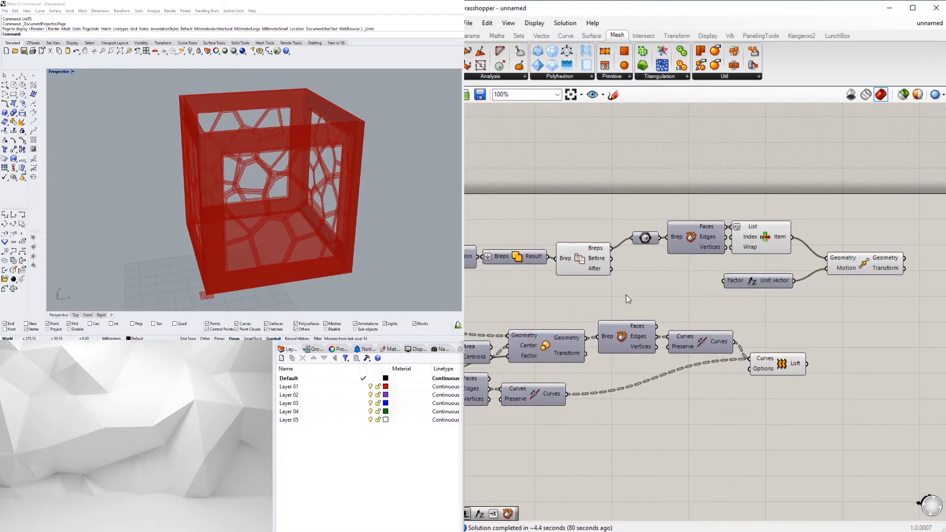
{"action": "double_click", "coordinate": [625, 294]}
{"action": "type", "text": "100"}
{"action": "key", "text": "Return"}
{"action": "left_click_drag", "start_coordinate": [607, 294], "coordinate": [635, 285]}
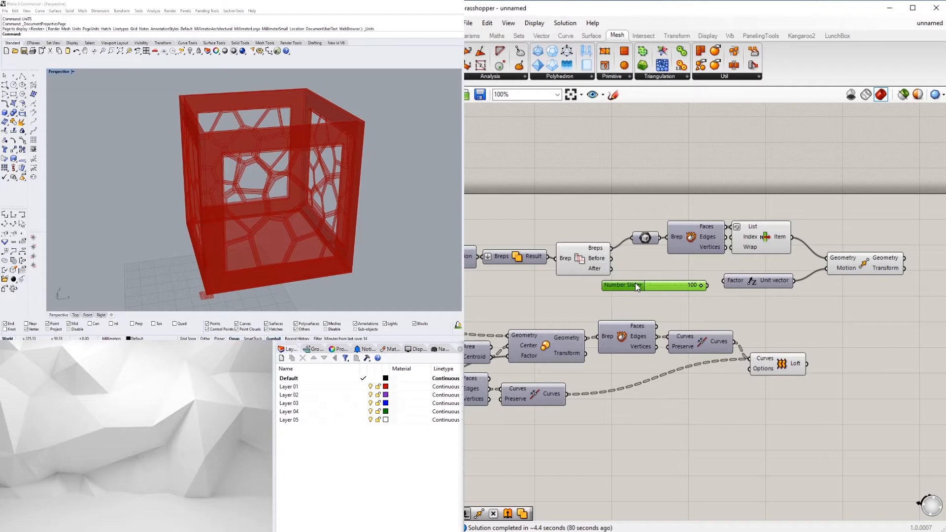
{"action": "left_click_drag", "start_coordinate": [713, 282], "coordinate": [678, 300]}
{"action": "left_click", "coordinate": [694, 268]}
{"action": "scroll", "coordinate": [693, 269], "scroll_direction": "up", "scroll_amount": 4}
{"action": "scroll", "coordinate": [715, 331], "scroll_direction": "down", "scroll_amount": 3}
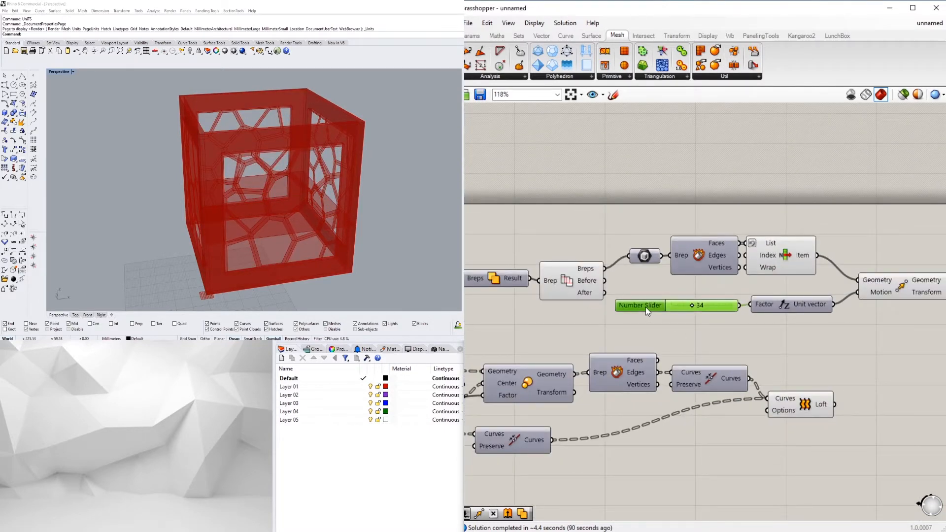
Add a Division component near the slider that drives the Unit Z factor.
{"action": "scroll", "coordinate": [645, 306], "scroll_direction": "down", "scroll_amount": 1}
{"action": "right_click_drag", "start_coordinate": [645, 307], "coordinate": [797, 289]}
{"action": "scroll", "coordinate": [773, 304], "scroll_direction": "down", "scroll_amount": 1}
{"action": "scroll", "coordinate": [832, 306], "scroll_direction": "down", "scroll_amount": 3}
{"action": "scroll", "coordinate": [827, 298], "scroll_direction": "up", "scroll_amount": 2}
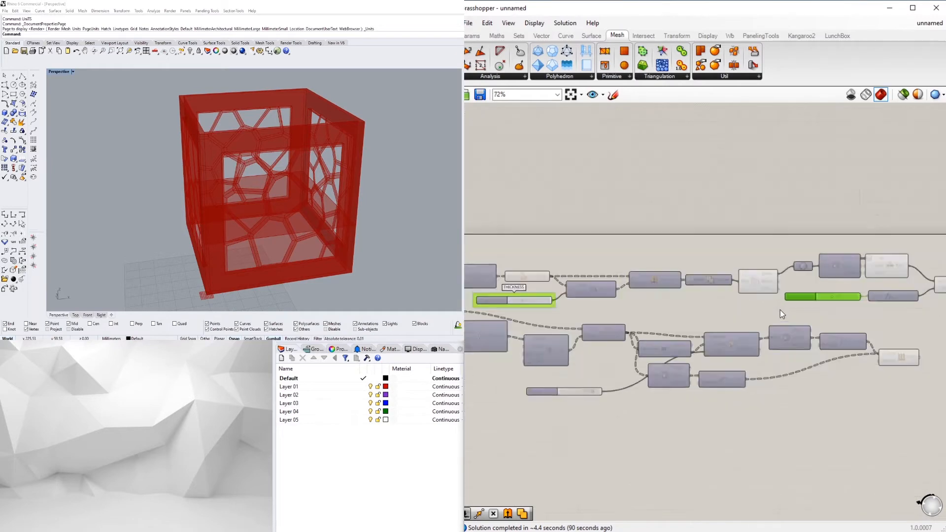
{"action": "scroll", "coordinate": [780, 310], "scroll_direction": "up", "scroll_amount": 2}
{"action": "double_click", "coordinate": [798, 301]}
{"action": "type", "text": "/"}
{"action": "key", "text": "Return"}
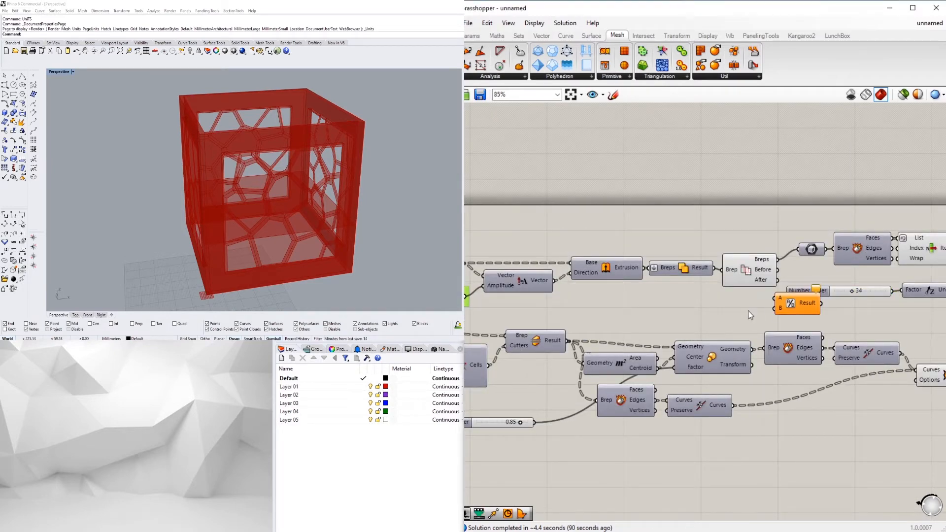
Connect the cube's size slider at the start of the definition to input A of the Division component.
{"action": "scroll", "coordinate": [748, 311], "scroll_direction": "down", "scroll_amount": 2}
{"action": "right_click_drag", "start_coordinate": [507, 330], "coordinate": [817, 319]}
{"action": "scroll", "coordinate": [631, 335], "scroll_direction": "up", "scroll_amount": 3}
{"action": "scroll", "coordinate": [631, 335], "scroll_direction": "down", "scroll_amount": 8}
{"action": "scroll", "coordinate": [544, 335], "scroll_direction": "up", "scroll_amount": 6}
{"action": "scroll", "coordinate": [668, 248], "scroll_direction": "up", "scroll_amount": 3}
{"action": "left_click_drag", "start_coordinate": [651, 254], "coordinate": [831, 282]}
Add a Number Slider with the value 1.5 and connect it to input B of the Division component.
{"action": "scroll", "coordinate": [632, 293], "scroll_direction": "down", "scroll_amount": 12}
{"action": "scroll", "coordinate": [763, 297], "scroll_direction": "up", "scroll_amount": 6}
{"action": "scroll", "coordinate": [870, 282], "scroll_direction": "up", "scroll_amount": 5}
{"action": "scroll", "coordinate": [831, 281], "scroll_direction": "up", "scroll_amount": 6}
{"action": "double_click", "coordinate": [720, 292]}
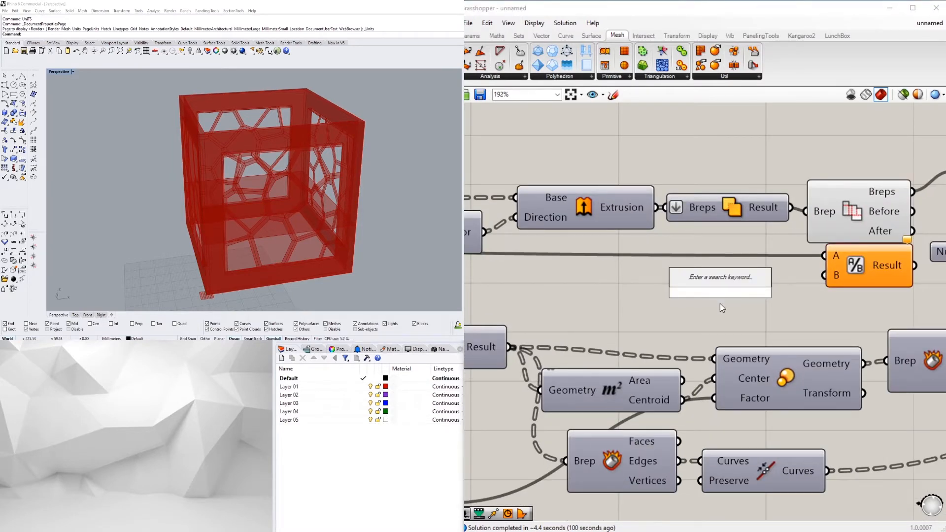
{"action": "type", "text": "1.5"}
{"action": "key", "text": "Return"}
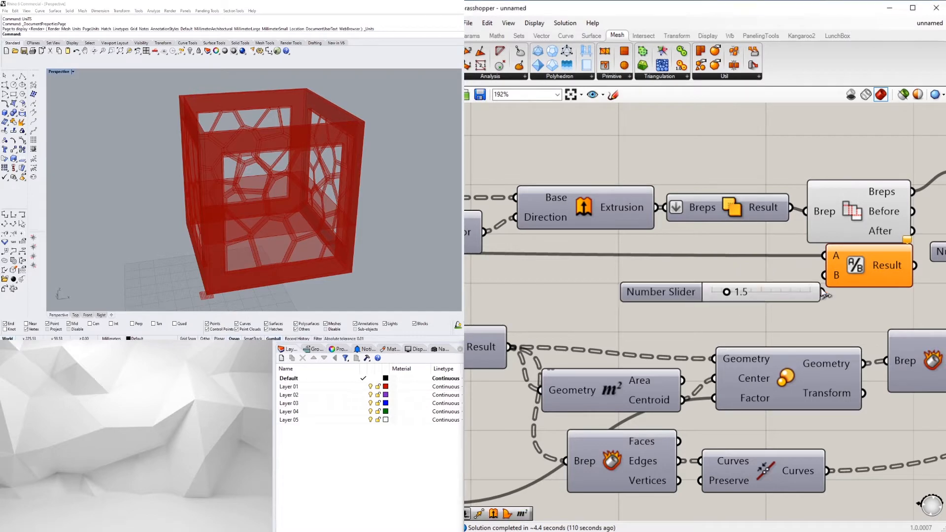
{"action": "left_click_drag", "start_coordinate": [821, 292], "coordinate": [825, 275]}
Delete the slider driving the Unit Z factor and connect the Division result to that factor instead.
{"action": "scroll", "coordinate": [866, 298], "scroll_direction": "down", "scroll_amount": 2}
{"action": "right_click_drag", "start_coordinate": [866, 298], "coordinate": [766, 317]}
{"action": "left_click_drag", "start_coordinate": [784, 295], "coordinate": [789, 302]}
{"action": "left_click", "coordinate": [819, 299]}
{"action": "right_click_drag", "start_coordinate": [840, 303], "coordinate": [738, 312]}
{"action": "key", "text": "Delete"}
{"action": "left_click_drag", "start_coordinate": [734, 312], "coordinate": [910, 298]}
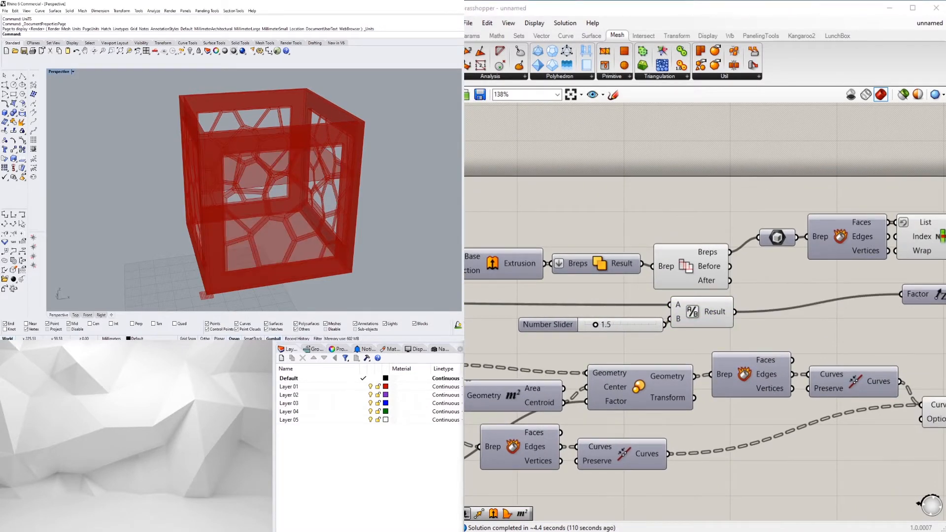
Try a value of 4.5 on the slider feeding input B of the Division component.
{"action": "scroll", "coordinate": [583, 331], "scroll_direction": "up", "scroll_amount": 4}
{"action": "left_click_drag", "start_coordinate": [589, 319], "coordinate": [648, 323]}
{"action": "scroll", "coordinate": [619, 327], "scroll_direction": "down", "scroll_amount": 3}
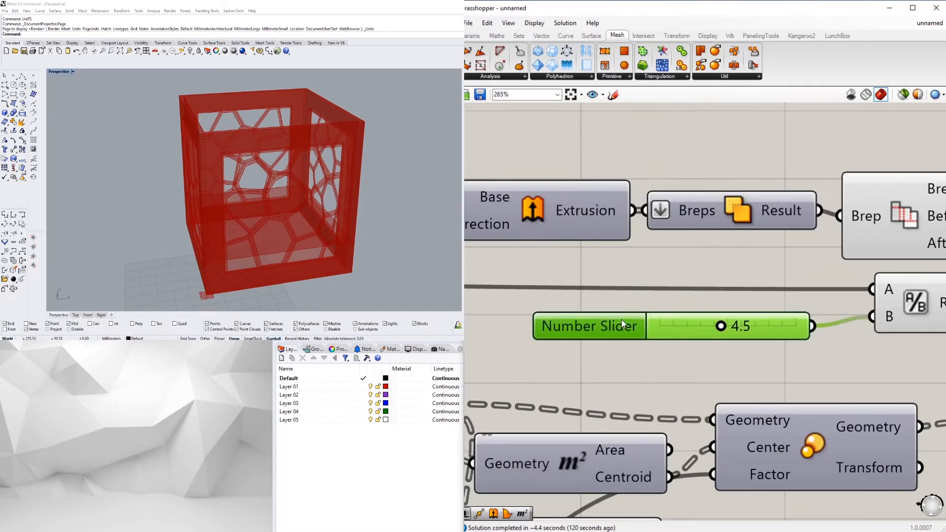
Delete the Division component that drives the Unit Z factor, together with its divisor slider.
{"action": "scroll", "coordinate": [621, 319], "scroll_direction": "down", "scroll_amount": 2}
{"action": "left_click", "coordinate": [776, 314]}
{"action": "key", "text": "Delete"}
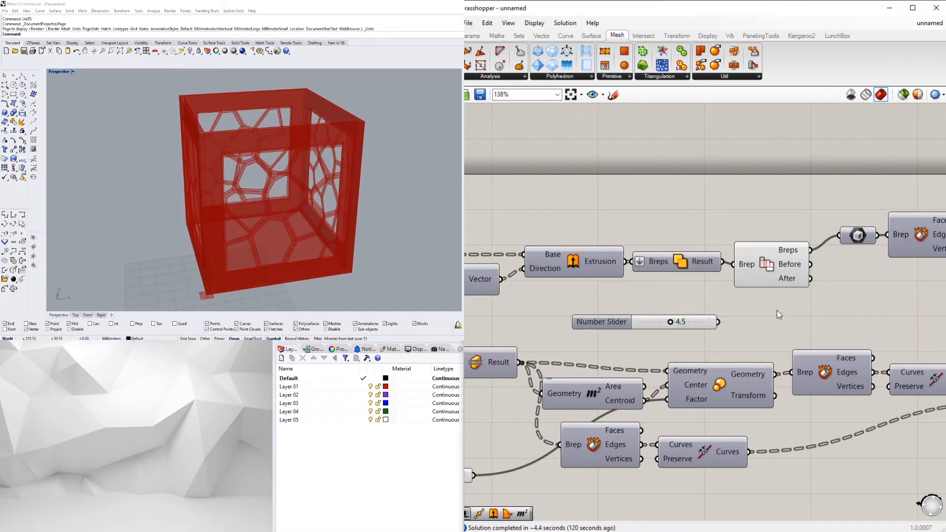
{"action": "left_click", "coordinate": [695, 321]}
{"action": "key", "text": "Delete"}
Add a Number Slider with a maximum of 100, set it to 49 and connect it to the Unit Z factor.
{"action": "double_click", "coordinate": [833, 306]}
{"action": "type", "text": "100"}
{"action": "key", "text": "Return"}
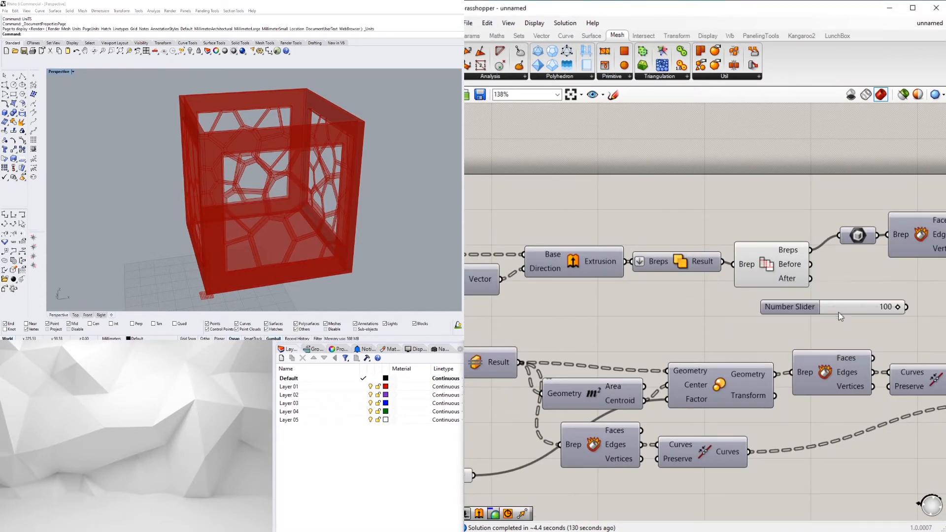
{"action": "left_click_drag", "start_coordinate": [873, 308], "coordinate": [858, 308]}
{"action": "right_click_drag", "start_coordinate": [912, 315], "coordinate": [713, 324]}
{"action": "left_click_drag", "start_coordinate": [767, 308], "coordinate": [778, 302]}
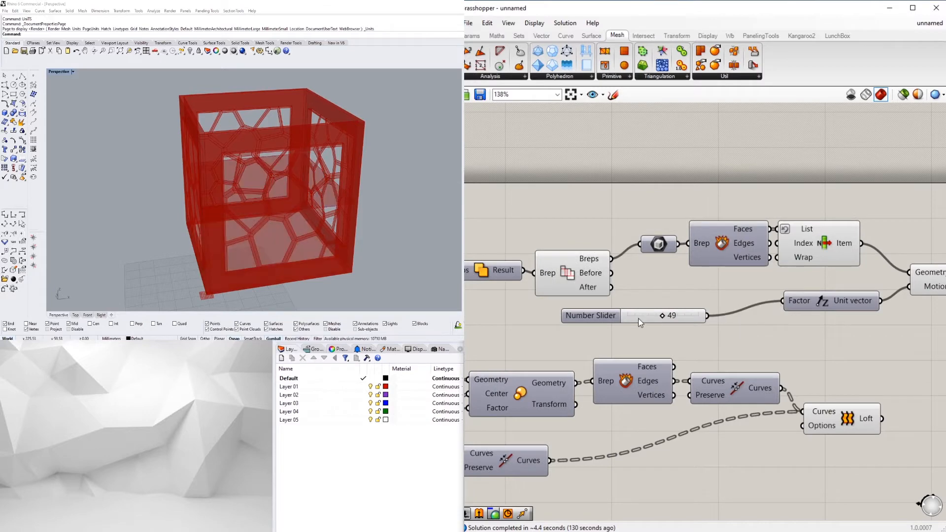
{"action": "left_click_drag", "start_coordinate": [637, 318], "coordinate": [648, 328]}
Add a Brep | Brep intersection component and connect the moved surface's Geometry output to its Brep B input.
{"action": "right_click_drag", "start_coordinate": [215, 190], "coordinate": [313, 165]}
{"action": "scroll", "coordinate": [675, 295], "scroll_direction": "down", "scroll_amount": 1}
{"action": "right_click_drag", "start_coordinate": [842, 283], "coordinate": [685, 287]}
{"action": "left_click", "coordinate": [853, 250]}
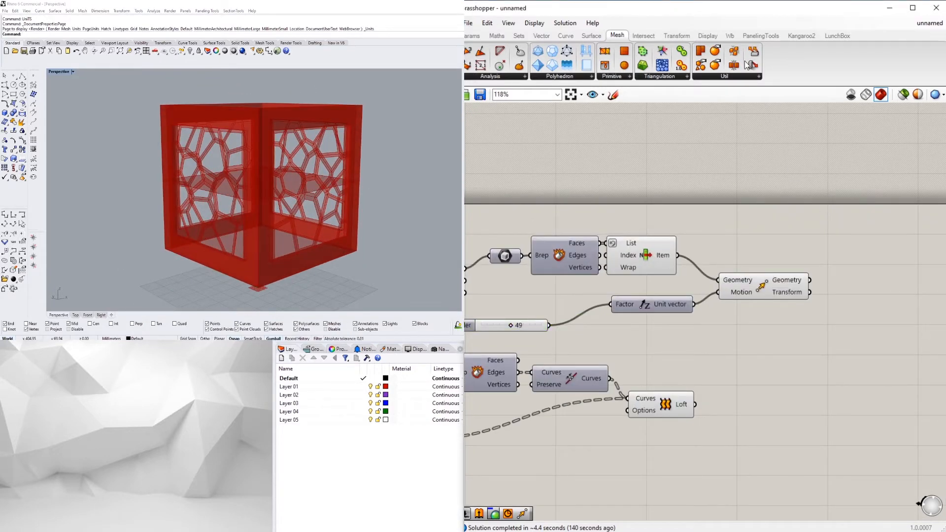
{"action": "scroll", "coordinate": [669, 39], "scroll_direction": "down", "scroll_amount": 1}
{"action": "left_click", "coordinate": [569, 79]}
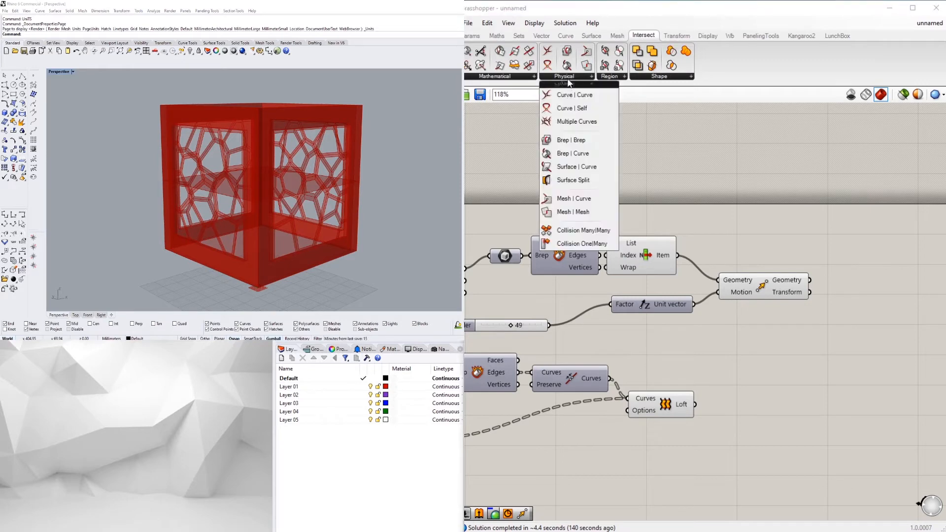
{"action": "left_click", "coordinate": [591, 141]}
{"action": "left_click", "coordinate": [867, 254]}
{"action": "left_click_drag", "start_coordinate": [801, 283], "coordinate": [804, 282]}
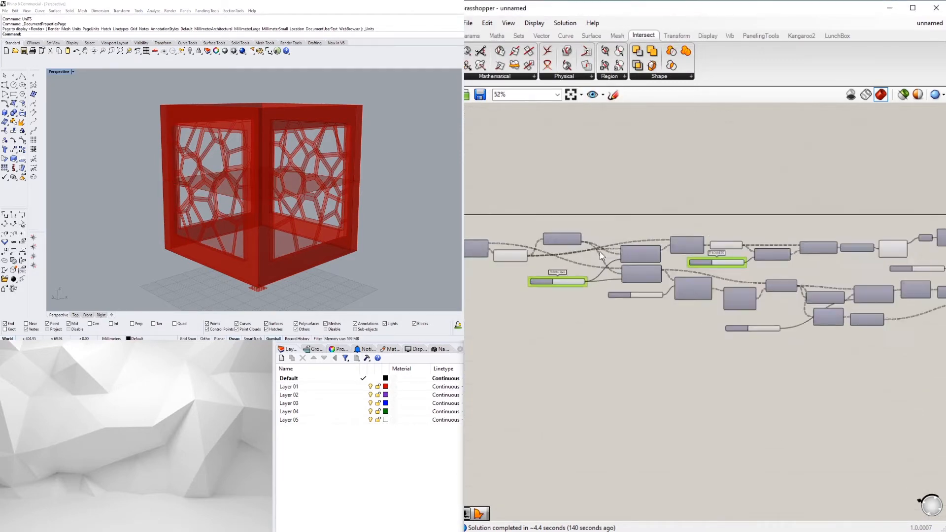
Connect the cube's base Extrusion from the start of the definition to Brep A of the Brep | Brep component.
{"action": "scroll", "coordinate": [599, 252], "scroll_direction": "up", "scroll_amount": 2}
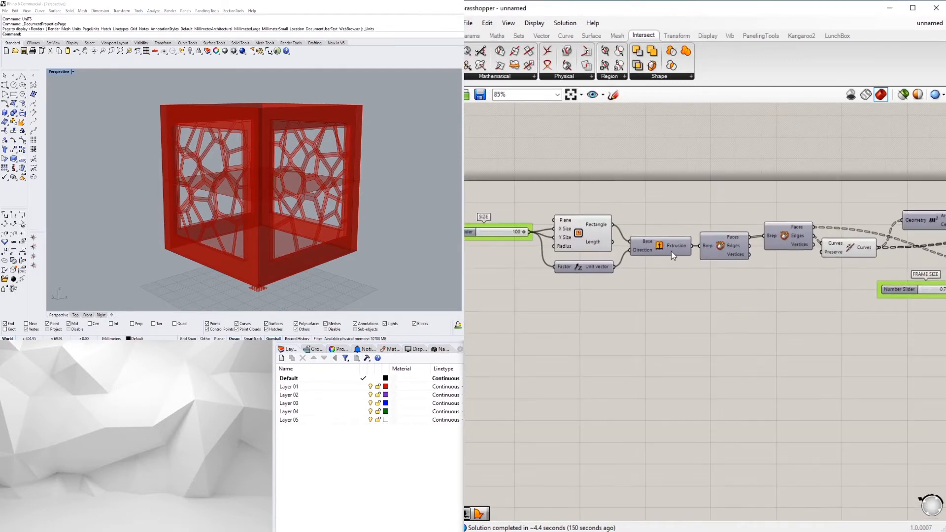
{"action": "scroll", "coordinate": [687, 241], "scroll_direction": "down", "scroll_amount": 3}
{"action": "left_click_drag", "start_coordinate": [691, 246], "coordinate": [837, 265]}
{"action": "scroll", "coordinate": [672, 327], "scroll_direction": "up", "scroll_amount": 4}
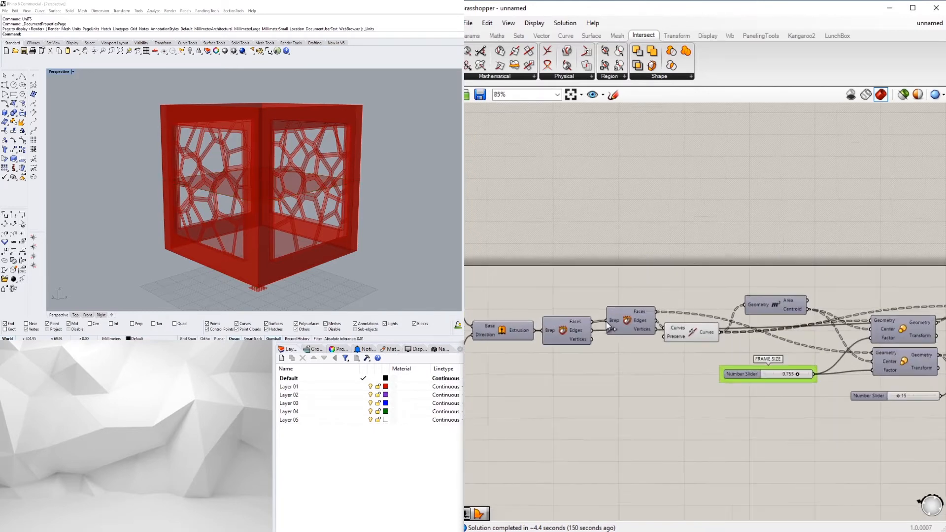
{"action": "left_click_drag", "start_coordinate": [696, 329], "coordinate": [694, 338]}
{"action": "left_click", "coordinate": [800, 279]}
{"action": "right_click_drag", "start_coordinate": [809, 280], "coordinate": [551, 279]}
{"action": "scroll", "coordinate": [687, 318], "scroll_direction": "up", "scroll_amount": 1}
{"action": "scroll", "coordinate": [687, 317], "scroll_direction": "down", "scroll_amount": 3}
{"action": "right_click_drag", "start_coordinate": [739, 300], "coordinate": [584, 306]}
{"action": "scroll", "coordinate": [584, 306], "scroll_direction": "down", "scroll_amount": 3}
{"action": "right_click_drag", "start_coordinate": [880, 298], "coordinate": [775, 313]}
{"action": "scroll", "coordinate": [830, 317], "scroll_direction": "up", "scroll_amount": 5}
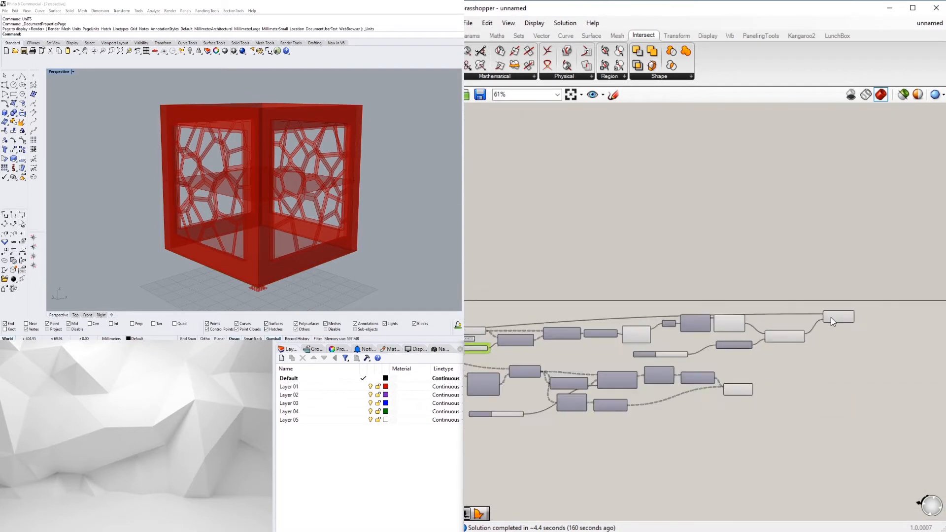
{"action": "left_click_drag", "start_coordinate": [831, 319], "coordinate": [820, 329]}
{"action": "left_click", "coordinate": [834, 281]}
{"action": "right_click_drag", "start_coordinate": [834, 282], "coordinate": [718, 283]}
{"action": "scroll", "coordinate": [718, 282], "scroll_direction": "up", "scroll_amount": 1}
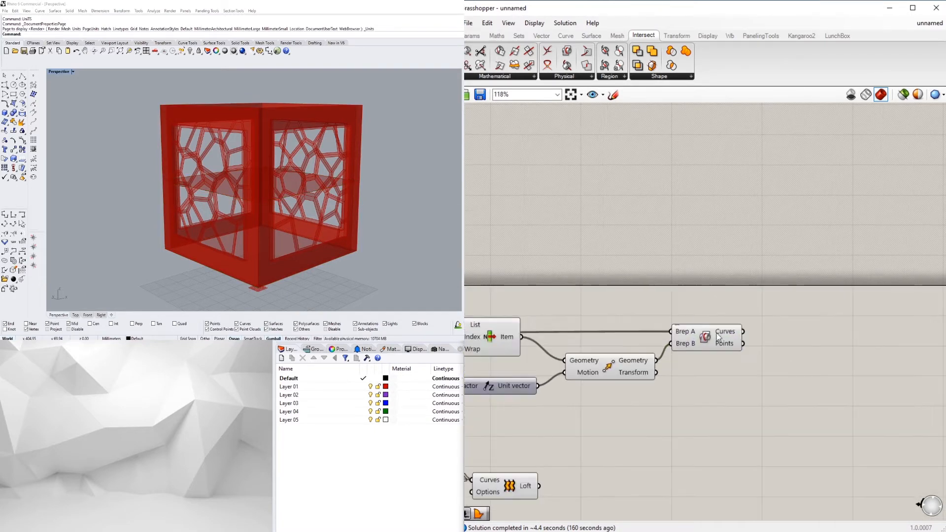
{"action": "left_click", "coordinate": [701, 343]}
{"action": "left_click", "coordinate": [795, 353]}
{"action": "scroll", "coordinate": [795, 353], "scroll_direction": "down", "scroll_amount": 3}
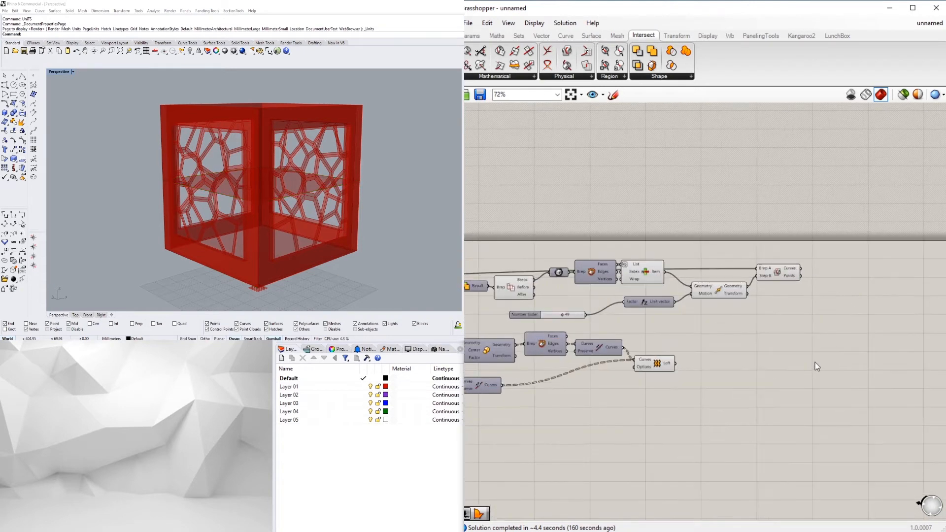
{"action": "double_click", "coordinate": [840, 304]}
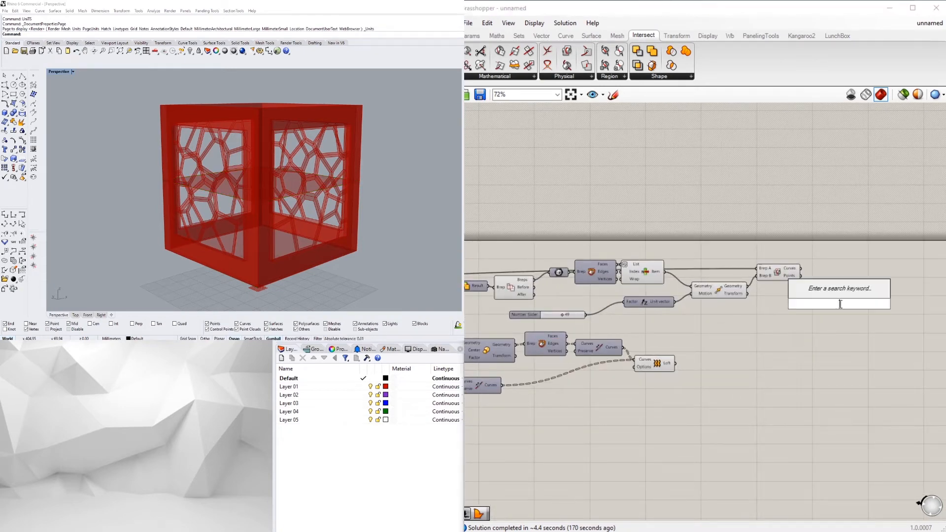
{"action": "type", "text": "CUR"}
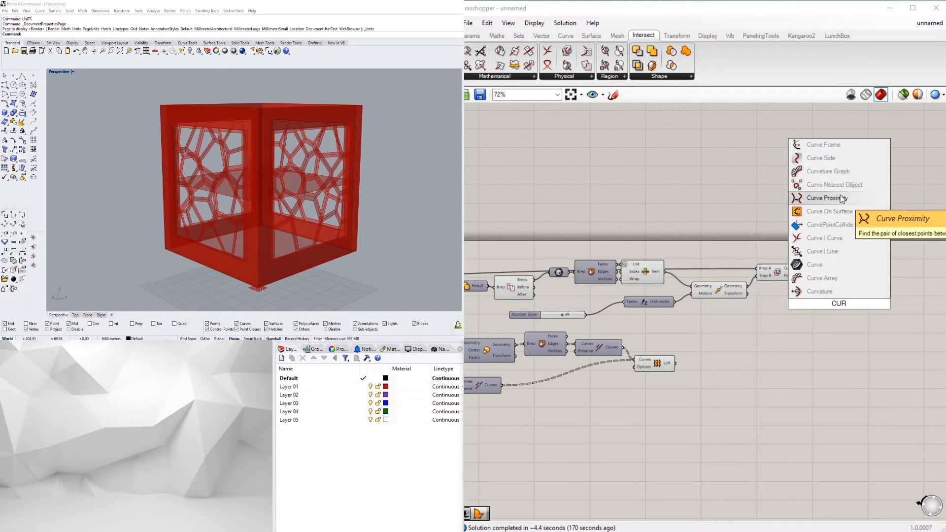
{"action": "left_click", "coordinate": [849, 321]}
Add a Curve Closest Point component and connect the Brep | Brep Curves output to its Curve input.
{"action": "double_click", "coordinate": [852, 324]}
{"action": "type", "text": "CURVE CLO"}
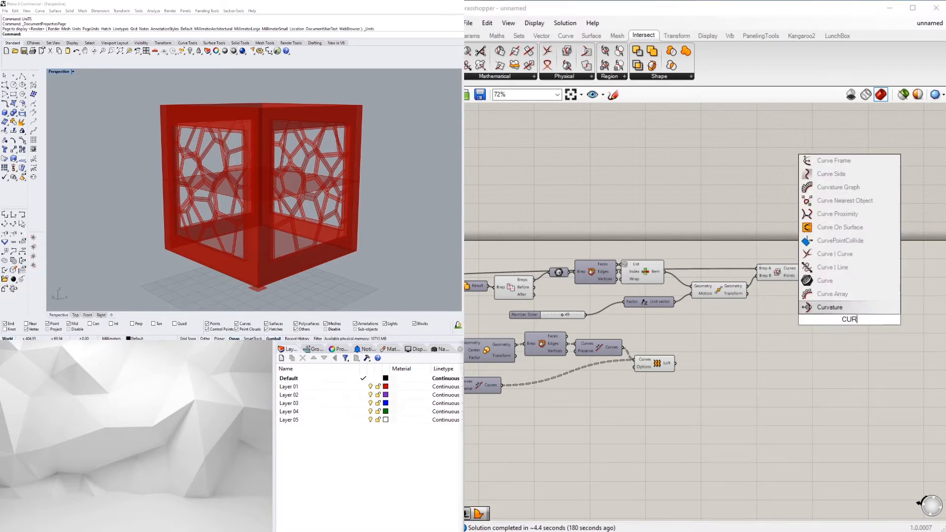
{"action": "left_click", "coordinate": [861, 296]}
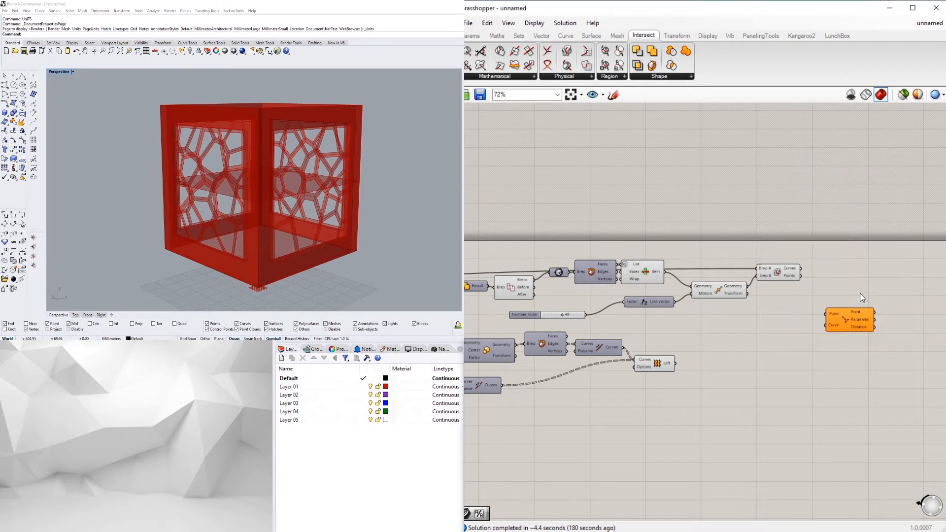
{"action": "scroll", "coordinate": [837, 296], "scroll_direction": "up", "scroll_amount": 4}
{"action": "left_click", "coordinate": [708, 237]}
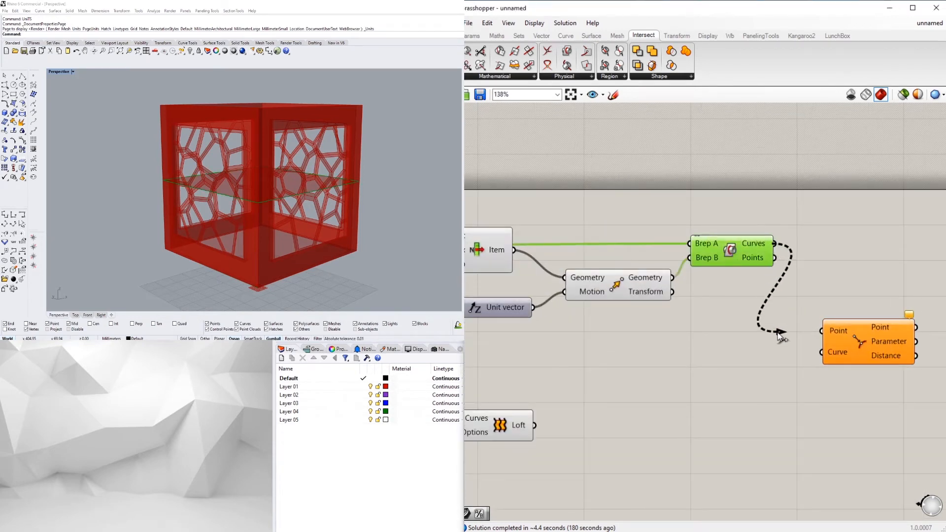
{"action": "left_click", "coordinate": [861, 344]}
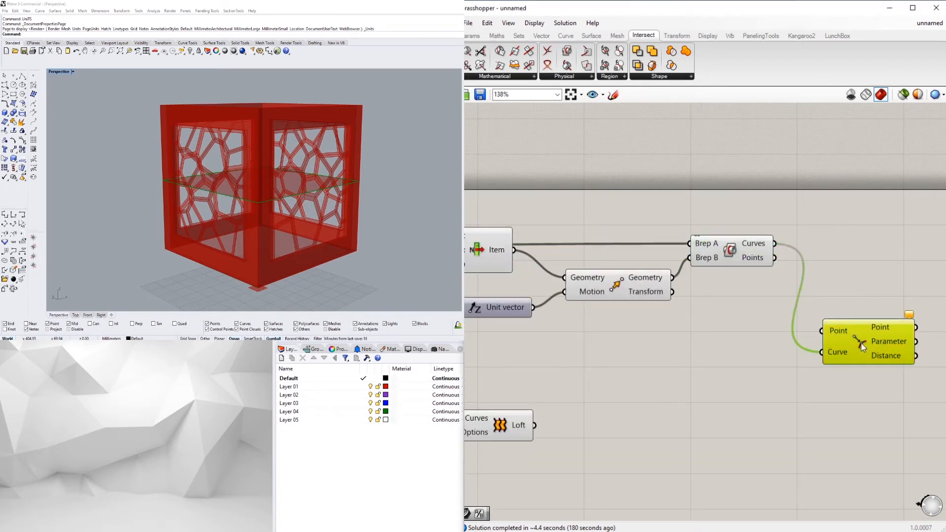
Show the preview of the Voronoi cells' Area component to check its centroids, and hide it again.
{"action": "scroll", "coordinate": [738, 364], "scroll_direction": "down", "scroll_amount": 4}
{"action": "scroll", "coordinate": [509, 333], "scroll_direction": "up", "scroll_amount": 3}
{"action": "right_click_drag", "start_coordinate": [510, 332], "coordinate": [862, 268]}
{"action": "scroll", "coordinate": [857, 269], "scroll_direction": "down", "scroll_amount": 2}
{"action": "right_click_drag", "start_coordinate": [856, 305], "coordinate": [631, 297]}
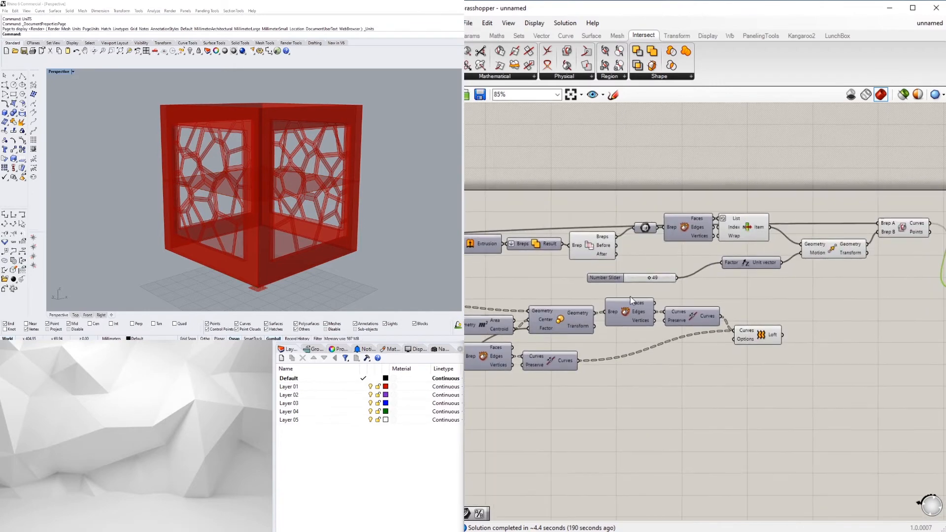
{"action": "scroll", "coordinate": [488, 324], "scroll_direction": "down", "scroll_amount": 1}
{"action": "right_click_drag", "start_coordinate": [482, 326], "coordinate": [559, 326]}
{"action": "right_click", "coordinate": [567, 325]}
{"action": "left_click", "coordinate": [575, 344]}
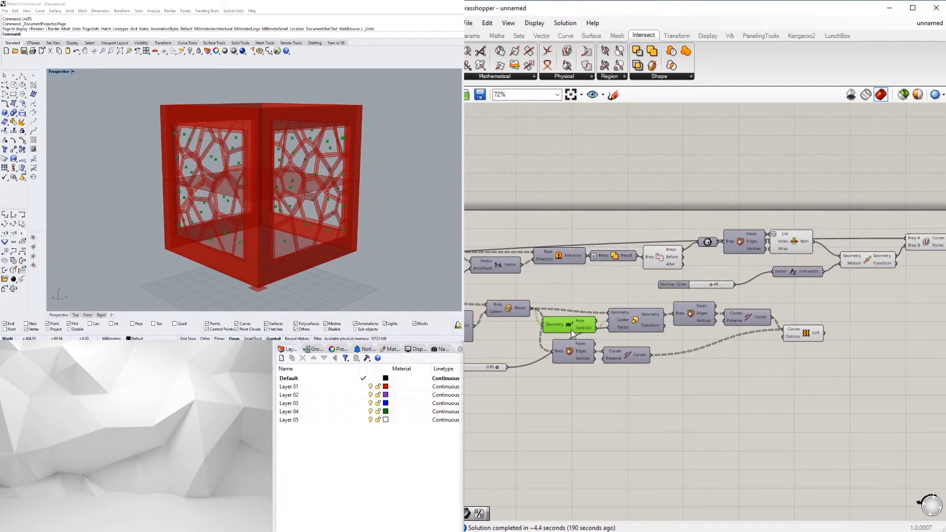
{"action": "right_click", "coordinate": [572, 330]}
{"action": "left_click", "coordinate": [576, 343]}
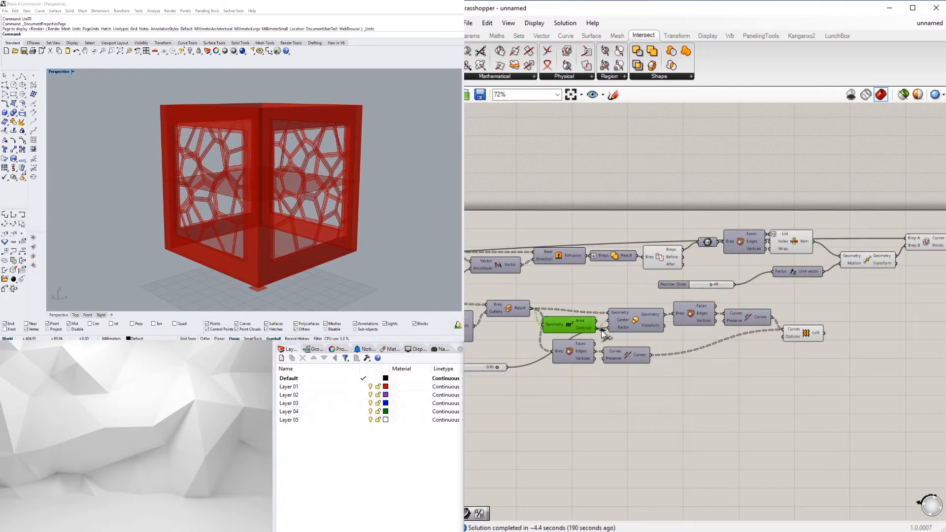
Connect the Area component's Centroid output to the Point input of Curve Closest Point.
{"action": "left_click_drag", "start_coordinate": [601, 330], "coordinate": [815, 308]}
{"action": "right_click_drag", "start_coordinate": [931, 299], "coordinate": [759, 309]}
{"action": "scroll", "coordinate": [808, 309], "scroll_direction": "up", "scroll_amount": 6}
{"action": "left_click_drag", "start_coordinate": [815, 308], "coordinate": [843, 256]}
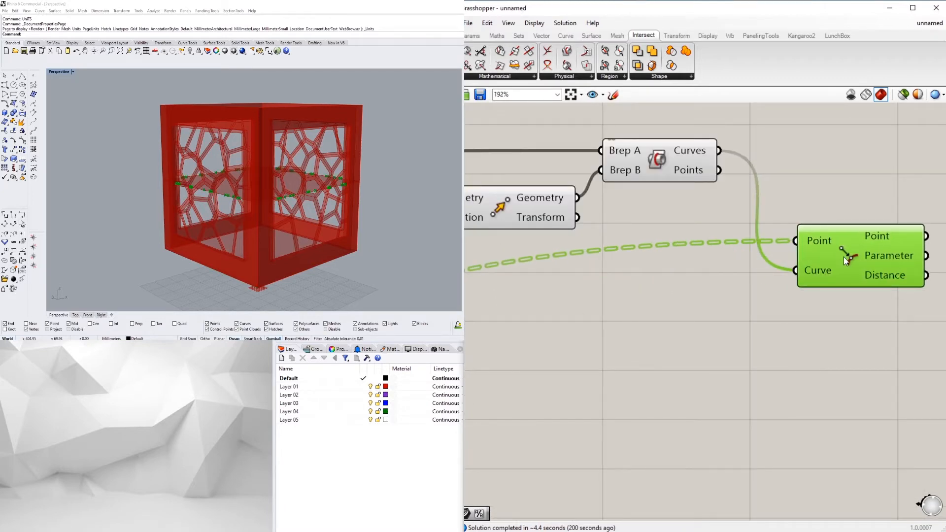
Move the Voronoi Area, Scale, edge-joining and Loft components with the scale factor slider downstream, below Curve Closest Point.
{"action": "scroll", "coordinate": [843, 256], "scroll_direction": "down", "scroll_amount": 4}
{"action": "right_click_drag", "start_coordinate": [827, 313], "coordinate": [720, 335]}
{"action": "mouse_move", "coordinate": [744, 287]}
{"action": "left_mouse_down"}
{"action": "mouse_move", "coordinate": [732, 279]}
{"action": "mouse_move", "coordinate": [743, 289]}
{"action": "left_mouse_up"}
{"action": "left_click", "coordinate": [807, 336]}
{"action": "right_click_drag", "start_coordinate": [812, 338], "coordinate": [699, 326]}
{"action": "scroll", "coordinate": [697, 327], "scroll_direction": "down", "scroll_amount": 4}
{"action": "scroll", "coordinate": [497, 317], "scroll_direction": "up", "scroll_amount": 3}
{"action": "right_click_drag", "start_coordinate": [498, 318], "coordinate": [871, 286]}
{"action": "scroll", "coordinate": [869, 286], "scroll_direction": "down", "scroll_amount": 1}
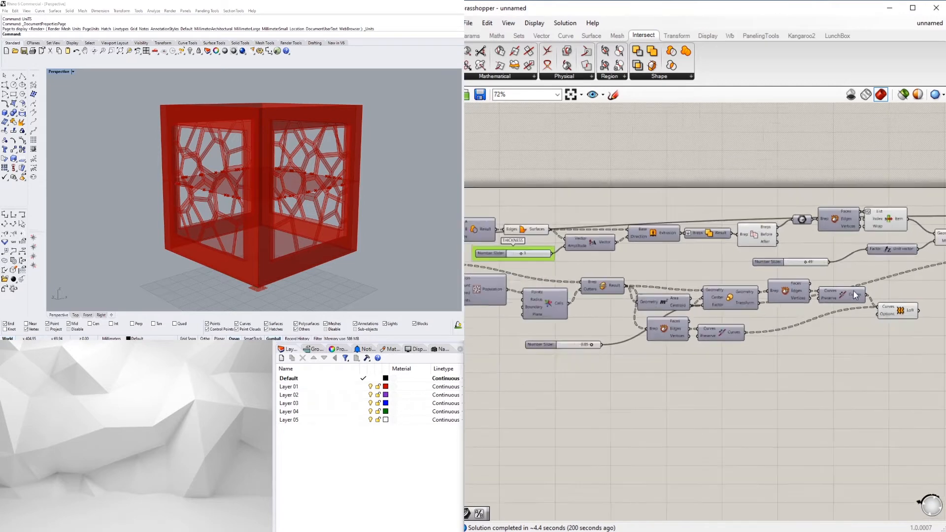
{"action": "scroll", "coordinate": [855, 300], "scroll_direction": "down", "scroll_amount": 2}
{"action": "left_click_drag", "start_coordinate": [778, 362], "coordinate": [555, 296]}
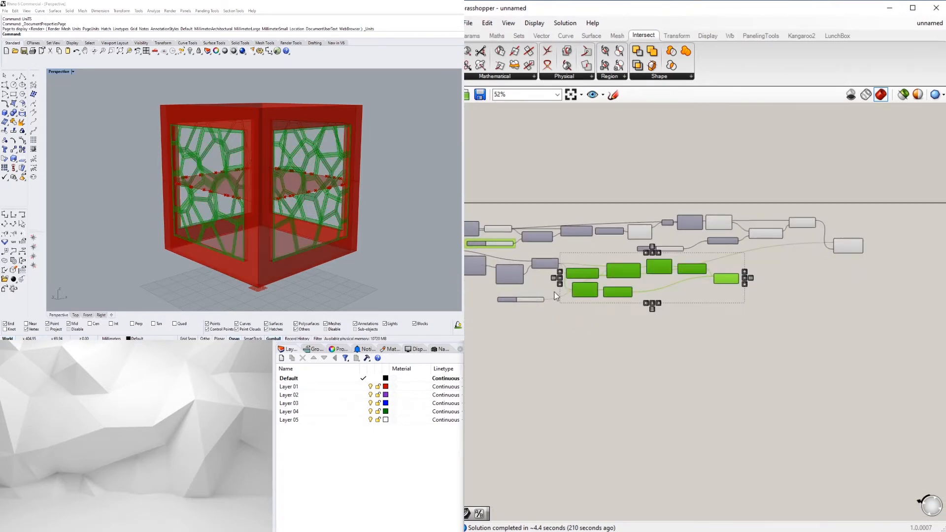
{"action": "scroll", "coordinate": [569, 276], "scroll_direction": "down", "scroll_amount": 2}
{"action": "right_click_drag", "start_coordinate": [570, 276], "coordinate": [817, 279]}
{"action": "scroll", "coordinate": [798, 248], "scroll_direction": "up", "scroll_amount": 4}
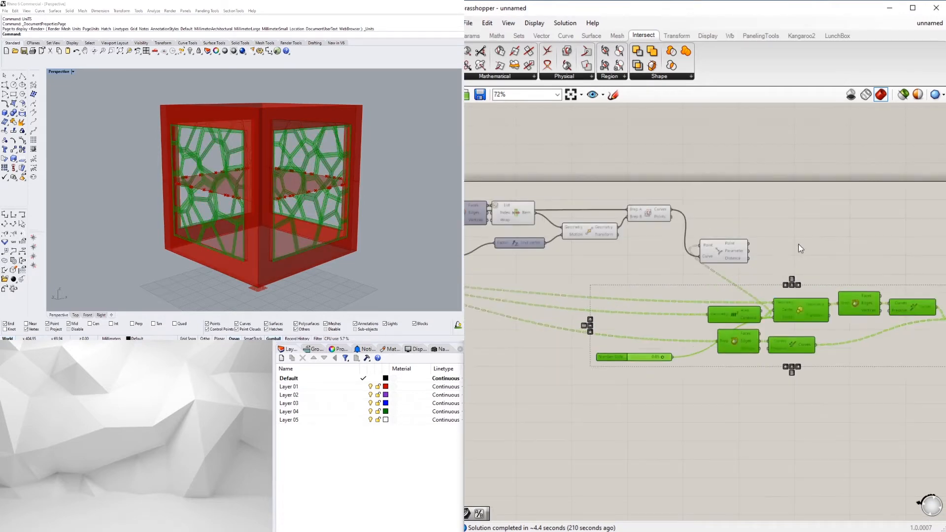
{"action": "left_click", "coordinate": [798, 243]}
Try to shift the Curve Closest Point component further downstream, and undo the move.
{"action": "scroll", "coordinate": [783, 251], "scroll_direction": "up", "scroll_amount": 1}
{"action": "right_click_drag", "start_coordinate": [730, 273], "coordinate": [636, 294]}
{"action": "left_click_drag", "start_coordinate": [616, 271], "coordinate": [685, 265]}
{"action": "right_click_drag", "start_coordinate": [901, 385], "coordinate": [820, 369]}
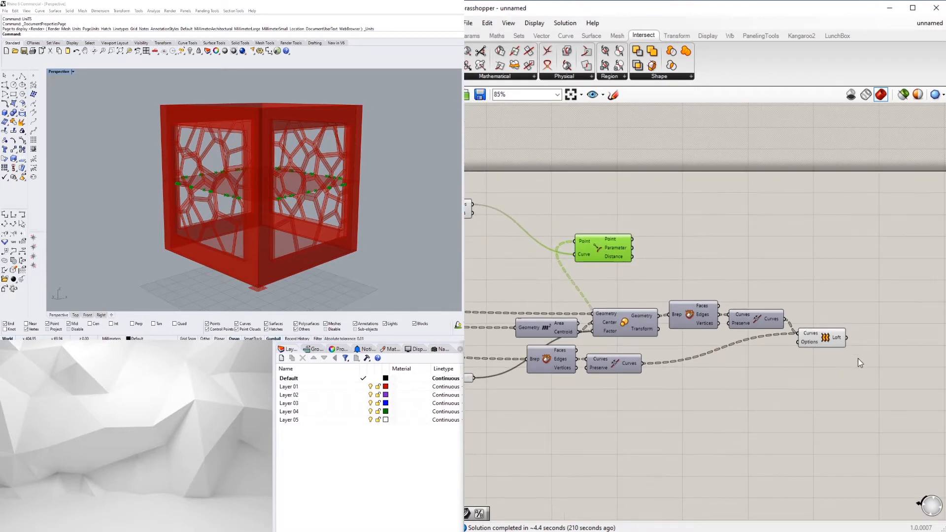
{"action": "key", "text": "ctrl+z"}
Spread the Scale-to-Loft chain away from the Area component and reposition the lower Deconstruct Brep, Join Curves and 0.85 slider.
{"action": "left_click_drag", "start_coordinate": [864, 305], "coordinate": [634, 341]}
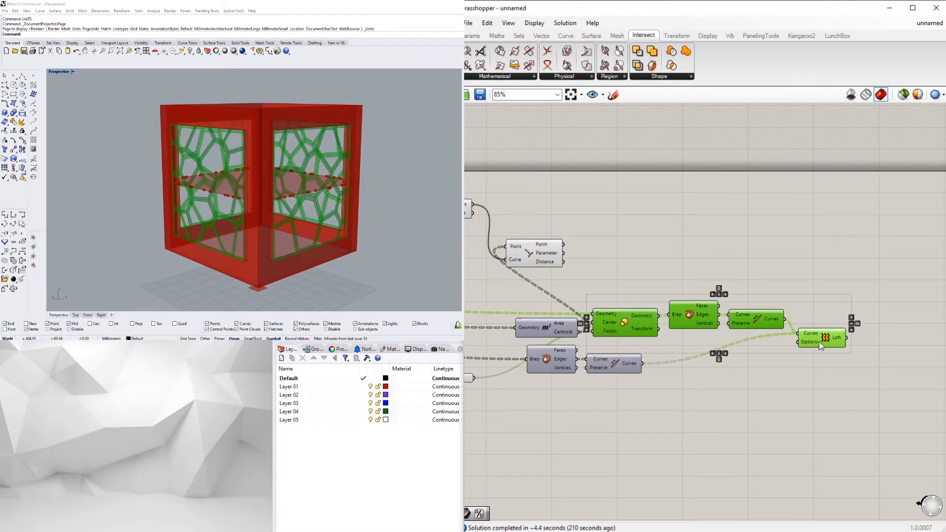
{"action": "left_click_drag", "start_coordinate": [746, 317], "coordinate": [844, 318]}
{"action": "left_click", "coordinate": [749, 291]}
{"action": "scroll", "coordinate": [743, 294], "scroll_direction": "down", "scroll_amount": 2}
{"action": "scroll", "coordinate": [566, 361], "scroll_direction": "up", "scroll_amount": 1}
{"action": "left_click_drag", "start_coordinate": [617, 337], "coordinate": [599, 333]}
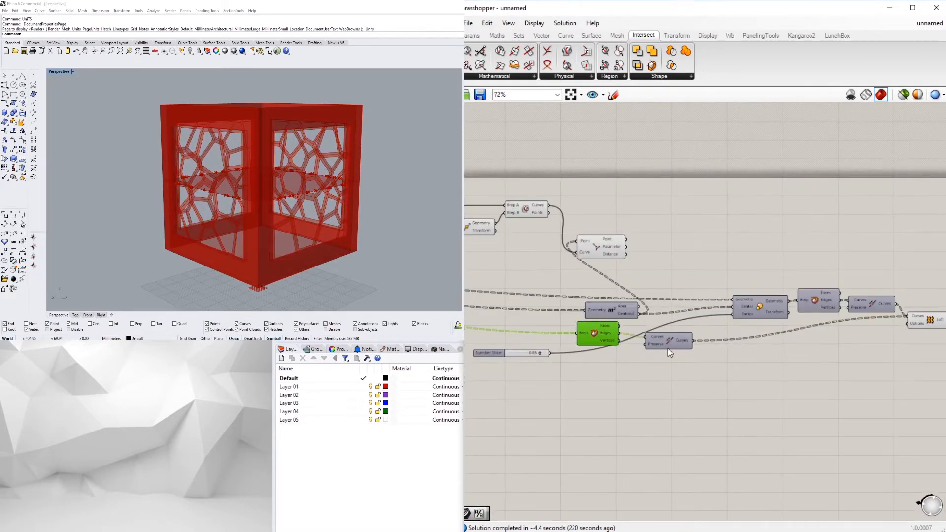
{"action": "left_click_drag", "start_coordinate": [676, 345], "coordinate": [681, 347]}
{"action": "left_click_drag", "start_coordinate": [495, 353], "coordinate": [548, 363]}
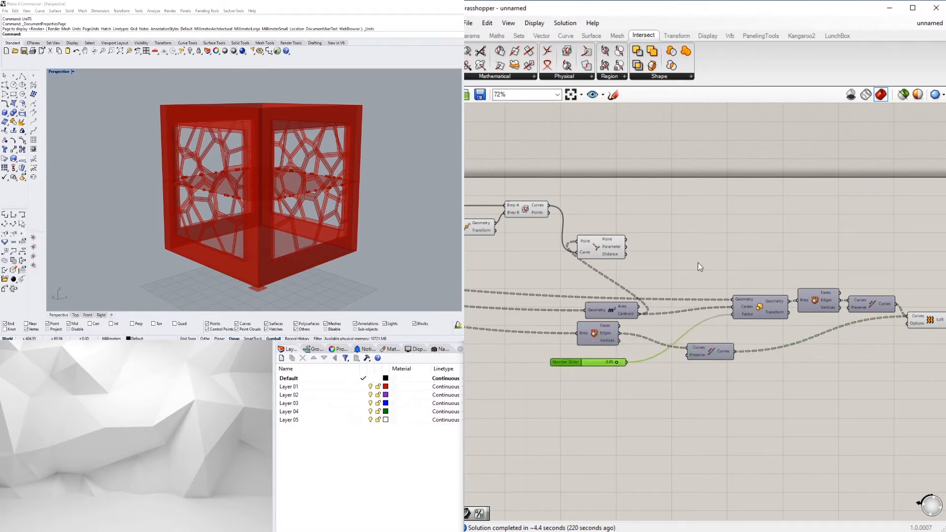
Reposition the Curve Closest Point component just above the gap between the Area and Scale components.
{"action": "scroll", "coordinate": [672, 261], "scroll_direction": "down", "scroll_amount": 2}
{"action": "left_click_drag", "start_coordinate": [627, 252], "coordinate": [769, 250]}
{"action": "left_click", "coordinate": [825, 224]}
{"action": "scroll", "coordinate": [873, 313], "scroll_direction": "up", "scroll_amount": 5}
{"action": "left_click_drag", "start_coordinate": [840, 294], "coordinate": [853, 313]}
{"action": "left_click", "coordinate": [839, 257]}
{"action": "scroll", "coordinate": [838, 257], "scroll_direction": "down", "scroll_amount": 3}
{"action": "right_click_drag", "start_coordinate": [838, 257], "coordinate": [795, 294]}
{"action": "left_click", "coordinate": [690, 245]}
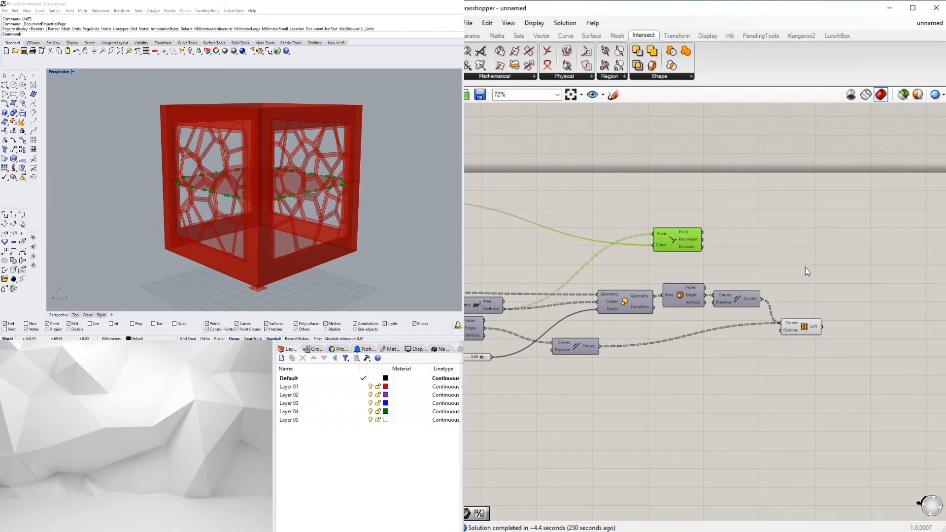
{"action": "left_click", "coordinate": [802, 327]}
{"action": "left_click", "coordinate": [797, 232]}
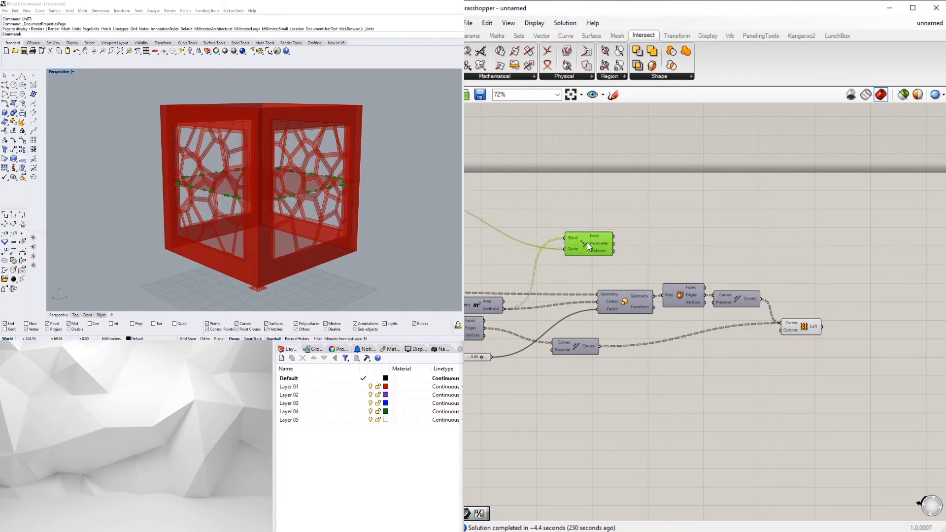
{"action": "left_click", "coordinate": [633, 247]}
Add a Remap Numbers component and connect the Distance output of Curve Closest Point to its Value input.
{"action": "scroll", "coordinate": [642, 250], "scroll_direction": "up", "scroll_amount": 2}
{"action": "double_click", "coordinate": [641, 256]}
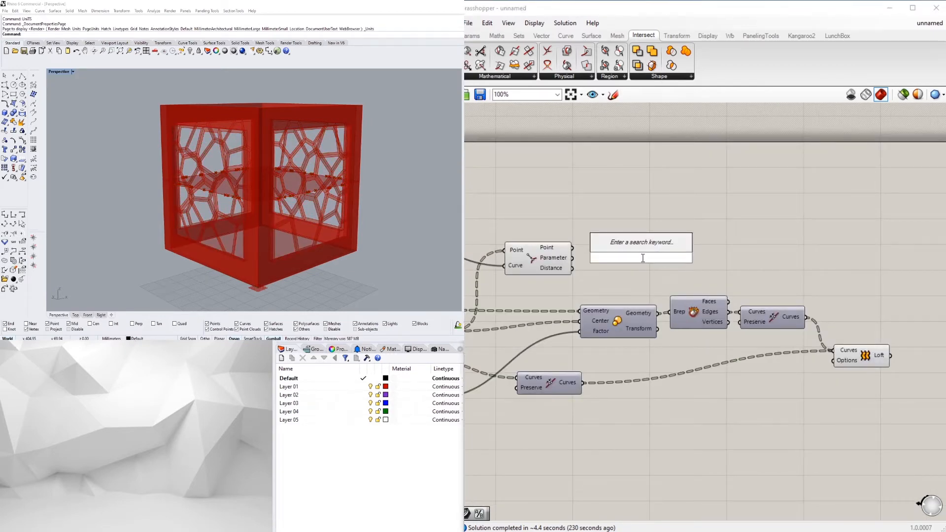
{"action": "type", "text": "REM"}
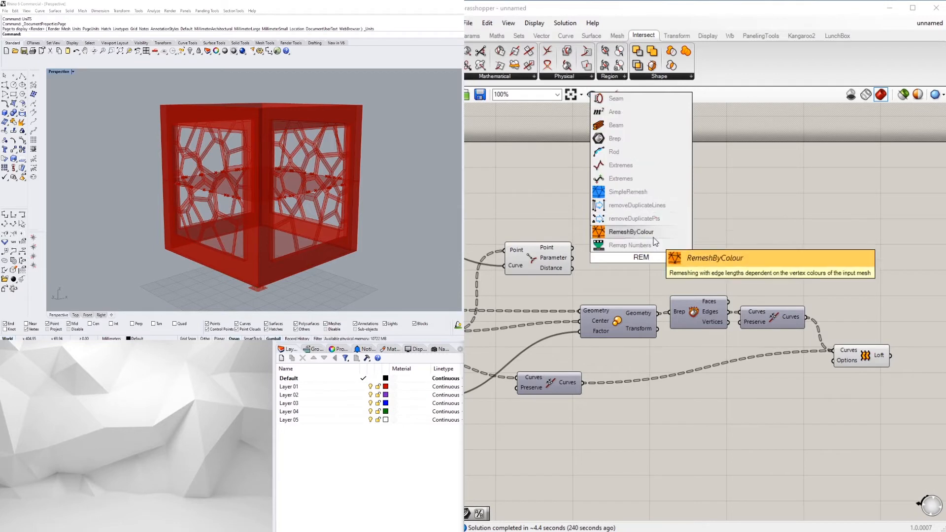
{"action": "left_click", "coordinate": [652, 245]}
{"action": "left_click_drag", "start_coordinate": [597, 261], "coordinate": [609, 246]}
{"action": "left_click_drag", "start_coordinate": [637, 257], "coordinate": [723, 241]}
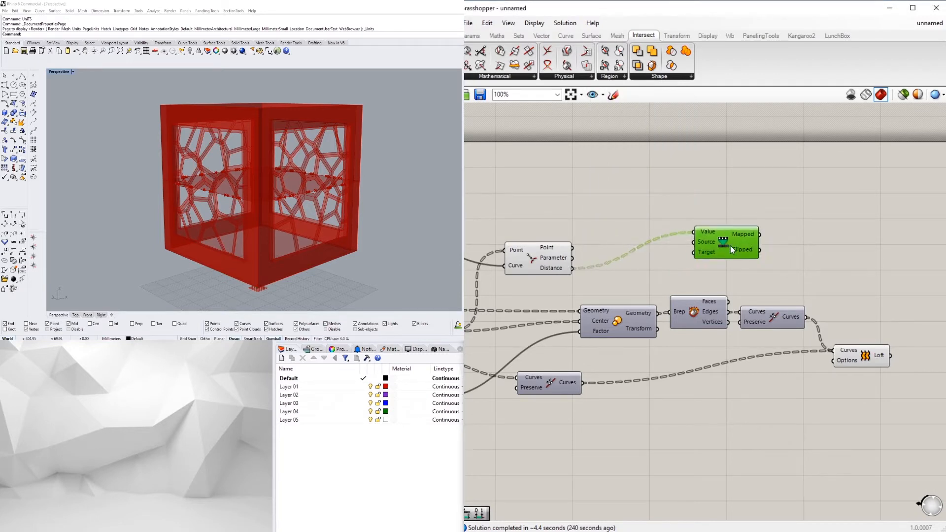
Add a Boundary Surfaces component between Curve Closest Point and Remap Numbers.
{"action": "double_click", "coordinate": [632, 272]}
{"action": "type", "text": "BOU"}
{"action": "key", "text": "Return"}
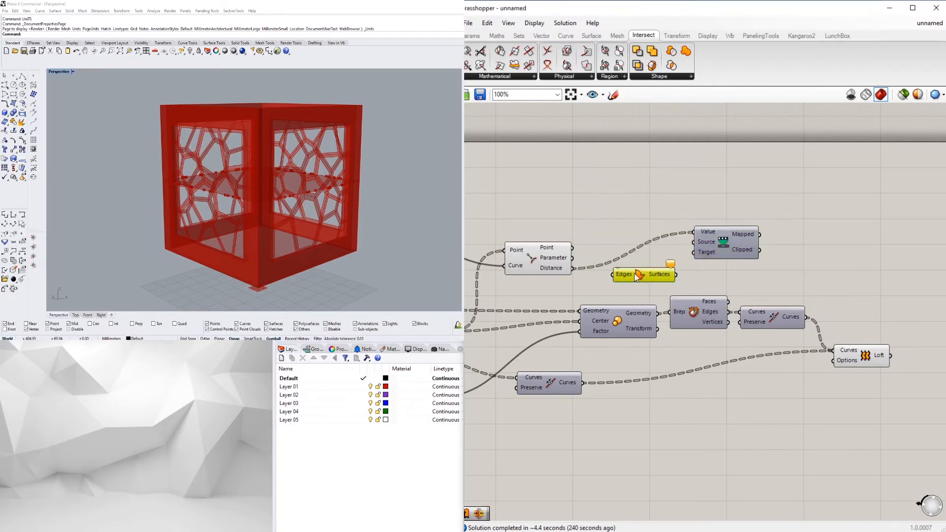
Add a Bounds component, feed the closest-point Distance values into it, and wire its Domain to the Remap Numbers Source.
{"action": "double_click", "coordinate": [634, 281]}
{"action": "type", "text": "BOU"}
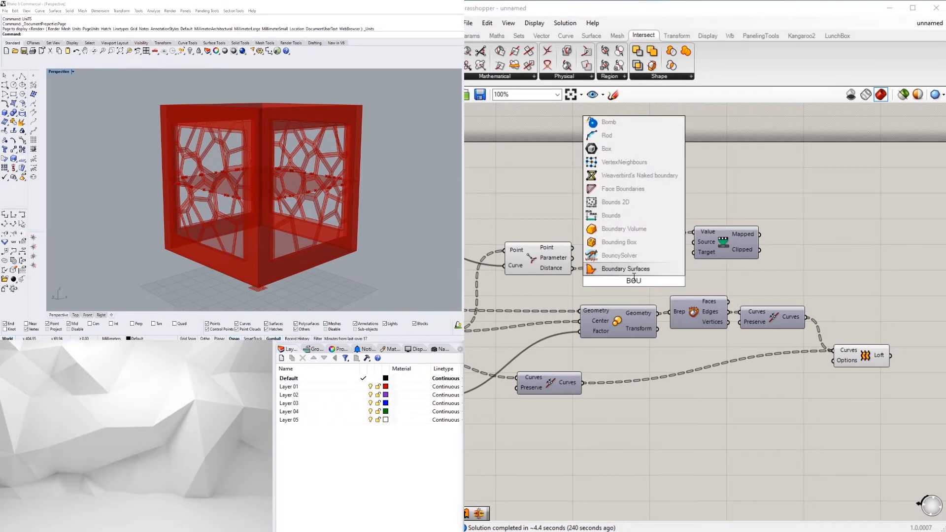
{"action": "key", "text": "Up"}
{"action": "key", "text": "Up"}
{"action": "key", "text": "Up"}
{"action": "key", "text": "Up"}
{"action": "key", "text": "Return"}
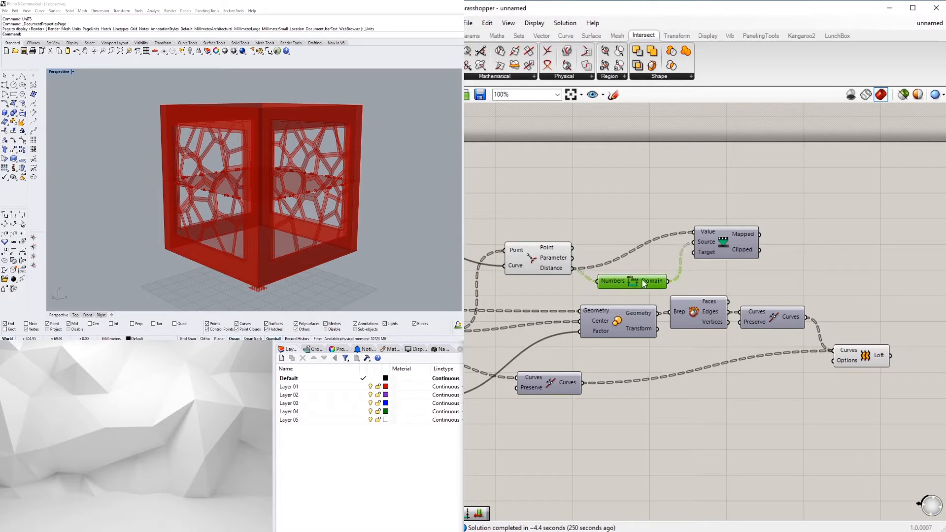
Add a Construct Domain component and wire its Domain to the Remap Numbers Target.
{"action": "double_click", "coordinate": [563, 215]}
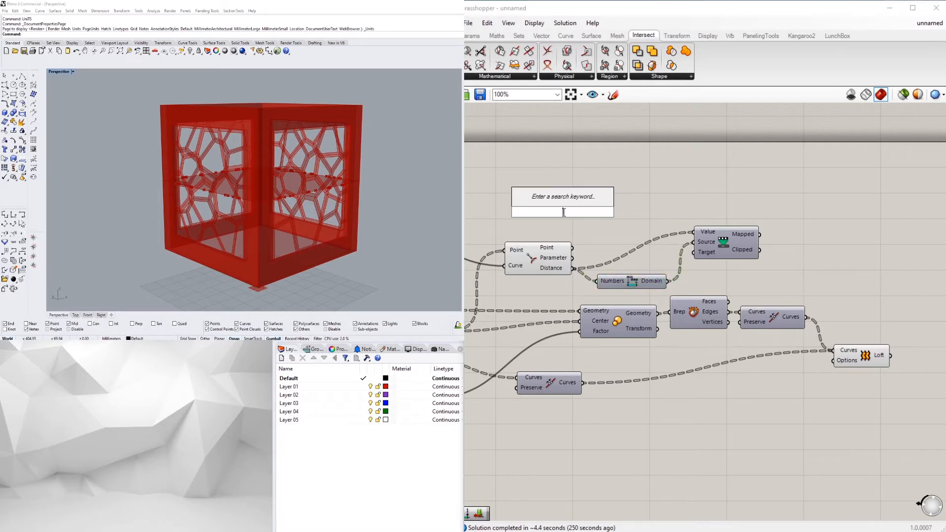
{"action": "type", "text": "CONSTR"}
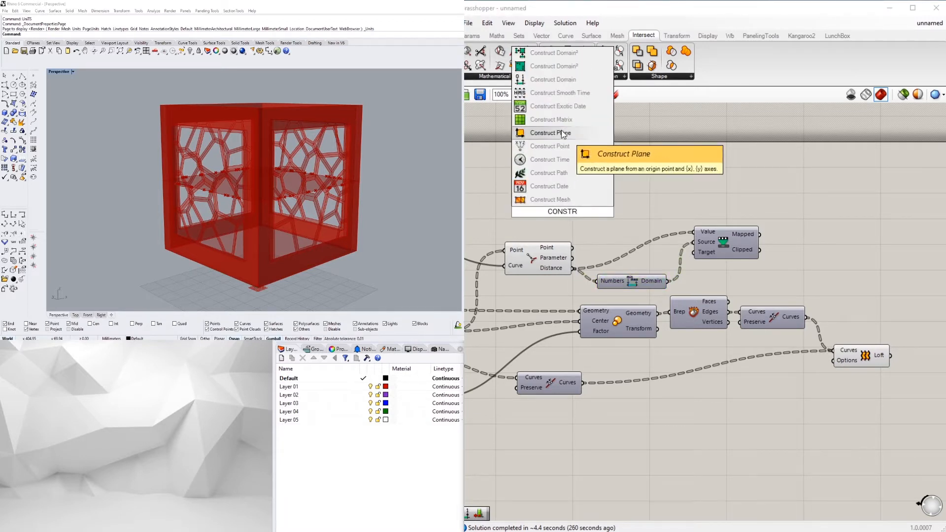
{"action": "key", "text": "Up"}
{"action": "key", "text": "Up"}
{"action": "key", "text": "Up"}
{"action": "key", "text": "Up"}
{"action": "key", "text": "Return"}
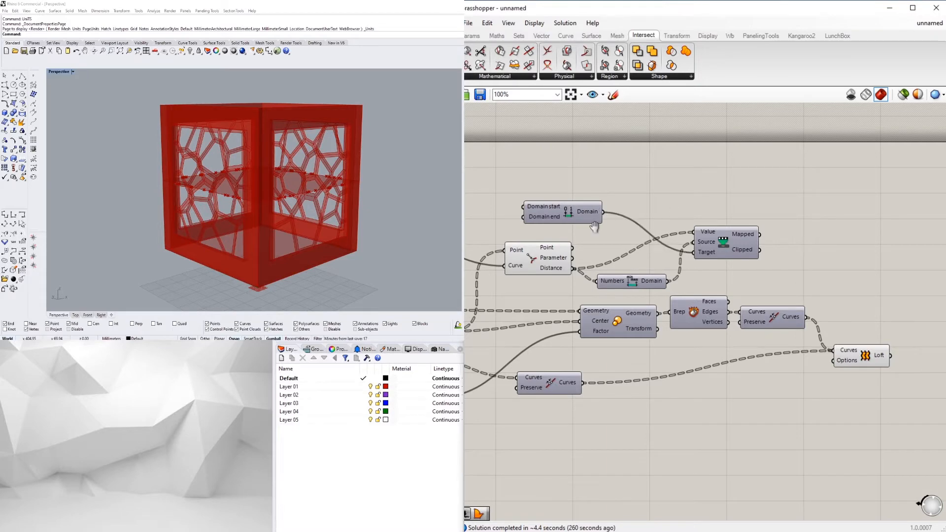
Create number sliders of 0.955 and 0.187 and wire them to the Construct Domain start and end.
{"action": "right_click_drag", "start_coordinate": [594, 227], "coordinate": [801, 256]}
{"action": "left_click_drag", "start_coordinate": [774, 238], "coordinate": [797, 232]}
{"action": "scroll", "coordinate": [667, 226], "scroll_direction": "up", "scroll_amount": 2}
{"action": "double_click", "coordinate": [666, 226]}
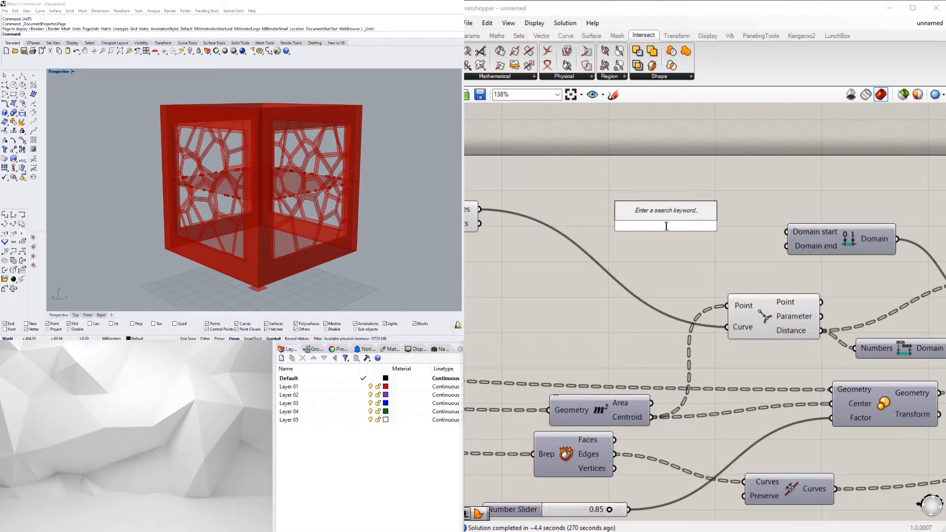
{"action": "type", "text": ".955"}
{"action": "key", "text": "Return"}
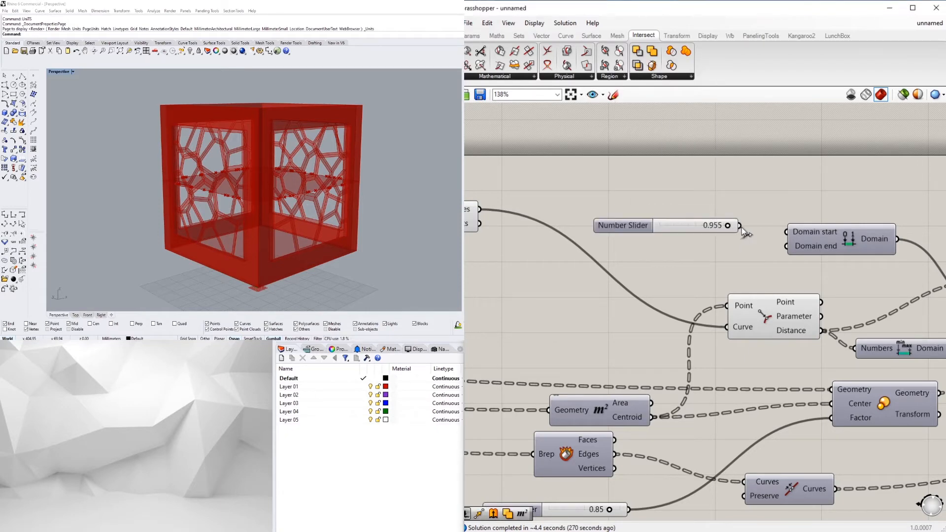
{"action": "left_click_drag", "start_coordinate": [621, 234], "coordinate": [658, 270], "text": "alt"}
{"action": "scroll", "coordinate": [788, 271], "scroll_direction": "up", "scroll_amount": 1}
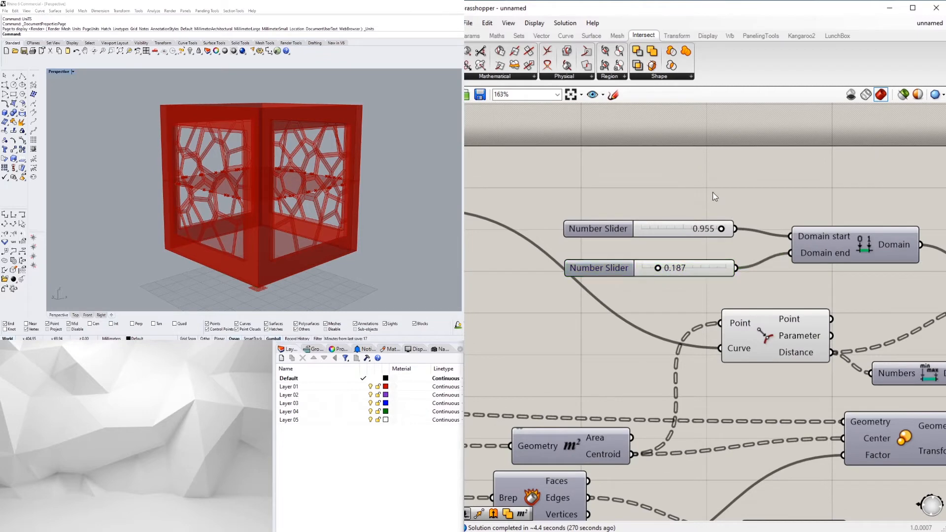
Shift the Scale component and its downstream components beyond Remap Numbers and wire the Mapped values into the Scale Factor.
{"action": "scroll", "coordinate": [772, 261], "scroll_direction": "down", "scroll_amount": 5}
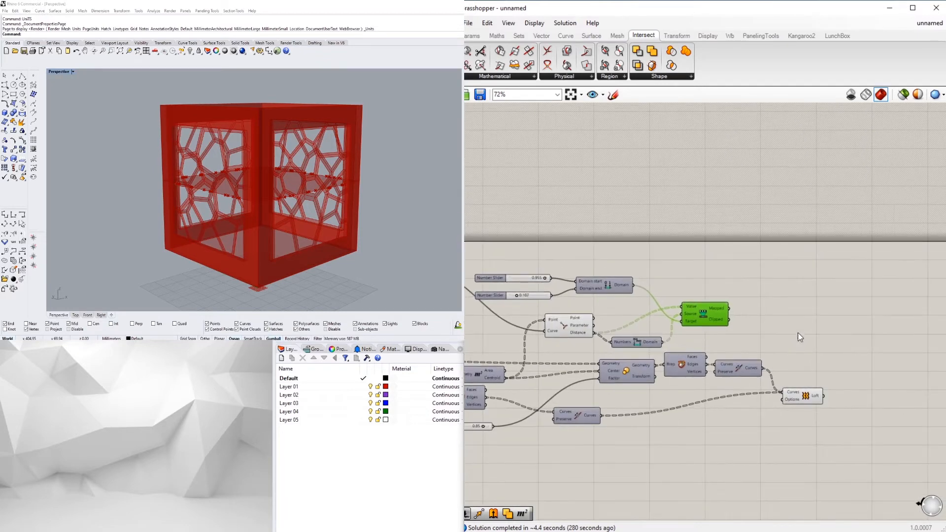
{"action": "scroll", "coordinate": [717, 337], "scroll_direction": "up", "scroll_amount": 2}
{"action": "scroll", "coordinate": [719, 441], "scroll_direction": "down", "scroll_amount": 5}
{"action": "left_click_drag", "start_coordinate": [719, 440], "coordinate": [575, 423]}
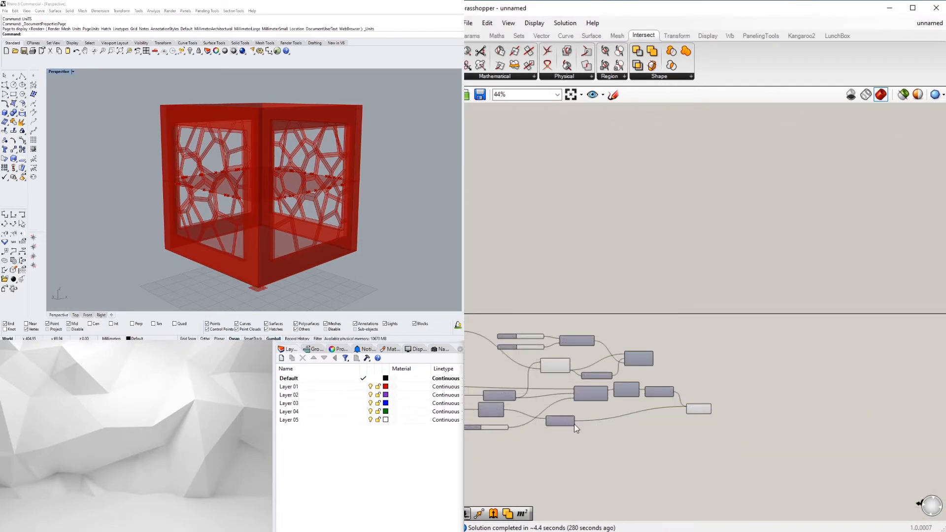
{"action": "left_click_drag", "start_coordinate": [772, 450], "coordinate": [586, 394]}
{"action": "left_click_drag", "start_coordinate": [586, 395], "coordinate": [693, 384]}
{"action": "left_click", "coordinate": [680, 355]}
{"action": "scroll", "coordinate": [679, 354], "scroll_direction": "up", "scroll_amount": 5}
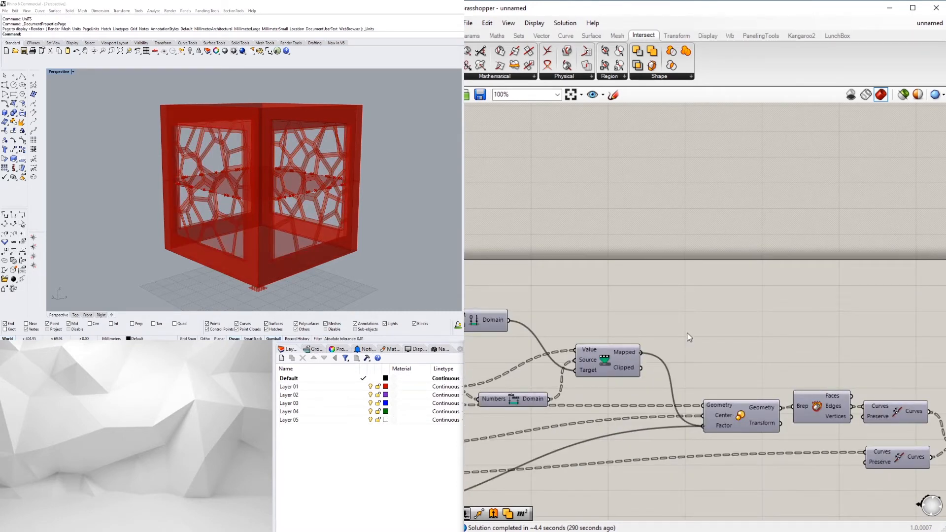
Delete the 0.85 number slider that drove the Scale Factor.
{"action": "scroll", "coordinate": [687, 332], "scroll_direction": "down", "scroll_amount": 5}
{"action": "scroll", "coordinate": [728, 371], "scroll_direction": "up", "scroll_amount": 5}
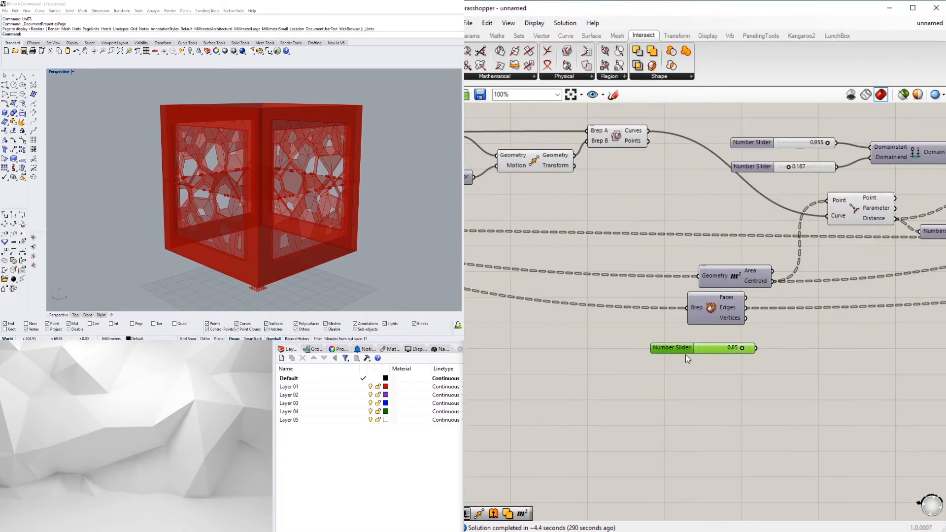
{"action": "key", "text": "Delete"}
Move the Area component closer to the Curve Closest Point component.
{"action": "scroll", "coordinate": [690, 352], "scroll_direction": "down", "scroll_amount": 3}
{"action": "right_click_drag", "start_coordinate": [748, 331], "coordinate": [517, 334]}
{"action": "scroll", "coordinate": [818, 290], "scroll_direction": "up", "scroll_amount": 4}
{"action": "scroll", "coordinate": [896, 291], "scroll_direction": "down", "scroll_amount": 5}
{"action": "scroll", "coordinate": [638, 310], "scroll_direction": "up", "scroll_amount": 2}
{"action": "left_click", "coordinate": [609, 291]}
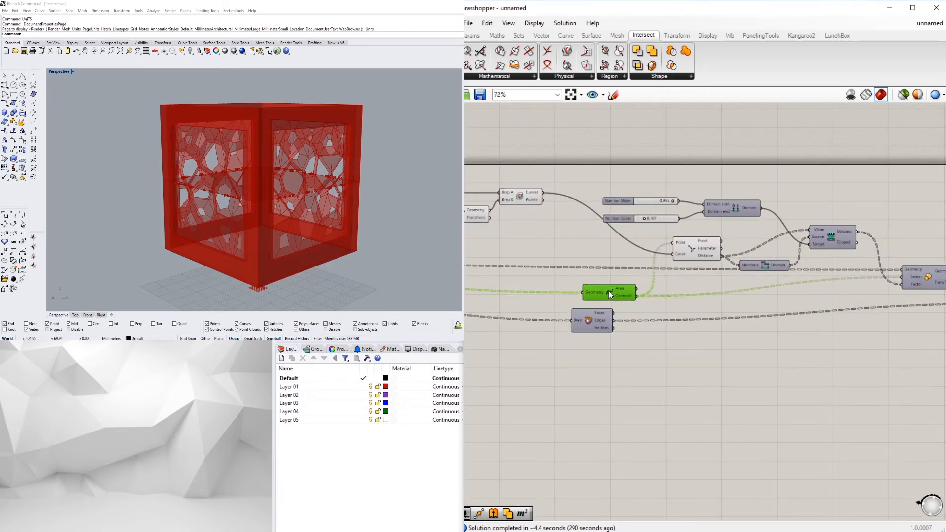
{"action": "left_click_drag", "start_coordinate": [608, 292], "coordinate": [619, 282]}
{"action": "left_click", "coordinate": [602, 301]}
Move the Deconstruct Brep of the unscaled cells beneath the other Deconstruct Brep, beside its Join Curves component.
{"action": "left_click_drag", "start_coordinate": [591, 319], "coordinate": [860, 310]}
{"action": "scroll", "coordinate": [868, 313], "scroll_direction": "down", "scroll_amount": 4}
{"action": "right_click_drag", "start_coordinate": [868, 313], "coordinate": [738, 332]}
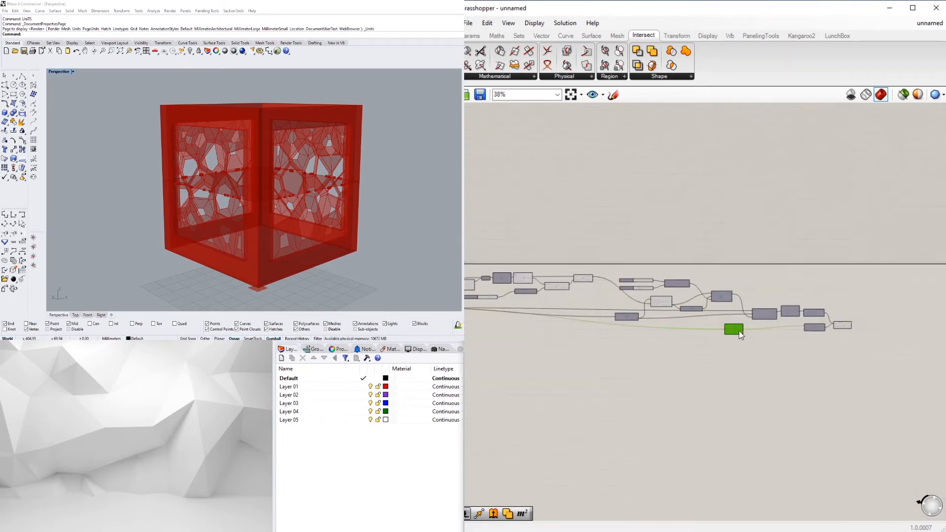
{"action": "scroll", "coordinate": [740, 335], "scroll_direction": "up", "scroll_amount": 3}
{"action": "left_click_drag", "start_coordinate": [739, 331], "coordinate": [847, 322]}
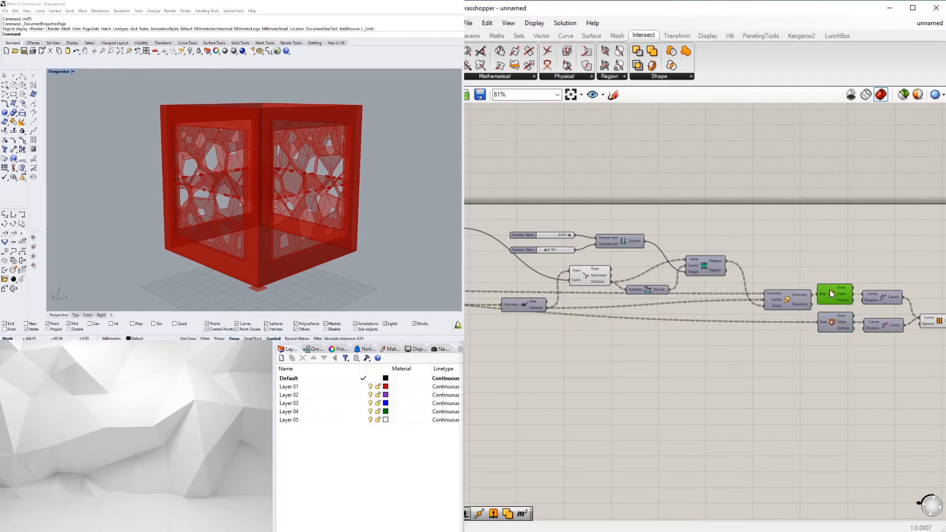
Tidy the layout around the Scale component, bringing it closer to Remap Numbers.
{"action": "left_click", "coordinate": [812, 273]}
{"action": "left_click_drag", "start_coordinate": [830, 290], "coordinate": [774, 294]}
{"action": "left_click", "coordinate": [790, 246]}
{"action": "scroll", "coordinate": [660, 290], "scroll_direction": "down", "scroll_amount": 2}
{"action": "right_click_drag", "start_coordinate": [660, 290], "coordinate": [757, 332]}
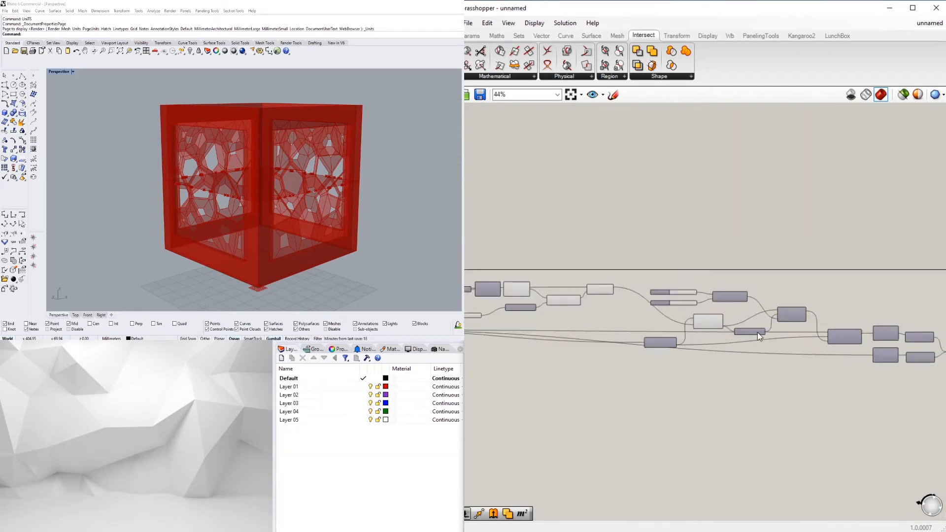
{"action": "scroll", "coordinate": [758, 332], "scroll_direction": "up", "scroll_amount": 3}
{"action": "left_click", "coordinate": [749, 328]}
{"action": "left_click_drag", "start_coordinate": [723, 320], "coordinate": [763, 344]}
Move the domain sliders, Area, Curve Closest Point and all downstream components closer to the Brep | Brep intersection.
{"action": "scroll", "coordinate": [837, 365], "scroll_direction": "down", "scroll_amount": 4}
{"action": "right_click_drag", "start_coordinate": [838, 364], "coordinate": [691, 397]}
{"action": "scroll", "coordinate": [744, 425], "scroll_direction": "up", "scroll_amount": 2}
{"action": "right_click_drag", "start_coordinate": [482, 380], "coordinate": [916, 341]}
{"action": "scroll", "coordinate": [702, 329], "scroll_direction": "up", "scroll_amount": 6}
{"action": "left_click_drag", "start_coordinate": [646, 323], "coordinate": [640, 322]}
{"action": "left_click", "coordinate": [711, 371]}
{"action": "scroll", "coordinate": [710, 371], "scroll_direction": "down", "scroll_amount": 8}
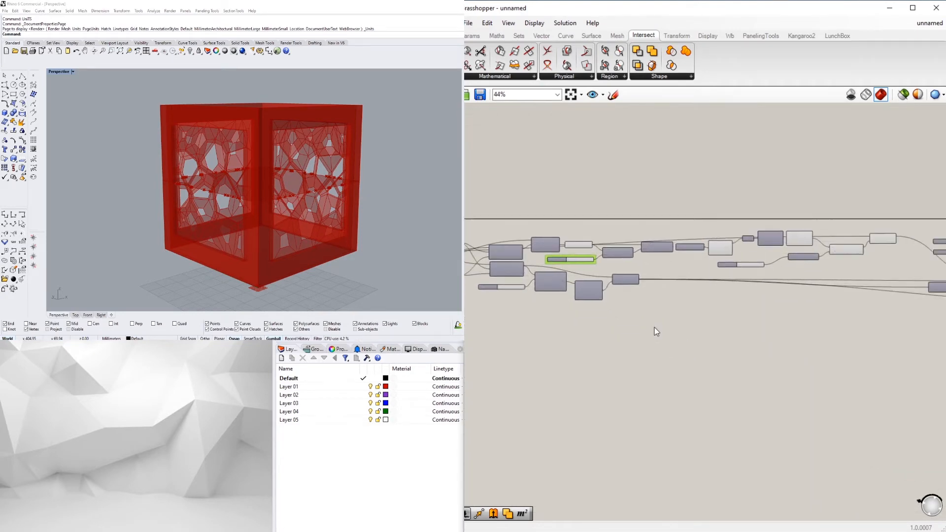
{"action": "left_click_drag", "start_coordinate": [825, 375], "coordinate": [550, 257]}
{"action": "scroll", "coordinate": [550, 262], "scroll_direction": "up", "scroll_amount": 5}
{"action": "right_click_drag", "start_coordinate": [551, 262], "coordinate": [718, 262]}
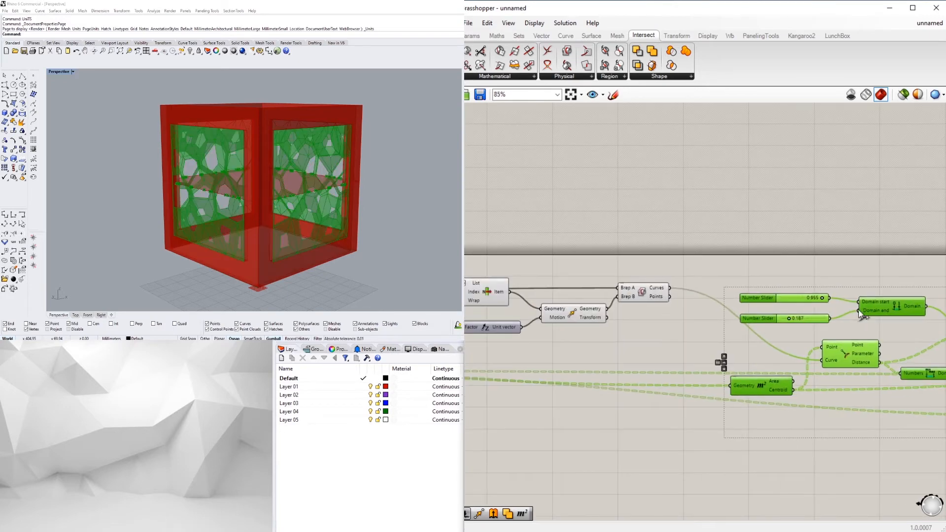
{"action": "left_click_drag", "start_coordinate": [886, 301], "coordinate": [784, 281]}
{"action": "left_click", "coordinate": [740, 224]}
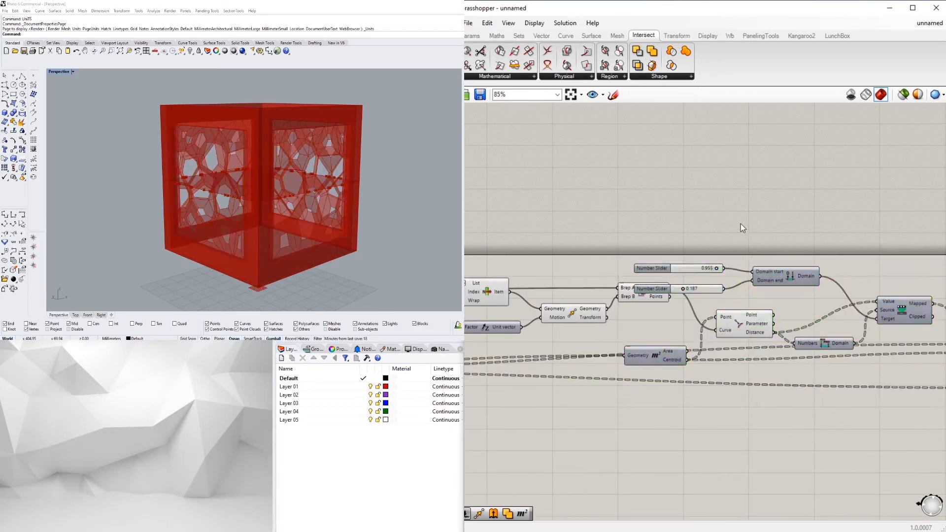
Stack the 0.955 and 0.187 sliders with the Construct Domain component just above the Brep | Brep component.
{"action": "scroll", "coordinate": [679, 271], "scroll_direction": "up", "scroll_amount": 2}
{"action": "left_click_drag", "start_coordinate": [681, 235], "coordinate": [650, 294]}
{"action": "mouse_move", "coordinate": [650, 277]}
{"action": "left_mouse_down"}
{"action": "mouse_move", "coordinate": [631, 265]}
{"action": "mouse_move", "coordinate": [656, 265]}
{"action": "left_mouse_up"}
{"action": "left_click_drag", "start_coordinate": [838, 288], "coordinate": [815, 272]}
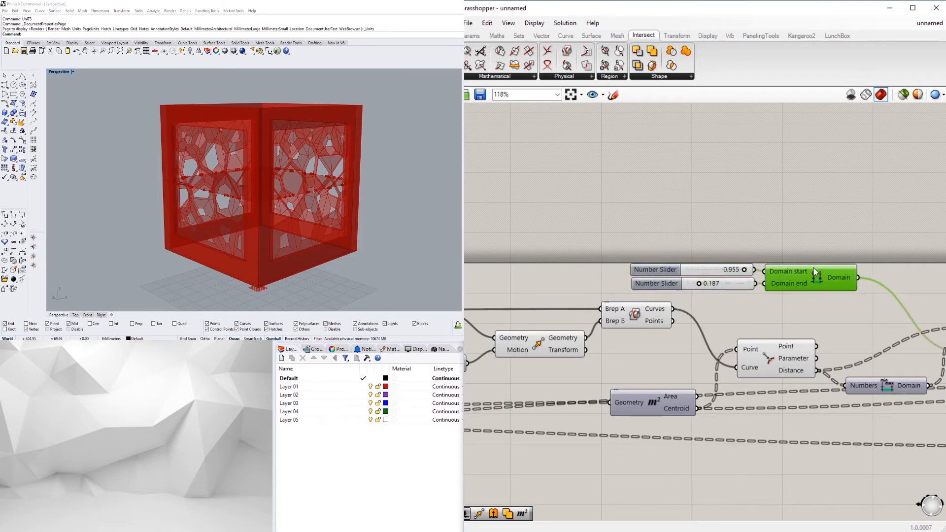
{"action": "left_click_drag", "start_coordinate": [736, 247], "coordinate": [718, 299]}
{"action": "left_click", "coordinate": [687, 295]}
{"action": "left_click", "coordinate": [739, 238]}
{"action": "scroll", "coordinate": [745, 234], "scroll_direction": "down", "scroll_amount": 6}
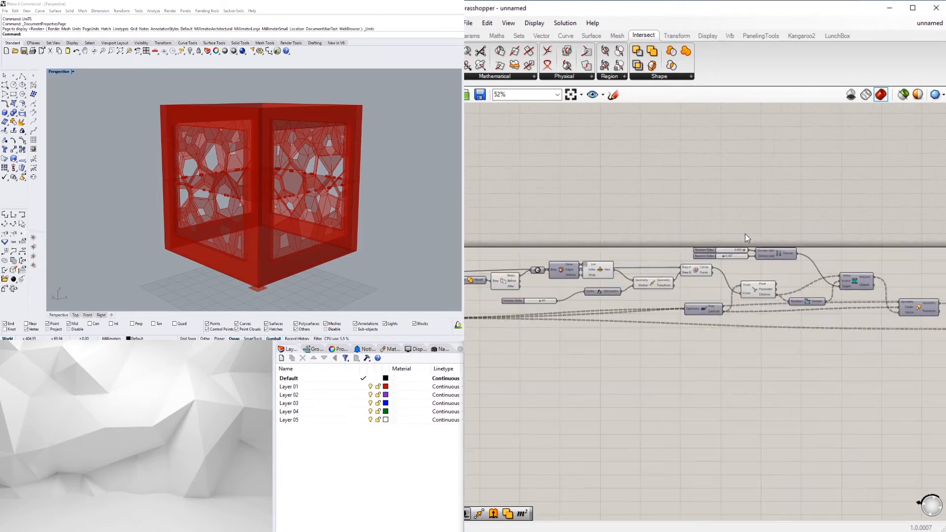
Reposition the Brep | Brep component between the Move and Curve Closest Point components.
{"action": "scroll", "coordinate": [808, 290], "scroll_direction": "up", "scroll_amount": 6}
{"action": "left_click", "coordinate": [689, 285]}
{"action": "left_click_drag", "start_coordinate": [689, 283], "coordinate": [700, 278]}
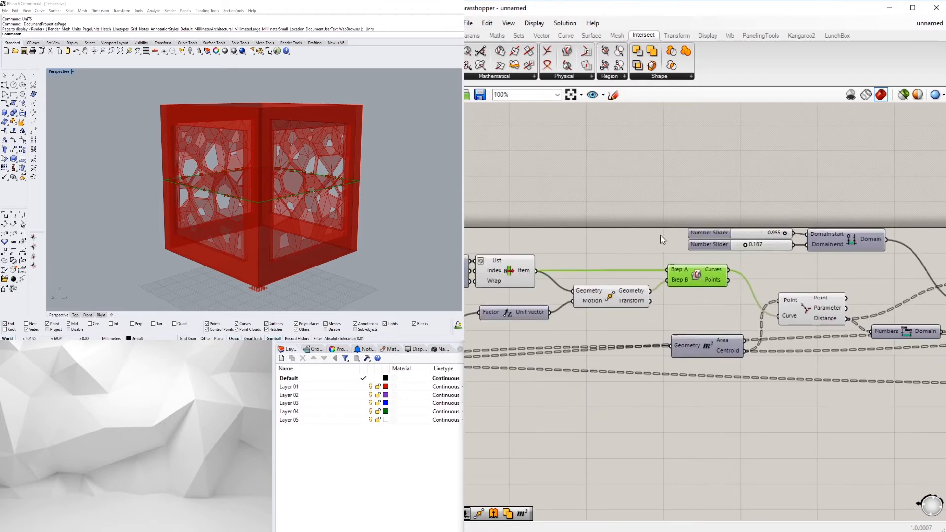
{"action": "left_click", "coordinate": [660, 235]}
Nudge the Area component into place and shift the whole definition down from the canvas's upper edge.
{"action": "scroll", "coordinate": [761, 300], "scroll_direction": "down", "scroll_amount": 4}
{"action": "scroll", "coordinate": [739, 330], "scroll_direction": "up", "scroll_amount": 7}
{"action": "left_click_drag", "start_coordinate": [744, 327], "coordinate": [732, 320]}
{"action": "scroll", "coordinate": [777, 326], "scroll_direction": "down", "scroll_amount": 5}
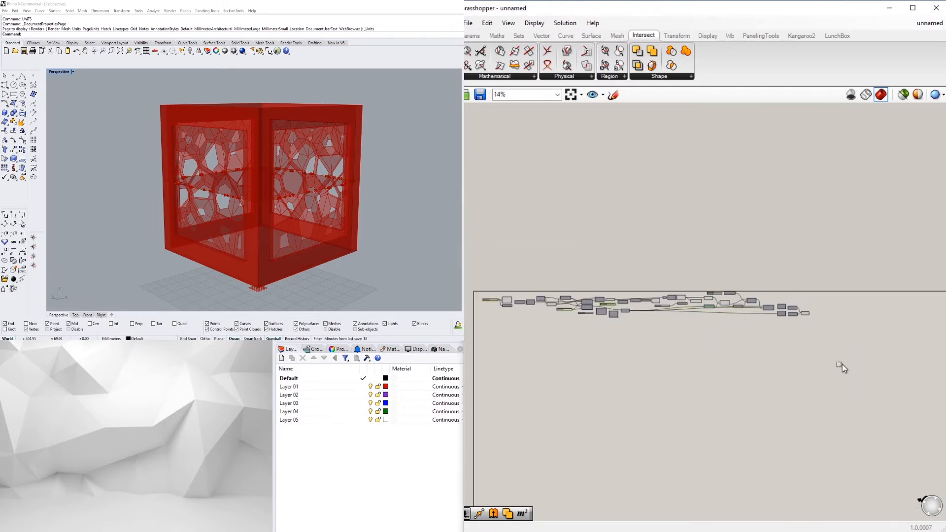
{"action": "left_click_drag", "start_coordinate": [840, 367], "coordinate": [509, 279]}
{"action": "left_click", "coordinate": [524, 261]}
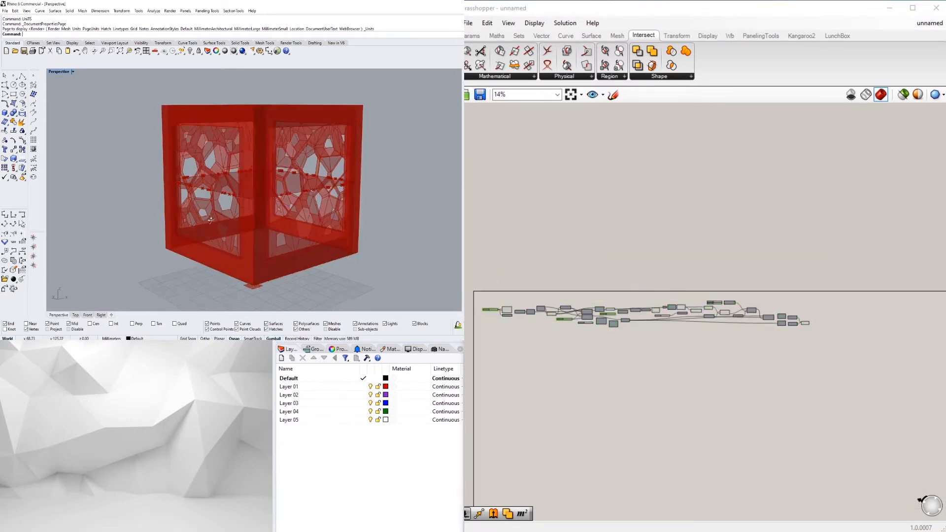
Turn off the preview of the Move component that offsets the intersecting surface.
{"action": "right_click_drag", "start_coordinate": [374, 207], "coordinate": [408, 220]}
{"action": "scroll", "coordinate": [656, 328], "scroll_direction": "up", "scroll_amount": 4}
{"action": "scroll", "coordinate": [656, 329], "scroll_direction": "up", "scroll_amount": 1}
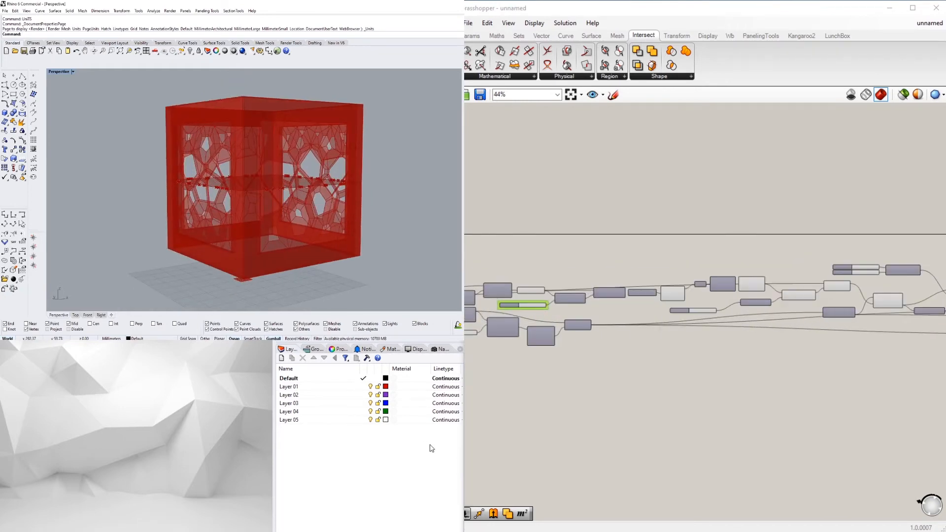
{"action": "right_click_drag", "start_coordinate": [389, 189], "coordinate": [345, 212]}
{"action": "right_click_drag", "start_coordinate": [916, 328], "coordinate": [675, 332]}
{"action": "scroll", "coordinate": [574, 331], "scroll_direction": "up", "scroll_amount": 4}
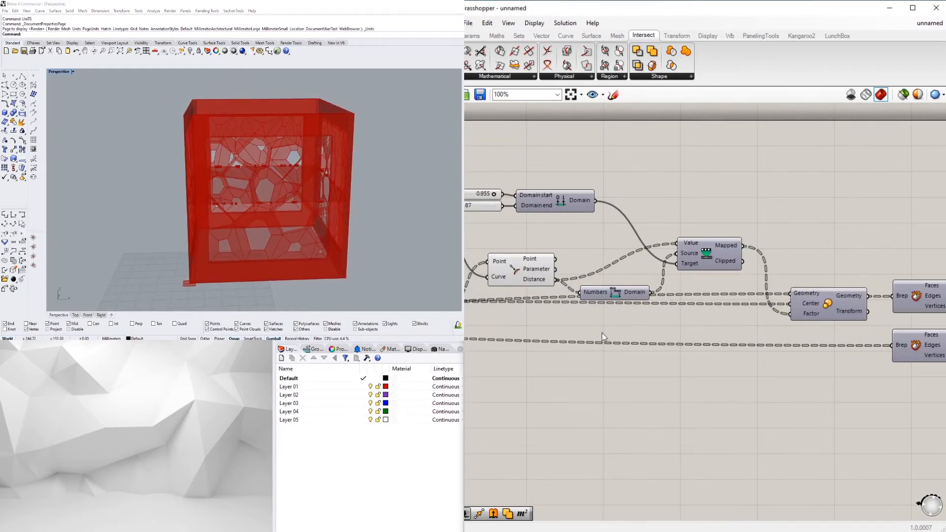
{"action": "right_click_drag", "start_coordinate": [601, 333], "coordinate": [823, 347]}
{"action": "right_click_drag", "start_coordinate": [549, 274], "coordinate": [650, 270]}
{"action": "left_click", "coordinate": [646, 267]}
{"action": "middle_click", "coordinate": [638, 266]}
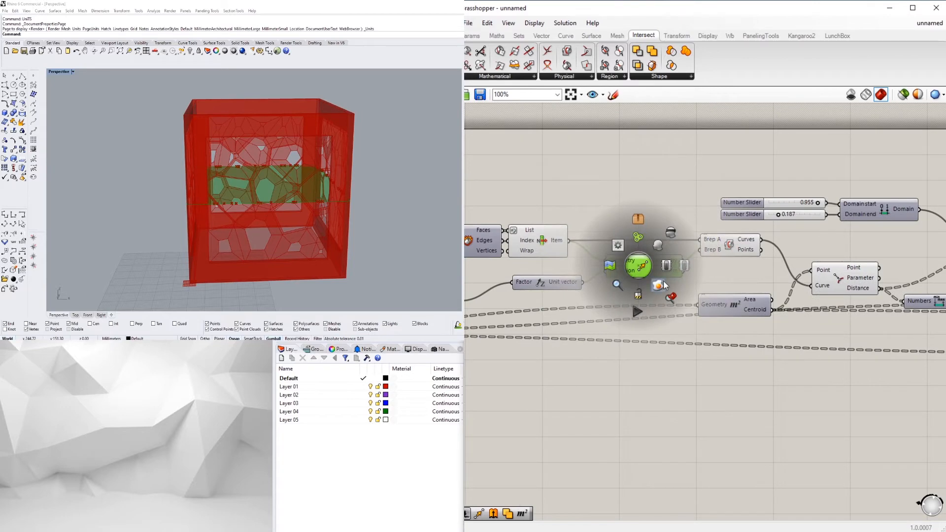
{"action": "left_click", "coordinate": [672, 234]}
{"action": "right_click_drag", "start_coordinate": [305, 193], "coordinate": [345, 185]}
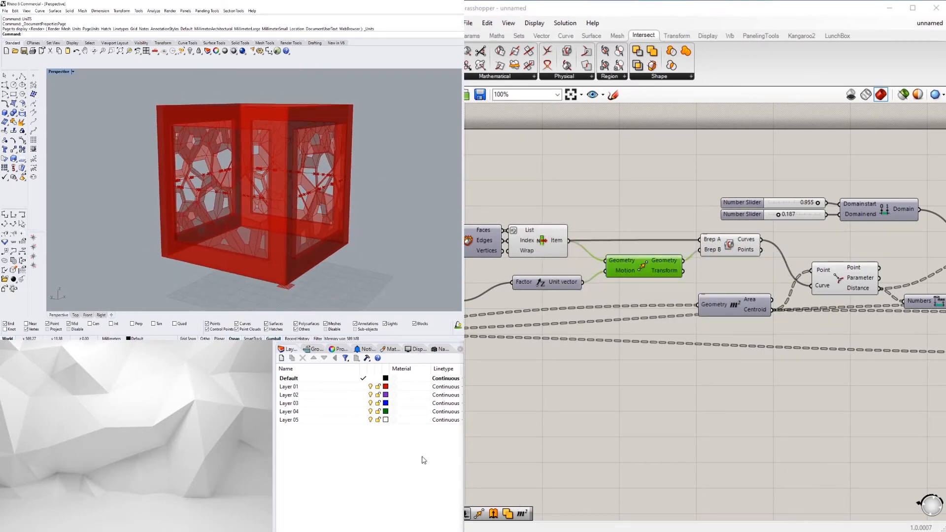
Turn off the preview of the upstream components, from the base Rectangle onward.
{"action": "scroll", "coordinate": [675, 235], "scroll_direction": "down", "scroll_amount": 3}
{"action": "right_click_drag", "start_coordinate": [594, 271], "coordinate": [926, 274]}
{"action": "right_click_drag", "start_coordinate": [516, 273], "coordinate": [870, 289]}
{"action": "scroll", "coordinate": [648, 258], "scroll_direction": "up", "scroll_amount": 1}
{"action": "left_click", "coordinate": [648, 258]}
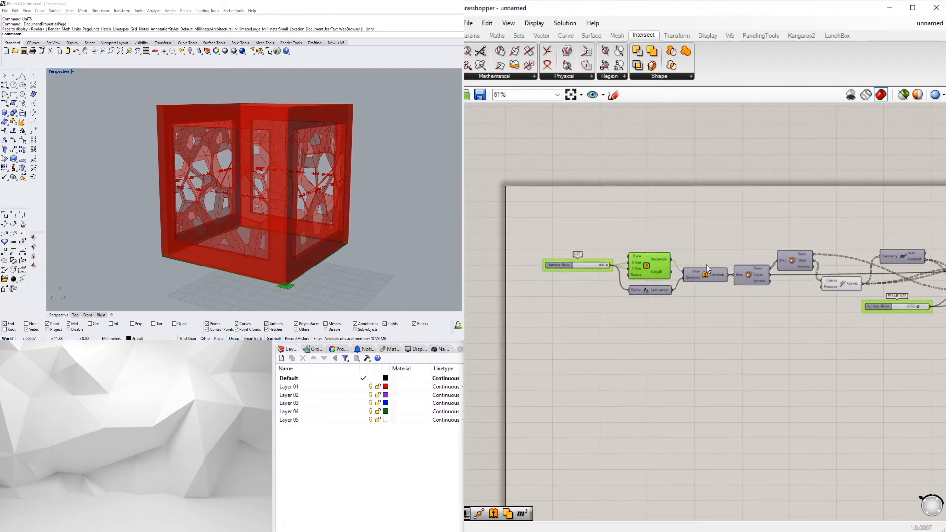
{"action": "scroll", "coordinate": [705, 264], "scroll_direction": "down", "scroll_amount": 2}
{"action": "right_click_drag", "start_coordinate": [917, 320], "coordinate": [675, 320]}
{"action": "scroll", "coordinate": [778, 343], "scroll_direction": "down", "scroll_amount": 2}
{"action": "left_click_drag", "start_coordinate": [838, 357], "coordinate": [526, 235]}
{"action": "middle_click", "coordinate": [526, 235]}
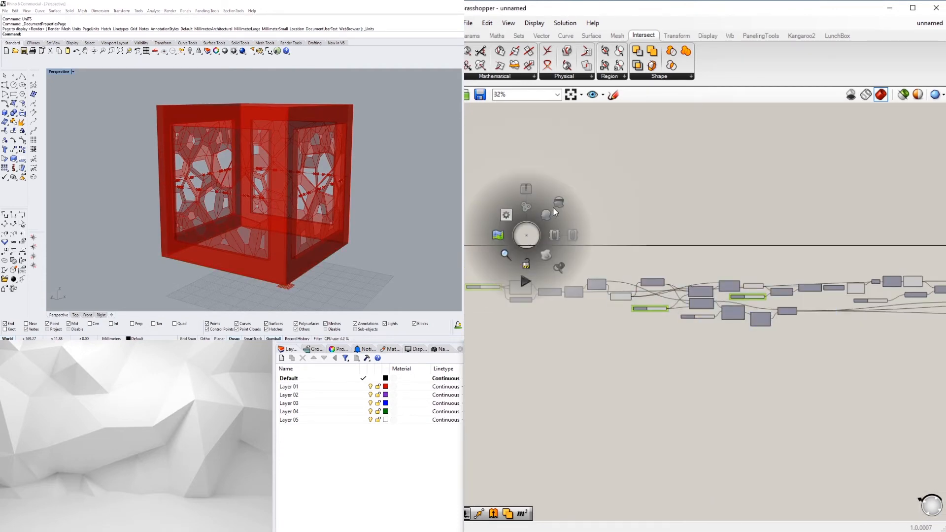
{"action": "left_click", "coordinate": [552, 209]}
{"action": "left_click_drag", "start_coordinate": [832, 371], "coordinate": [514, 231]}
{"action": "middle_click", "coordinate": [526, 235]}
{"action": "left_click", "coordinate": [548, 213]}
{"action": "scroll", "coordinate": [544, 204], "scroll_direction": "down", "scroll_amount": 2}
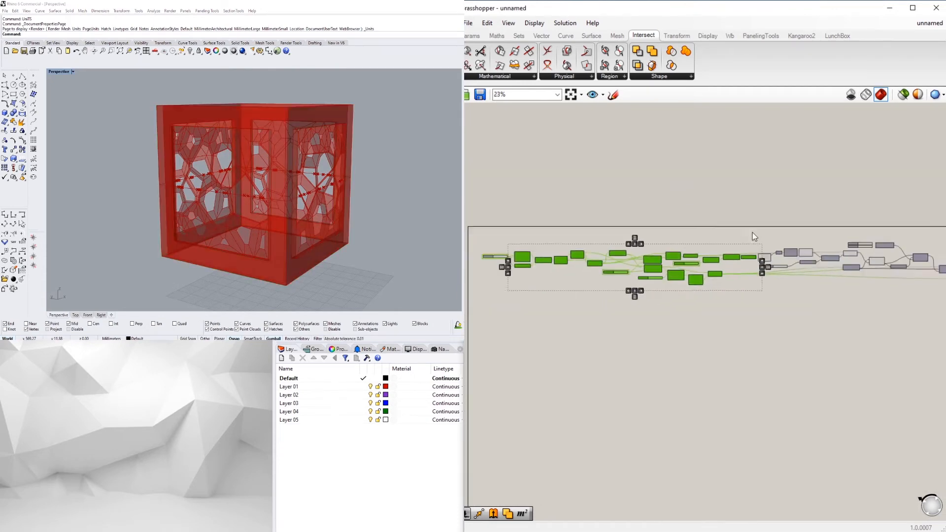
Turn off the preview of the remaining components in the Solid Union and Merge Faces section.
{"action": "scroll", "coordinate": [820, 259], "scroll_direction": "up", "scroll_amount": 5}
{"action": "right_click_drag", "start_coordinate": [820, 259], "coordinate": [692, 309]}
{"action": "scroll", "coordinate": [685, 309], "scroll_direction": "up", "scroll_amount": 5}
{"action": "left_click", "coordinate": [670, 264]}
{"action": "left_click_drag", "start_coordinate": [699, 225], "coordinate": [466, 372]}
{"action": "middle_click", "coordinate": [551, 236]}
{"action": "left_click", "coordinate": [582, 205]}
{"action": "left_click", "coordinate": [611, 185]}
Turn the preview of the Merge Faces component back on to display the cube frame.
{"action": "right_click_drag", "start_coordinate": [614, 202], "coordinate": [726, 206]}
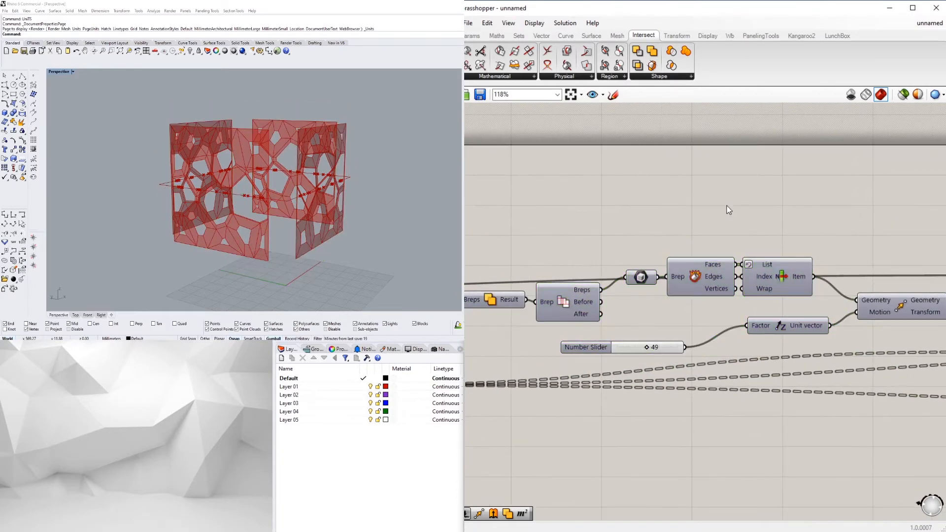
{"action": "right_click", "coordinate": [569, 308]}
{"action": "left_click", "coordinate": [584, 323]}
{"action": "left_click", "coordinate": [680, 159]}
{"action": "scroll", "coordinate": [605, 260], "scroll_direction": "down", "scroll_amount": 5}
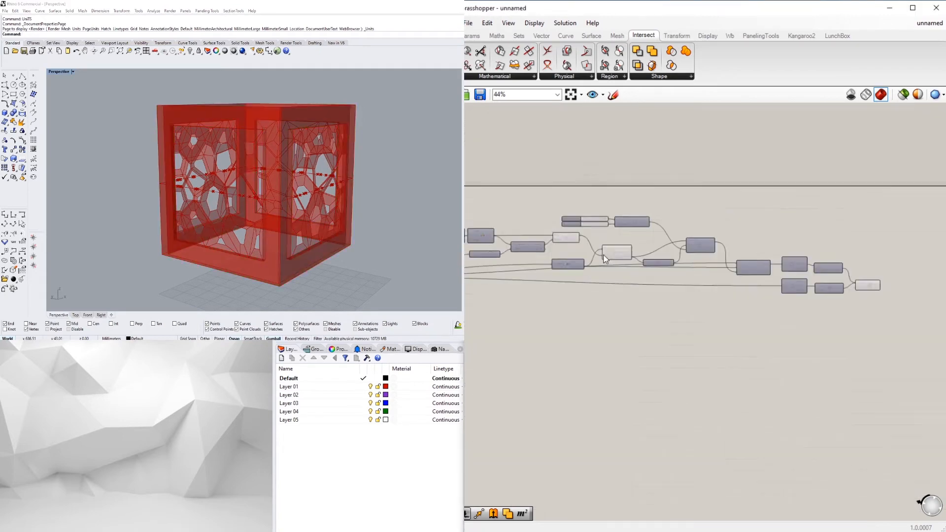
Turn off the previews of the Curve Closest Point and Brep | Brep components and inspect the panels.
{"action": "scroll", "coordinate": [561, 231], "scroll_direction": "up", "scroll_amount": 3}
{"action": "right_click", "coordinate": [643, 267]}
{"action": "left_click", "coordinate": [670, 287]}
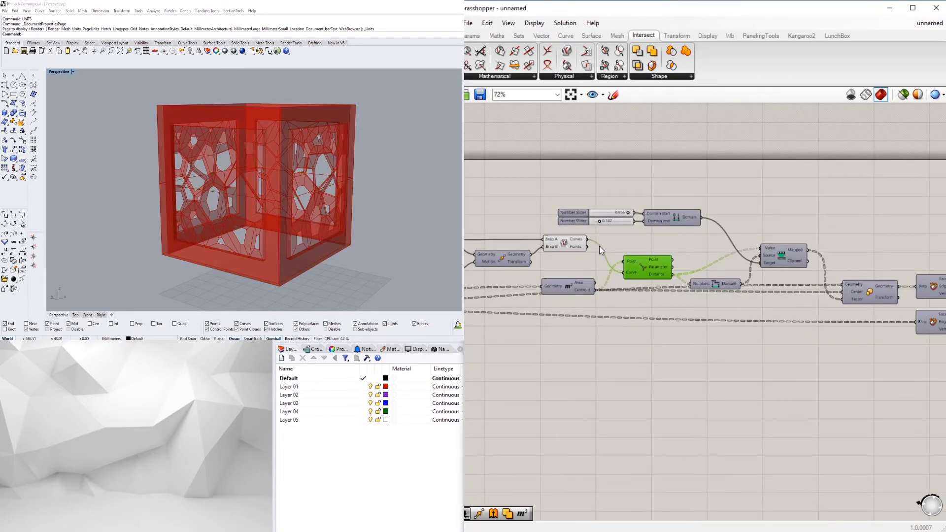
{"action": "right_click", "coordinate": [570, 247]}
{"action": "left_click", "coordinate": [591, 267]}
{"action": "right_click_drag", "start_coordinate": [305, 200], "coordinate": [273, 192]}
{"action": "scroll", "coordinate": [705, 239], "scroll_direction": "up", "scroll_amount": 3}
{"action": "right_click_drag", "start_coordinate": [561, 225], "coordinate": [733, 345]}
{"action": "scroll", "coordinate": [732, 345], "scroll_direction": "up", "scroll_amount": 6}
{"action": "scroll", "coordinate": [761, 281], "scroll_direction": "down", "scroll_amount": 6}
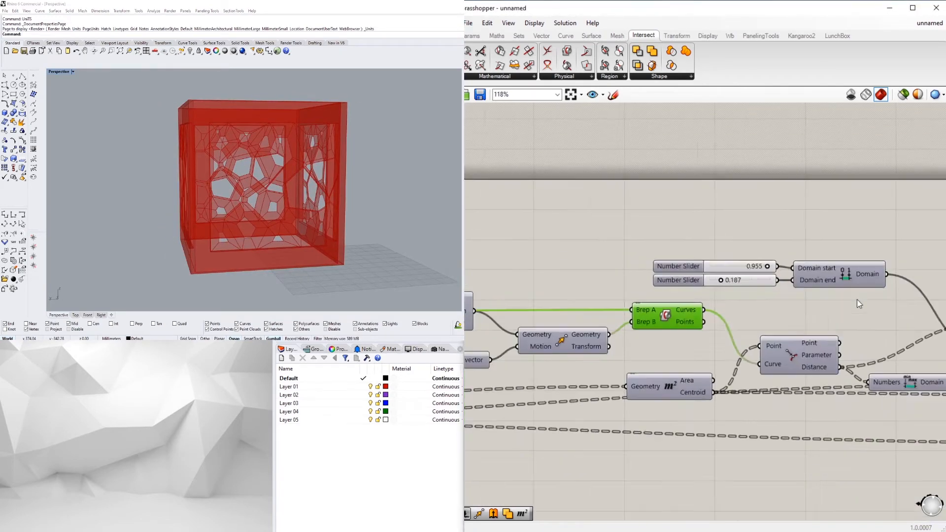
Add a Custom Preview component beside the Loft component and connect the Loft output to its Geometry input.
{"action": "right_click_drag", "start_coordinate": [856, 300], "coordinate": [497, 256]}
{"action": "right_click_drag", "start_coordinate": [929, 299], "coordinate": [647, 255]}
{"action": "scroll", "coordinate": [891, 338], "scroll_direction": "up", "scroll_amount": 2}
{"action": "double_click", "coordinate": [891, 340]}
{"action": "type", "text": "CUS"}
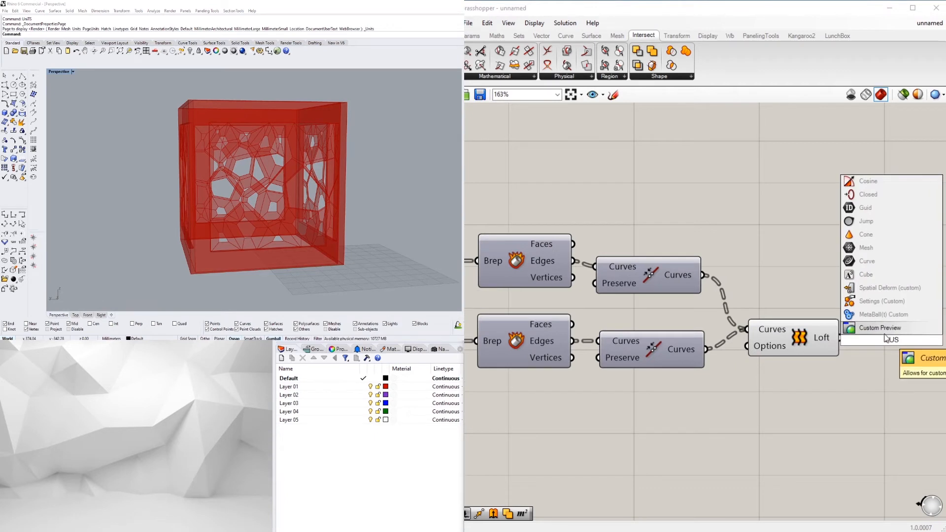
{"action": "left_click", "coordinate": [880, 330]}
{"action": "left_click_drag", "start_coordinate": [840, 337], "coordinate": [853, 330]}
{"action": "left_click_drag", "start_coordinate": [871, 340], "coordinate": [879, 357]}
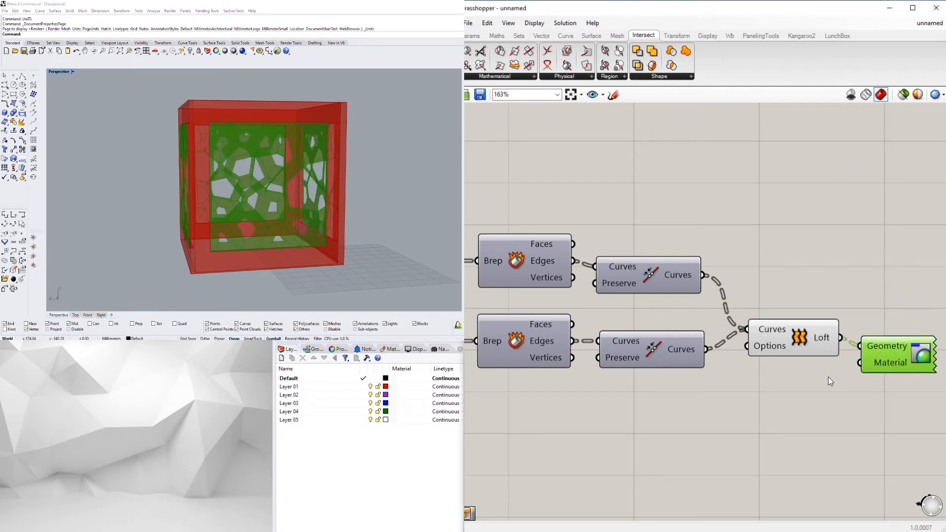
Add a Colour Swatch set to dark grey and connect it to the Custom Preview's Material input.
{"action": "double_click", "coordinate": [810, 373]}
{"action": "type", "text": "SWA"}
{"action": "left_click", "coordinate": [795, 335]}
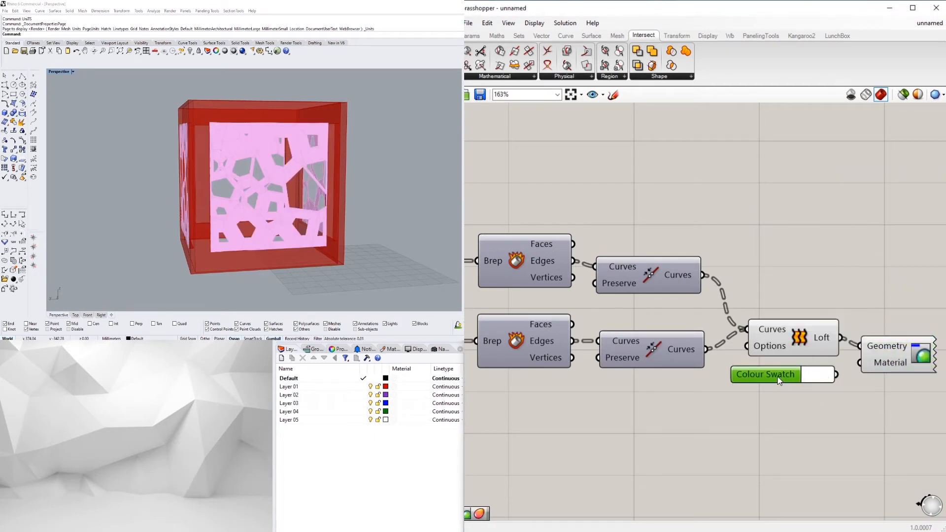
{"action": "left_click", "coordinate": [818, 374]}
{"action": "mouse_move", "coordinate": [881, 418]}
{"action": "left_mouse_down"}
{"action": "mouse_move", "coordinate": [892, 455]}
{"action": "mouse_move", "coordinate": [892, 433]}
{"action": "left_mouse_up"}
{"action": "left_click", "coordinate": [861, 257]}
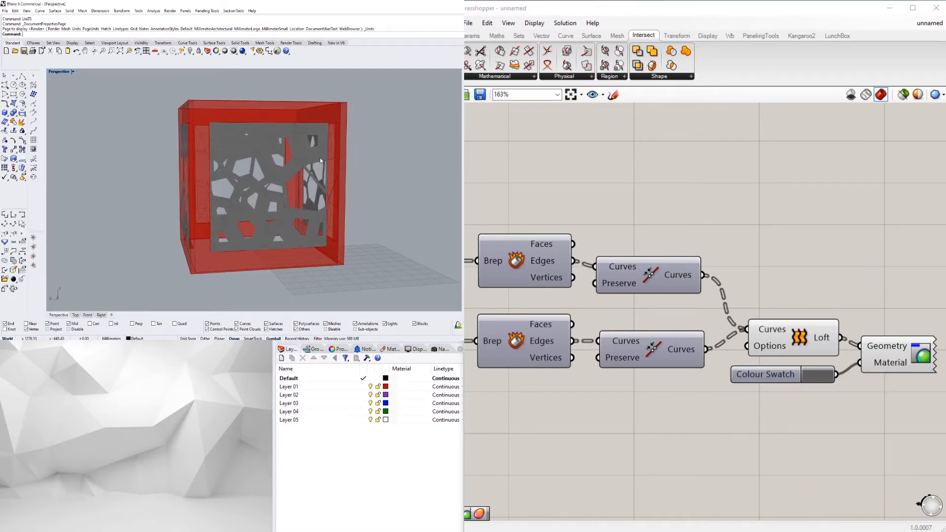
{"action": "mouse_move", "coordinate": [320, 158]}
{"action": "right_mouse_down"}
{"action": "mouse_move", "coordinate": [251, 166]}
{"action": "mouse_move", "coordinate": [320, 155]}
{"action": "right_mouse_up"}
Try the panel opening domain with a start of 1.000 and an end of 0.387.
{"action": "scroll", "coordinate": [788, 174], "scroll_direction": "down", "scroll_amount": 4}
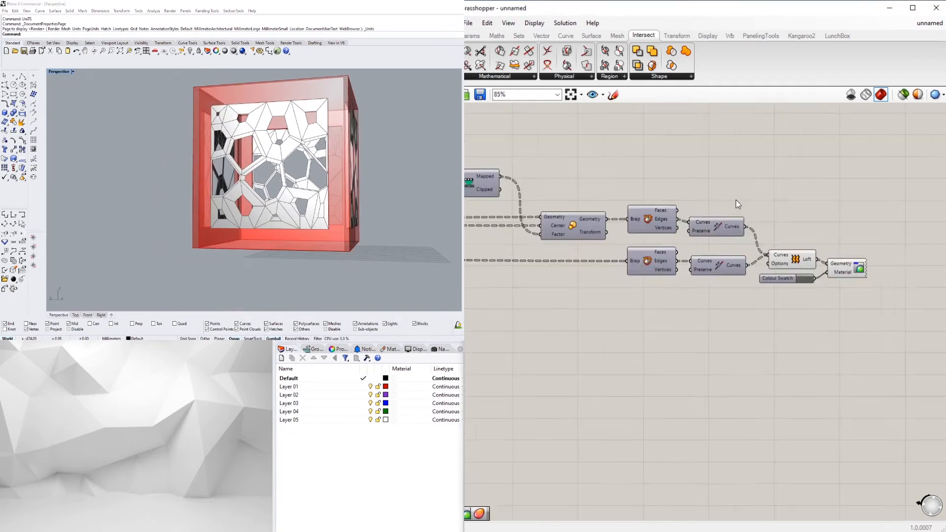
{"action": "right_click_drag", "start_coordinate": [473, 245], "coordinate": [796, 302]}
{"action": "right_click_drag", "start_coordinate": [534, 292], "coordinate": [596, 374]}
{"action": "scroll", "coordinate": [670, 273], "scroll_direction": "up", "scroll_amount": 6}
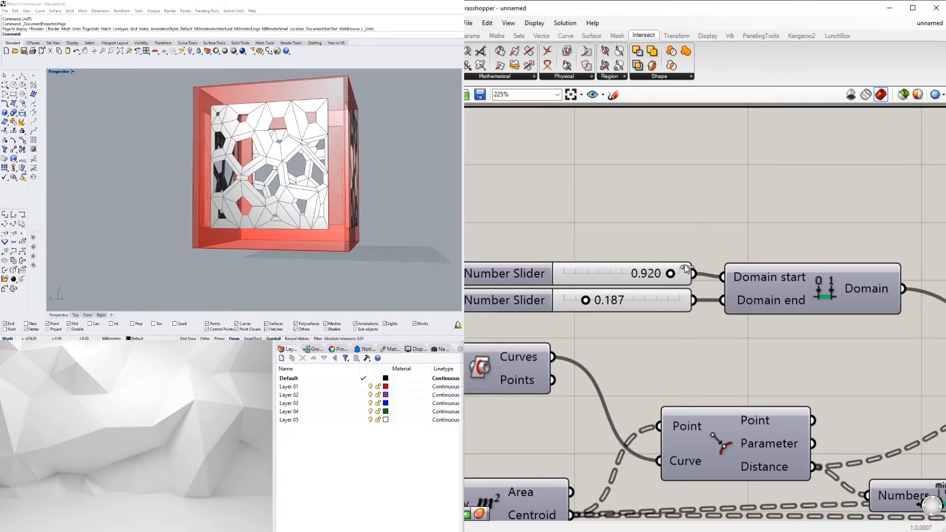
{"action": "left_click_drag", "start_coordinate": [596, 302], "coordinate": [609, 302]}
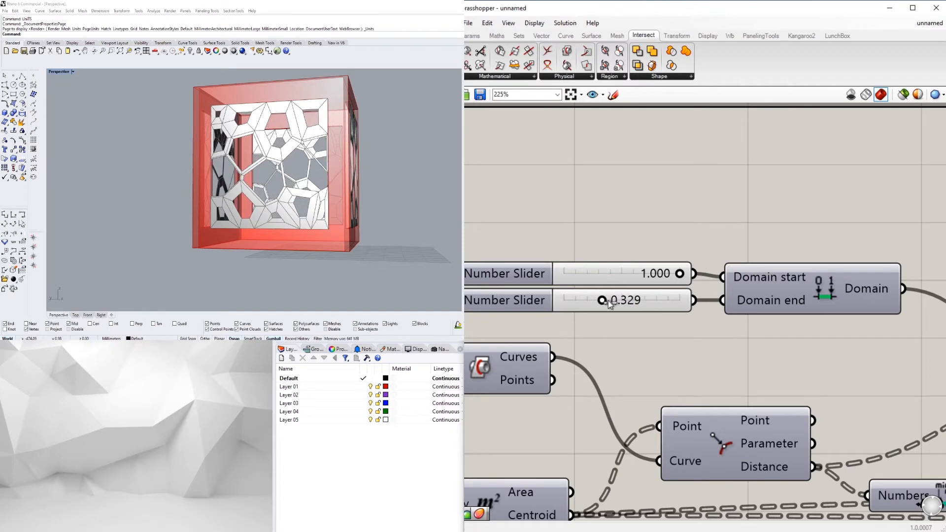
{"action": "right_click_drag", "start_coordinate": [276, 165], "coordinate": [382, 158]}
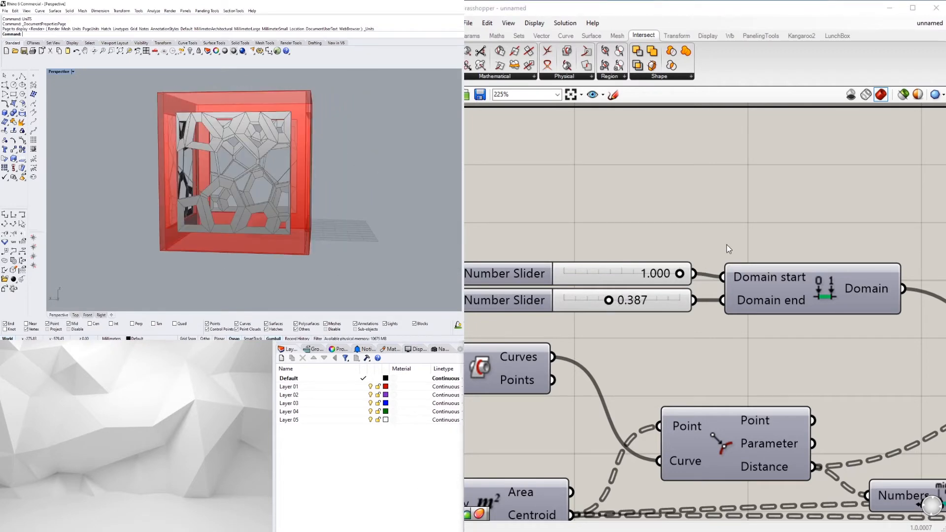
Try a factor of 72 for the Unit Z vector that moves the intersection face.
{"action": "scroll", "coordinate": [788, 296], "scroll_direction": "down", "scroll_amount": 7}
{"action": "right_click_drag", "start_coordinate": [597, 371], "coordinate": [777, 361]}
{"action": "scroll", "coordinate": [696, 362], "scroll_direction": "up", "scroll_amount": 6}
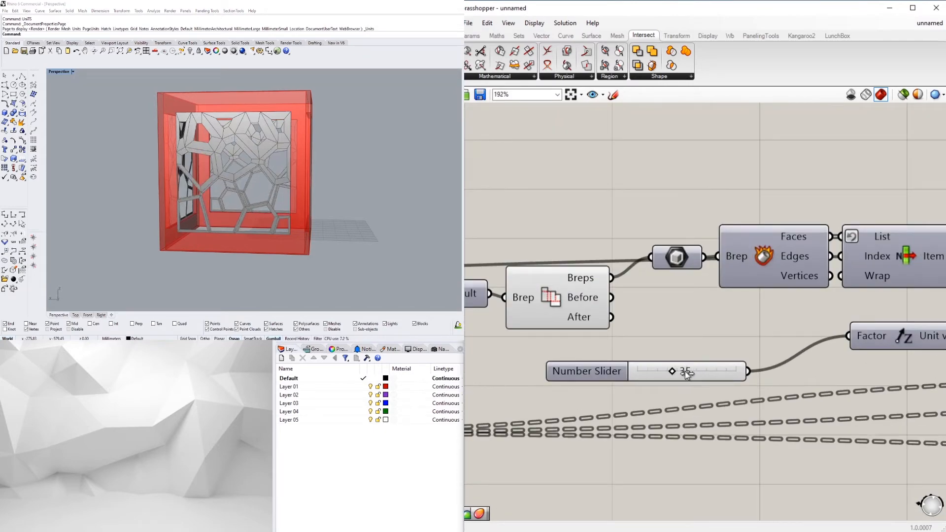
{"action": "left_click_drag", "start_coordinate": [708, 371], "coordinate": [742, 372]}
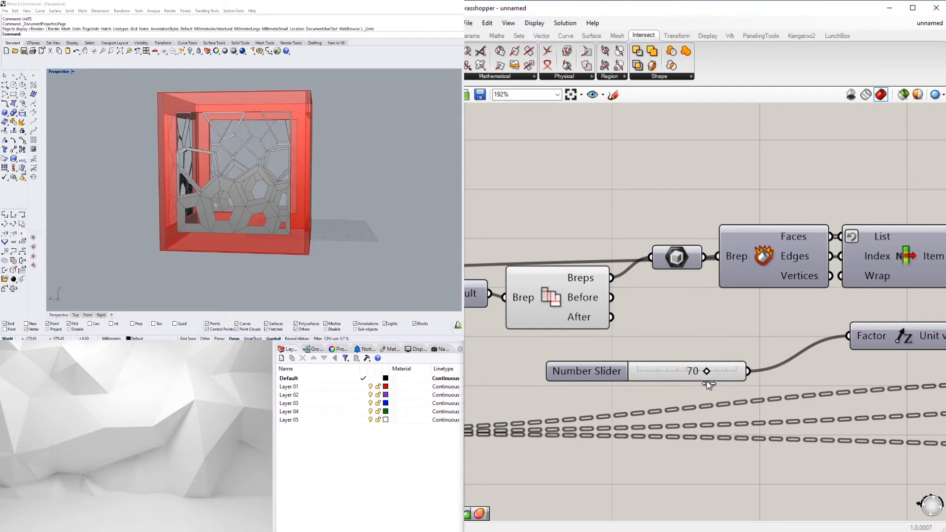
{"action": "right_click_drag", "start_coordinate": [160, 170], "coordinate": [276, 174]}
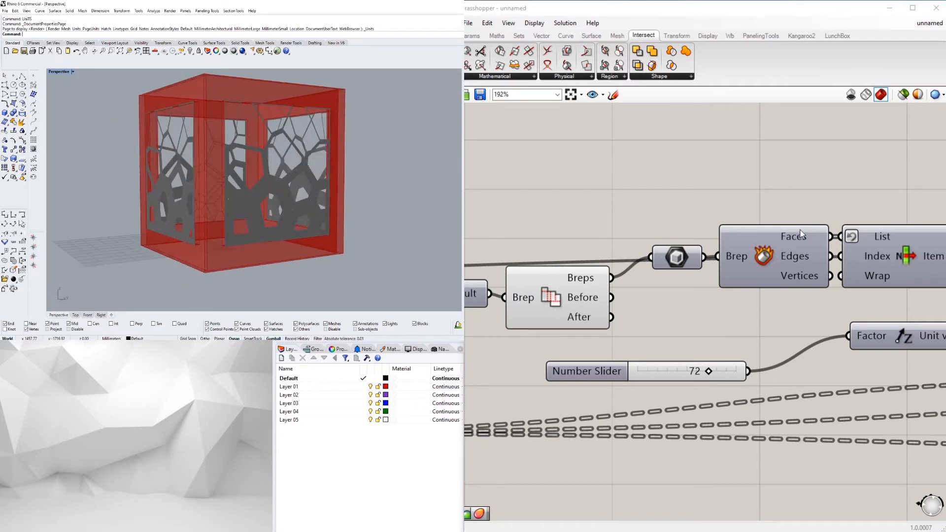
Set the population's Count slider to 50 to generate more Voronoi cells.
{"action": "scroll", "coordinate": [800, 234], "scroll_direction": "down", "scroll_amount": 5}
{"action": "right_click_drag", "start_coordinate": [692, 348], "coordinate": [896, 379]}
{"action": "scroll", "coordinate": [770, 295], "scroll_direction": "up", "scroll_amount": 5}
{"action": "scroll", "coordinate": [770, 295], "scroll_direction": "down", "scroll_amount": 5}
{"action": "right_click_drag", "start_coordinate": [770, 295], "coordinate": [907, 300]}
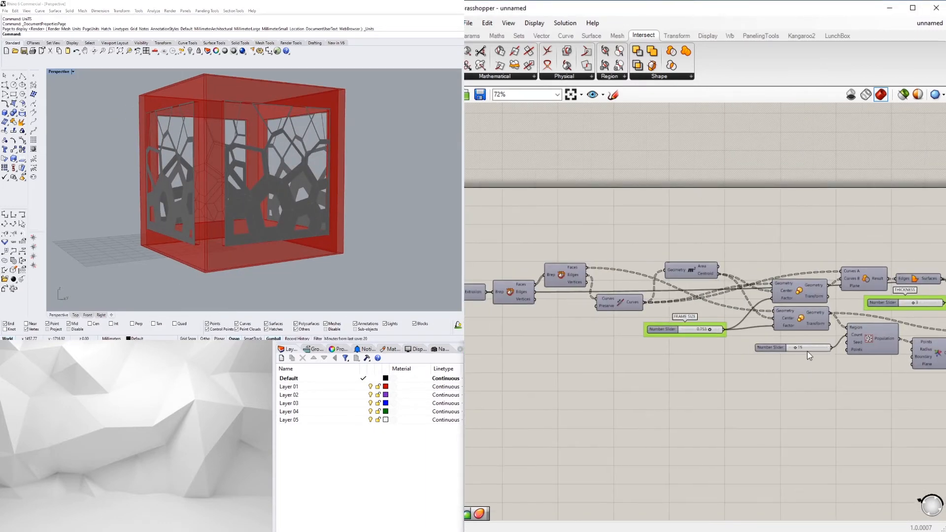
{"action": "scroll", "coordinate": [808, 350], "scroll_direction": "up", "scroll_amount": 5}
{"action": "left_click", "coordinate": [788, 341]}
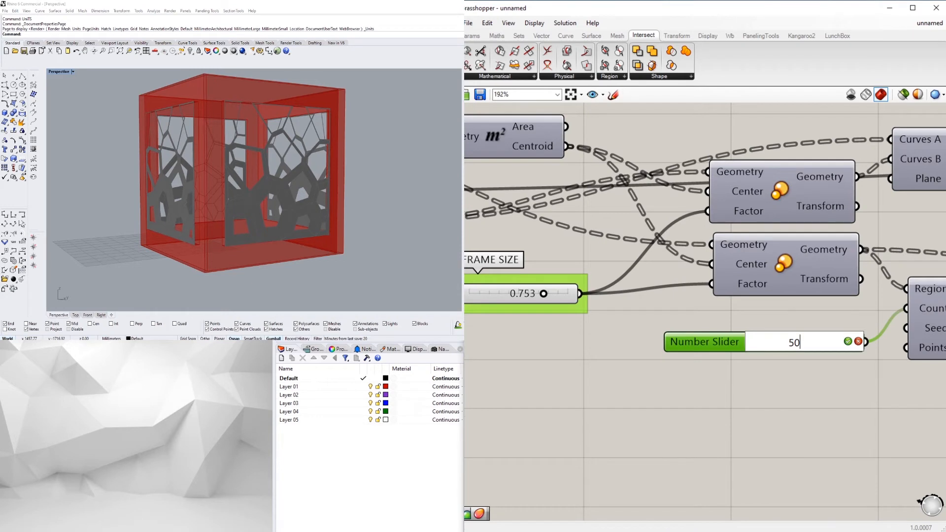
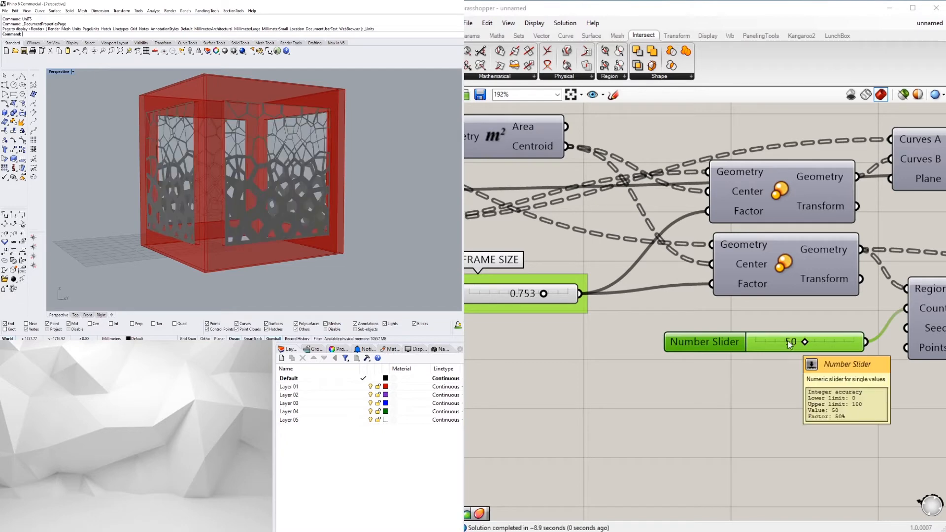
Set the panel opening domain's end to 0.142 and its start to 0.85.
{"action": "scroll", "coordinate": [251, 209], "scroll_direction": "down", "scroll_amount": 5}
{"action": "right_click_drag", "start_coordinate": [251, 209], "coordinate": [143, 200]}
{"action": "scroll", "coordinate": [241, 202], "scroll_direction": "up", "scroll_amount": 6}
{"action": "scroll", "coordinate": [569, 248], "scroll_direction": "down", "scroll_amount": 4}
{"action": "right_click_drag", "start_coordinate": [887, 271], "coordinate": [719, 274]}
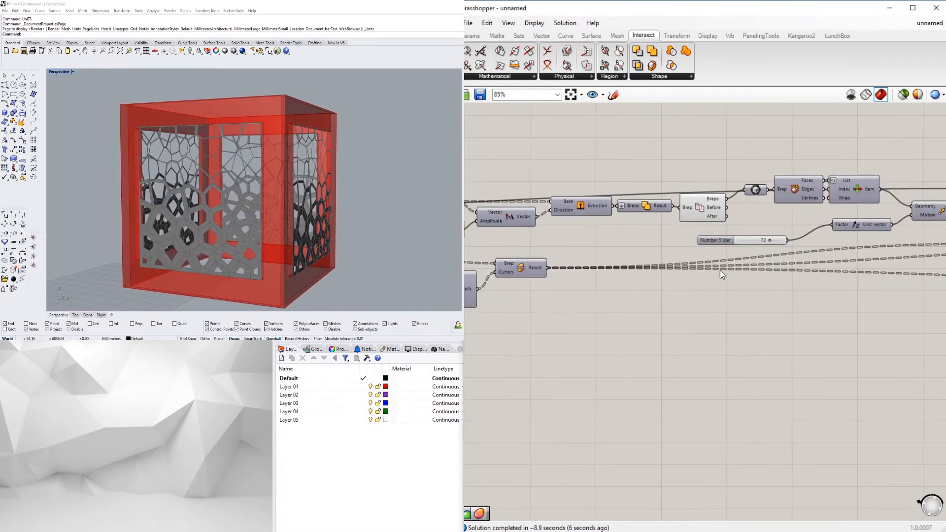
{"action": "scroll", "coordinate": [702, 271], "scroll_direction": "down", "scroll_amount": 5}
{"action": "scroll", "coordinate": [768, 225], "scroll_direction": "up", "scroll_amount": 11}
{"action": "scroll", "coordinate": [742, 235], "scroll_direction": "up", "scroll_amount": 5}
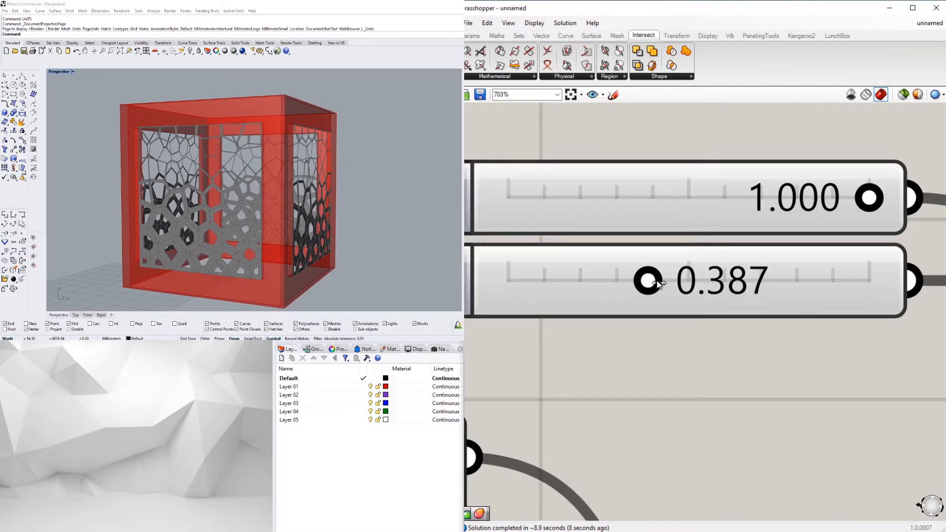
{"action": "left_click_drag", "start_coordinate": [665, 284], "coordinate": [555, 294]}
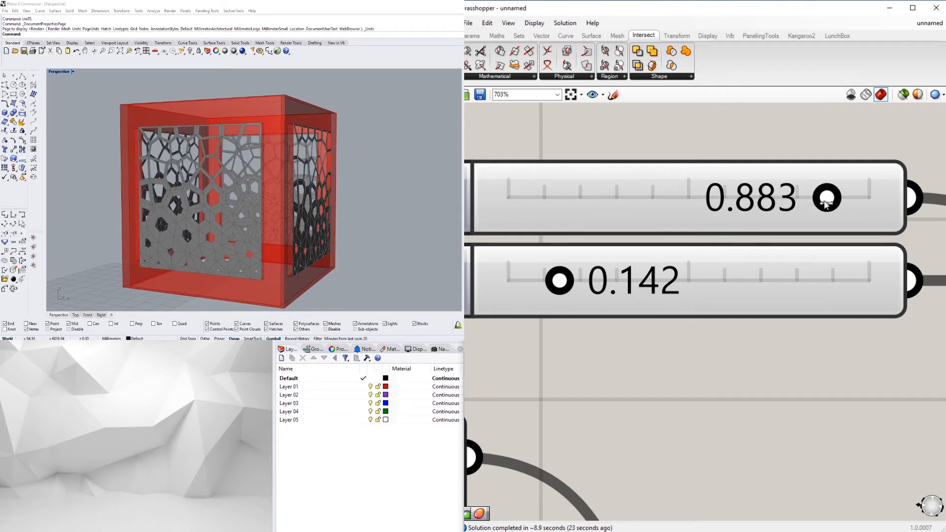
{"action": "double_click", "coordinate": [792, 199]}
{"action": "type", "text": ".85"}
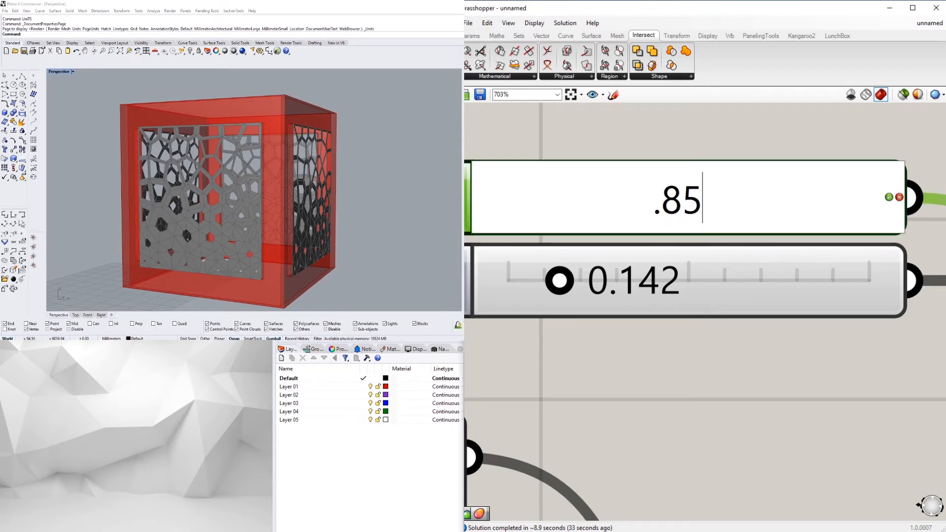
{"action": "key", "text": "Return"}
{"action": "scroll", "coordinate": [590, 227], "scroll_direction": "down", "scroll_amount": 5}
{"action": "left_click", "coordinate": [701, 312]}
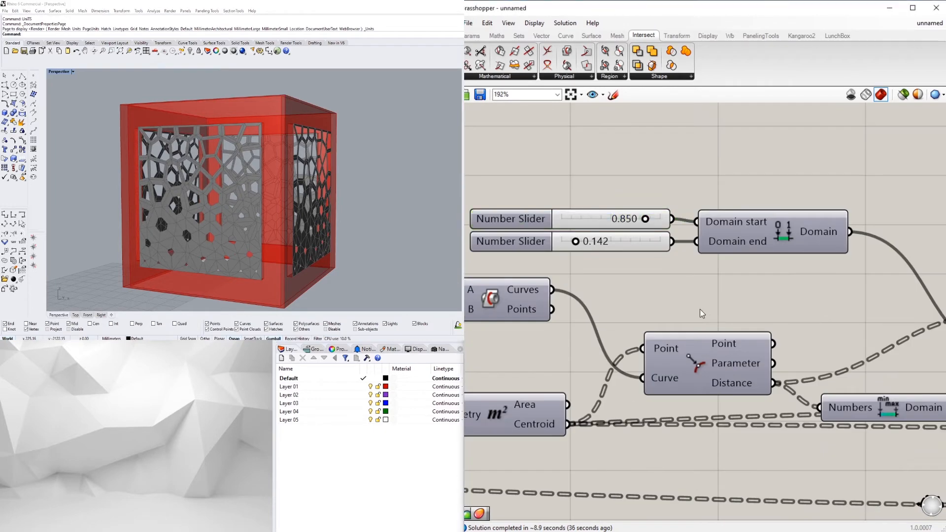
Set the factor slider of the Unit Z vector moving the intersection face to 81.
{"action": "scroll", "coordinate": [701, 312], "scroll_direction": "down", "scroll_amount": 4}
{"action": "right_click_drag", "start_coordinate": [665, 333], "coordinate": [505, 247]}
{"action": "scroll", "coordinate": [734, 236], "scroll_direction": "down", "scroll_amount": 4}
{"action": "scroll", "coordinate": [660, 257], "scroll_direction": "up", "scroll_amount": 4}
{"action": "scroll", "coordinate": [708, 320], "scroll_direction": "up", "scroll_amount": 5}
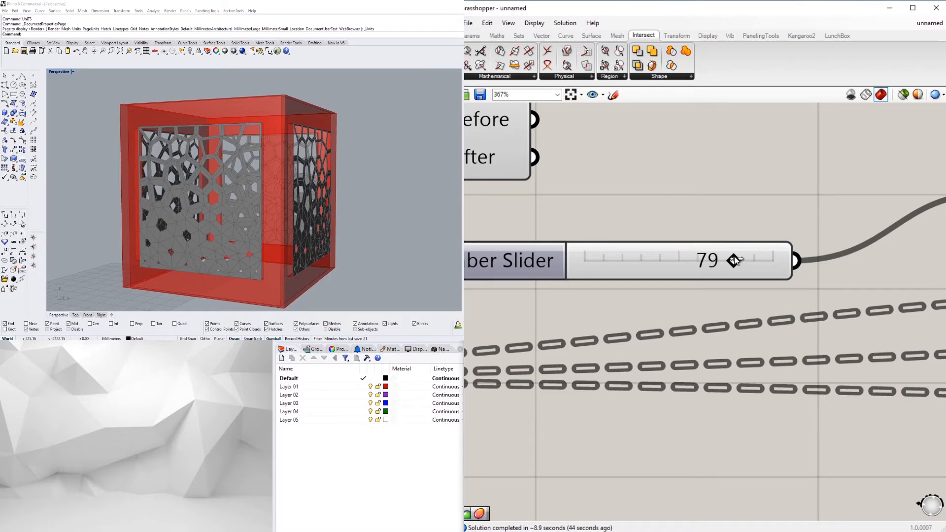
{"action": "right_click_drag", "start_coordinate": [246, 207], "coordinate": [328, 199]}
Change the panels' Colour Swatch to green and view the cube from another side.
{"action": "scroll", "coordinate": [228, 204], "scroll_direction": "down", "scroll_amount": 2}
{"action": "scroll", "coordinate": [856, 240], "scroll_direction": "down", "scroll_amount": 8}
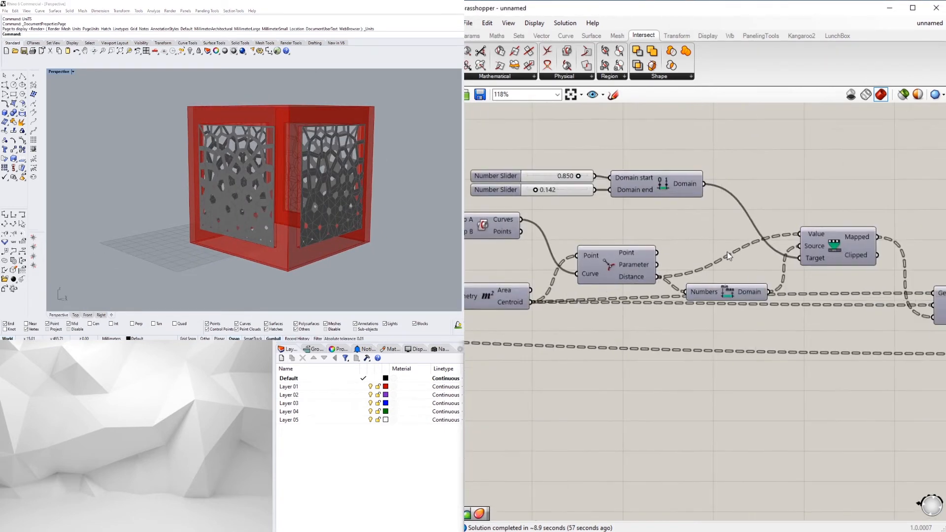
{"action": "scroll", "coordinate": [700, 265], "scroll_direction": "up", "scroll_amount": 5}
{"action": "left_click", "coordinate": [747, 297]}
{"action": "left_click", "coordinate": [787, 343]}
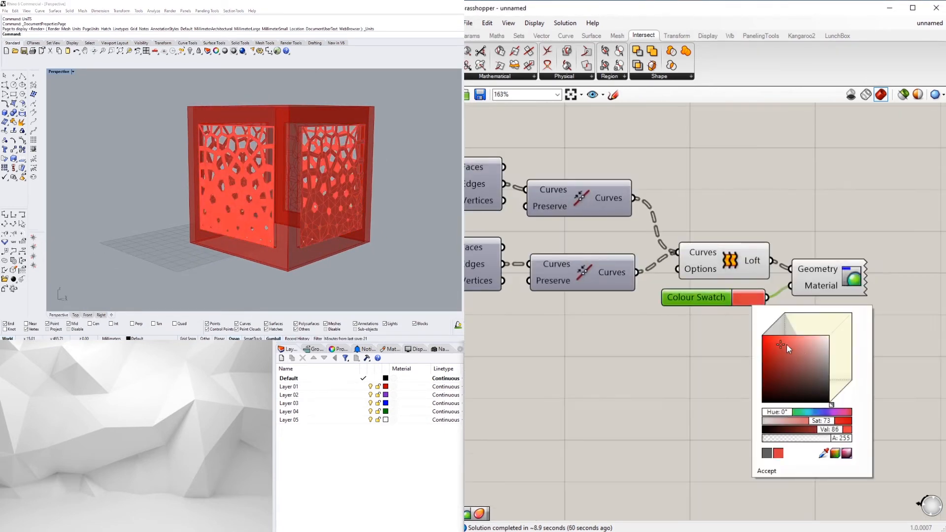
{"action": "left_click_drag", "start_coordinate": [787, 413], "coordinate": [798, 413]}
{"action": "left_click_drag", "start_coordinate": [795, 334], "coordinate": [788, 354]}
{"action": "right_click_drag", "start_coordinate": [281, 191], "coordinate": [394, 175]}
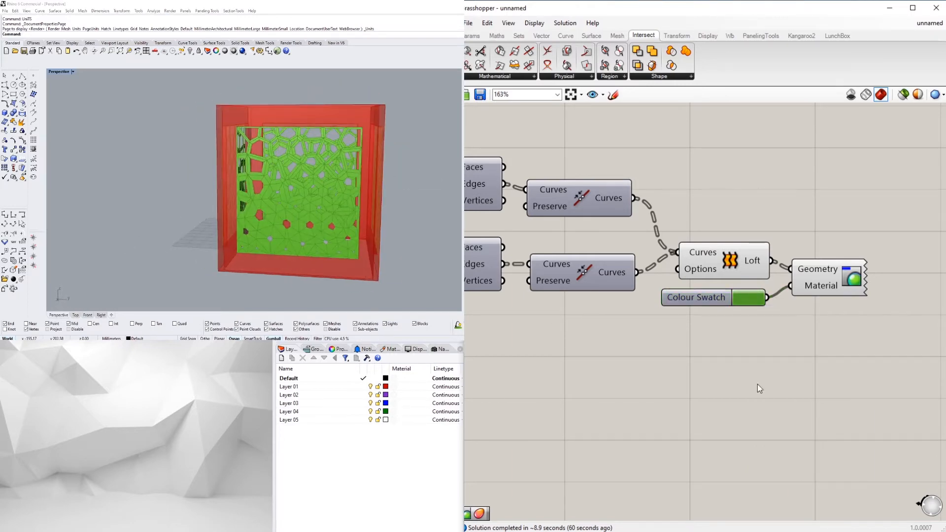
Duplicate the Custom Preview and its Colour Swatch into the empty space below the definition.
{"action": "scroll", "coordinate": [790, 330], "scroll_direction": "down", "scroll_amount": 2}
{"action": "scroll", "coordinate": [762, 302], "scroll_direction": "down", "scroll_amount": 3}
{"action": "left_click", "coordinate": [792, 300]}
{"action": "scroll", "coordinate": [809, 310], "scroll_direction": "down", "scroll_amount": 2}
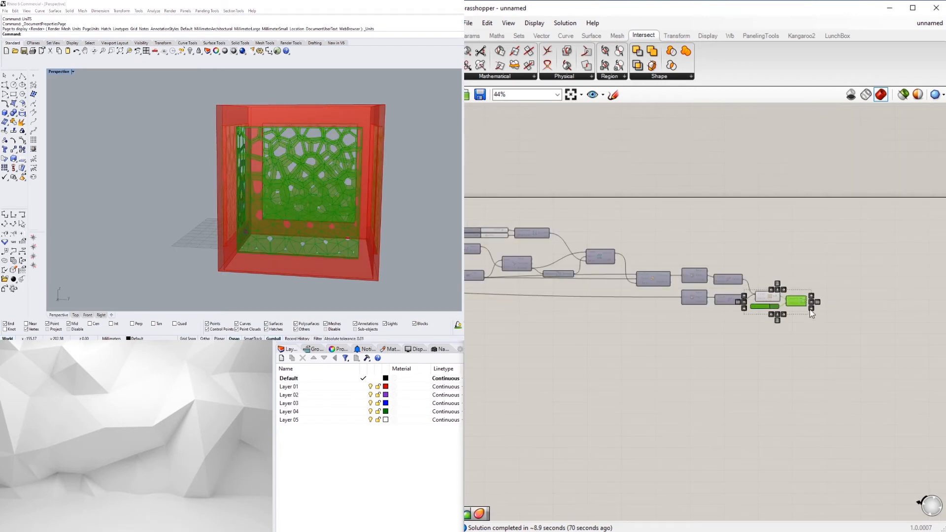
{"action": "left_click_drag", "start_coordinate": [522, 341], "coordinate": [524, 341], "text": "alt"}
{"action": "right_click_drag", "start_coordinate": [602, 354], "coordinate": [849, 354]}
{"action": "left_click", "coordinate": [849, 354]}
{"action": "scroll", "coordinate": [586, 282], "scroll_direction": "up", "scroll_amount": 6}
Connect the Breps output of Merge Faces to the Geometry input of the duplicated Custom Preview.
{"action": "right_click_drag", "start_coordinate": [587, 283], "coordinate": [646, 300]}
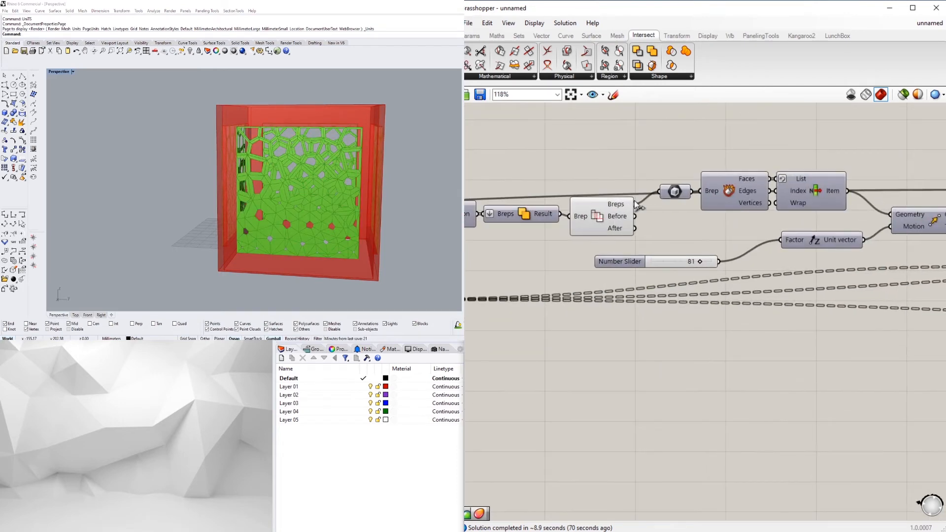
{"action": "scroll", "coordinate": [662, 247], "scroll_direction": "down", "scroll_amount": 6}
{"action": "left_click_drag", "start_coordinate": [638, 203], "coordinate": [857, 321]}
{"action": "scroll", "coordinate": [755, 333], "scroll_direction": "up", "scroll_amount": 5}
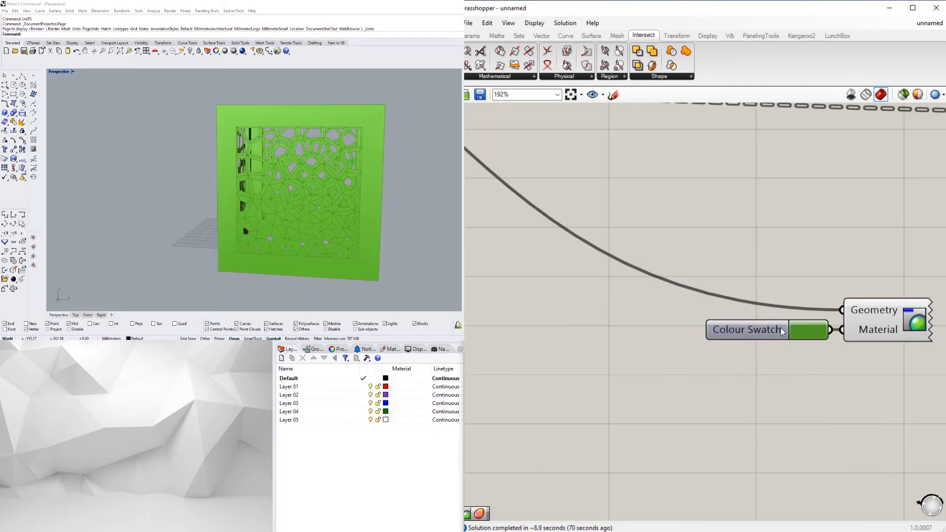
{"action": "scroll", "coordinate": [778, 329], "scroll_direction": "up", "scroll_amount": 1}
Change the frame's Colour Swatch to dark grey and check the cube from a corner view.
{"action": "left_click_drag", "start_coordinate": [775, 327], "coordinate": [774, 340]}
{"action": "left_click", "coordinate": [815, 341]}
{"action": "left_click_drag", "start_coordinate": [855, 393], "coordinate": [934, 415]}
{"action": "left_click", "coordinate": [830, 506]}
{"action": "right_click_drag", "start_coordinate": [256, 216], "coordinate": [282, 170]}
Look through the definition from the frame's Custom Preview back to the frame size, thickness and population components.
{"action": "scroll", "coordinate": [729, 226], "scroll_direction": "down", "scroll_amount": 5}
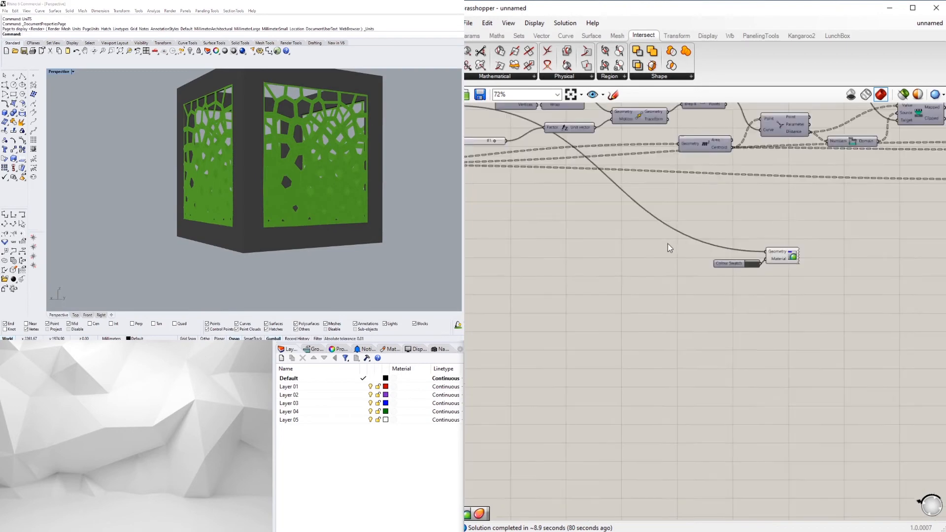
{"action": "scroll", "coordinate": [668, 247], "scroll_direction": "down", "scroll_amount": 2}
{"action": "right_click_drag", "start_coordinate": [513, 223], "coordinate": [661, 336]}
{"action": "scroll", "coordinate": [718, 281], "scroll_direction": "up", "scroll_amount": 4}
{"action": "left_click", "coordinate": [718, 281]}
{"action": "scroll", "coordinate": [676, 320], "scroll_direction": "down", "scroll_amount": 2}
{"action": "left_click", "coordinate": [595, 367]}
{"action": "right_click_drag", "start_coordinate": [512, 389], "coordinate": [704, 379]}
{"action": "scroll", "coordinate": [704, 379], "scroll_direction": "down", "scroll_amount": 1}
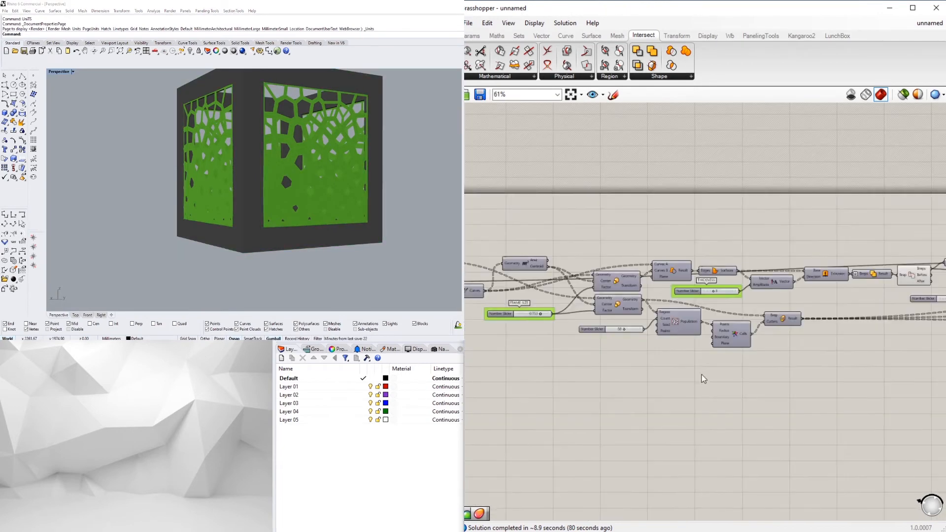
{"action": "mouse_move", "coordinate": [471, 374]}
{"action": "right_mouse_down"}
{"action": "mouse_move", "coordinate": [857, 348]}
{"action": "mouse_move", "coordinate": [473, 359]}
{"action": "right_mouse_up"}
{"action": "right_click_drag", "start_coordinate": [914, 359], "coordinate": [734, 349]}
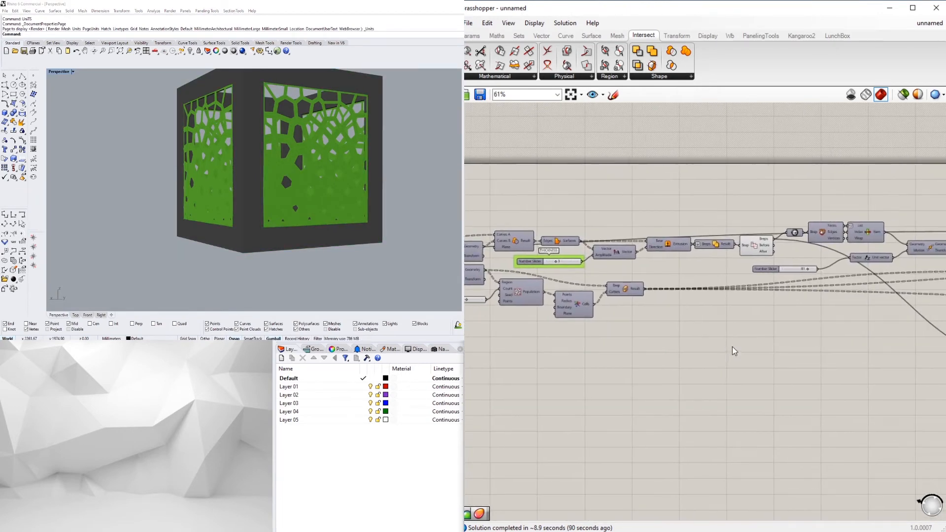
{"action": "right_click_drag", "start_coordinate": [777, 281], "coordinate": [536, 288]}
{"action": "right_click_drag", "start_coordinate": [796, 310], "coordinate": [727, 316]}
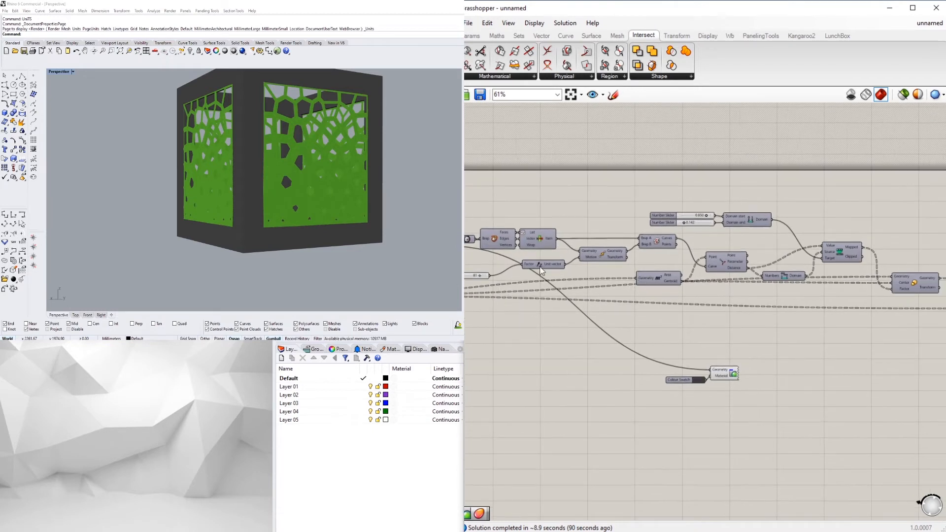
Add an Extrude component and connect the List Item's face output to its Base input.
{"action": "right_click", "coordinate": [538, 246]}
{"action": "double_click", "coordinate": [679, 335]}
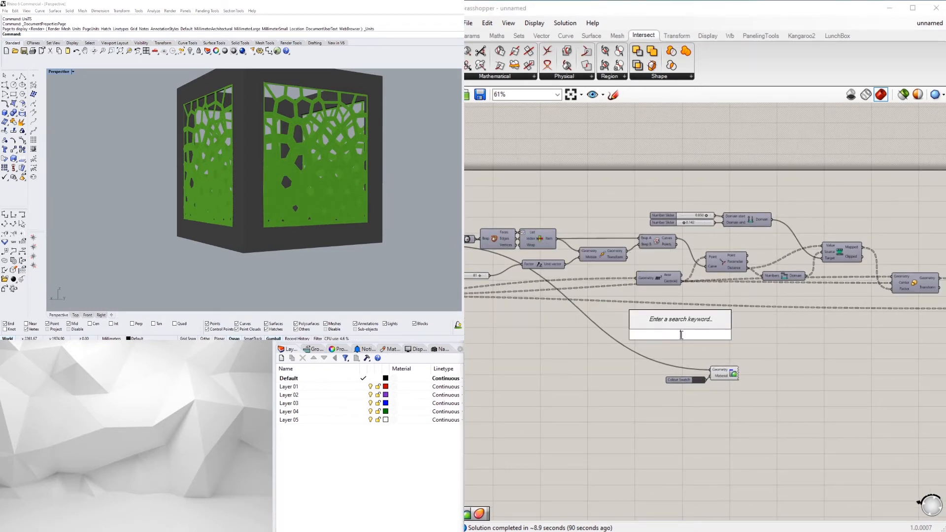
{"action": "type", "text": "extr"}
{"action": "left_click", "coordinate": [668, 322]}
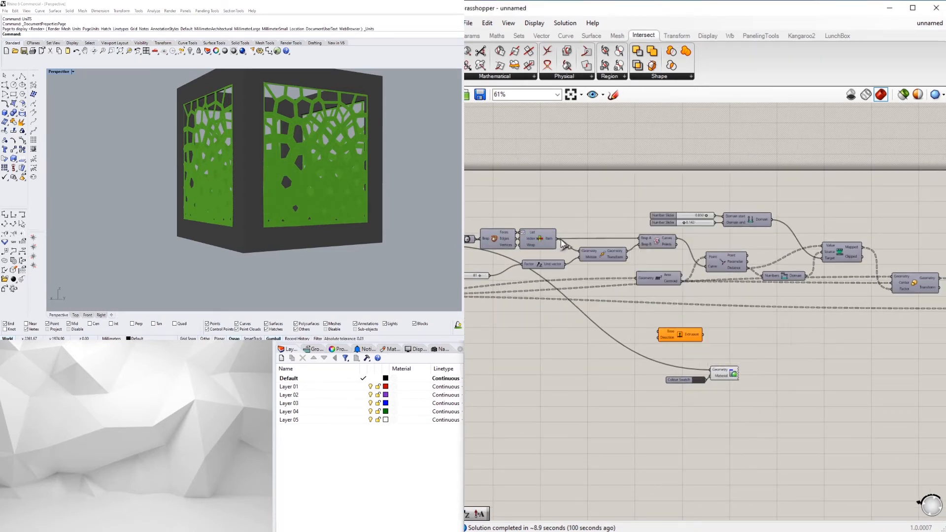
{"action": "left_click_drag", "start_coordinate": [665, 332], "coordinate": [691, 325]}
Add a Unit Z component and connect it to the Direction input of the new Extrude component.
{"action": "scroll", "coordinate": [659, 334], "scroll_direction": "up", "scroll_amount": 4}
{"action": "double_click", "coordinate": [655, 334]}
{"action": "type", "text": "z"}
{"action": "left_click", "coordinate": [662, 322]}
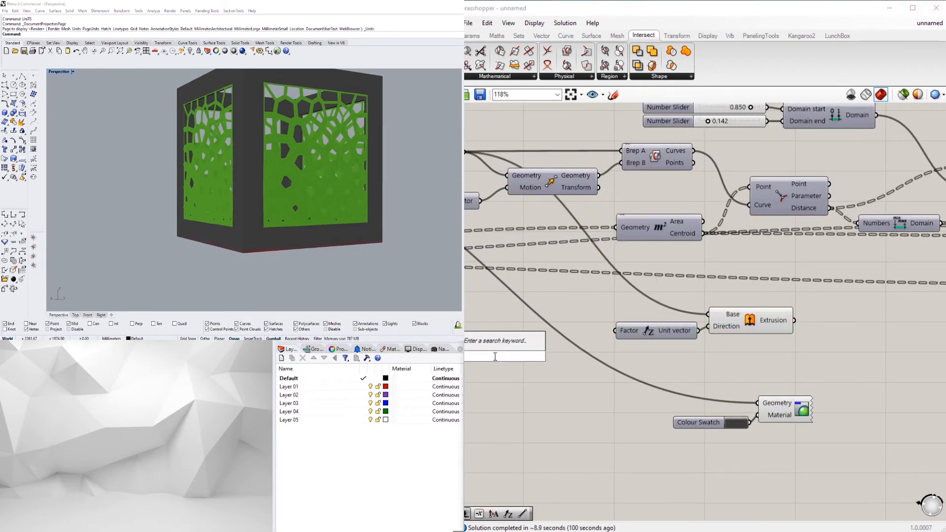
Add a Negative component driven by the THICKNESS slider and connect its result to the new Unit Z's Factor input.
{"action": "type", "text": "neg"}
{"action": "left_click", "coordinate": [494, 344]}
{"action": "right_click_drag", "start_coordinate": [493, 358], "coordinate": [625, 371]}
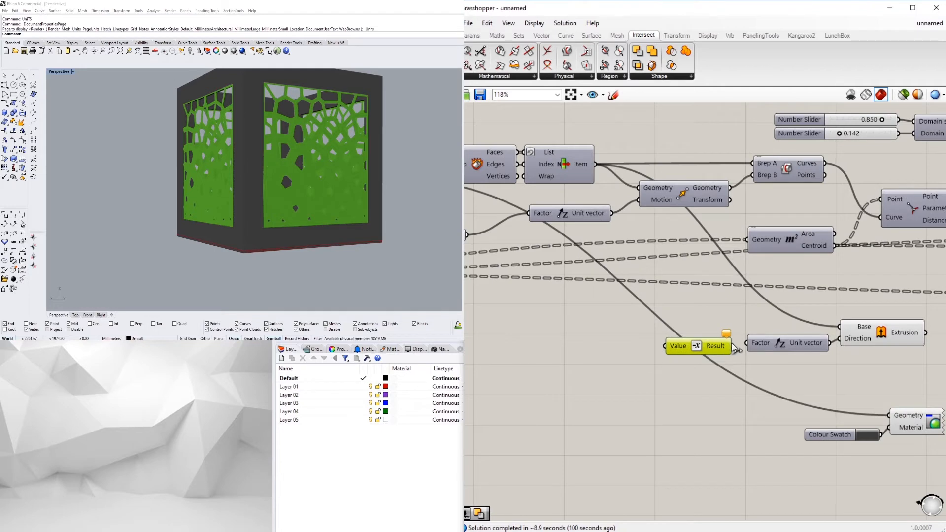
{"action": "scroll", "coordinate": [532, 367], "scroll_direction": "down", "scroll_amount": 3}
{"action": "right_click_drag", "start_coordinate": [531, 367], "coordinate": [822, 325]}
{"action": "scroll", "coordinate": [695, 234], "scroll_direction": "down", "scroll_amount": 5}
{"action": "left_click_drag", "start_coordinate": [691, 226], "coordinate": [813, 229]}
{"action": "scroll", "coordinate": [827, 256], "scroll_direction": "up", "scroll_amount": 5}
{"action": "right_click_drag", "start_coordinate": [791, 286], "coordinate": [629, 366]}
{"action": "left_click", "coordinate": [753, 337]}
{"action": "scroll", "coordinate": [754, 337], "scroll_direction": "up", "scroll_amount": 3}
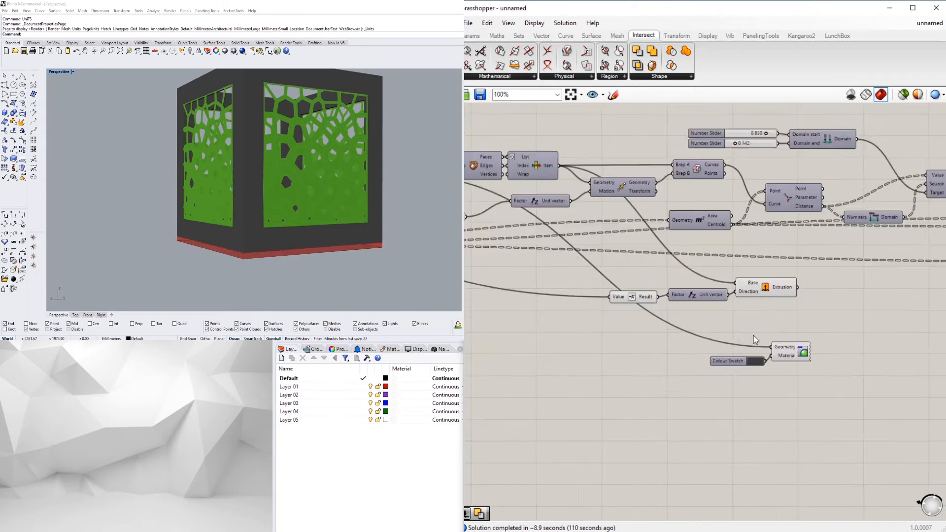
Connect the base Extrude's Extrusion output to the frame's Custom Preview as additional geometry.
{"action": "right_click_drag", "start_coordinate": [790, 322], "coordinate": [750, 318]}
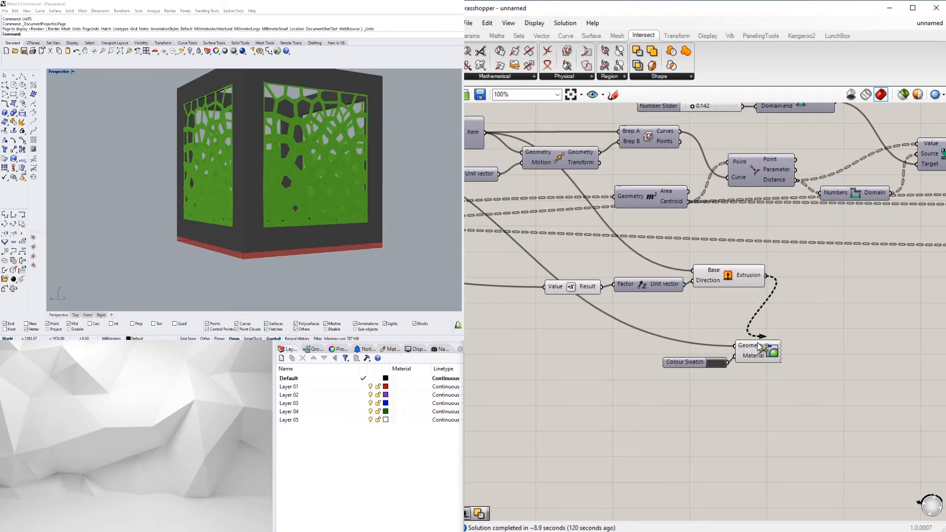
{"action": "left_click_drag", "start_coordinate": [758, 346], "coordinate": [758, 347]}
{"action": "scroll", "coordinate": [624, 292], "scroll_direction": "up", "scroll_amount": 1}
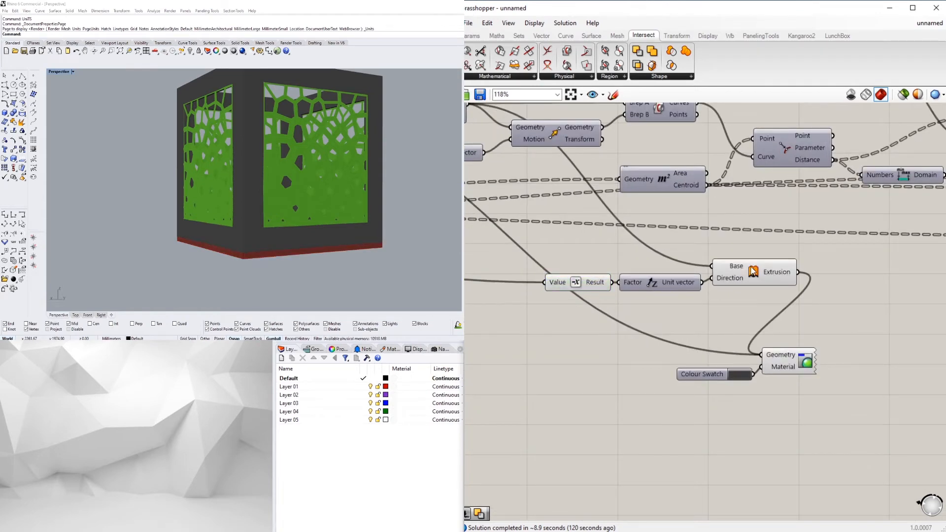
Arrange the base's Negative, Unit Z and Extrude components with the dark Colour Swatch and Custom Preview placed beside them.
{"action": "scroll", "coordinate": [731, 336], "scroll_direction": "down", "scroll_amount": 4}
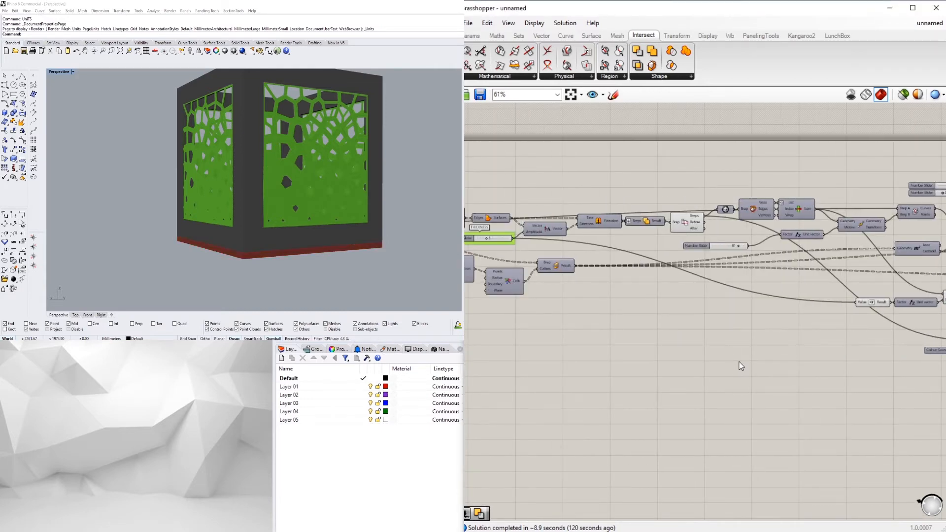
{"action": "scroll", "coordinate": [739, 363], "scroll_direction": "down", "scroll_amount": 2}
{"action": "right_click_drag", "start_coordinate": [877, 316], "coordinate": [726, 326]}
{"action": "scroll", "coordinate": [727, 326], "scroll_direction": "up", "scroll_amount": 4}
{"action": "left_click_drag", "start_coordinate": [837, 429], "coordinate": [778, 387]}
{"action": "left_click_drag", "start_coordinate": [821, 395], "coordinate": [879, 358]}
{"action": "left_click", "coordinate": [729, 371]}
{"action": "scroll", "coordinate": [724, 371], "scroll_direction": "up", "scroll_amount": 2}
{"action": "right_click_drag", "start_coordinate": [724, 372], "coordinate": [700, 388]}
{"action": "left_click_drag", "start_coordinate": [741, 348], "coordinate": [673, 343]}
{"action": "left_click", "coordinate": [742, 402]}
{"action": "scroll", "coordinate": [877, 400], "scroll_direction": "up", "scroll_amount": 1}
{"action": "left_click_drag", "start_coordinate": [875, 395], "coordinate": [839, 363]}
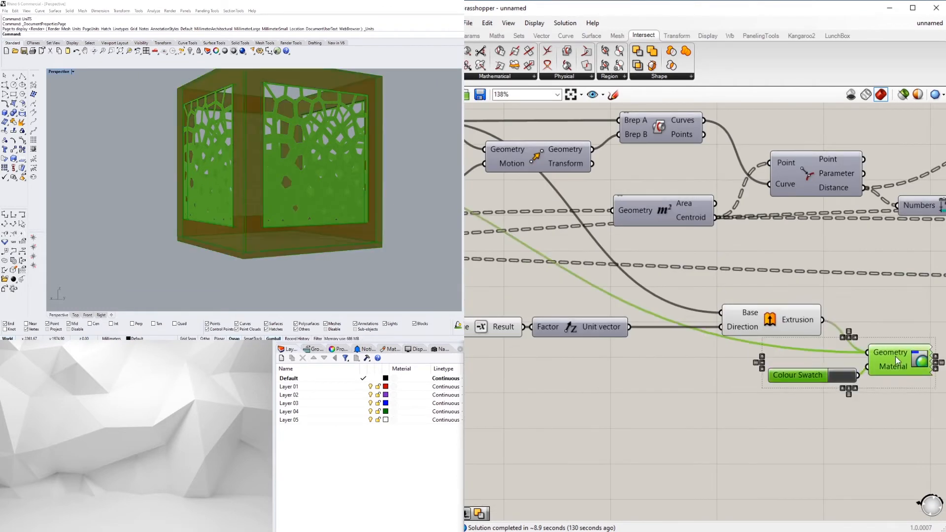
{"action": "left_click_drag", "start_coordinate": [902, 357], "coordinate": [884, 364]}
{"action": "left_click", "coordinate": [879, 409]}
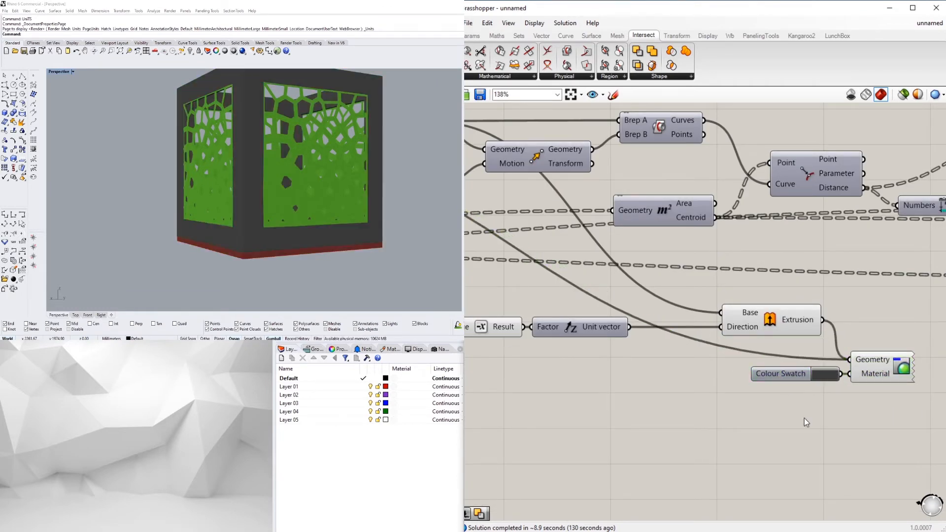
Move the whole base extrusion group, including its Custom Preview and Colour Swatch, closer to the main definition.
{"action": "scroll", "coordinate": [804, 418], "scroll_direction": "down", "scroll_amount": 7}
{"action": "right_click_drag", "start_coordinate": [628, 451], "coordinate": [766, 409]}
{"action": "right_click_drag", "start_coordinate": [777, 444], "coordinate": [610, 437]}
{"action": "left_click_drag", "start_coordinate": [840, 421], "coordinate": [642, 337]}
{"action": "scroll", "coordinate": [692, 337], "scroll_direction": "up", "scroll_amount": 3}
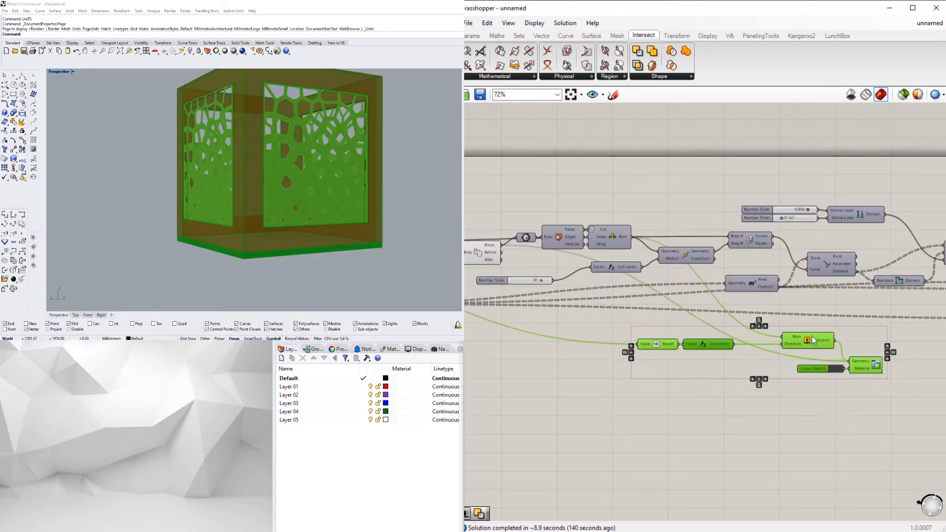
{"action": "left_click_drag", "start_coordinate": [812, 336], "coordinate": [758, 330]}
{"action": "left_click", "coordinate": [819, 305]}
Turn off the default preview of the base Extrude component.
{"action": "scroll", "coordinate": [822, 304], "scroll_direction": "down", "scroll_amount": 3}
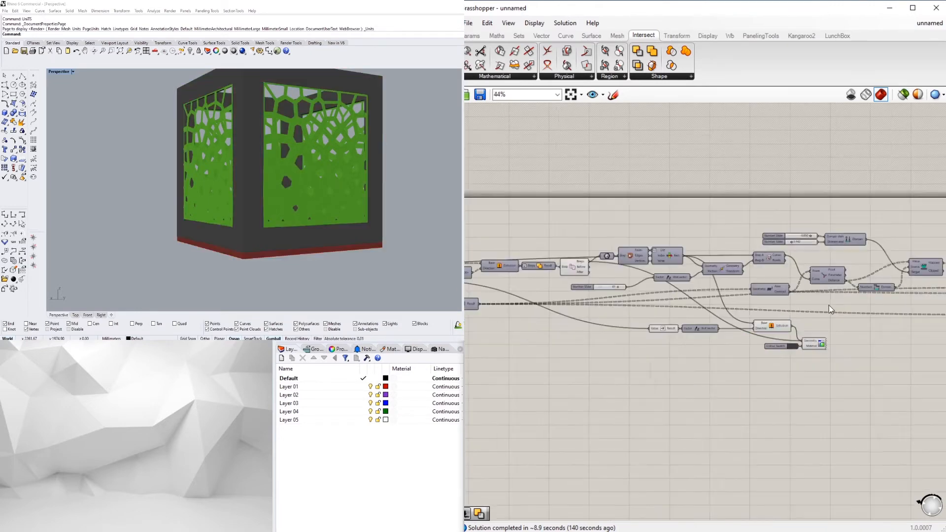
{"action": "scroll", "coordinate": [788, 310], "scroll_direction": "up", "scroll_amount": 4}
{"action": "scroll", "coordinate": [640, 296], "scroll_direction": "down", "scroll_amount": 3}
{"action": "right_click_drag", "start_coordinate": [719, 268], "coordinate": [726, 247]}
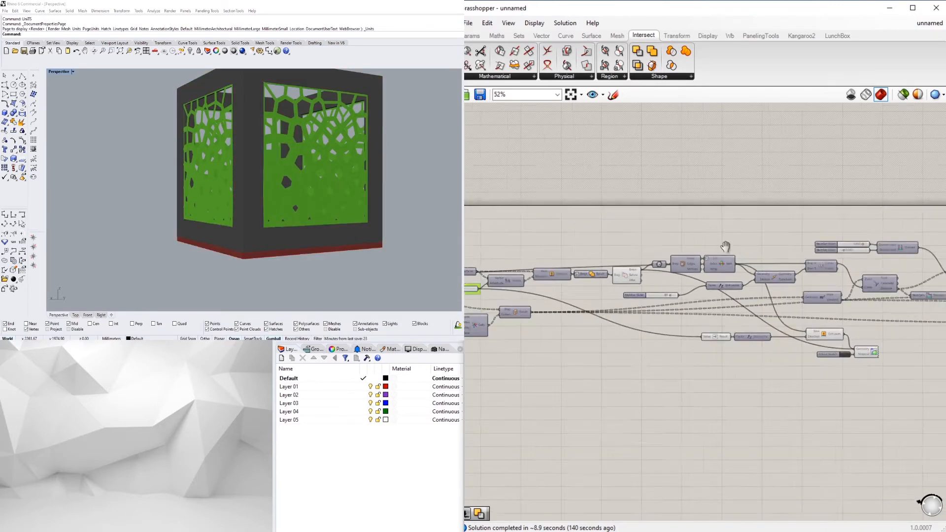
{"action": "scroll", "coordinate": [857, 329], "scroll_direction": "up", "scroll_amount": 3}
{"action": "left_click", "coordinate": [795, 335]}
{"action": "middle_click", "coordinate": [796, 334]}
{"action": "left_click", "coordinate": [826, 307]}
Add a Brep Join component after the panels' Loft and connect the Loft output to its Breps input.
{"action": "right_click_drag", "start_coordinate": [398, 228], "coordinate": [244, 200]}
{"action": "scroll", "coordinate": [370, 212], "scroll_direction": "down", "scroll_amount": 4}
{"action": "scroll", "coordinate": [670, 320], "scroll_direction": "down", "scroll_amount": 5}
{"action": "scroll", "coordinate": [936, 358], "scroll_direction": "up", "scroll_amount": 6}
{"action": "right_click_drag", "start_coordinate": [937, 358], "coordinate": [672, 307]}
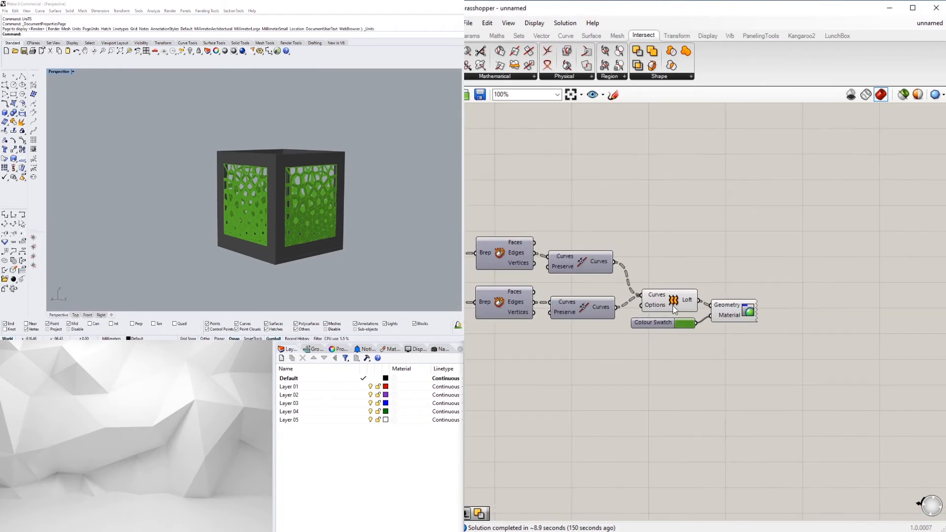
{"action": "scroll", "coordinate": [640, 293], "scroll_direction": "up", "scroll_amount": 2}
{"action": "double_click", "coordinate": [739, 241]}
{"action": "type", "text": "Ex"}
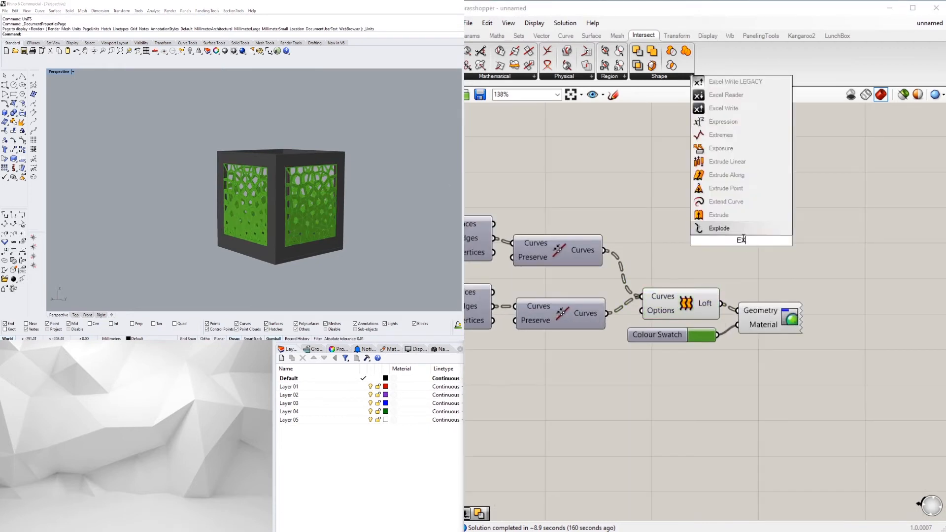
{"action": "key", "text": "Return"}
{"action": "type", "text": "join"}
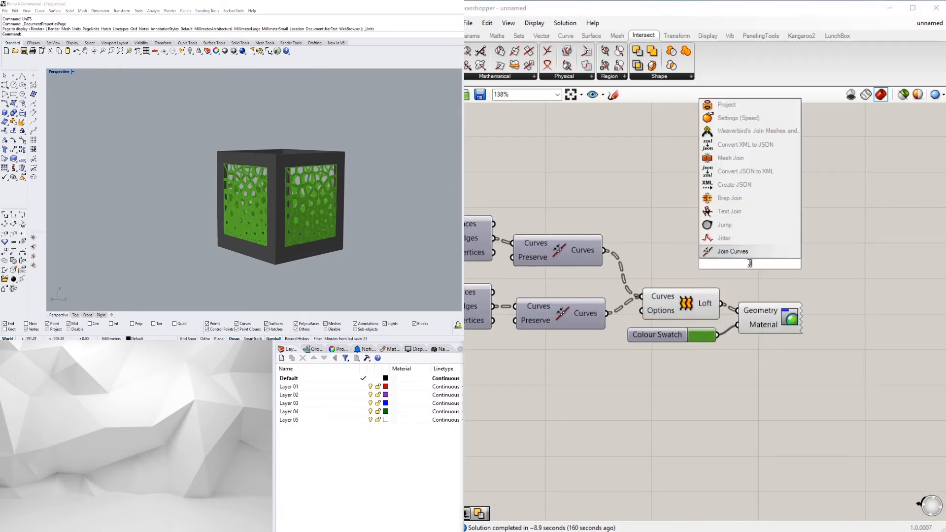
{"action": "left_click", "coordinate": [727, 227]}
{"action": "left_click_drag", "start_coordinate": [758, 253], "coordinate": [784, 246]}
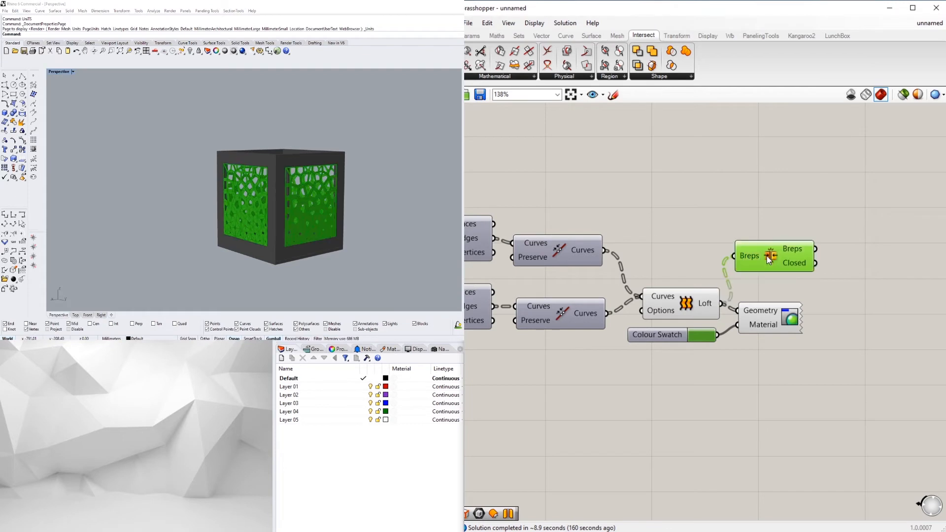
Flatten the Breps input of the Brep Join component.
{"action": "right_click_drag", "start_coordinate": [767, 256], "coordinate": [664, 281]}
{"action": "right_click", "coordinate": [711, 250]}
{"action": "left_click", "coordinate": [735, 329]}
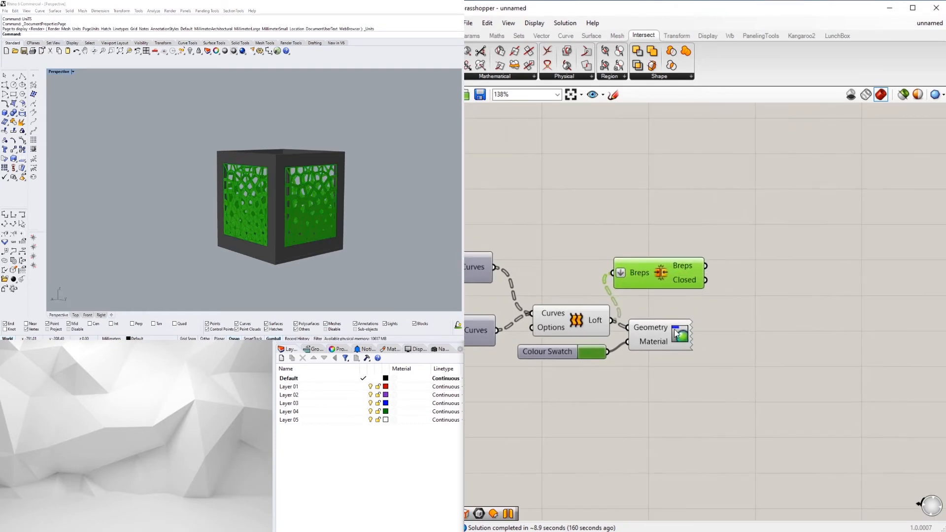
Place Brep Join between the Loft and the green Custom Preview, feeding the preview's Geometry from the joined Breps output.
{"action": "left_click_drag", "start_coordinate": [677, 359], "coordinate": [582, 339]}
{"action": "left_click_drag", "start_coordinate": [645, 336], "coordinate": [732, 339]}
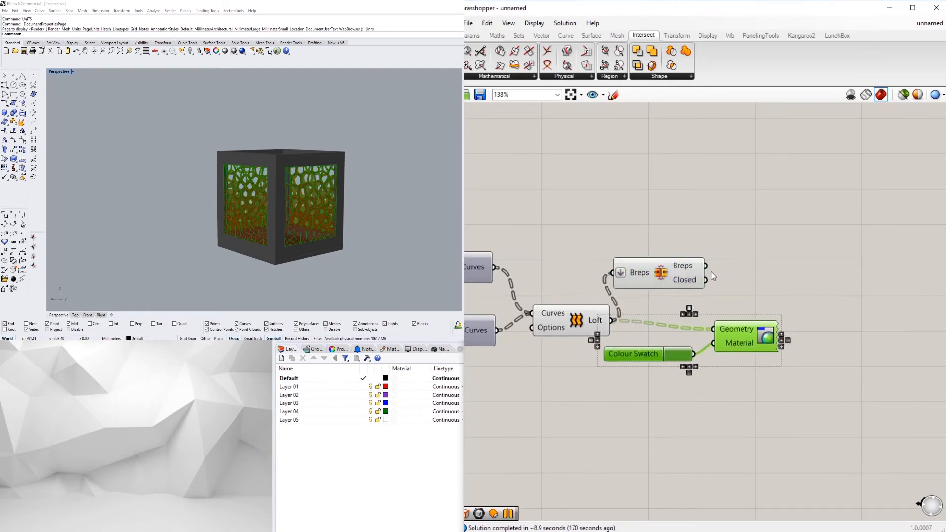
{"action": "left_click", "coordinate": [756, 278]}
{"action": "left_click_drag", "start_coordinate": [645, 269], "coordinate": [582, 328]}
Turn off the default preview of the Loft and Brep Join components and tidy the green Custom Preview's position.
{"action": "middle_click", "coordinate": [587, 286]}
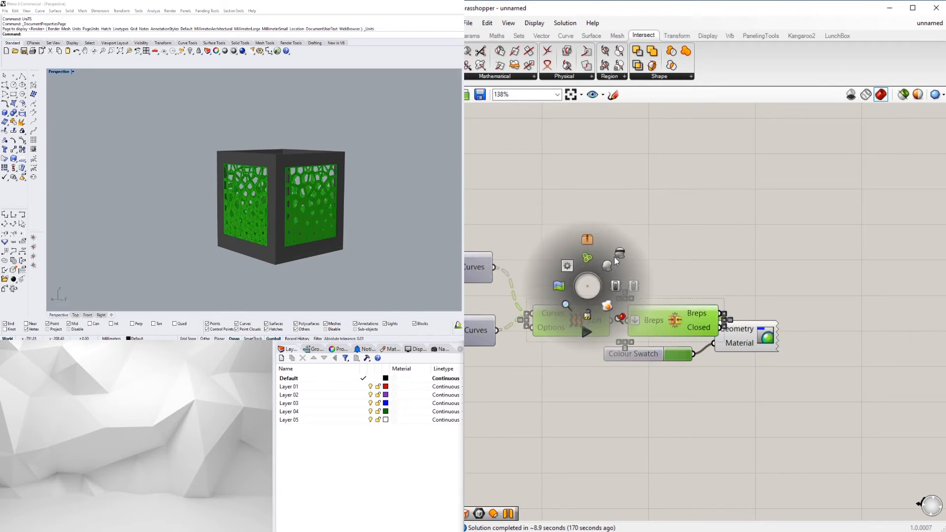
{"action": "left_click", "coordinate": [619, 254]}
{"action": "left_click", "coordinate": [734, 276]}
{"action": "right_click_drag", "start_coordinate": [738, 279], "coordinate": [720, 230]}
{"action": "left_click_drag", "start_coordinate": [725, 295], "coordinate": [745, 299]}
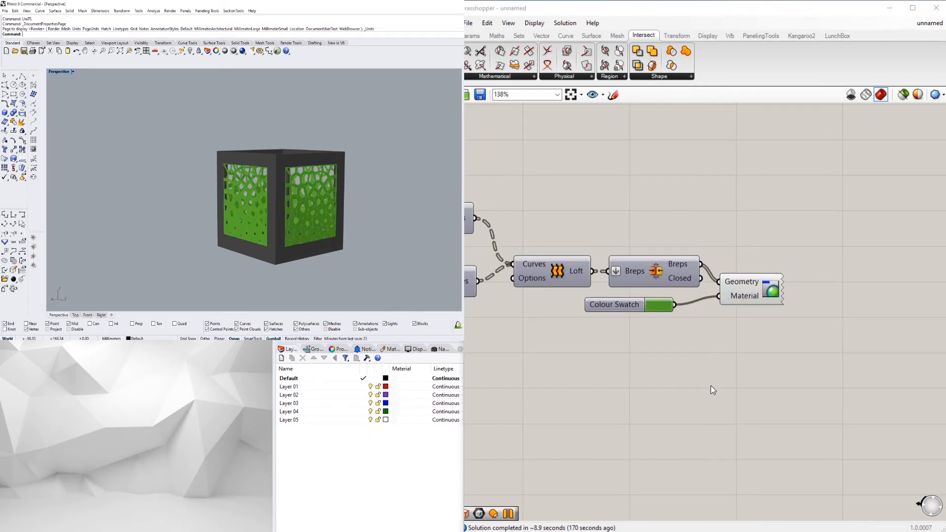
Add an Extrude component above the green Custom Preview and connect Brep Join's Breps output to its Base input.
{"action": "left_click", "coordinate": [759, 318]}
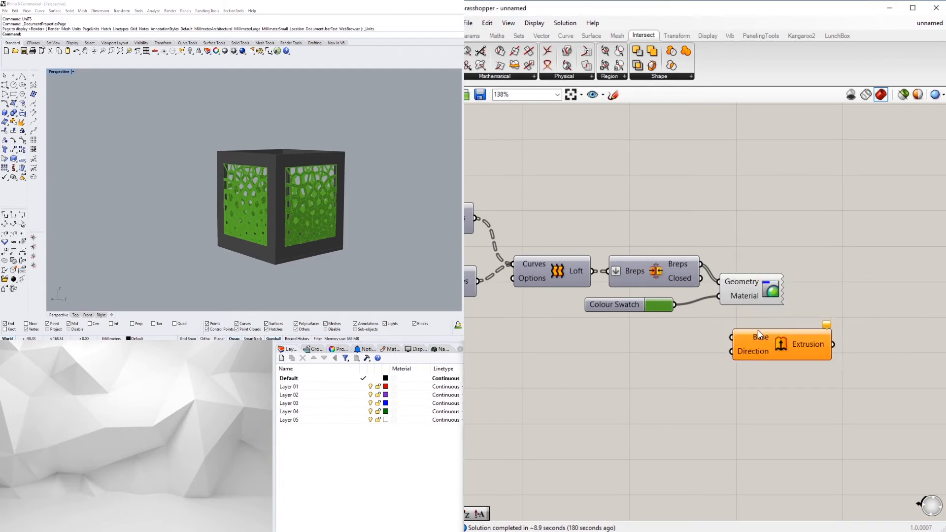
{"action": "left_click_drag", "start_coordinate": [801, 150], "coordinate": [800, 170]}
{"action": "scroll", "coordinate": [799, 288], "scroll_direction": "down", "scroll_amount": 6}
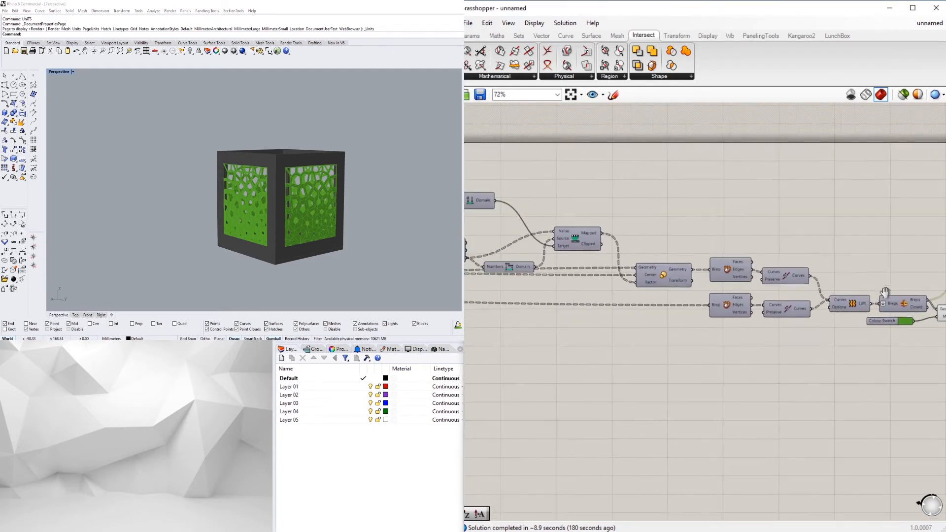
{"action": "scroll", "coordinate": [799, 288], "scroll_direction": "up", "scroll_amount": 4}
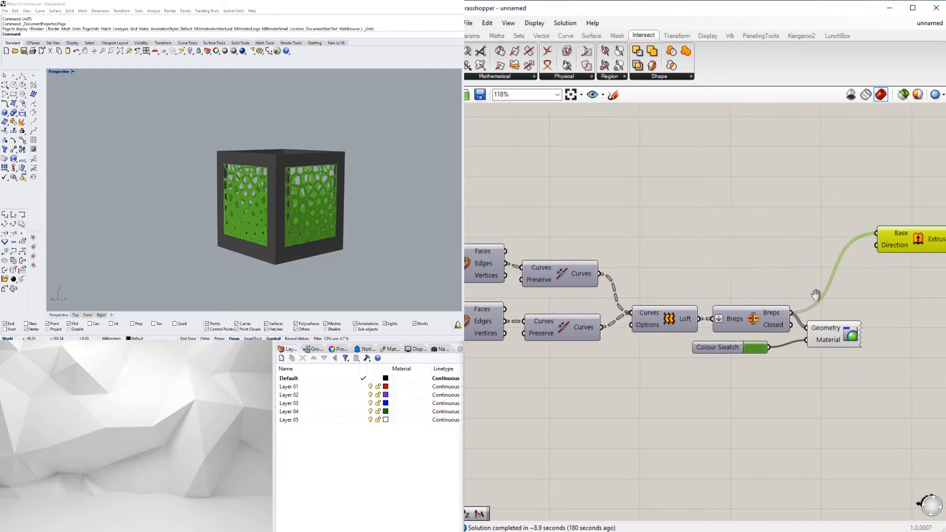
Connect the Vector output of the THICKNESS-driven Amplitude component to the panel Extrude's Direction input.
{"action": "scroll", "coordinate": [623, 333], "scroll_direction": "down", "scroll_amount": 4}
{"action": "scroll", "coordinate": [618, 286], "scroll_direction": "up", "scroll_amount": 5}
{"action": "right_click_drag", "start_coordinate": [619, 286], "coordinate": [683, 338]}
{"action": "scroll", "coordinate": [694, 343], "scroll_direction": "down", "scroll_amount": 4}
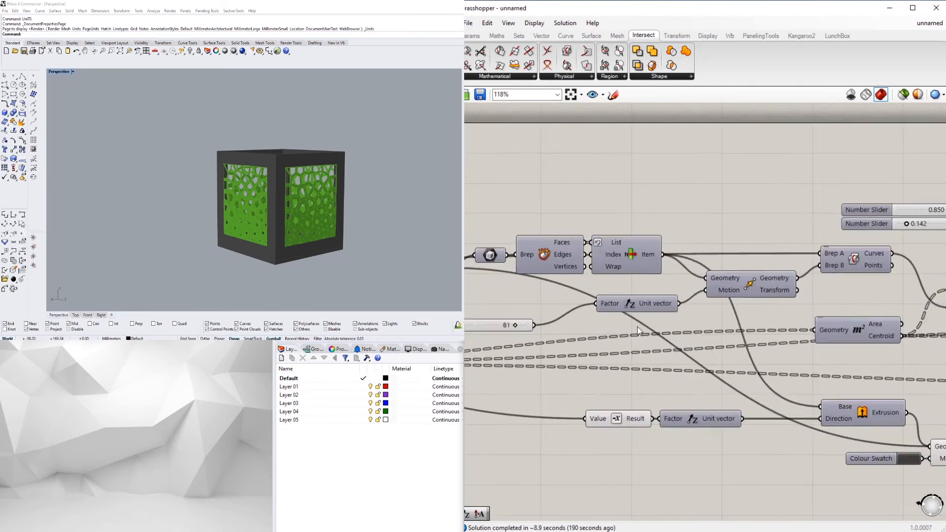
{"action": "scroll", "coordinate": [703, 348], "scroll_direction": "up", "scroll_amount": 3}
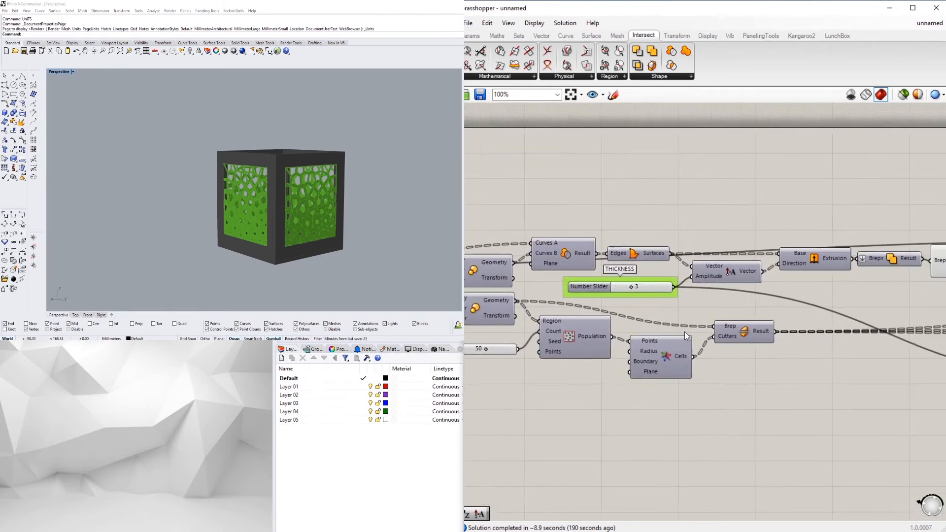
{"action": "scroll", "coordinate": [614, 311], "scroll_direction": "down", "scroll_amount": 7}
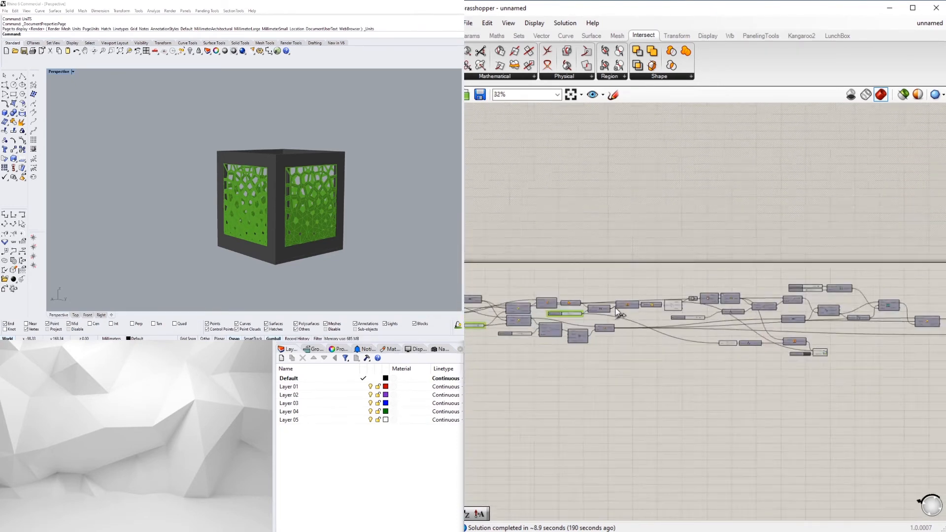
{"action": "scroll", "coordinate": [816, 303], "scroll_direction": "up", "scroll_amount": 3}
{"action": "scroll", "coordinate": [908, 310], "scroll_direction": "up", "scroll_amount": 4}
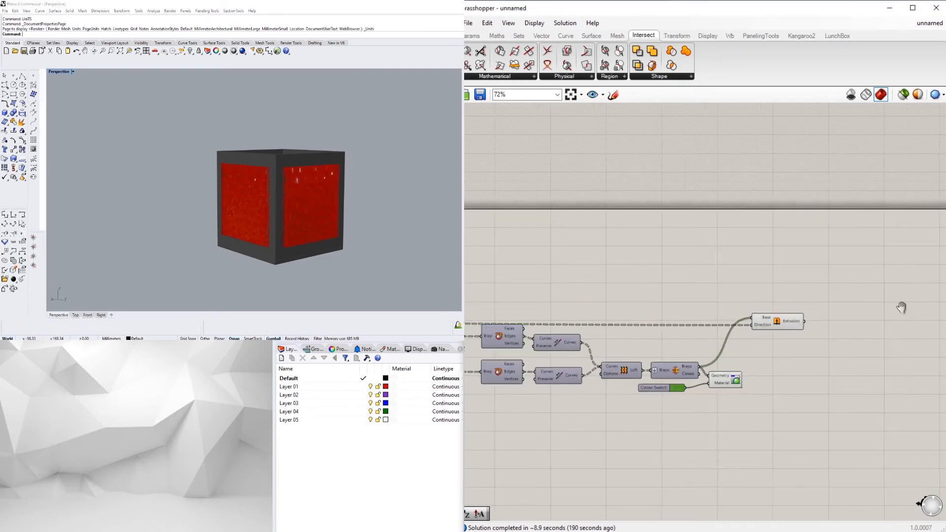
{"action": "right_click_drag", "start_coordinate": [902, 308], "coordinate": [803, 301]}
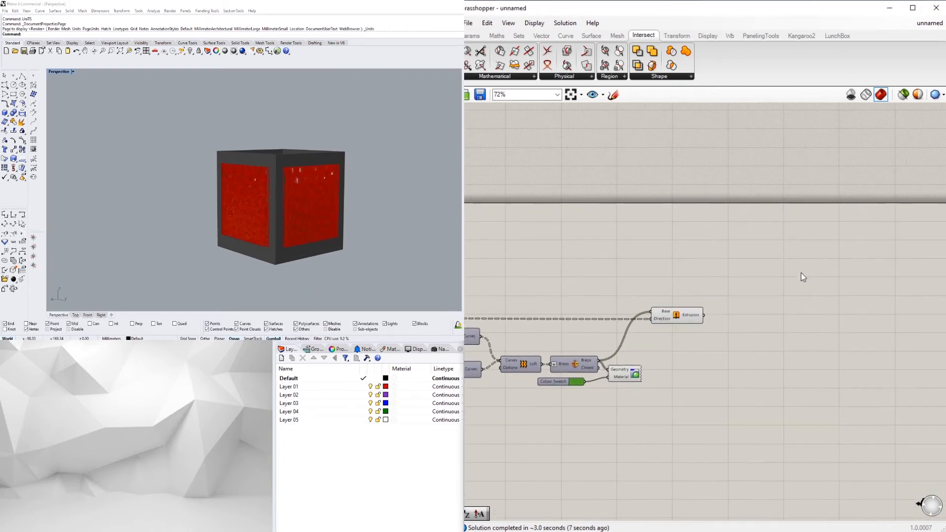
Graft the Base input of the panel Extrude component and check the panels on the cube.
{"action": "scroll", "coordinate": [694, 310], "scroll_direction": "up", "scroll_amount": 5}
{"action": "left_click_drag", "start_coordinate": [679, 318], "coordinate": [658, 339]}
{"action": "right_click_drag", "start_coordinate": [309, 199], "coordinate": [318, 159]}
{"action": "scroll", "coordinate": [310, 212], "scroll_direction": "up", "scroll_amount": 8}
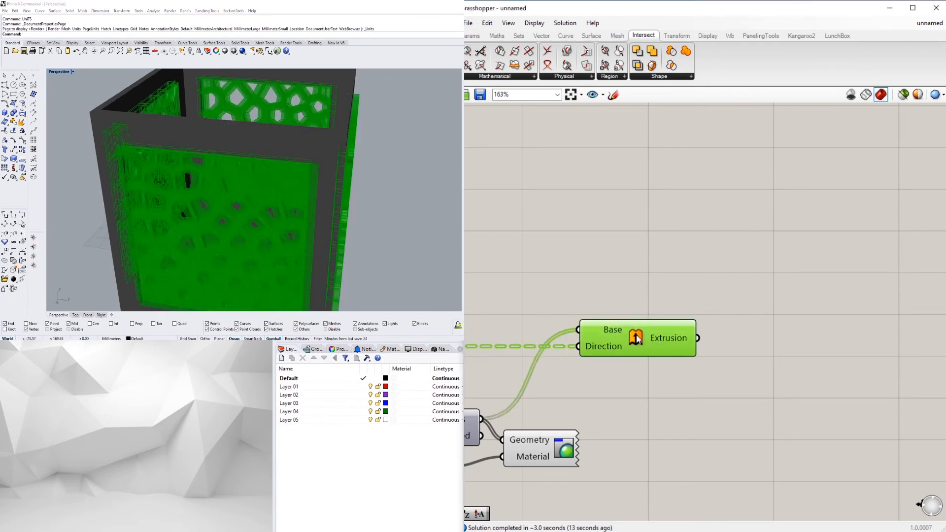
{"action": "right_click_drag", "start_coordinate": [624, 372], "coordinate": [639, 383]}
{"action": "right_click_drag", "start_coordinate": [171, 185], "coordinate": [230, 159]}
{"action": "right_click", "coordinate": [615, 356]}
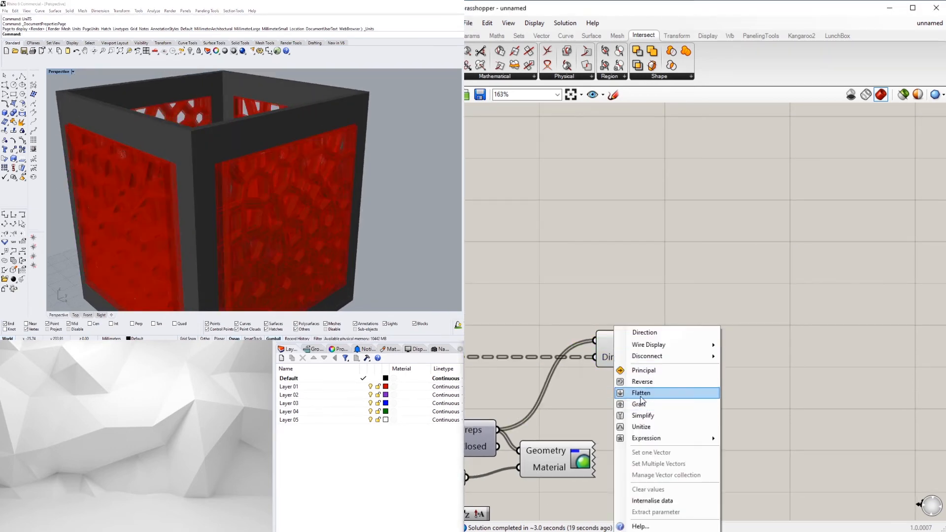
{"action": "left_click", "coordinate": [551, 242]}
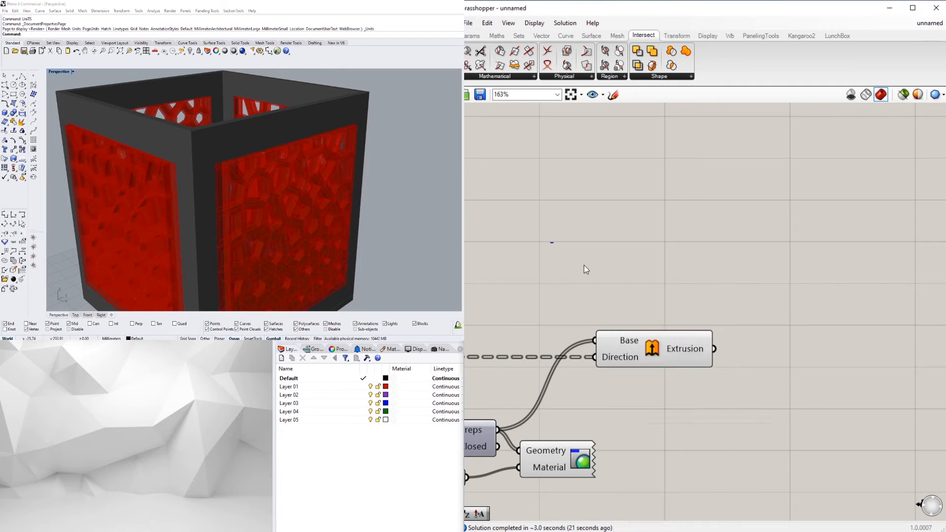
{"action": "right_click", "coordinate": [611, 339]}
{"action": "left_click", "coordinate": [640, 427]}
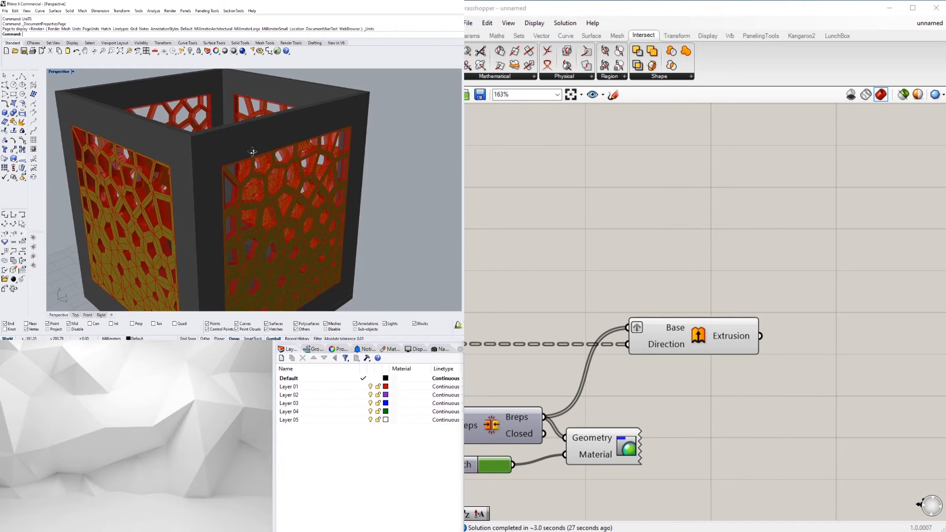
{"action": "mouse_move", "coordinate": [267, 168]}
{"action": "right_mouse_down"}
{"action": "mouse_move", "coordinate": [303, 180]}
{"action": "mouse_move", "coordinate": [291, 140]}
{"action": "right_mouse_up"}
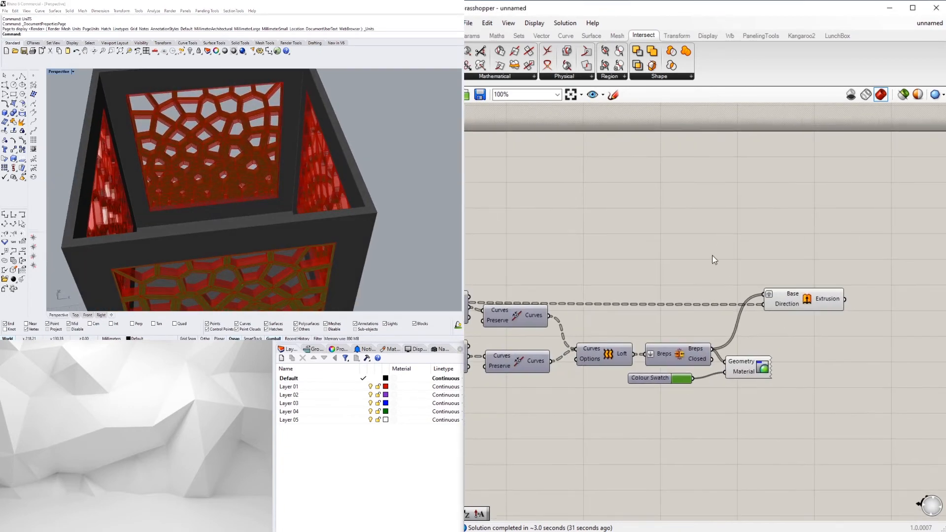
{"action": "double_click", "coordinate": [714, 260]}
{"action": "type", "text": "MI"}
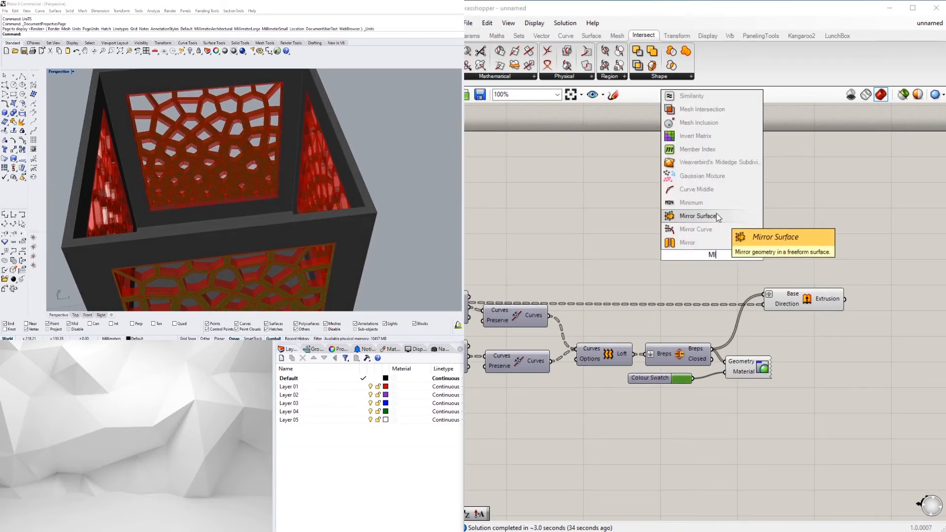
{"action": "left_click", "coordinate": [779, 223]}
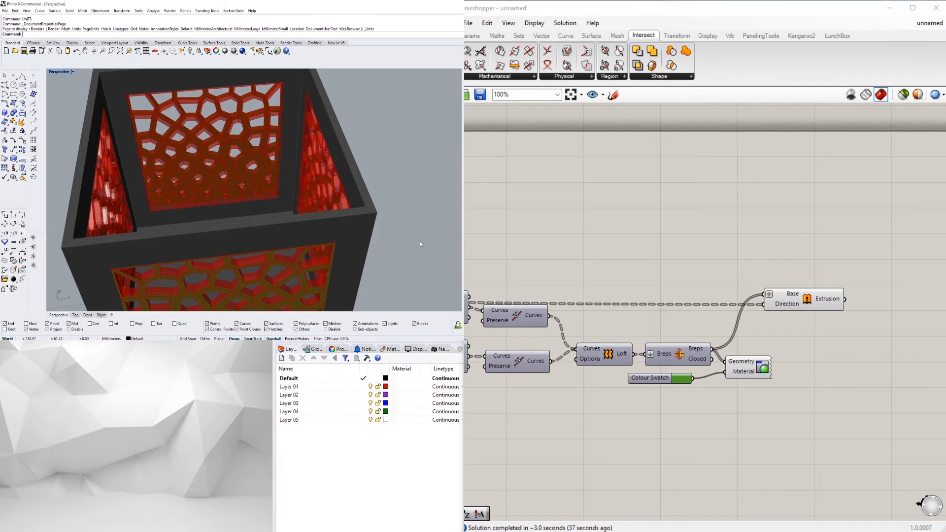
Move the green Colour Swatch and Custom Preview after the panel Extrude and drive the preview's Geometry from its Extrusion output.
{"action": "right_click_drag", "start_coordinate": [236, 241], "coordinate": [300, 190]}
{"action": "left_click_drag", "start_coordinate": [806, 416], "coordinate": [662, 370]}
{"action": "right_click_drag", "start_coordinate": [754, 367], "coordinate": [693, 346]}
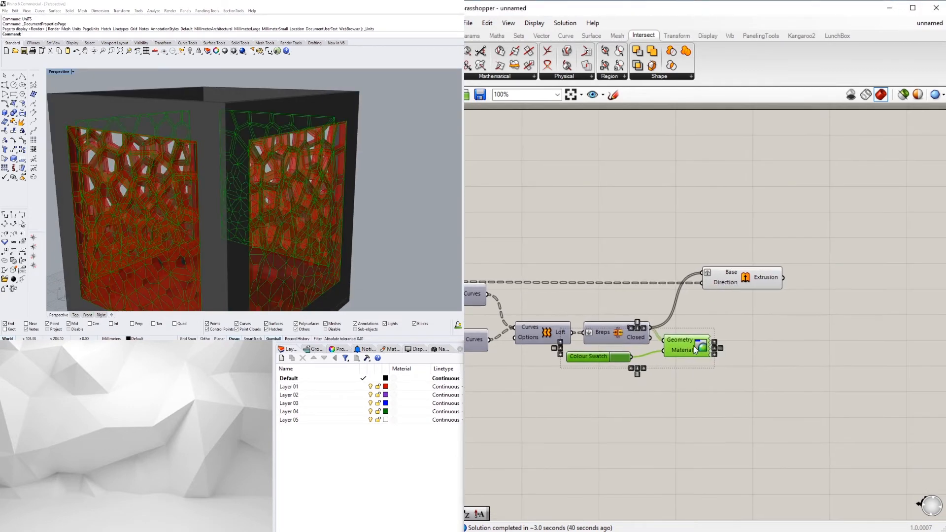
{"action": "left_click_drag", "start_coordinate": [693, 346], "coordinate": [783, 278]}
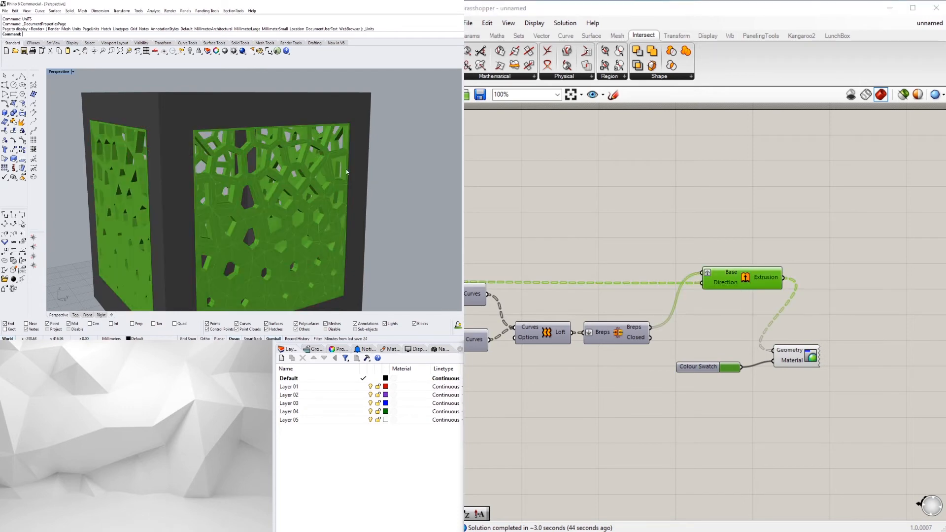
{"action": "right_click_drag", "start_coordinate": [347, 172], "coordinate": [308, 170]}
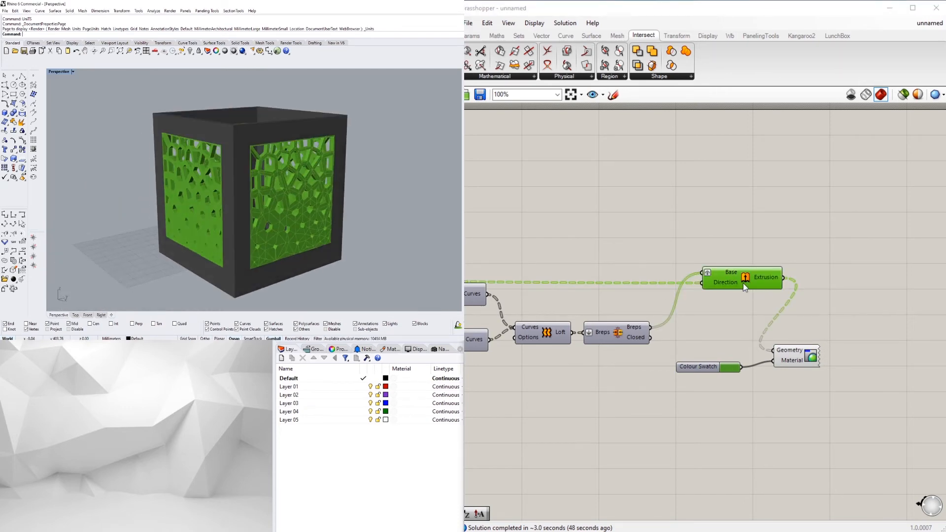
Add an Area component after the panel Extrude component.
{"action": "right_click_drag", "start_coordinate": [861, 281], "coordinate": [711, 282]}
{"action": "type", "text": "area"}
{"action": "key", "text": "Return"}
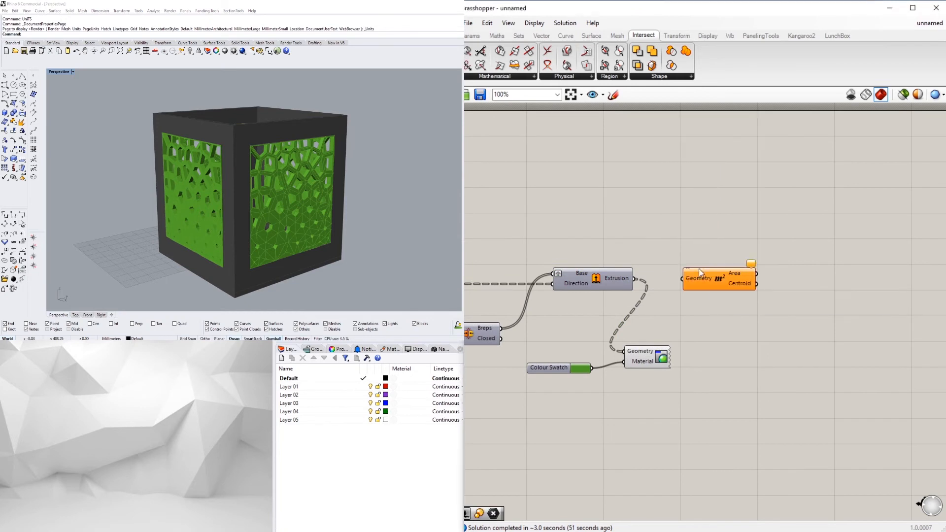
Add a Scale NU component after the Area component.
{"action": "double_click", "coordinate": [805, 268]}
{"action": "type", "text": "scal"}
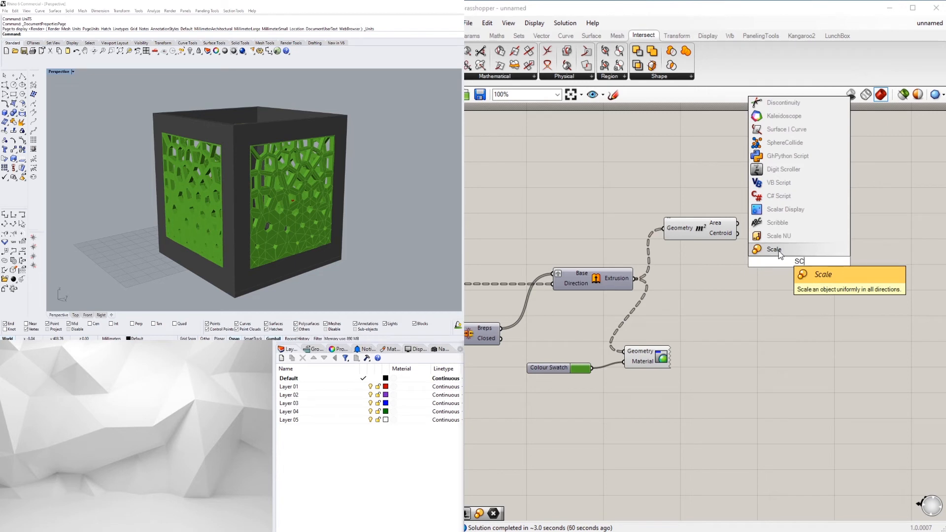
{"action": "left_click", "coordinate": [778, 237]}
Delete the Area component that follows the panel Extrude.
{"action": "left_click", "coordinate": [704, 231]}
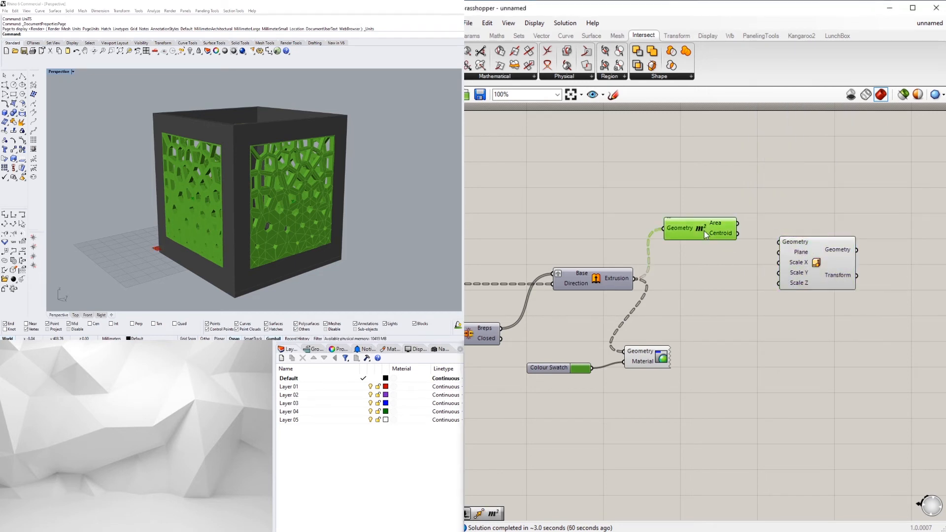
{"action": "left_click_drag", "start_coordinate": [704, 230], "coordinate": [710, 229]}
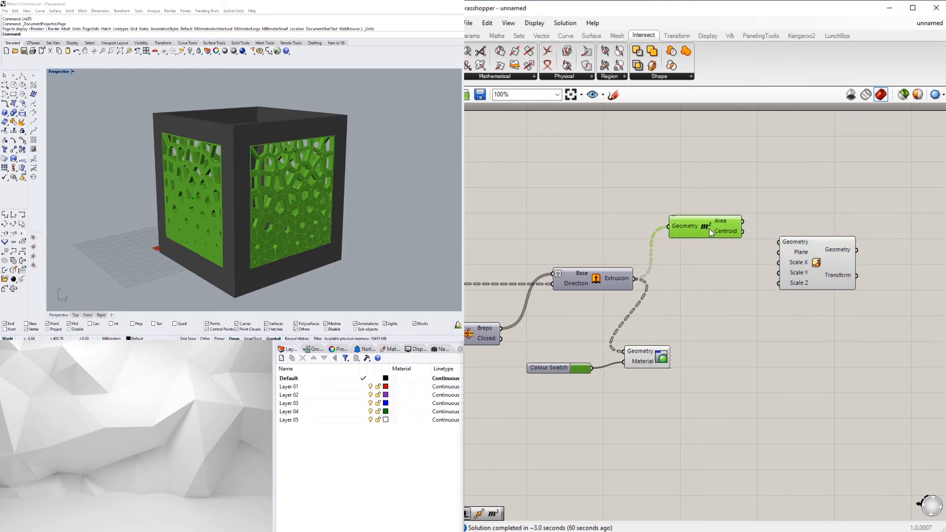
{"action": "left_click", "coordinate": [595, 285]}
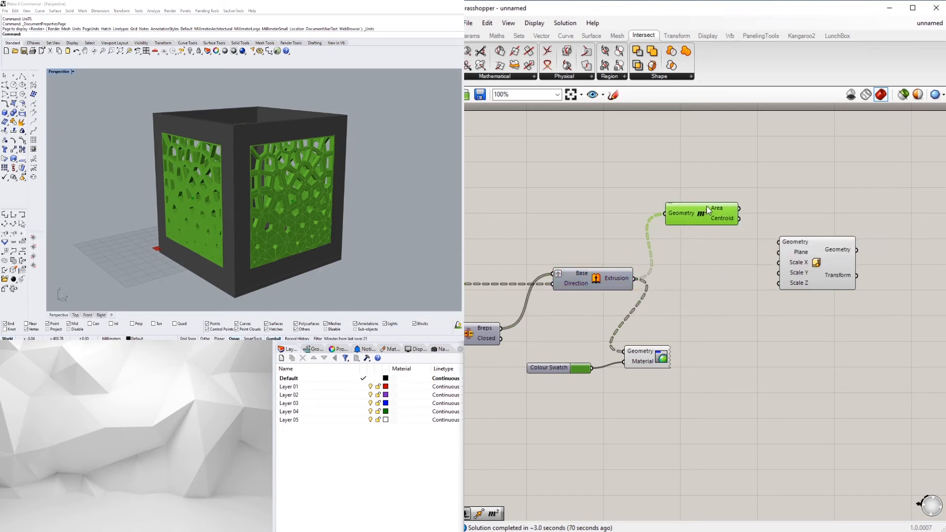
{"action": "left_click_drag", "start_coordinate": [739, 218], "coordinate": [771, 243]}
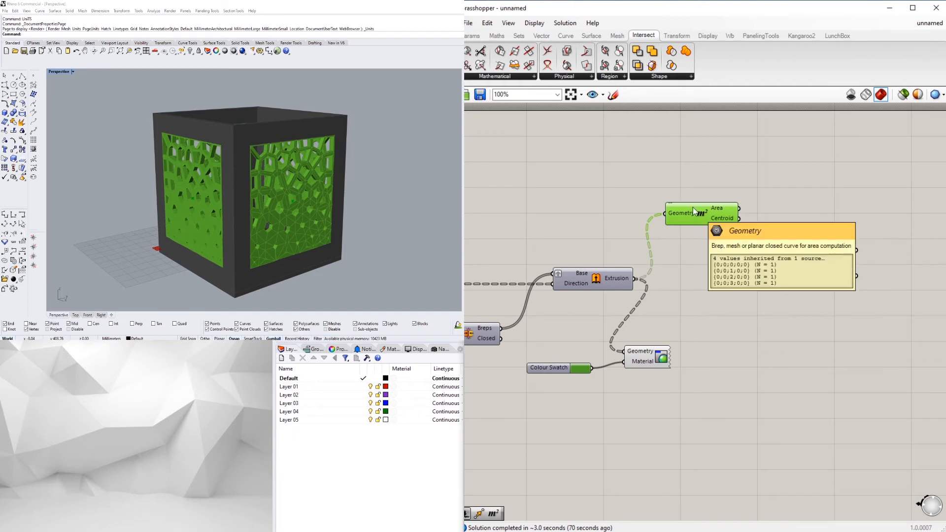
{"action": "right_click_drag", "start_coordinate": [336, 171], "coordinate": [228, 213]}
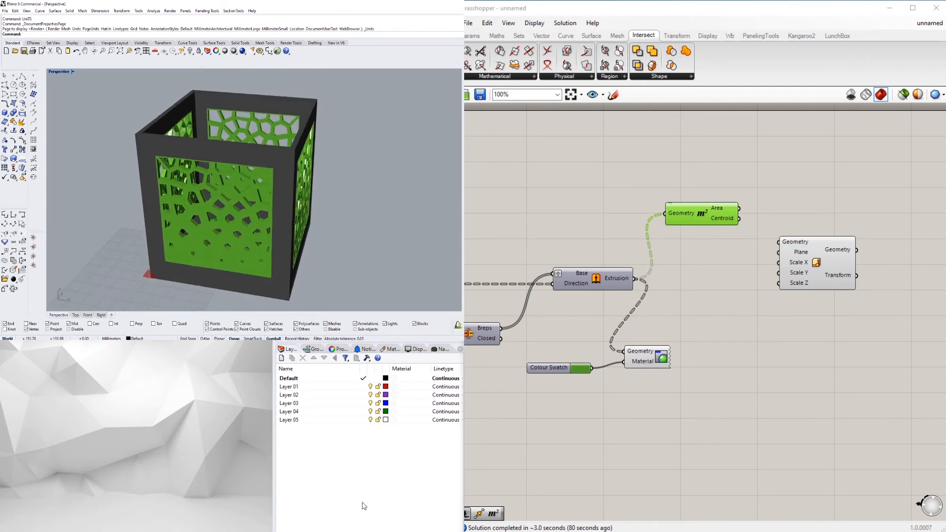
{"action": "right_click_drag", "start_coordinate": [362, 166], "coordinate": [364, 175]}
{"action": "left_click", "coordinate": [690, 218]}
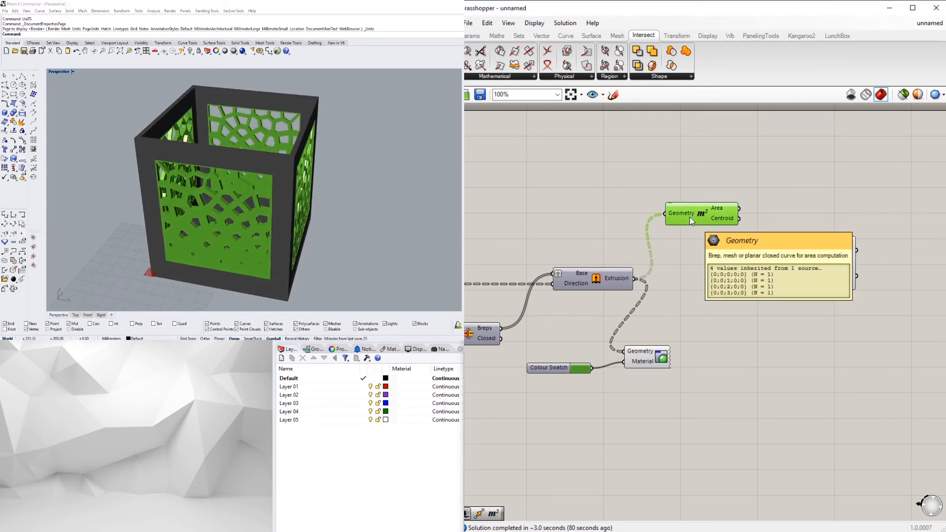
{"action": "key", "text": "Delete"}
Connect the cube's side faces from the Deconstruct Brep near the start of the definition to the Scale NU's Plane input.
{"action": "scroll", "coordinate": [665, 229], "scroll_direction": "down", "scroll_amount": 4}
{"action": "right_click_drag", "start_coordinate": [663, 231], "coordinate": [853, 245]}
{"action": "right_click_drag", "start_coordinate": [578, 280], "coordinate": [906, 283]}
{"action": "scroll", "coordinate": [573, 233], "scroll_direction": "up", "scroll_amount": 4}
{"action": "right_click_drag", "start_coordinate": [512, 257], "coordinate": [911, 222]}
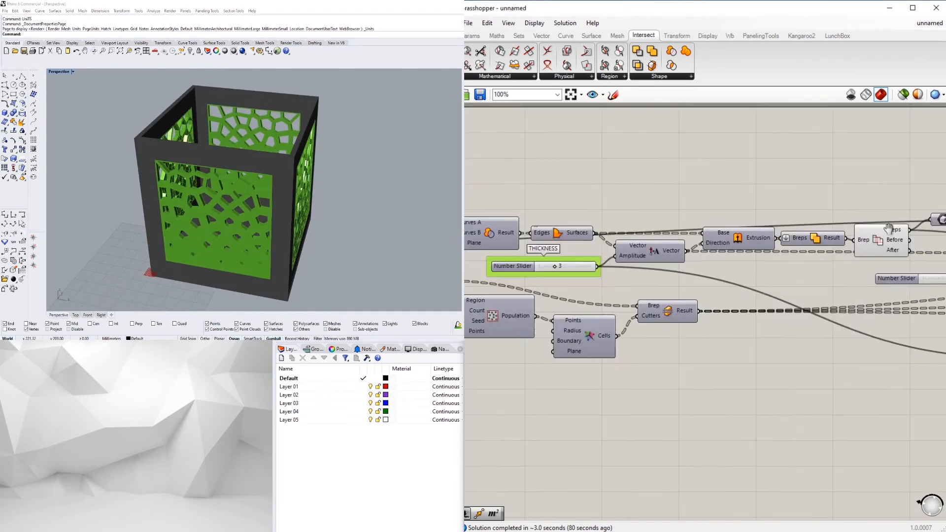
{"action": "right_click_drag", "start_coordinate": [640, 236], "coordinate": [820, 257]}
{"action": "scroll", "coordinate": [380, 475], "scroll_direction": "down", "scroll_amount": 1}
{"action": "scroll", "coordinate": [652, 233], "scroll_direction": "down", "scroll_amount": 1}
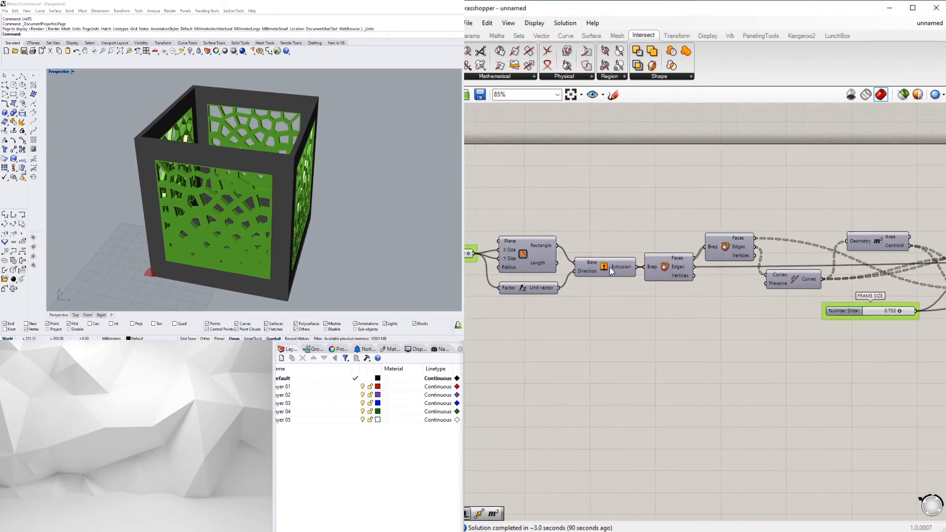
{"action": "scroll", "coordinate": [699, 269], "scroll_direction": "up", "scroll_amount": 3}
{"action": "scroll", "coordinate": [684, 280], "scroll_direction": "down", "scroll_amount": 5}
{"action": "left_click_drag", "start_coordinate": [668, 266], "coordinate": [865, 306]}
{"action": "scroll", "coordinate": [784, 294], "scroll_direction": "up", "scroll_amount": 5}
{"action": "left_click", "coordinate": [879, 340]}
{"action": "right_click_drag", "start_coordinate": [858, 359], "coordinate": [789, 338]}
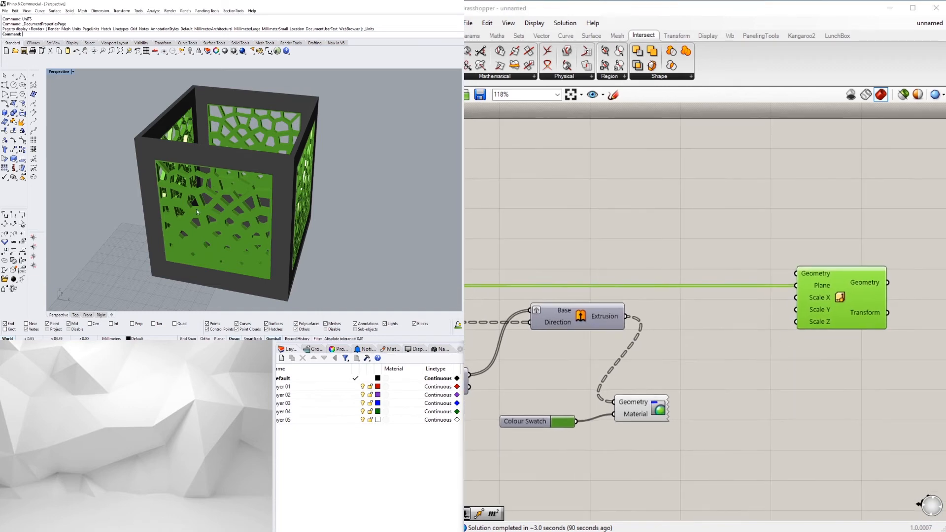
Add an Evaluate Surface component above the panel Extrude component.
{"action": "right_click_drag", "start_coordinate": [276, 232], "coordinate": [248, 160]}
{"action": "scroll", "coordinate": [231, 197], "scroll_direction": "up", "scroll_amount": 2}
{"action": "left_click", "coordinate": [657, 354]}
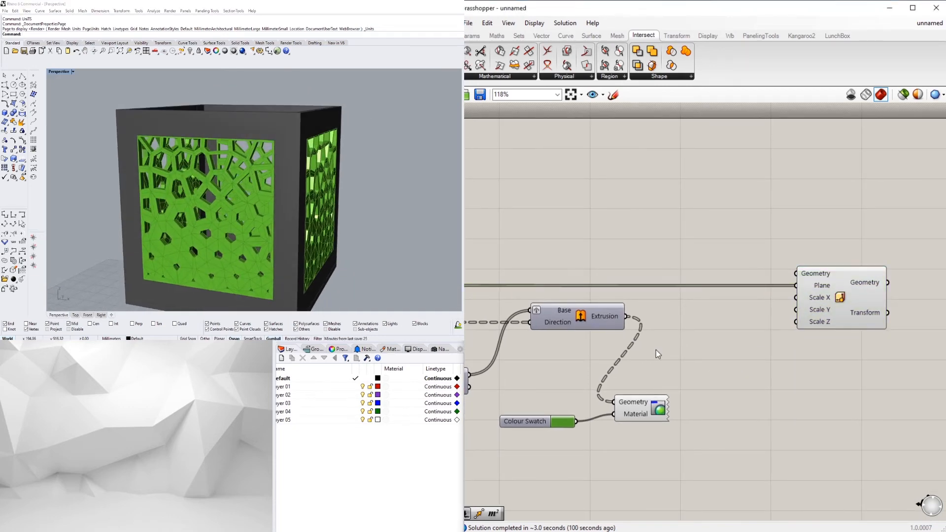
{"action": "scroll", "coordinate": [798, 335], "scroll_direction": "down", "scroll_amount": 2}
{"action": "left_click_drag", "start_coordinate": [839, 314], "coordinate": [840, 309]}
{"action": "double_click", "coordinate": [625, 246]}
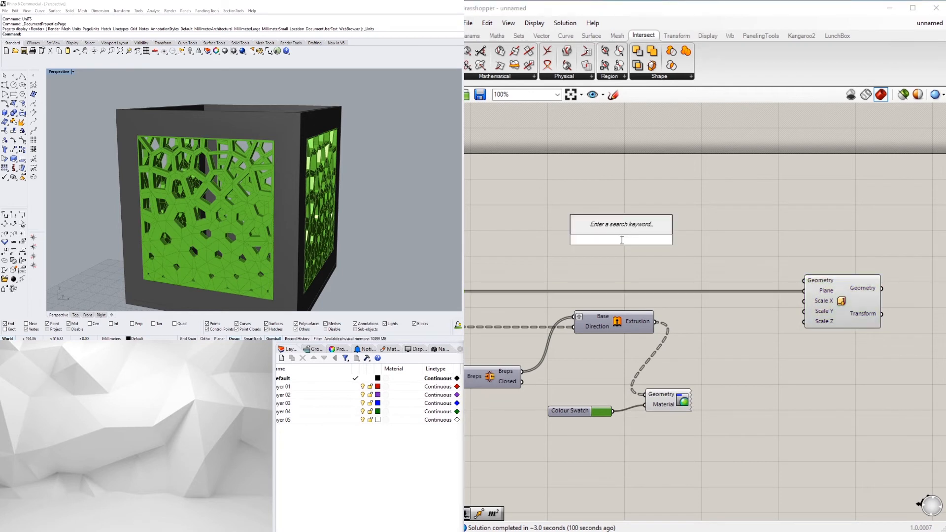
{"action": "type", "text": "EVA"}
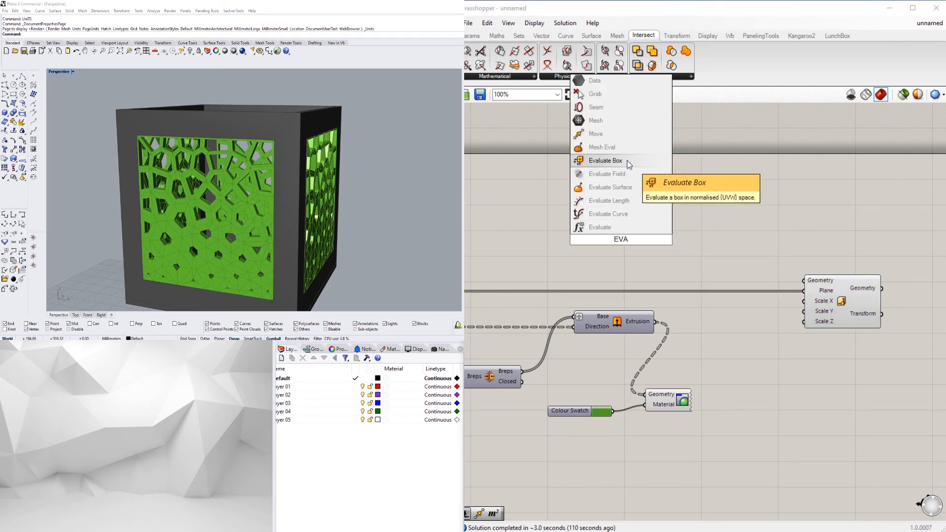
{"action": "type", "text": "L"}
{"action": "left_click", "coordinate": [615, 189]}
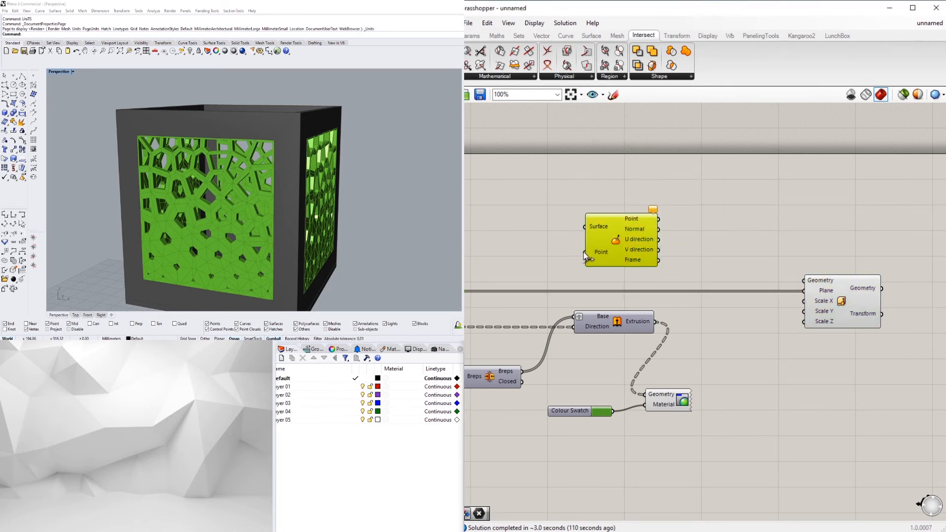
Add a compact MD Slider at 0.5 ; 0.5 and connect it to the Evaluate Surface's Point input.
{"action": "right_click_drag", "start_coordinate": [523, 247], "coordinate": [646, 231]}
{"action": "type", "text": "MD"}
{"action": "left_click", "coordinate": [643, 216]}
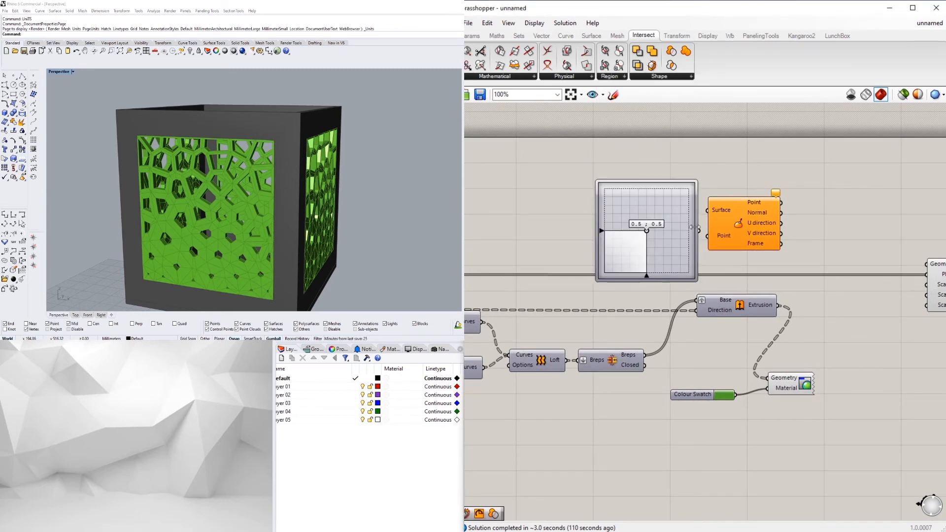
{"action": "left_click_drag", "start_coordinate": [596, 179], "coordinate": [677, 218]}
{"action": "left_click", "coordinate": [644, 185]}
Connect the cube's side faces from the initial Deconstruct Brep to the Evaluate Surface's Surface input.
{"action": "scroll", "coordinate": [690, 209], "scroll_direction": "down", "scroll_amount": 5}
{"action": "right_click_drag", "start_coordinate": [512, 221], "coordinate": [739, 244]}
{"action": "scroll", "coordinate": [739, 243], "scroll_direction": "up", "scroll_amount": 4}
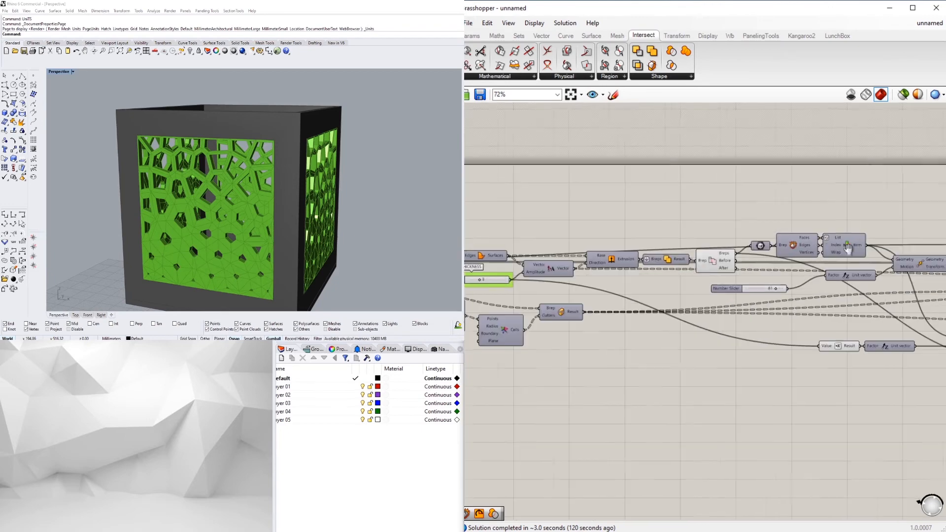
{"action": "right_click_drag", "start_coordinate": [558, 281], "coordinate": [672, 267]}
{"action": "right_click_drag", "start_coordinate": [525, 266], "coordinate": [723, 251]}
{"action": "right_click_drag", "start_coordinate": [542, 237], "coordinate": [790, 241]}
{"action": "right_click_drag", "start_coordinate": [690, 240], "coordinate": [739, 241]}
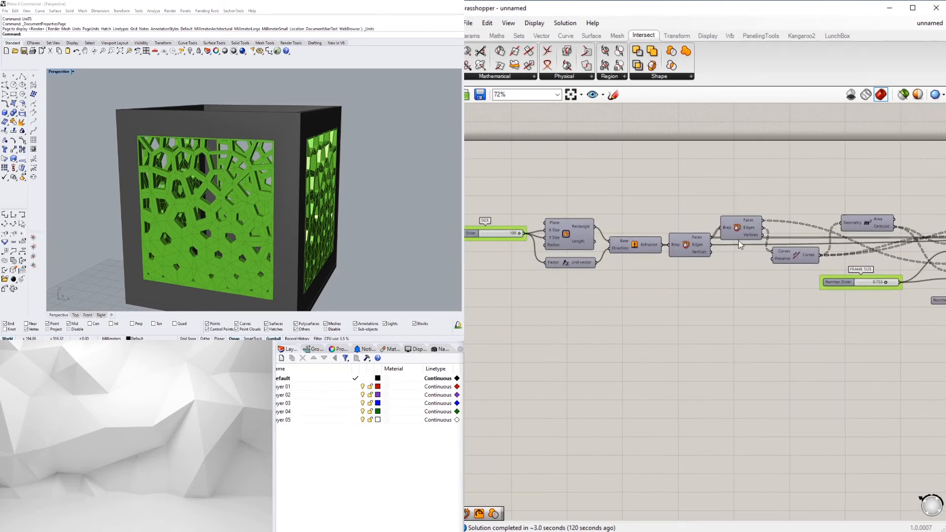
{"action": "scroll", "coordinate": [709, 243], "scroll_direction": "down", "scroll_amount": 4}
{"action": "scroll", "coordinate": [741, 247], "scroll_direction": "up", "scroll_amount": 6}
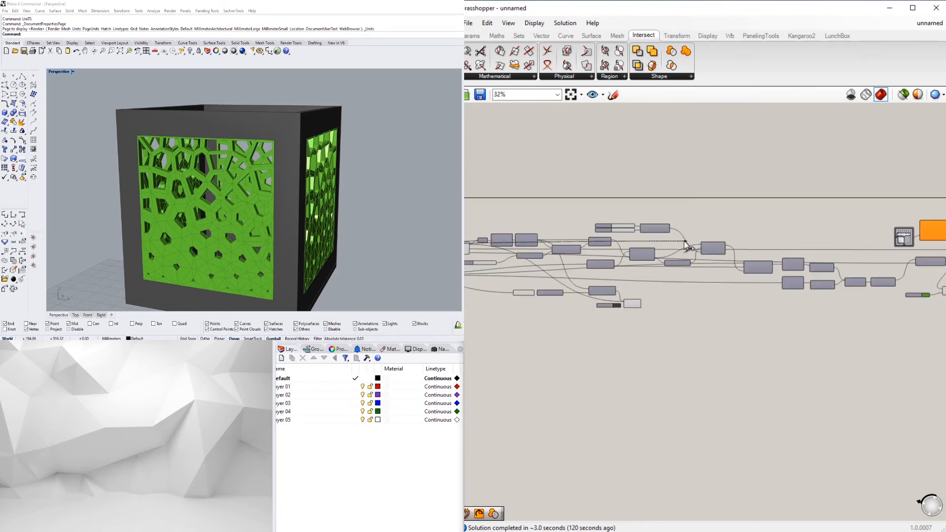
{"action": "scroll", "coordinate": [740, 245], "scroll_direction": "up", "scroll_amount": 1}
{"action": "left_click_drag", "start_coordinate": [740, 245], "coordinate": [767, 228]}
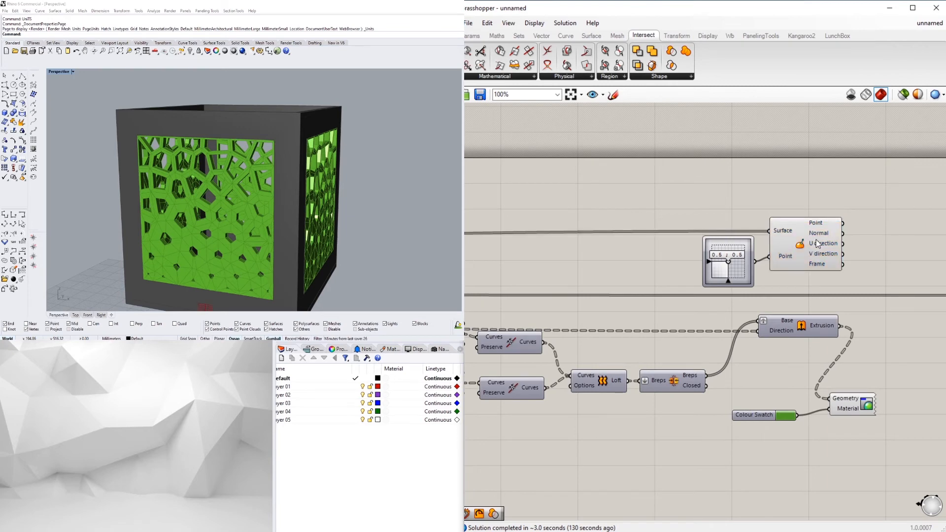
Reparameterize the Surface input of the Evaluate Surface component.
{"action": "left_click", "coordinate": [801, 245]}
{"action": "right_click", "coordinate": [781, 229]}
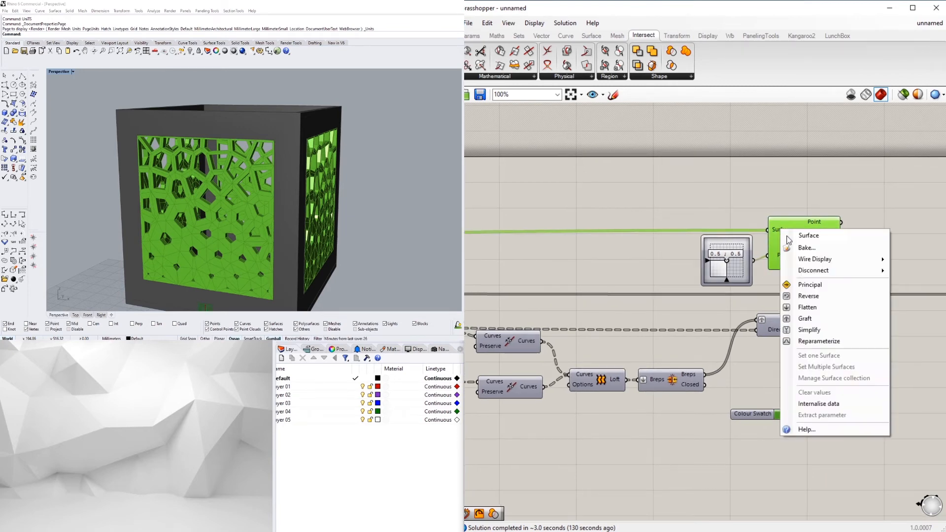
{"action": "left_click", "coordinate": [824, 344]}
Connect the Evaluate Surface's Normal output to the Scale NU's Plane and the panel Extrusion to its Geometry input.
{"action": "scroll", "coordinate": [750, 197], "scroll_direction": "down", "scroll_amount": 2}
{"action": "right_click_drag", "start_coordinate": [749, 197], "coordinate": [599, 196]}
{"action": "left_click", "coordinate": [598, 196]}
{"action": "scroll", "coordinate": [657, 220], "scroll_direction": "up", "scroll_amount": 2}
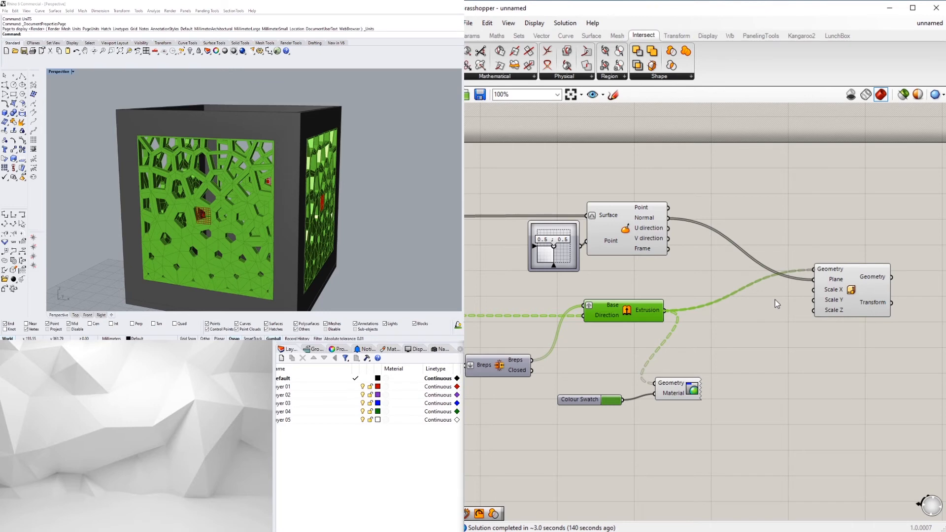
Graft the Plane input of the Scale NU component and check the panels on the cube.
{"action": "left_click", "coordinate": [817, 278]}
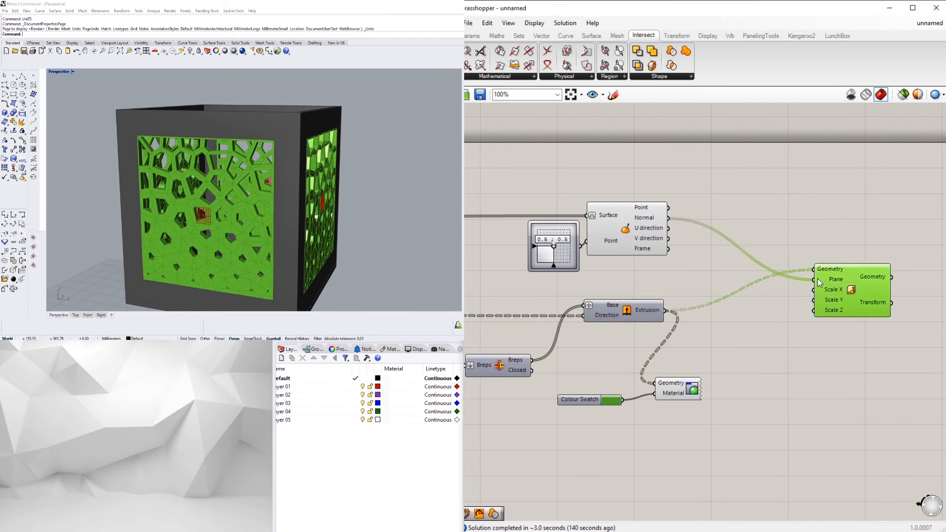
{"action": "scroll", "coordinate": [816, 278], "scroll_direction": "up", "scroll_amount": 3}
{"action": "right_click", "coordinate": [850, 274]}
{"action": "left_click", "coordinate": [892, 364]}
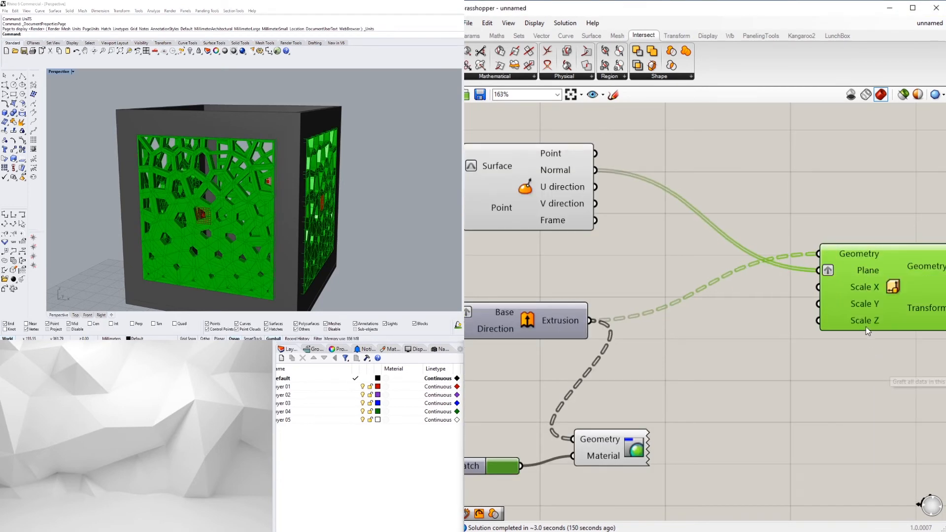
{"action": "left_click_drag", "start_coordinate": [885, 297], "coordinate": [895, 297]}
{"action": "right_click_drag", "start_coordinate": [904, 262], "coordinate": [801, 262]}
{"action": "right_click_drag", "start_coordinate": [296, 173], "coordinate": [404, 213]}
Add a Number Slider set to 0.888, connect it to the Scale NU's Scale Z input and inspect the scaled panels.
{"action": "double_click", "coordinate": [601, 343]}
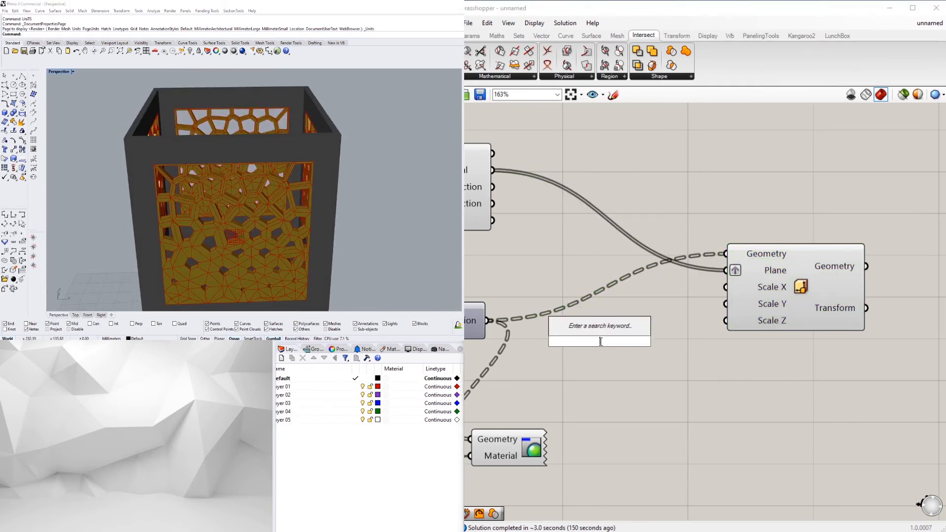
{"action": "type", "text": "0"}
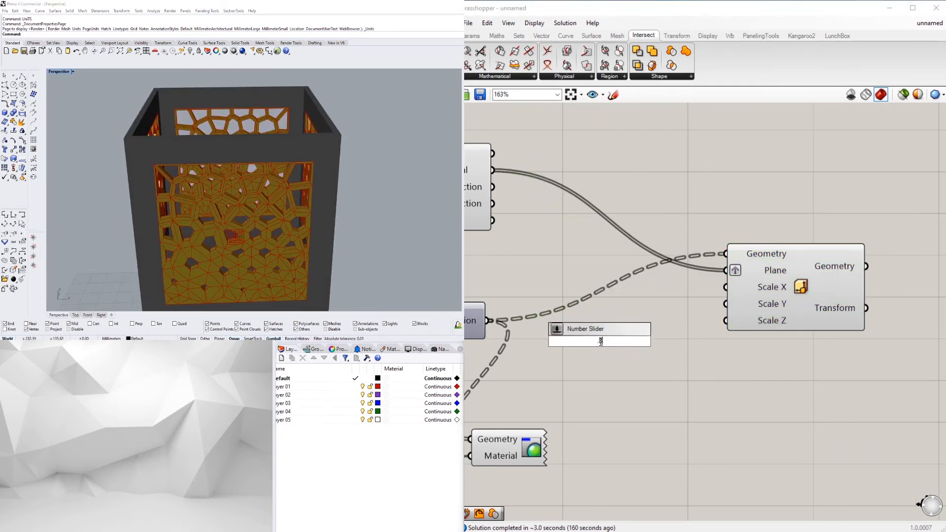
{"action": "key", "text": "Return"}
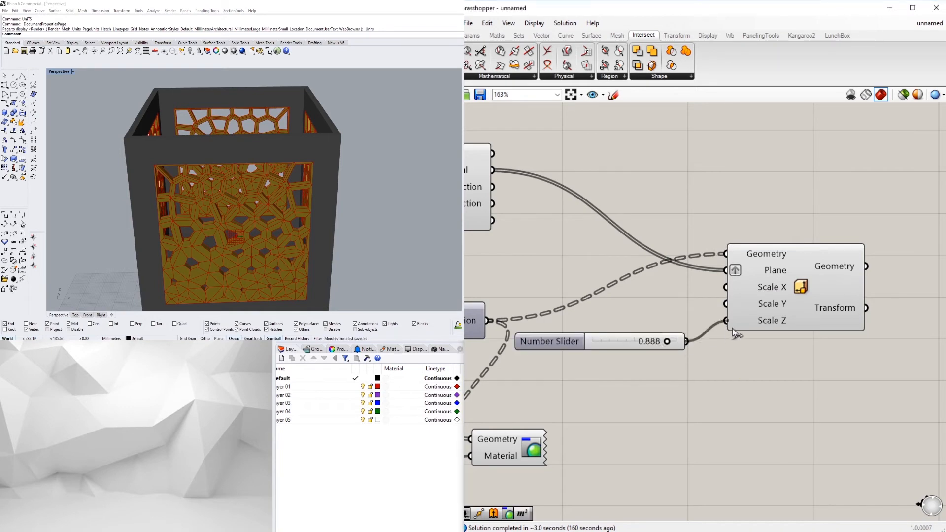
{"action": "right_click_drag", "start_coordinate": [228, 198], "coordinate": [249, 160]}
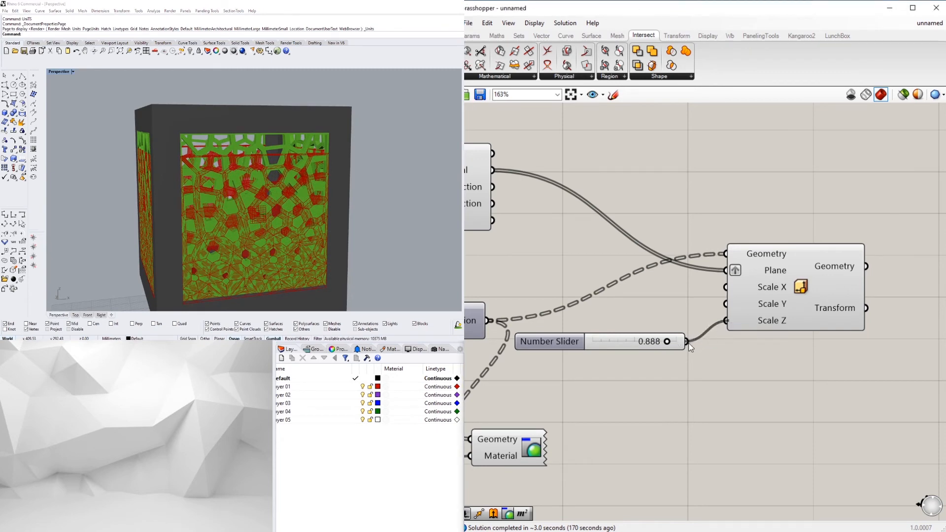
Move the 0.888 slider's connection from Scale Z to the Scale Y input and inspect the scaled panels.
{"action": "left_click_drag", "start_coordinate": [689, 346], "coordinate": [715, 313]}
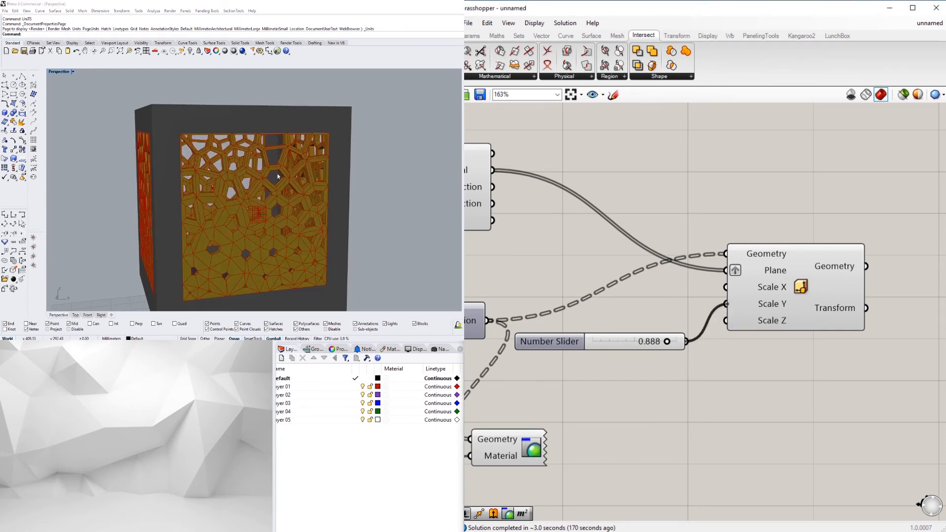
{"action": "mouse_move", "coordinate": [278, 176]}
{"action": "right_mouse_down"}
{"action": "mouse_move", "coordinate": [146, 163]}
{"action": "mouse_move", "coordinate": [282, 184]}
{"action": "right_mouse_up"}
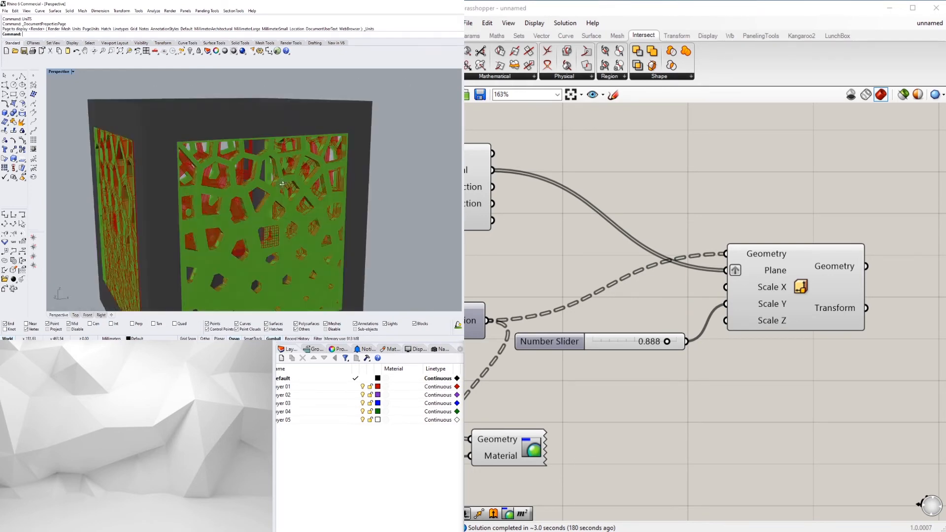
Graft the Geometry input of the Scale NU component.
{"action": "right_click", "coordinate": [741, 252]}
{"action": "left_click", "coordinate": [775, 339]}
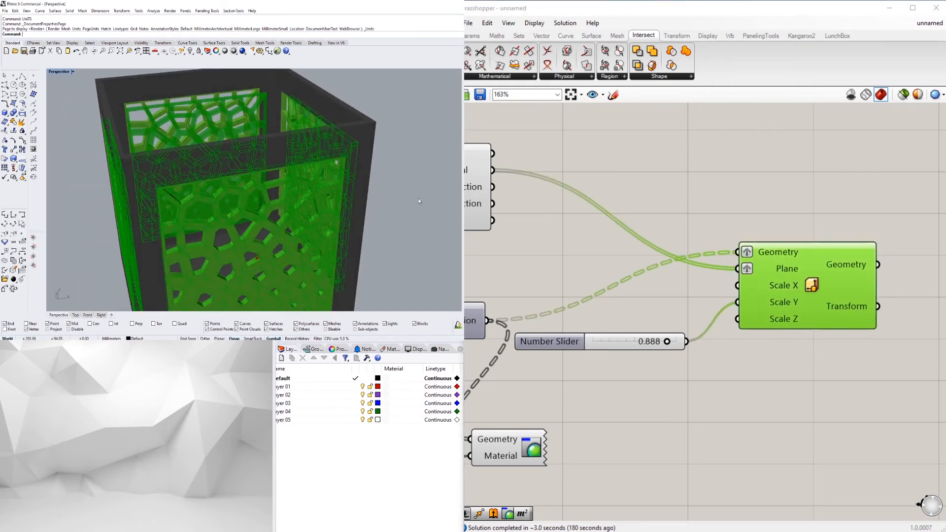
{"action": "scroll", "coordinate": [676, 234], "scroll_direction": "down", "scroll_amount": 3}
{"action": "right_click_drag", "start_coordinate": [599, 326], "coordinate": [685, 317]}
Turn off the preview of the Evaluate Surface component.
{"action": "left_click_drag", "start_coordinate": [682, 416], "coordinate": [626, 374]}
{"action": "left_click", "coordinate": [603, 203]}
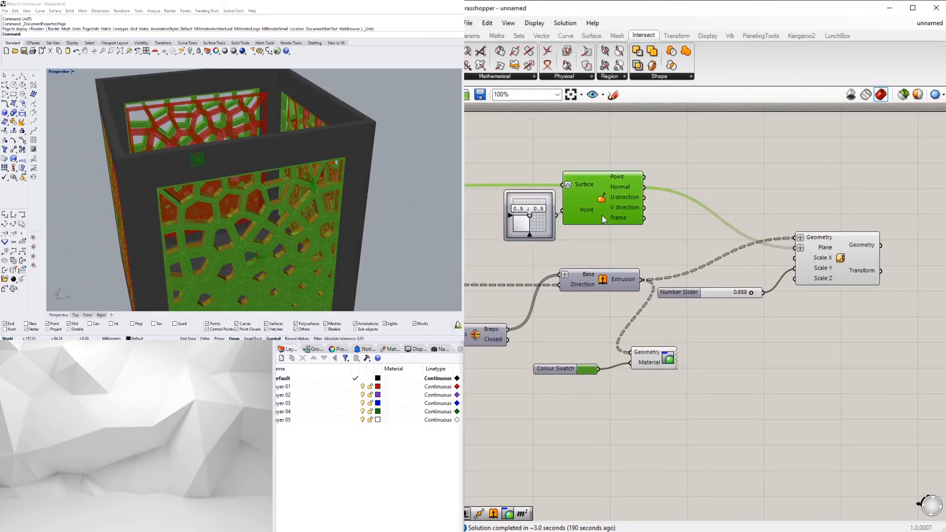
{"action": "left_click", "coordinate": [620, 424]}
{"action": "left_click", "coordinate": [832, 256]}
{"action": "left_click", "coordinate": [517, 382]}
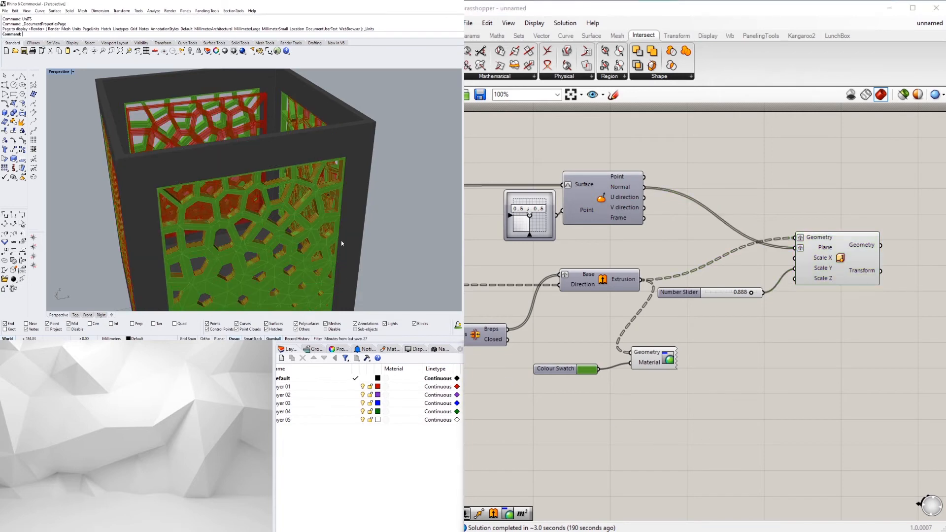
Move the green Colour Swatch and Custom Preview after the Scale NU and drive the preview's Geometry from its Geometry output.
{"action": "scroll", "coordinate": [341, 207], "scroll_direction": "up", "scroll_amount": 15}
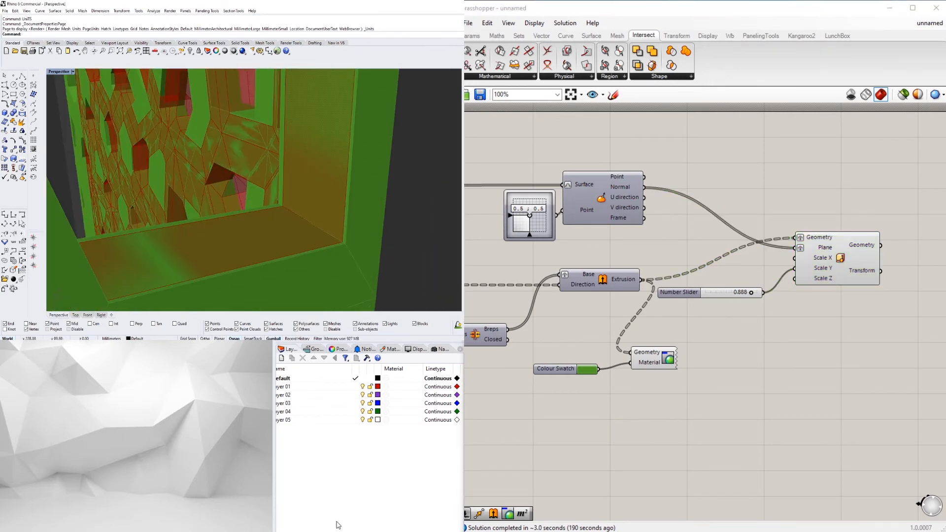
{"action": "left_click_drag", "start_coordinate": [727, 389], "coordinate": [779, 333]}
{"action": "scroll", "coordinate": [547, 359], "scroll_direction": "down", "scroll_amount": 4}
{"action": "scroll", "coordinate": [731, 311], "scroll_direction": "up", "scroll_amount": 5}
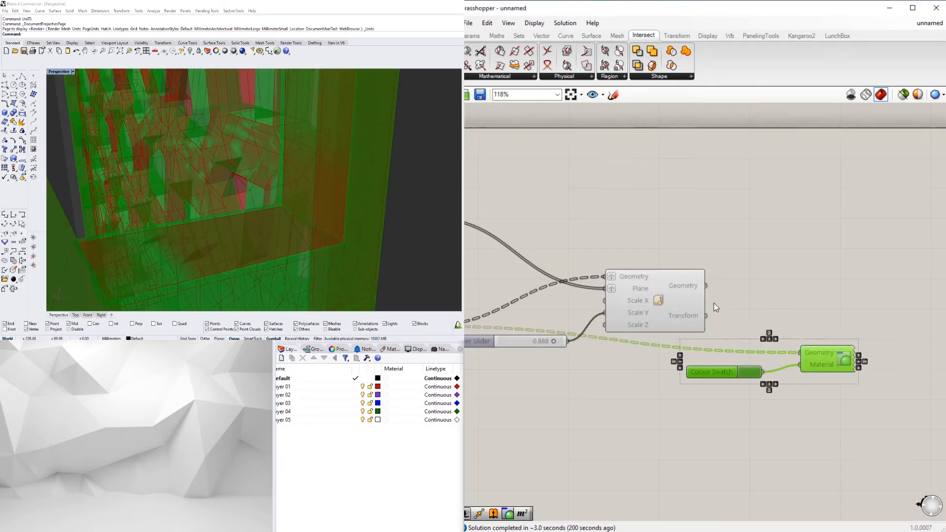
{"action": "left_click_drag", "start_coordinate": [705, 286], "coordinate": [798, 353]}
{"action": "left_click", "coordinate": [770, 285]}
Turn off the preview of the Scale NU component and inspect the scaled panels within the frame.
{"action": "scroll", "coordinate": [735, 297], "scroll_direction": "down", "scroll_amount": 5}
{"action": "scroll", "coordinate": [666, 305], "scroll_direction": "up", "scroll_amount": 4}
{"action": "left_click", "coordinate": [745, 284]}
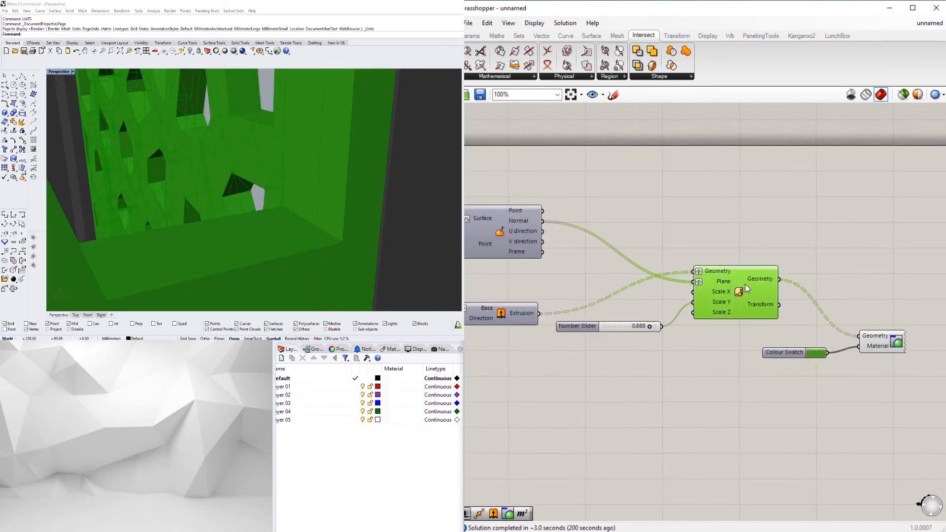
{"action": "right_click", "coordinate": [744, 283]}
{"action": "left_click", "coordinate": [768, 302]}
{"action": "right_click_drag", "start_coordinate": [298, 235], "coordinate": [359, 197]}
{"action": "scroll", "coordinate": [306, 190], "scroll_direction": "down", "scroll_amount": 8}
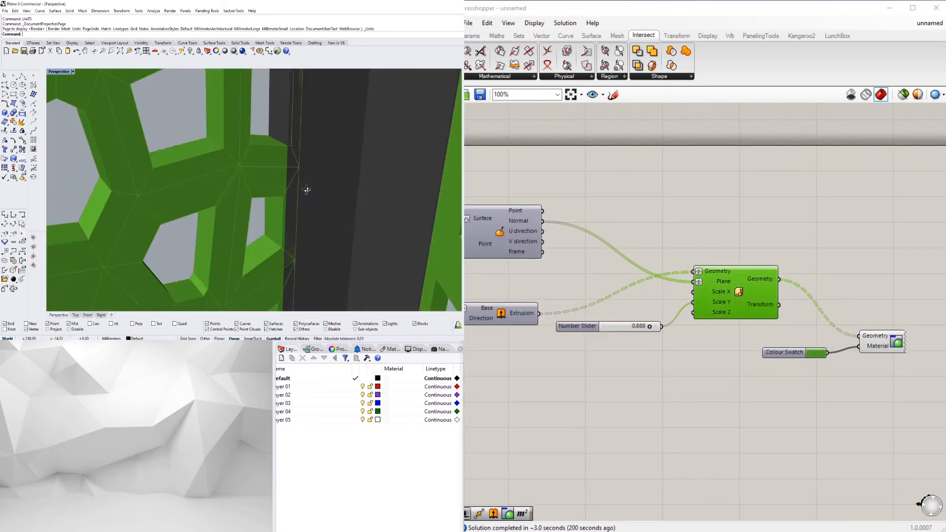
{"action": "scroll", "coordinate": [264, 196], "scroll_direction": "down", "scroll_amount": 8}
{"action": "right_click_drag", "start_coordinate": [264, 196], "coordinate": [398, 181]}
Add an Area component fed by the panel Extrusion and connect its Centroid to the Scale NU Plane input in place of the surface normal.
{"action": "left_click", "coordinate": [758, 212]}
{"action": "right_click_drag", "start_coordinate": [484, 274], "coordinate": [745, 266]}
{"action": "scroll", "coordinate": [668, 262], "scroll_direction": "down", "scroll_amount": 4}
{"action": "scroll", "coordinate": [607, 274], "scroll_direction": "up", "scroll_amount": 4}
{"action": "scroll", "coordinate": [745, 267], "scroll_direction": "down", "scroll_amount": 3}
{"action": "scroll", "coordinate": [789, 301], "scroll_direction": "up", "scroll_amount": 3}
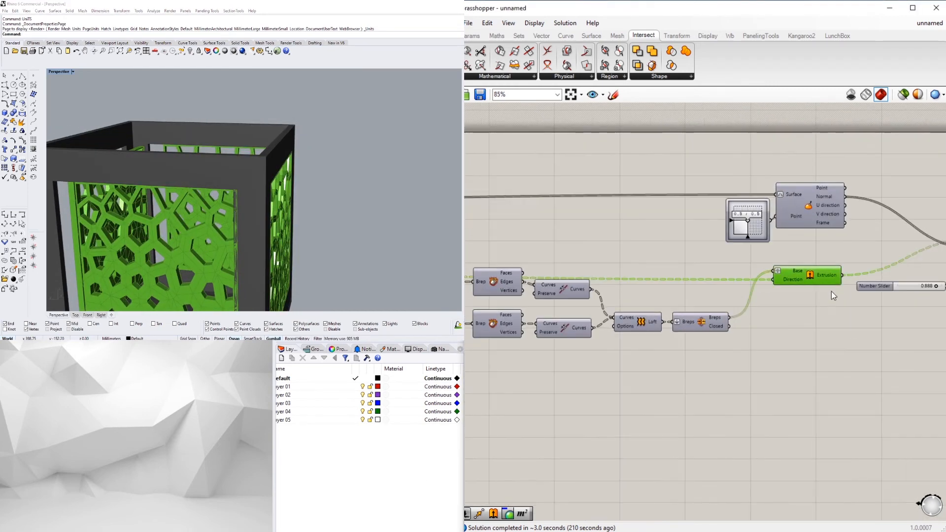
{"action": "double_click", "coordinate": [788, 297]}
{"action": "type", "text": "AREA"}
{"action": "left_click", "coordinate": [787, 291]}
{"action": "scroll", "coordinate": [743, 309], "scroll_direction": "up", "scroll_amount": 4}
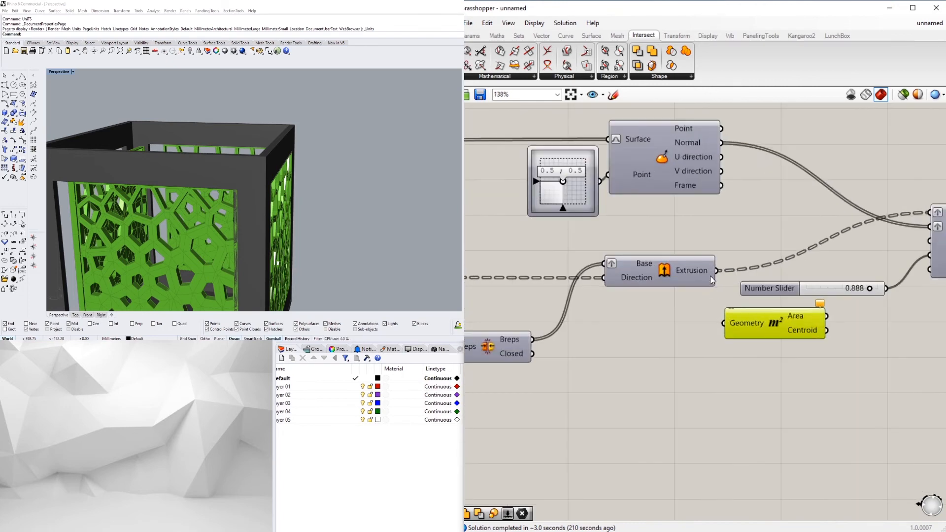
{"action": "right_click_drag", "start_coordinate": [851, 328], "coordinate": [745, 353]}
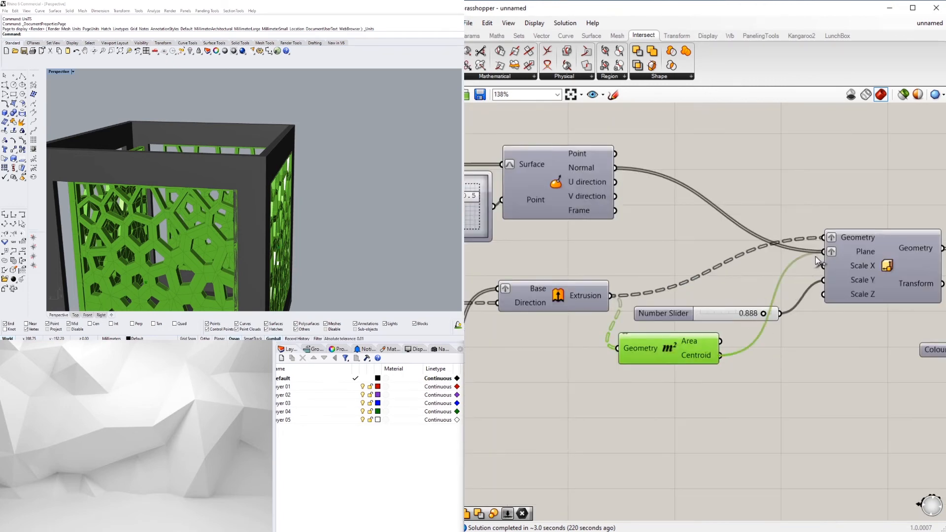
{"action": "right_click_drag", "start_coordinate": [326, 201], "coordinate": [407, 218]}
{"action": "left_click", "coordinate": [660, 231]}
{"action": "right_click_drag", "start_coordinate": [839, 295], "coordinate": [709, 298]}
{"action": "scroll", "coordinate": [709, 298], "scroll_direction": "up", "scroll_amount": 1}
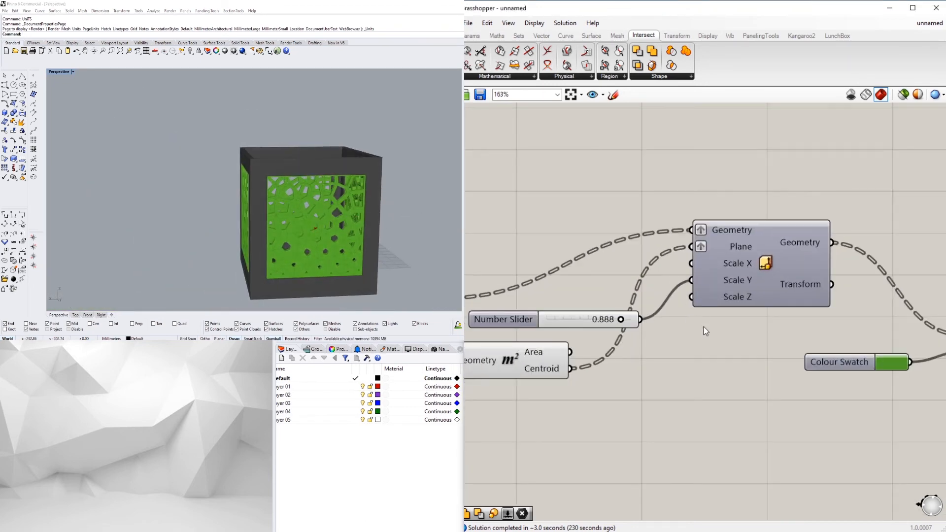
Delete the Scale NU component together with the 0.888 slider and the Area component.
{"action": "scroll", "coordinate": [705, 331], "scroll_direction": "down", "scroll_amount": 3}
{"action": "left_click", "coordinate": [731, 288]}
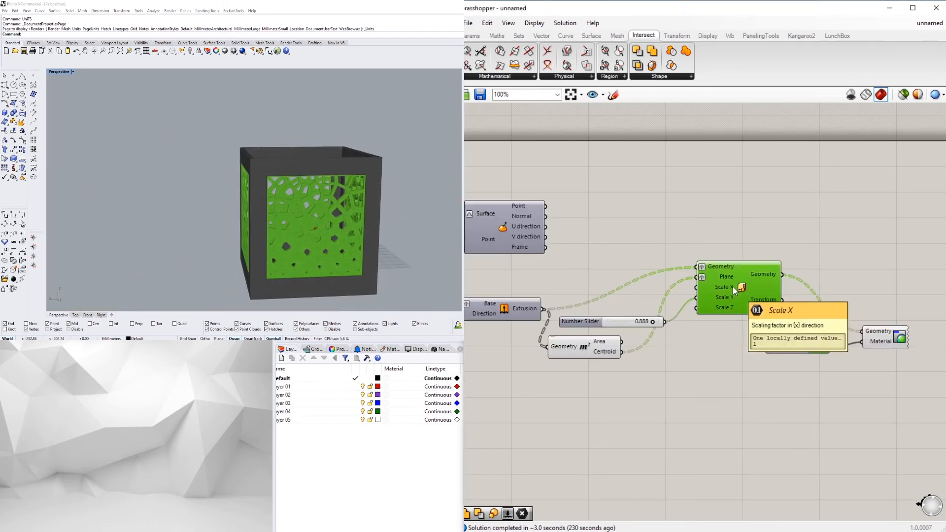
{"action": "key", "text": "Delete"}
{"action": "left_click_drag", "start_coordinate": [606, 316], "coordinate": [605, 315]}
{"action": "key", "text": "Delete"}
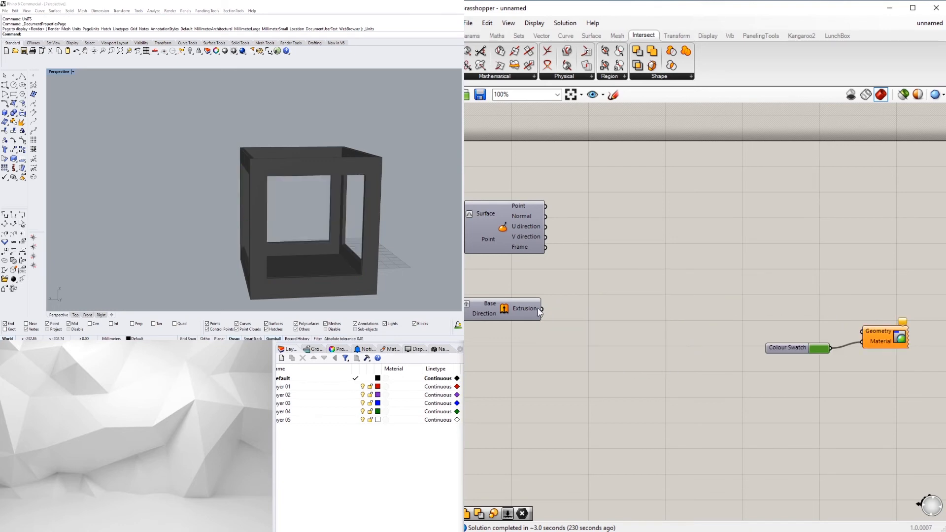
Connect the panel Extrusion output to the green Custom Preview's Geometry and move the preview and its Colour Swatch beside the Extrusion.
{"action": "left_click_drag", "start_coordinate": [863, 326], "coordinate": [863, 329]}
{"action": "left_click_drag", "start_coordinate": [911, 315], "coordinate": [770, 349]}
{"action": "left_click_drag", "start_coordinate": [894, 336], "coordinate": [591, 326]}
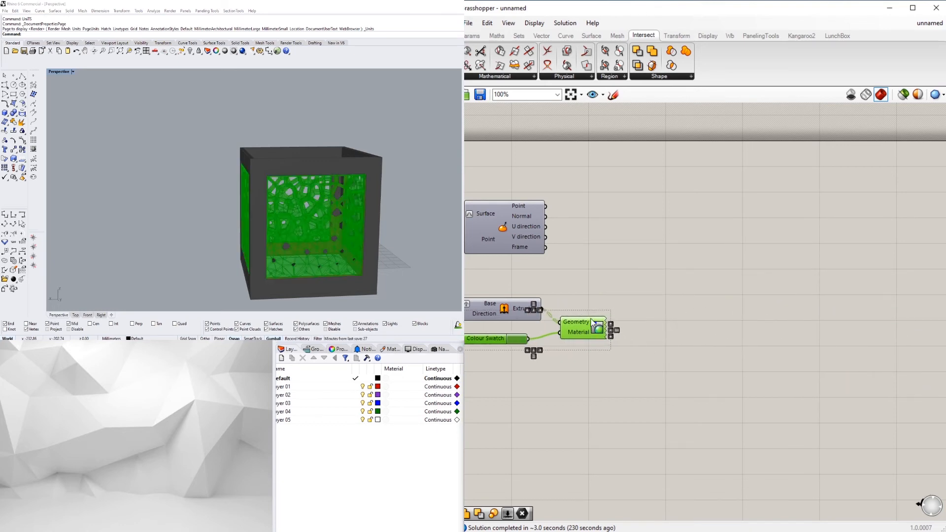
{"action": "left_click", "coordinate": [557, 362]}
Examine the extruded Voronoi panels from several sides of the cube along with the end of the definition.
{"action": "right_click_drag", "start_coordinate": [473, 295], "coordinate": [724, 243]}
{"action": "scroll", "coordinate": [717, 242], "scroll_direction": "down", "scroll_amount": 1}
{"action": "scroll", "coordinate": [697, 253], "scroll_direction": "up", "scroll_amount": 2}
{"action": "right_click_drag", "start_coordinate": [172, 217], "coordinate": [308, 209]}
{"action": "scroll", "coordinate": [248, 193], "scroll_direction": "down", "scroll_amount": 3}
{"action": "left_click", "coordinate": [830, 356]}
{"action": "scroll", "coordinate": [829, 353], "scroll_direction": "down", "scroll_amount": 1}
{"action": "right_click_drag", "start_coordinate": [776, 340], "coordinate": [724, 365]}
{"action": "left_click", "coordinate": [917, 285]}
{"action": "scroll", "coordinate": [739, 320], "scroll_direction": "up", "scroll_amount": 2}
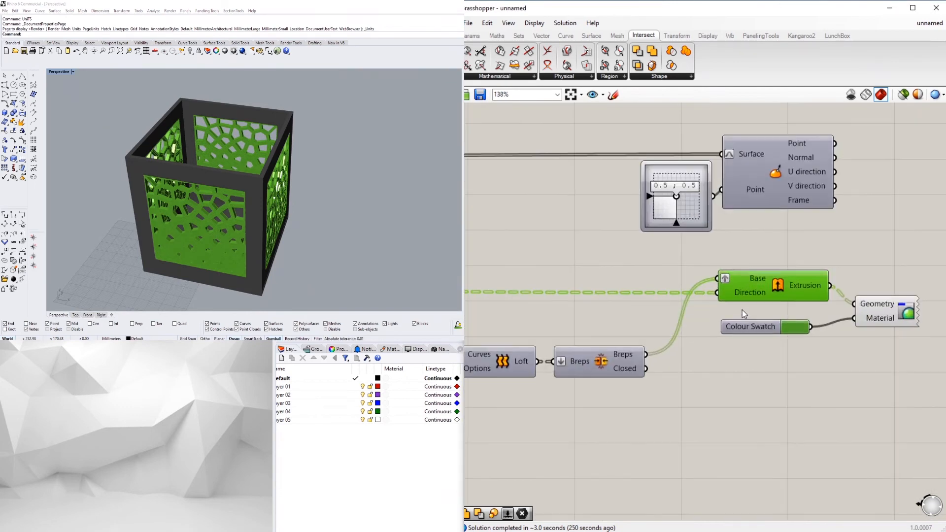
{"action": "right_click_drag", "start_coordinate": [326, 198], "coordinate": [283, 221]}
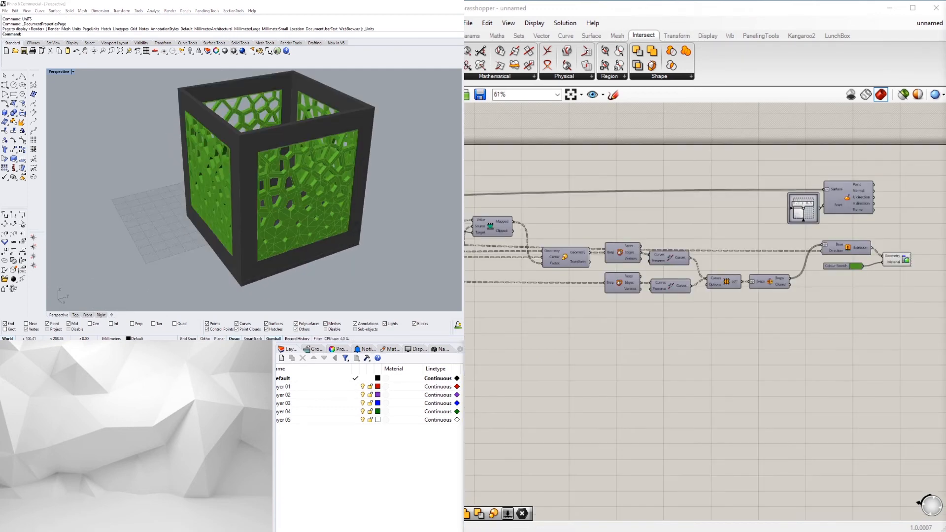
Group the 50-value slider that drives the population Count and label the group VORONOI SUBDIVISION.
{"action": "scroll", "coordinate": [661, 344], "scroll_direction": "down", "scroll_amount": 4}
{"action": "right_click_drag", "start_coordinate": [531, 340], "coordinate": [751, 283]}
{"action": "right_click_drag", "start_coordinate": [496, 278], "coordinate": [736, 323]}
{"action": "scroll", "coordinate": [658, 297], "scroll_direction": "up", "scroll_amount": 8}
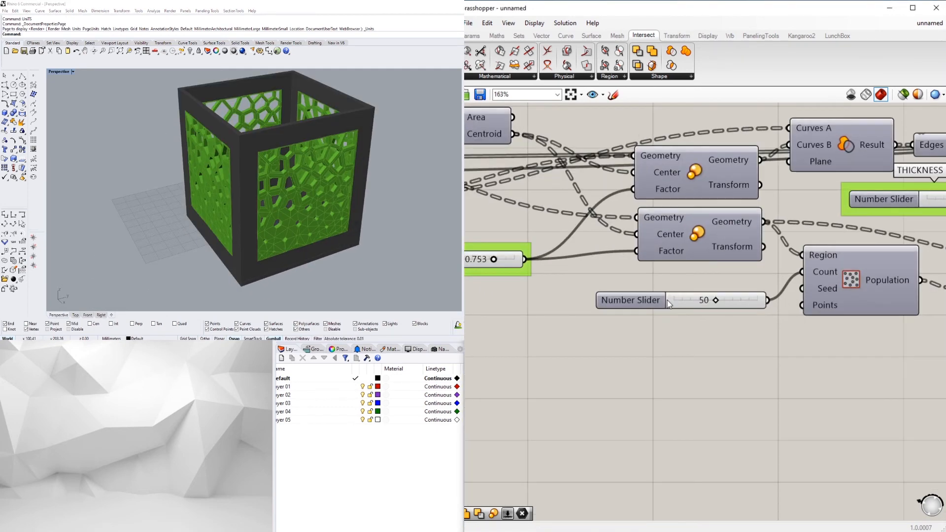
{"action": "left_click_drag", "start_coordinate": [641, 306], "coordinate": [627, 314]}
{"action": "right_click", "coordinate": [616, 295]}
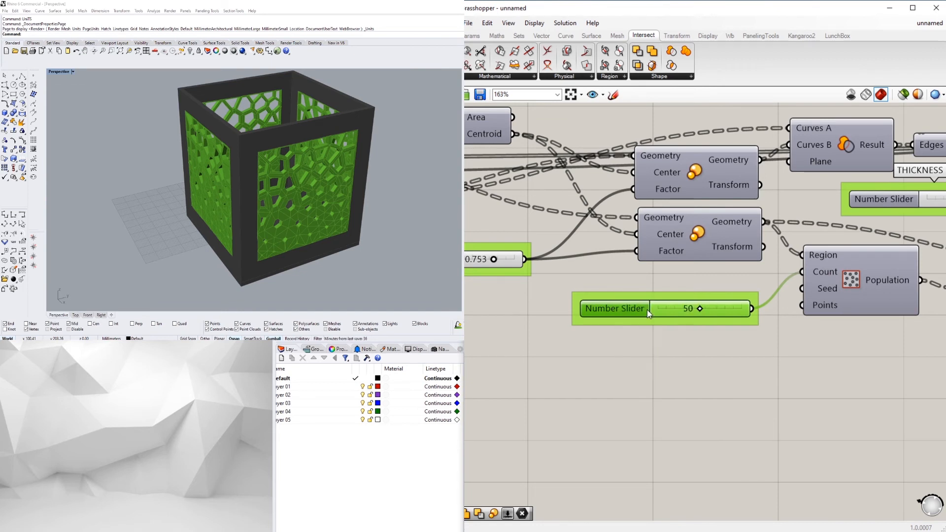
{"action": "right_click", "coordinate": [629, 306]}
{"action": "right_click", "coordinate": [628, 294]}
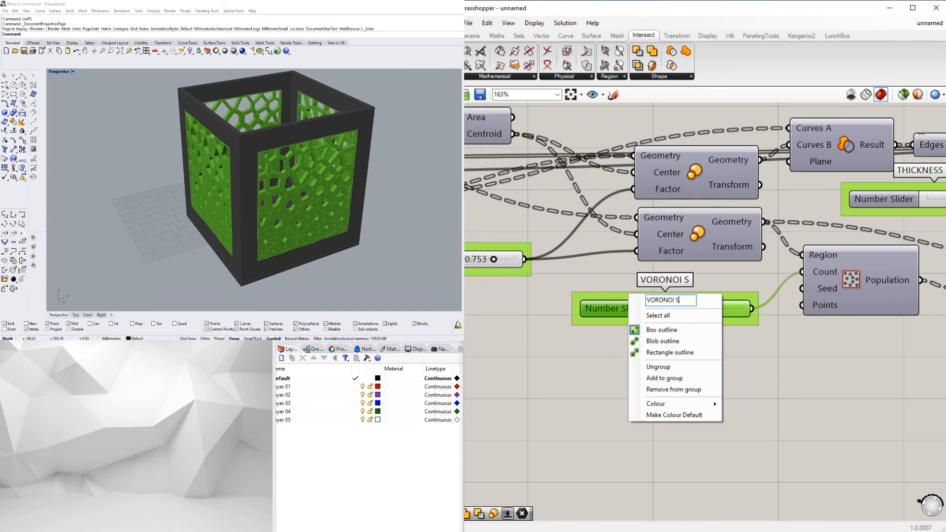
{"action": "key", "text": "Return"}
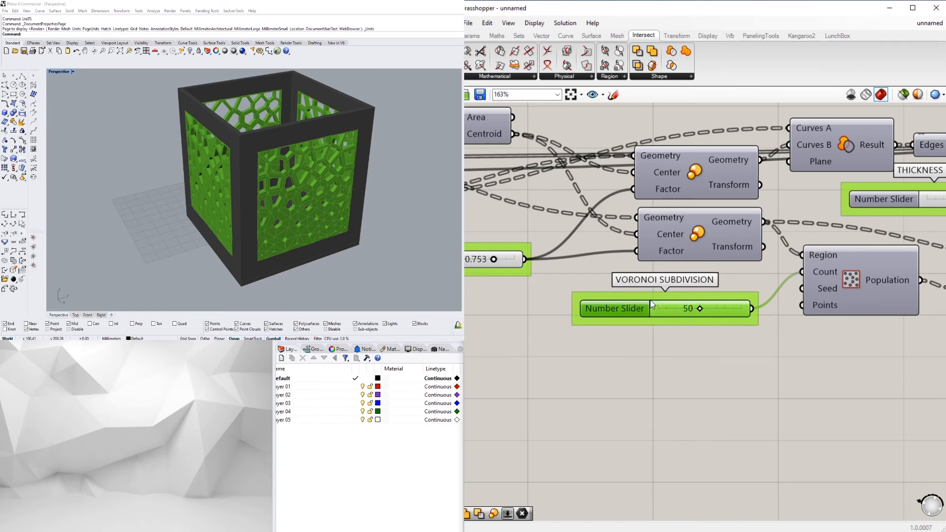
Group the 81-value slider feeding the Unit Z factor, label it CURVE ATTRACTOR and shift it closer under the frame's brep component.
{"action": "scroll", "coordinate": [693, 265], "scroll_direction": "down", "scroll_amount": 3}
{"action": "scroll", "coordinate": [745, 246], "scroll_direction": "up", "scroll_amount": 5}
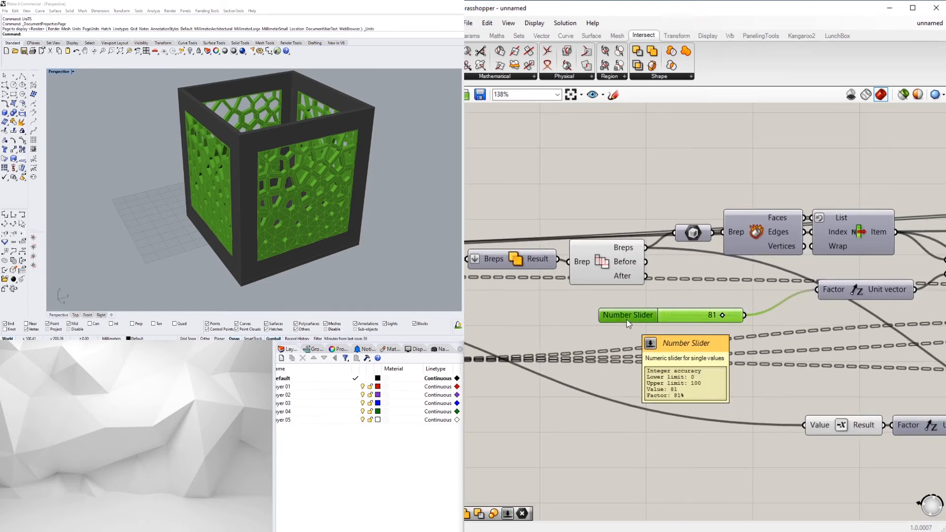
{"action": "key", "text": "ctrl+g"}
{"action": "right_click", "coordinate": [638, 305]}
{"action": "left_click", "coordinate": [661, 307]}
{"action": "right_click", "coordinate": [661, 307]}
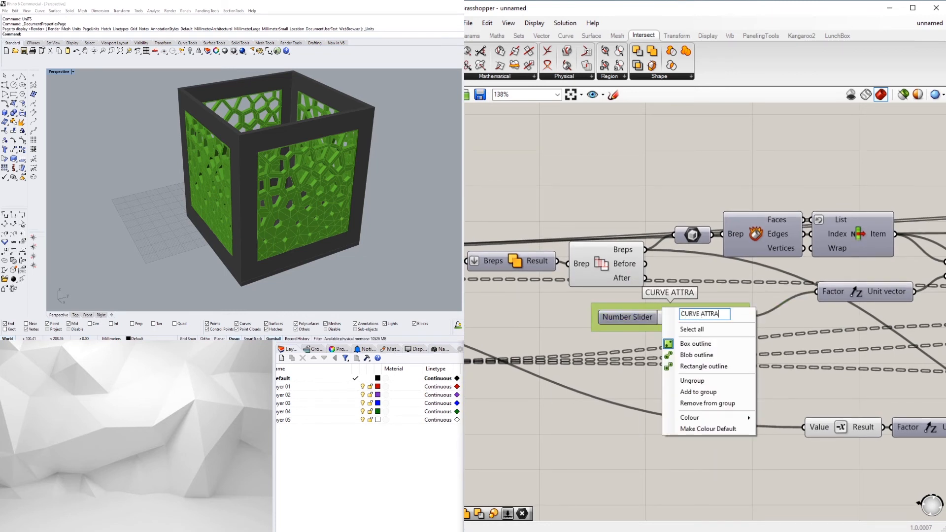
{"action": "left_click", "coordinate": [745, 492]}
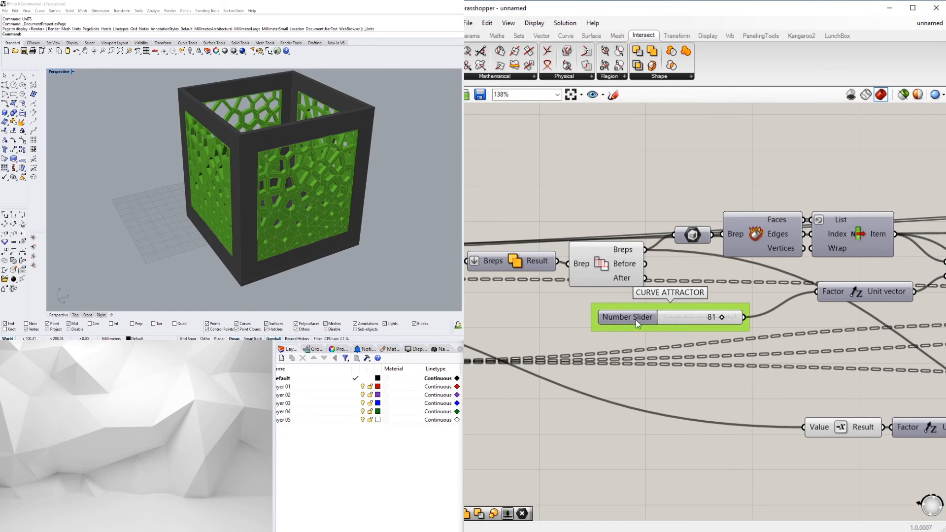
{"action": "left_click_drag", "start_coordinate": [635, 320], "coordinate": [592, 327]}
{"action": "left_click", "coordinate": [744, 455]}
Group the 0.850 and 0.142 sliders with their Construct Domain component and label the group PATTERN SIZE.
{"action": "scroll", "coordinate": [749, 459], "scroll_direction": "down", "scroll_amount": 5}
{"action": "right_click_drag", "start_coordinate": [750, 459], "coordinate": [534, 388]}
{"action": "scroll", "coordinate": [595, 386], "scroll_direction": "up", "scroll_amount": 4}
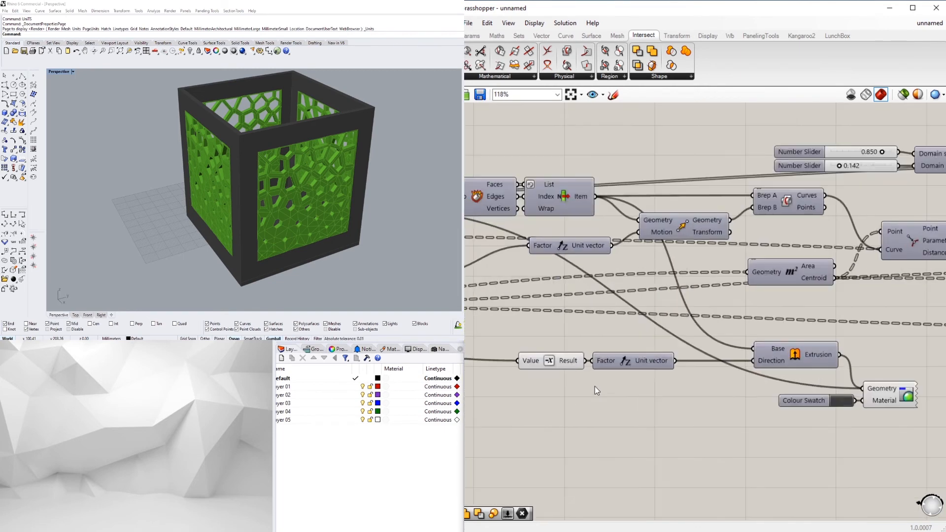
{"action": "left_click_drag", "start_coordinate": [595, 386], "coordinate": [564, 352]}
{"action": "left_click", "coordinate": [688, 427]}
{"action": "scroll", "coordinate": [688, 426], "scroll_direction": "down", "scroll_amount": 4}
{"action": "scroll", "coordinate": [777, 278], "scroll_direction": "up", "scroll_amount": 4}
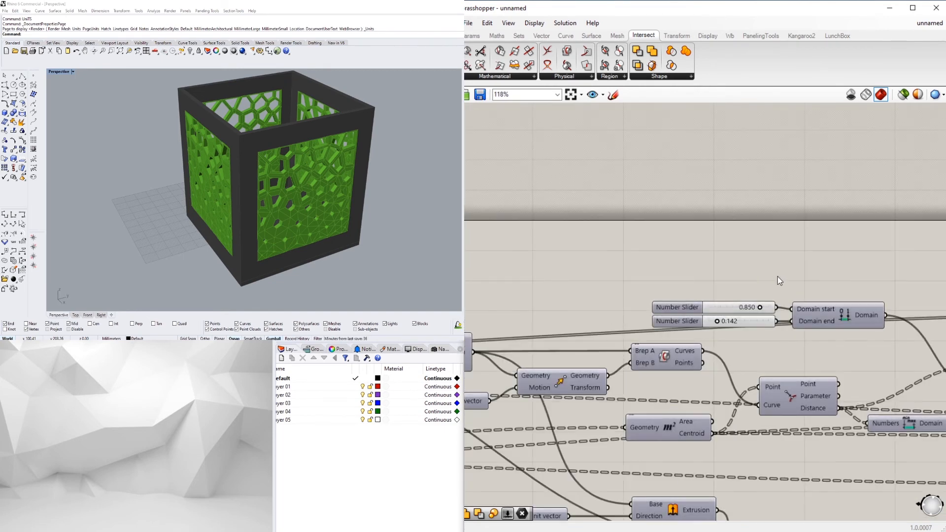
{"action": "left_click_drag", "start_coordinate": [722, 310], "coordinate": [649, 329]}
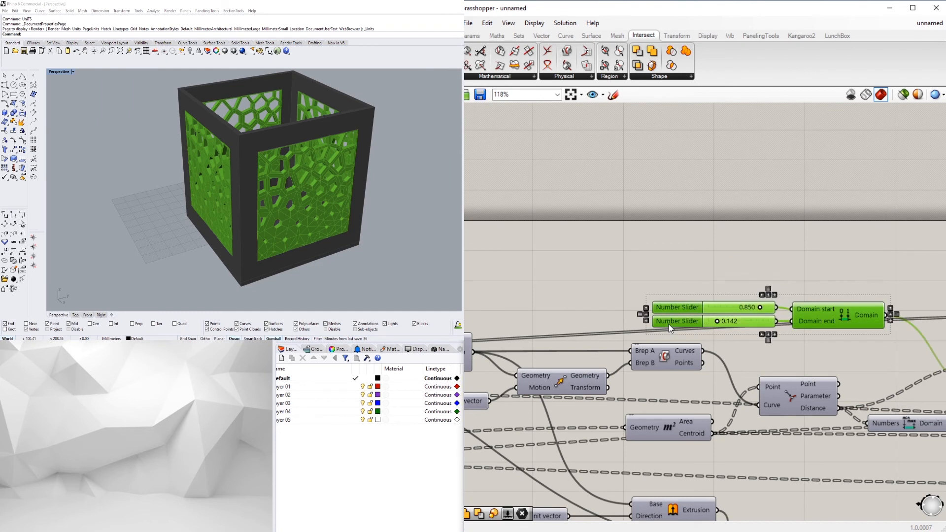
{"action": "right_click", "coordinate": [745, 297]}
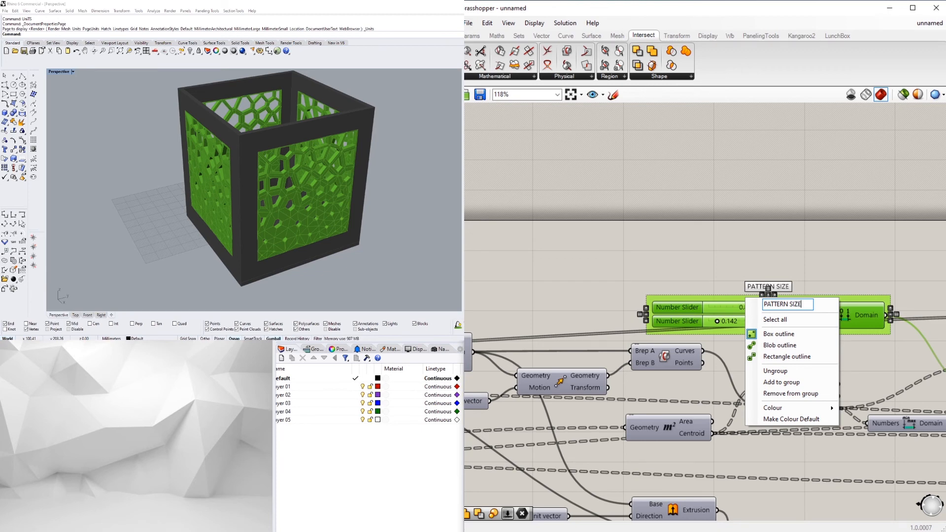
{"action": "left_click", "coordinate": [765, 237]}
Delete the unused Evaluate Surface component and its 0.5 ; 0.5 MD Slider.
{"action": "scroll", "coordinate": [765, 238], "scroll_direction": "down", "scroll_amount": 5}
{"action": "scroll", "coordinate": [555, 383], "scroll_direction": "up", "scroll_amount": 4}
{"action": "right_click_drag", "start_coordinate": [796, 382], "coordinate": [632, 416]}
{"action": "scroll", "coordinate": [555, 382], "scroll_direction": "down", "scroll_amount": 5}
{"action": "scroll", "coordinate": [632, 416], "scroll_direction": "up", "scroll_amount": 5}
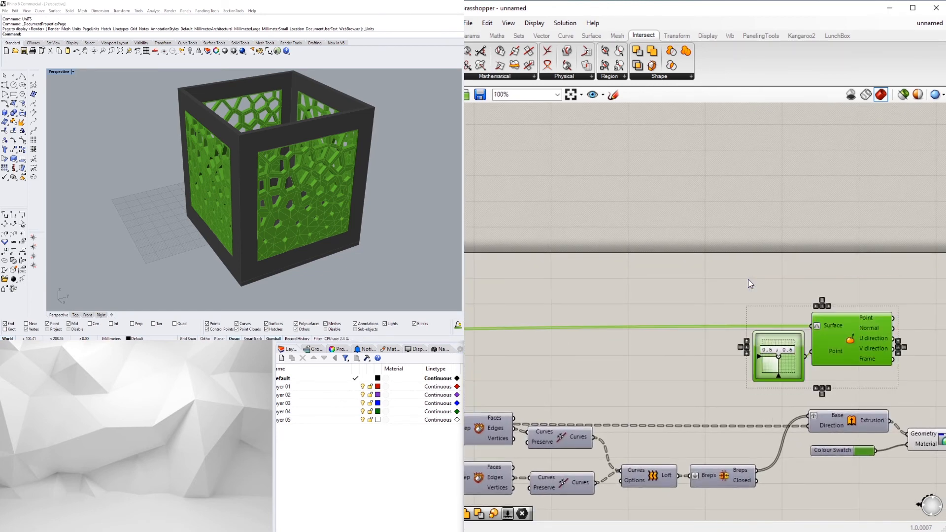
{"action": "key", "text": "Delete"}
Move the Negative and Unit Z components closer to the base Extrusion's Direction input.
{"action": "scroll", "coordinate": [751, 283], "scroll_direction": "down", "scroll_amount": 5}
{"action": "right_click_drag", "start_coordinate": [632, 310], "coordinate": [672, 367]}
{"action": "scroll", "coordinate": [672, 367], "scroll_direction": "up", "scroll_amount": 5}
{"action": "scroll", "coordinate": [668, 358], "scroll_direction": "down", "scroll_amount": 5}
{"action": "scroll", "coordinate": [628, 393], "scroll_direction": "up", "scroll_amount": 4}
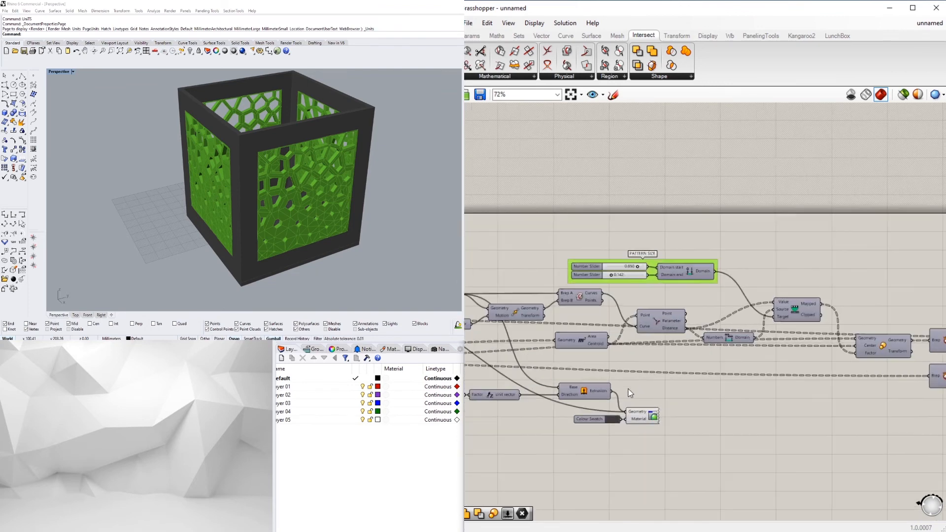
{"action": "right_click_drag", "start_coordinate": [628, 393], "coordinate": [789, 393]}
{"action": "scroll", "coordinate": [640, 404], "scroll_direction": "up", "scroll_amount": 3}
{"action": "left_click_drag", "start_coordinate": [639, 406], "coordinate": [679, 406]}
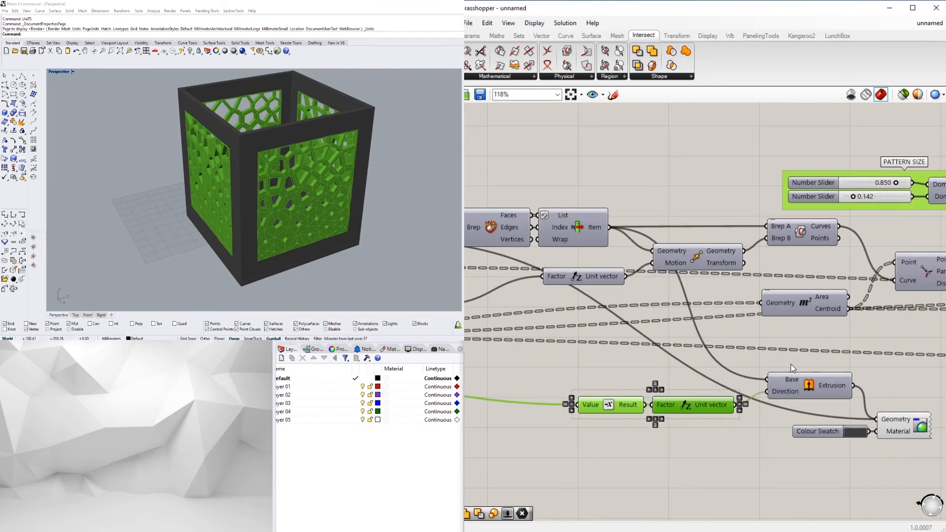
{"action": "left_click", "coordinate": [791, 367]}
Group the Extrusion component that closes the bottom of the cube and label the group BASE.
{"action": "scroll", "coordinate": [791, 368], "scroll_direction": "down", "scroll_amount": 4}
{"action": "scroll", "coordinate": [851, 373], "scroll_direction": "up", "scroll_amount": 4}
{"action": "left_click_drag", "start_coordinate": [850, 478], "coordinate": [823, 418]}
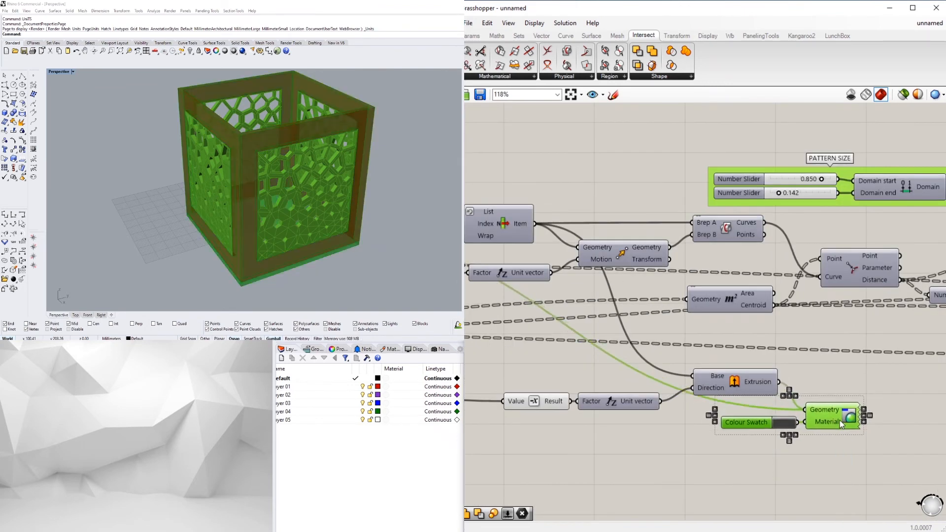
{"action": "left_click", "coordinate": [808, 392]}
{"action": "key", "text": "ctrl+g"}
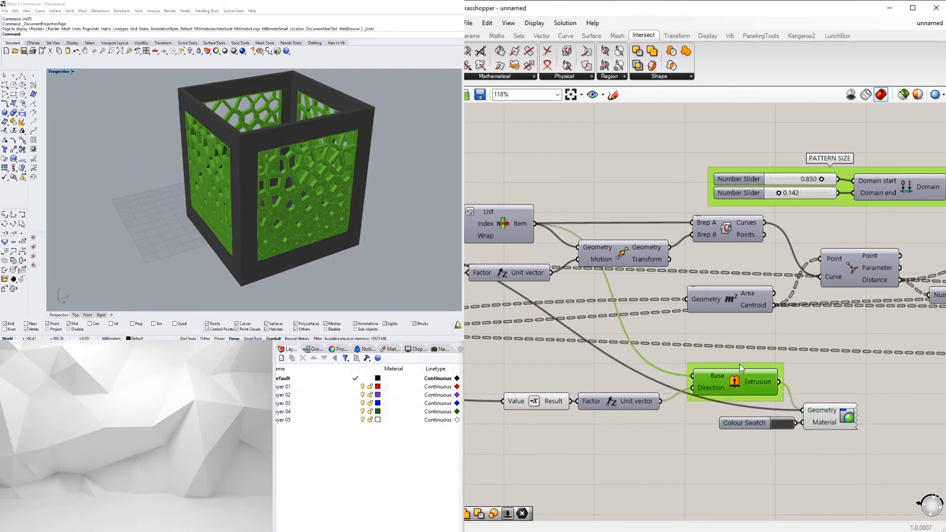
{"action": "right_click", "coordinate": [735, 367]}
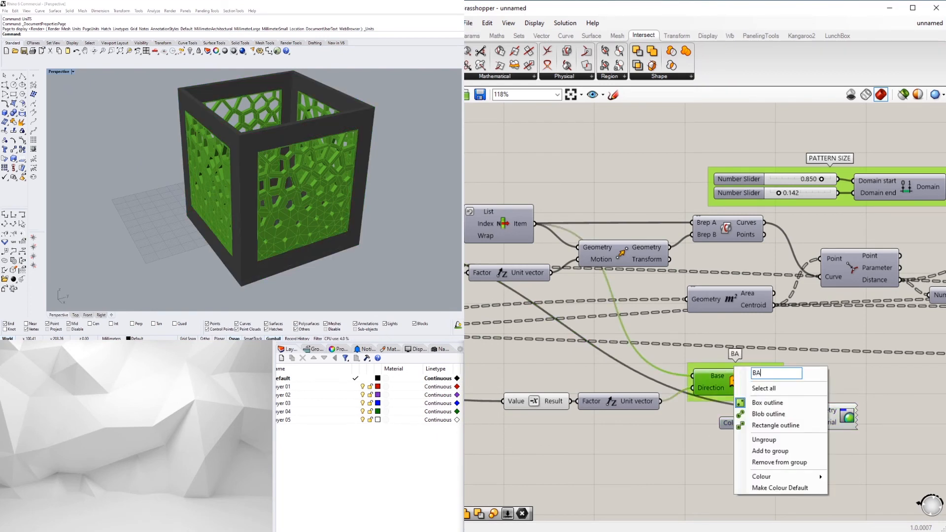
{"action": "left_click", "coordinate": [873, 378]}
Group the component that outputs the merged frame Breps and label the group FRAME.
{"action": "scroll", "coordinate": [870, 380], "scroll_direction": "down", "scroll_amount": 4}
{"action": "right_click_drag", "start_coordinate": [567, 331], "coordinate": [651, 344]}
{"action": "scroll", "coordinate": [651, 345], "scroll_direction": "up", "scroll_amount": 4}
{"action": "scroll", "coordinate": [651, 343], "scroll_direction": "down", "scroll_amount": 3}
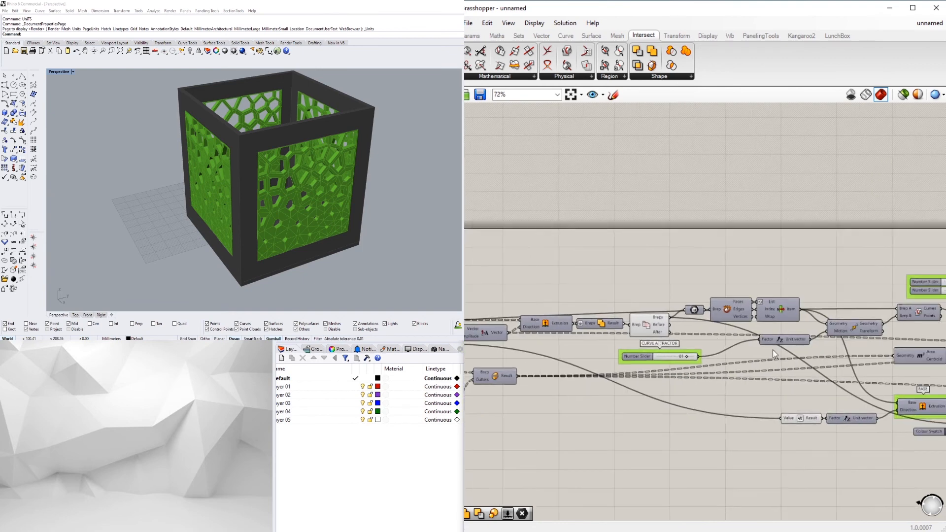
{"action": "scroll", "coordinate": [647, 329], "scroll_direction": "up", "scroll_amount": 2}
{"action": "left_click", "coordinate": [646, 329]}
{"action": "key", "text": "ctrl+g"}
{"action": "scroll", "coordinate": [649, 307], "scroll_direction": "up", "scroll_amount": 3}
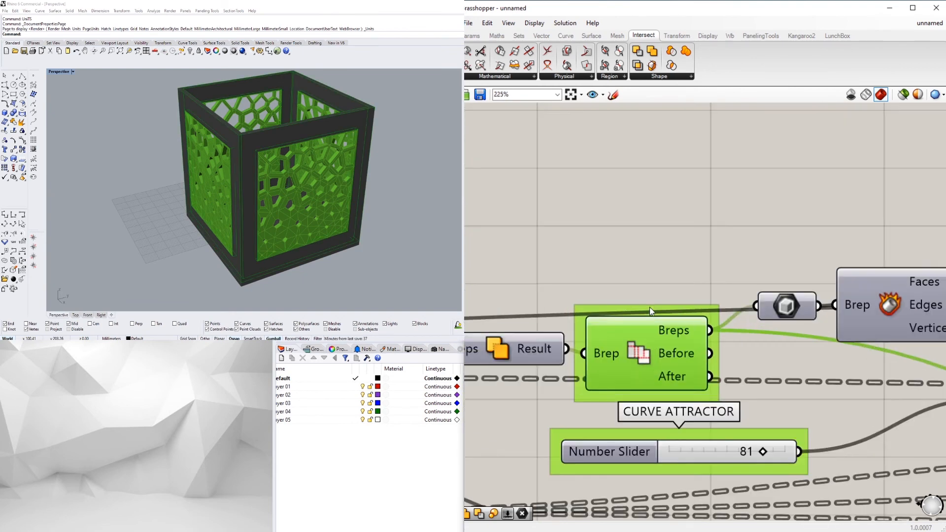
{"action": "right_click", "coordinate": [646, 306]}
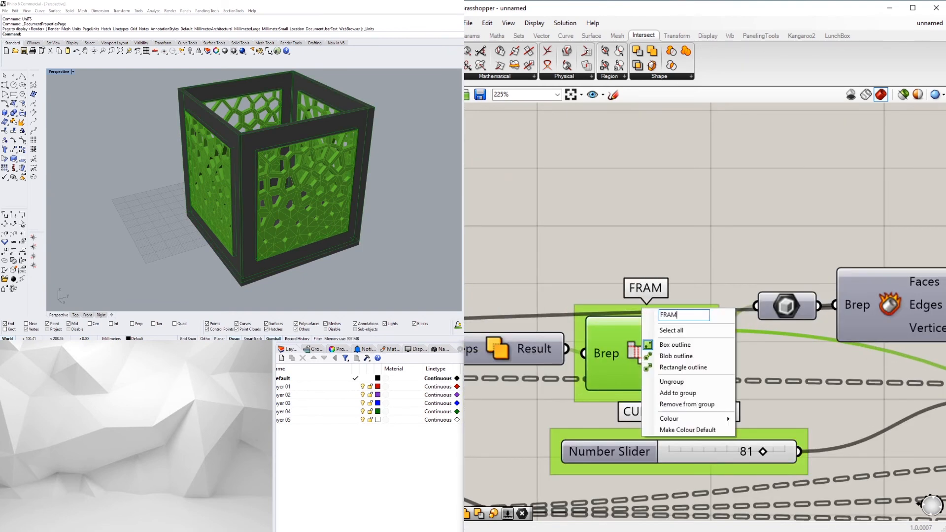
{"action": "type", "text": "FRAME"}
{"action": "key", "text": "Return"}
{"action": "scroll", "coordinate": [698, 259], "scroll_direction": "down", "scroll_amount": 3}
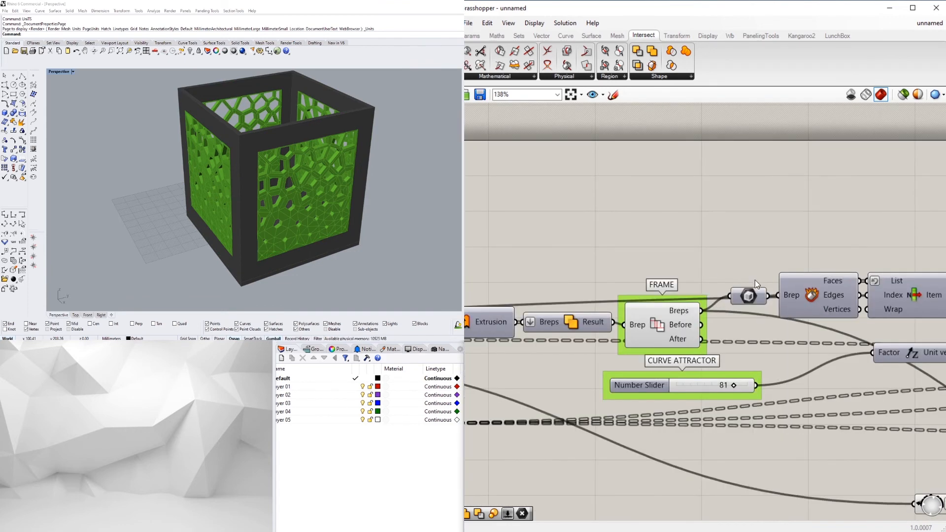
Move all components downstream of the FRAME group, including the CURVE ATTRACTOR slider, farther along the canvas to open a gap after it.
{"action": "left_click", "coordinate": [786, 285]}
{"action": "right_click_drag", "start_coordinate": [921, 268], "coordinate": [747, 276]}
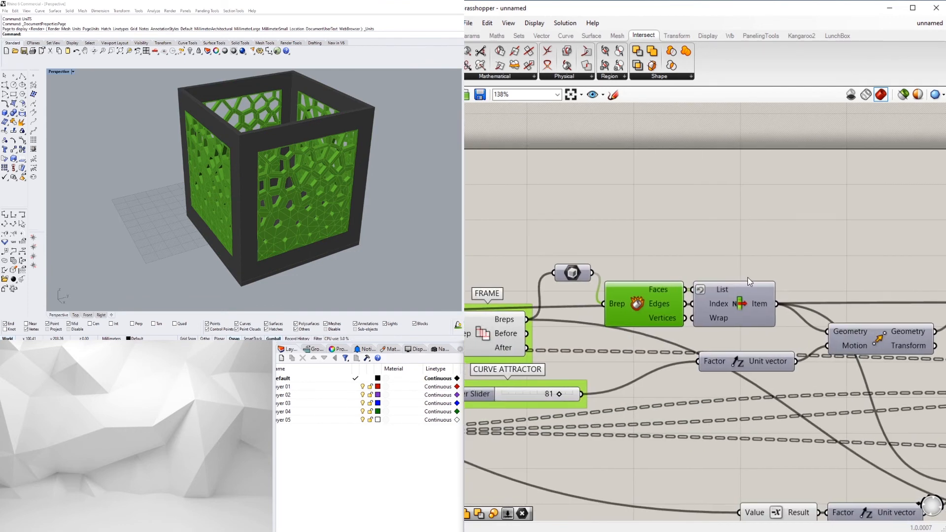
{"action": "left_click", "coordinate": [738, 291]}
{"action": "scroll", "coordinate": [737, 288], "scroll_direction": "down", "scroll_amount": 5}
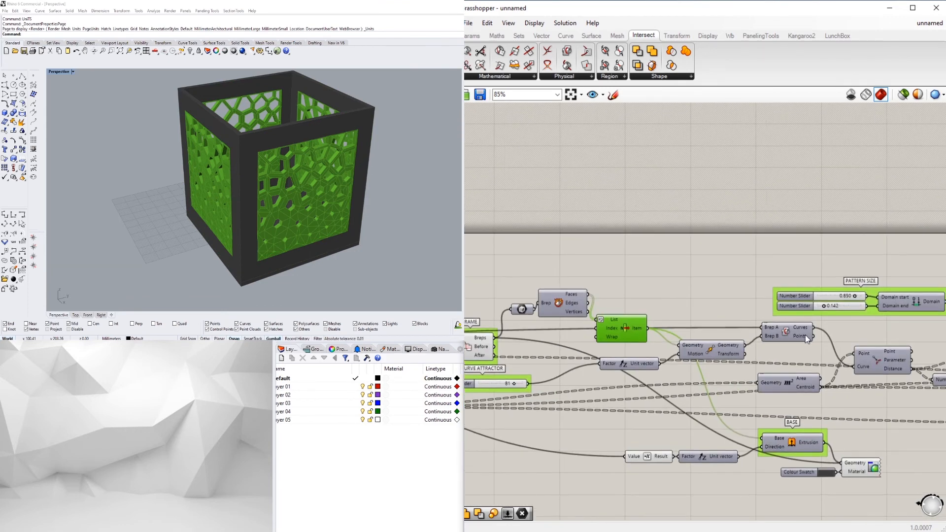
{"action": "scroll", "coordinate": [608, 350], "scroll_direction": "up", "scroll_amount": 4}
{"action": "left_click", "coordinate": [590, 361]}
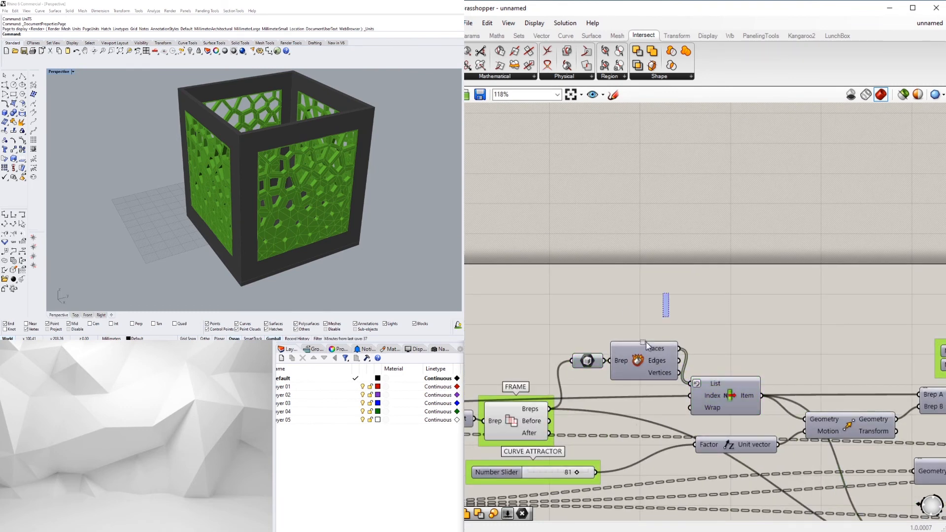
{"action": "scroll", "coordinate": [646, 342], "scroll_direction": "down", "scroll_amount": 6}
{"action": "left_click_drag", "start_coordinate": [886, 433], "coordinate": [600, 337]}
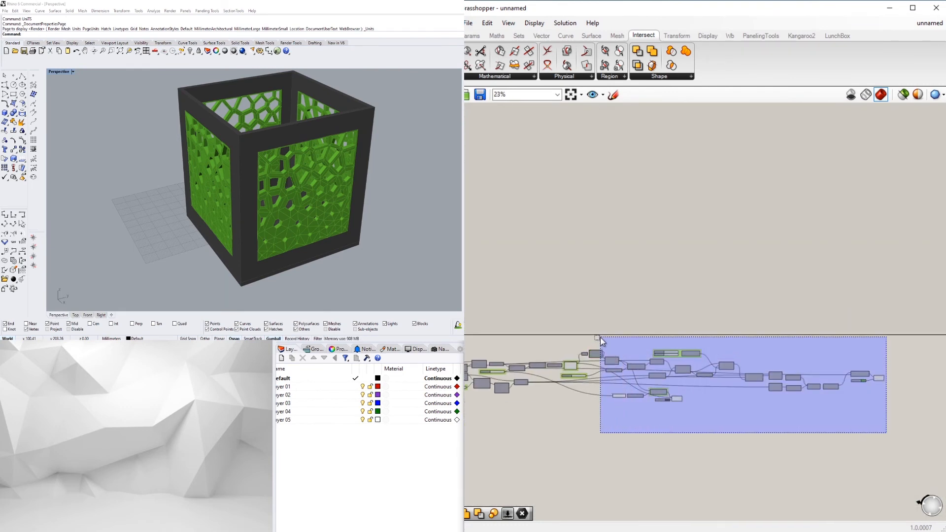
{"action": "scroll", "coordinate": [600, 337], "scroll_direction": "up", "scroll_amount": 6}
{"action": "left_click", "coordinate": [539, 386]}
{"action": "left_click_drag", "start_coordinate": [539, 414], "coordinate": [627, 413]}
{"action": "scroll", "coordinate": [594, 318], "scroll_direction": "up", "scroll_amount": 1}
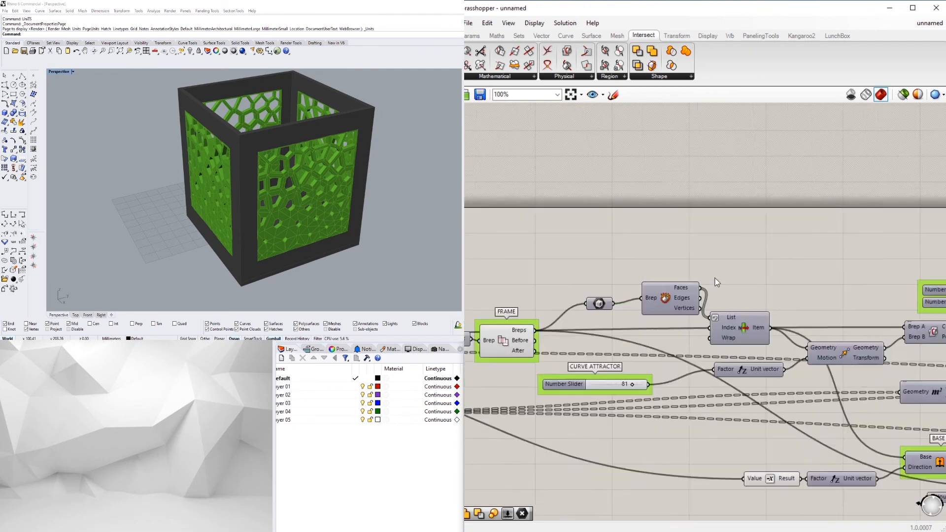
Review the component layout from the Voronoi population section through the frame to the final panel Extrusion.
{"action": "left_click", "coordinate": [650, 313]}
{"action": "scroll", "coordinate": [734, 261], "scroll_direction": "down", "scroll_amount": 4}
{"action": "right_click_drag", "start_coordinate": [734, 261], "coordinate": [781, 299]}
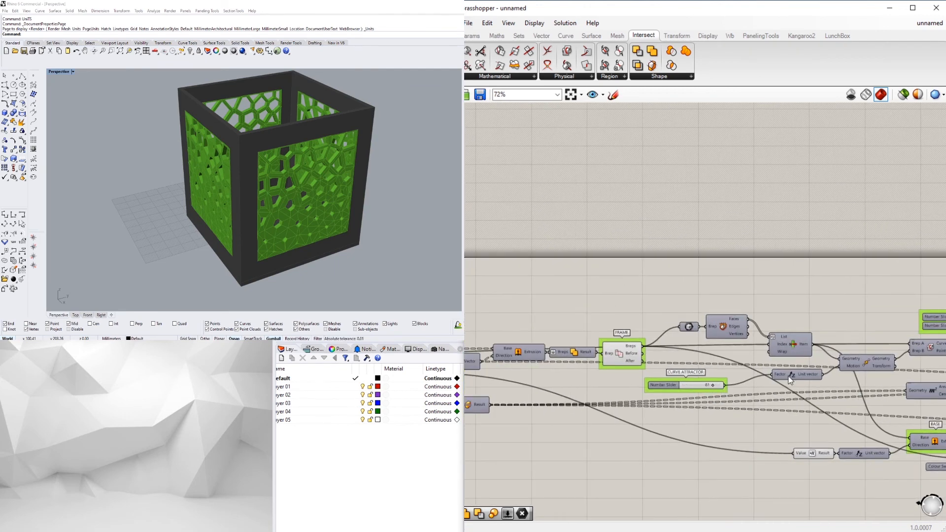
{"action": "scroll", "coordinate": [789, 374], "scroll_direction": "down", "scroll_amount": 3}
{"action": "right_click_drag", "start_coordinate": [789, 373], "coordinate": [607, 340]}
{"action": "scroll", "coordinate": [720, 399], "scroll_direction": "up", "scroll_amount": 5}
{"action": "scroll", "coordinate": [719, 399], "scroll_direction": "up", "scroll_amount": 2}
{"action": "right_click_drag", "start_coordinate": [559, 378], "coordinate": [709, 394]}
{"action": "scroll", "coordinate": [709, 394], "scroll_direction": "down", "scroll_amount": 5}
{"action": "right_click_drag", "start_coordinate": [607, 404], "coordinate": [843, 410]}
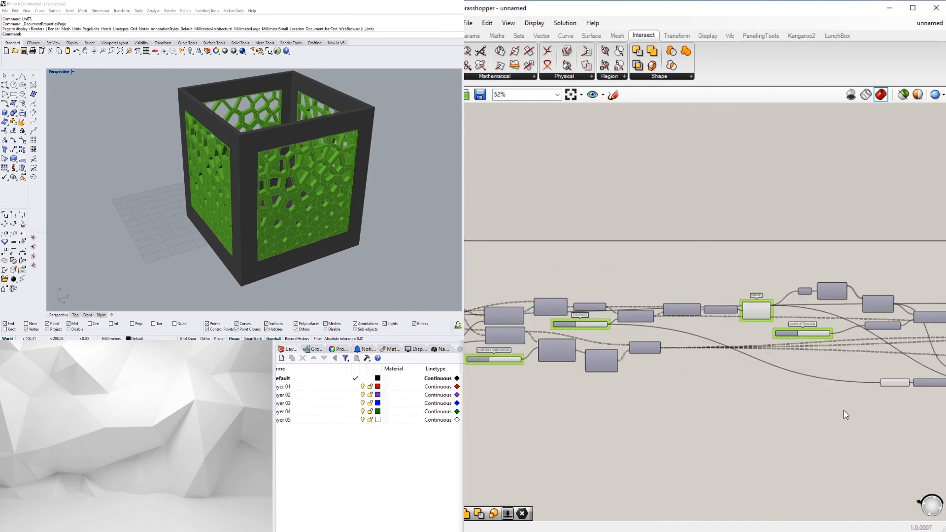
{"action": "right_click_drag", "start_coordinate": [600, 351], "coordinate": [768, 353]}
{"action": "scroll", "coordinate": [769, 353], "scroll_direction": "up", "scroll_amount": 4}
{"action": "scroll", "coordinate": [796, 345], "scroll_direction": "down", "scroll_amount": 4}
{"action": "scroll", "coordinate": [727, 317], "scroll_direction": "up", "scroll_amount": 5}
{"action": "right_click_drag", "start_coordinate": [857, 343], "coordinate": [494, 344]}
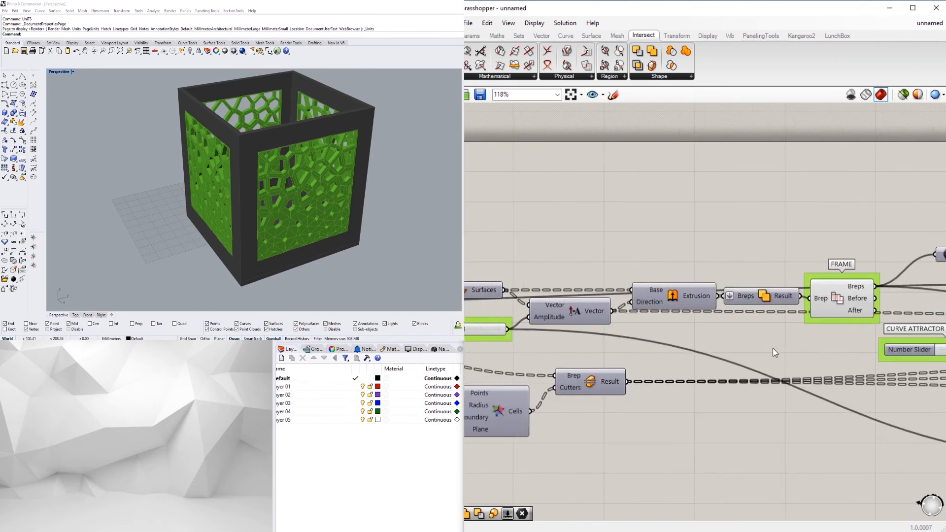
{"action": "right_click_drag", "start_coordinate": [772, 348], "coordinate": [651, 347]}
{"action": "scroll", "coordinate": [849, 384], "scroll_direction": "down", "scroll_amount": 5}
{"action": "right_click_drag", "start_coordinate": [887, 401], "coordinate": [523, 385]}
{"action": "right_click_drag", "start_coordinate": [707, 397], "coordinate": [876, 403]}
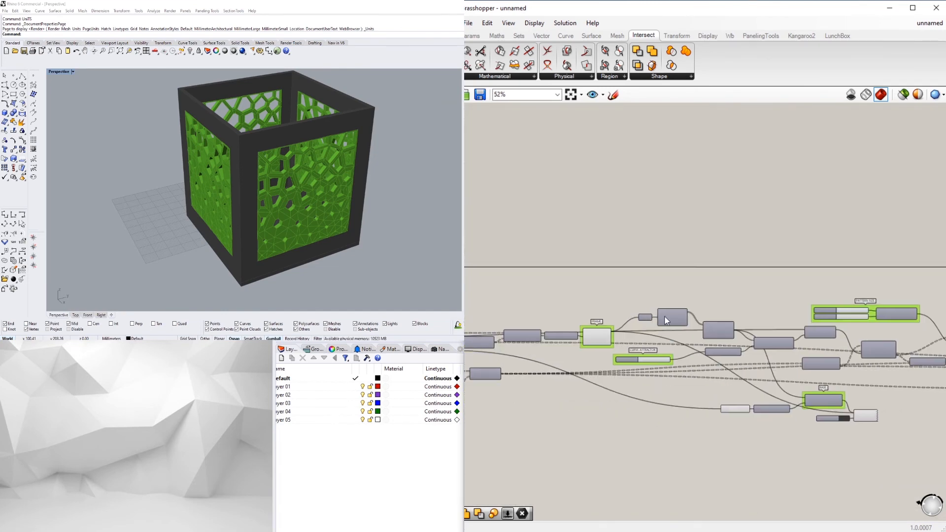
{"action": "scroll", "coordinate": [597, 301], "scroll_direction": "up", "scroll_amount": 5}
{"action": "scroll", "coordinate": [613, 272], "scroll_direction": "down", "scroll_amount": 3}
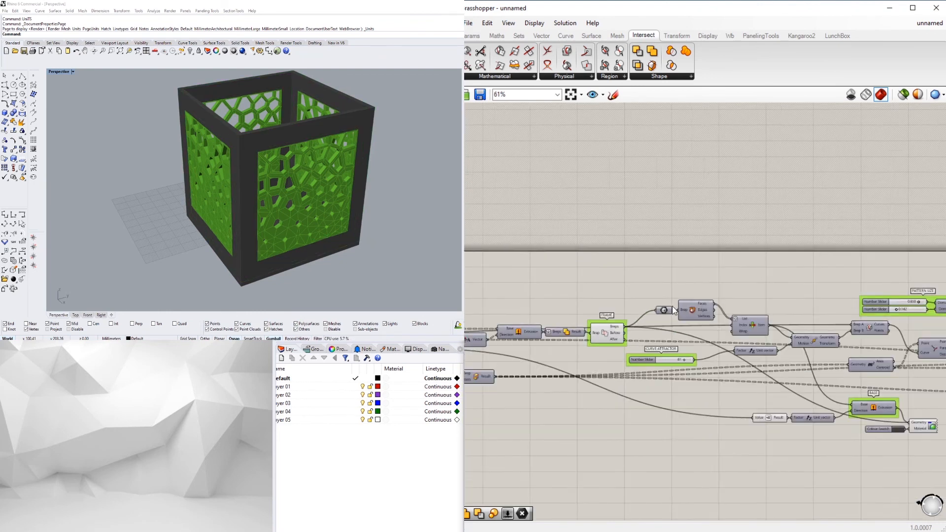
{"action": "right_click_drag", "start_coordinate": [792, 417], "coordinate": [669, 383]}
{"action": "scroll", "coordinate": [774, 403], "scroll_direction": "down", "scroll_amount": 2}
{"action": "right_click_drag", "start_coordinate": [841, 413], "coordinate": [589, 400]}
{"action": "right_click_drag", "start_coordinate": [842, 376], "coordinate": [680, 376]}
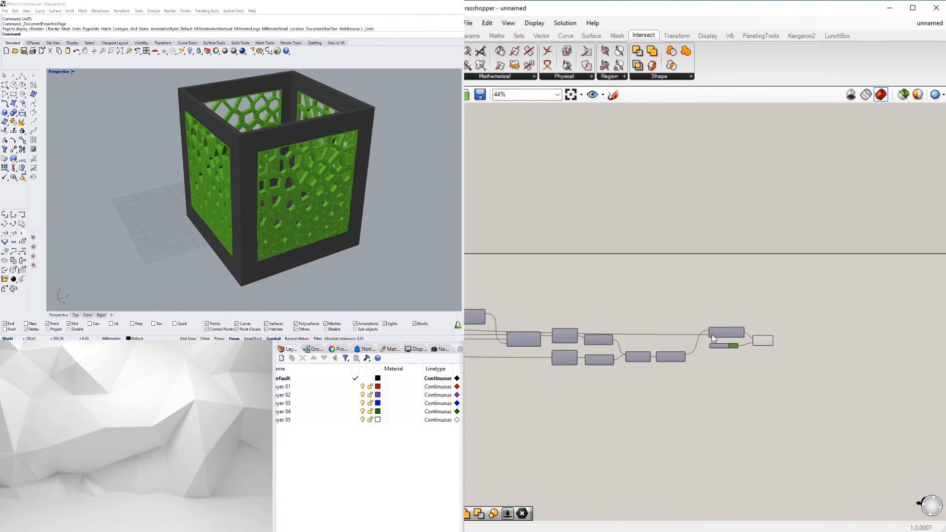
Group the final panel Extrusion component and label the group VORONOI.
{"action": "scroll", "coordinate": [720, 332], "scroll_direction": "up", "scroll_amount": 7}
{"action": "left_click", "coordinate": [750, 329]}
{"action": "right_click", "coordinate": [750, 329]}
{"action": "left_click", "coordinate": [761, 347]}
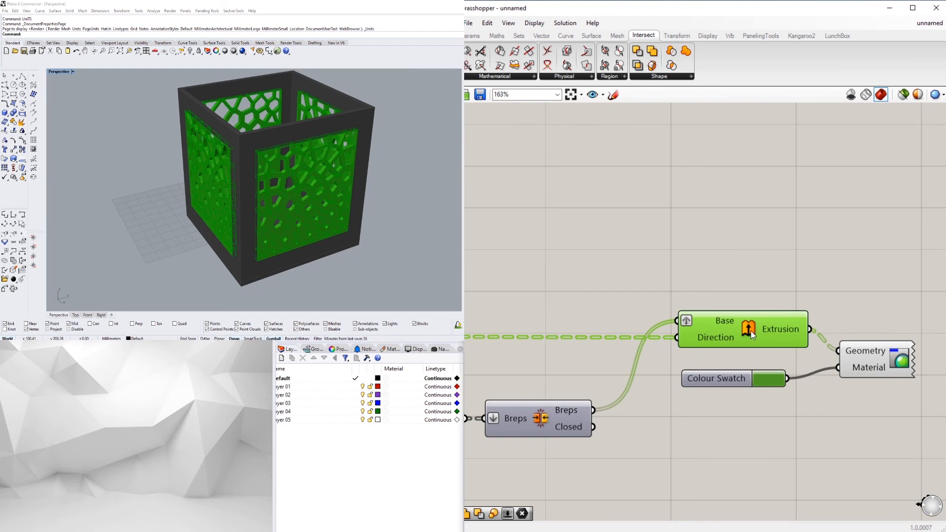
{"action": "right_click", "coordinate": [752, 335]}
{"action": "left_click", "coordinate": [761, 343]}
{"action": "key", "text": "ctrl+g"}
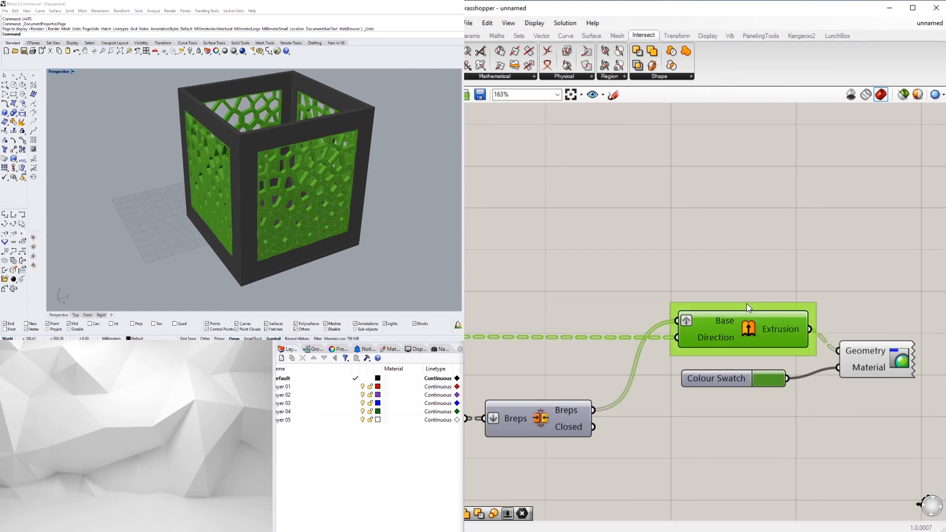
{"action": "right_click", "coordinate": [746, 303]}
{"action": "type", "text": "VORONOI"}
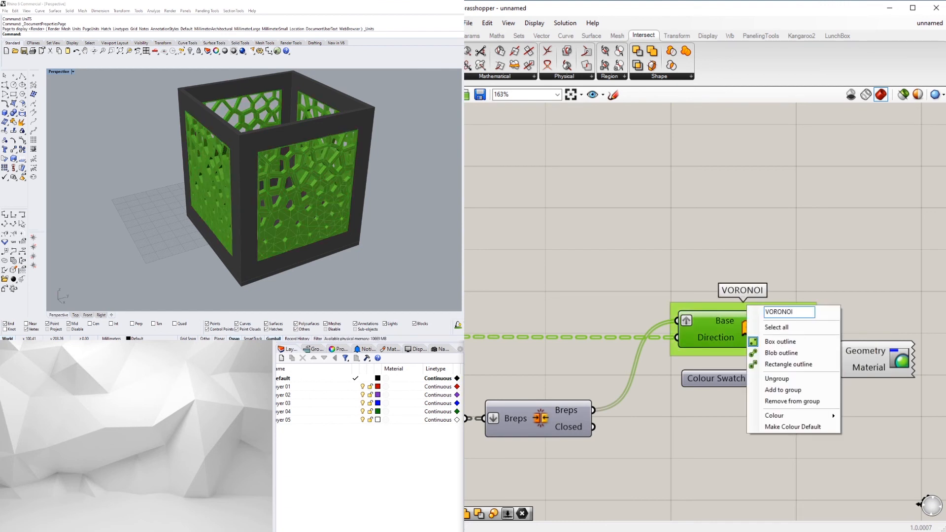
{"action": "left_click", "coordinate": [836, 253]}
Select the entire definition and move it slightly closer to the canvas's upper-left corner.
{"action": "scroll", "coordinate": [803, 356], "scroll_direction": "down", "scroll_amount": 5}
{"action": "right_click_drag", "start_coordinate": [808, 355], "coordinate": [799, 353]}
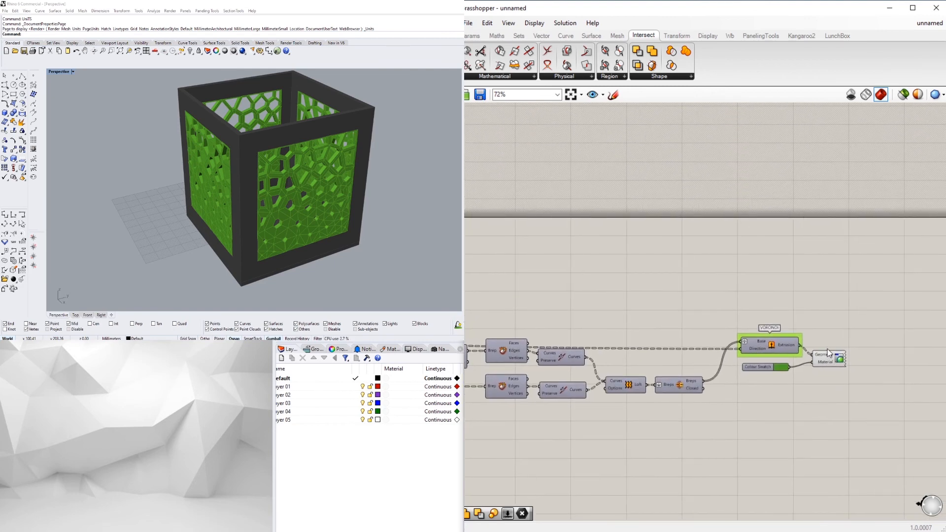
{"action": "scroll", "coordinate": [774, 327], "scroll_direction": "up", "scroll_amount": 4}
{"action": "scroll", "coordinate": [817, 320], "scroll_direction": "down", "scroll_amount": 8}
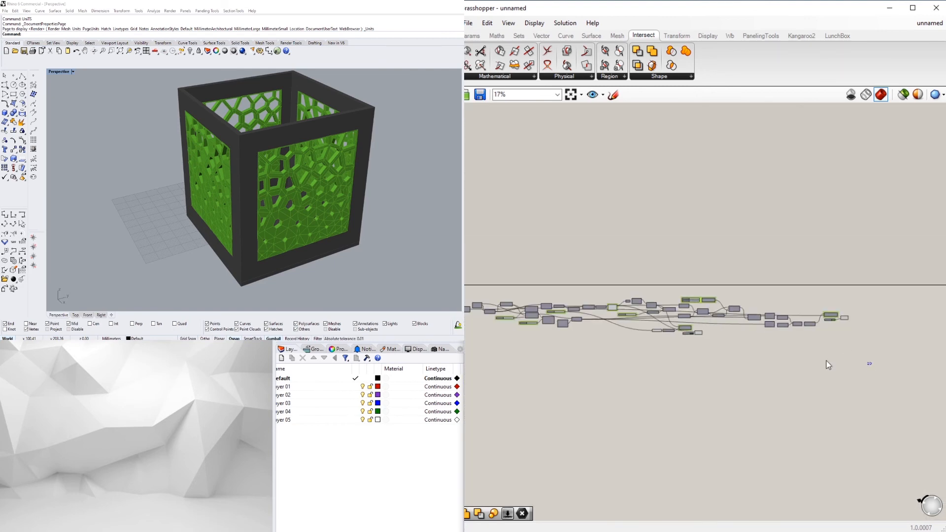
{"action": "left_click_drag", "start_coordinate": [868, 377], "coordinate": [472, 273]}
{"action": "scroll", "coordinate": [533, 312], "scroll_direction": "up", "scroll_amount": 4}
{"action": "right_click_drag", "start_coordinate": [533, 312], "coordinate": [705, 302]}
{"action": "scroll", "coordinate": [593, 306], "scroll_direction": "up", "scroll_amount": 3}
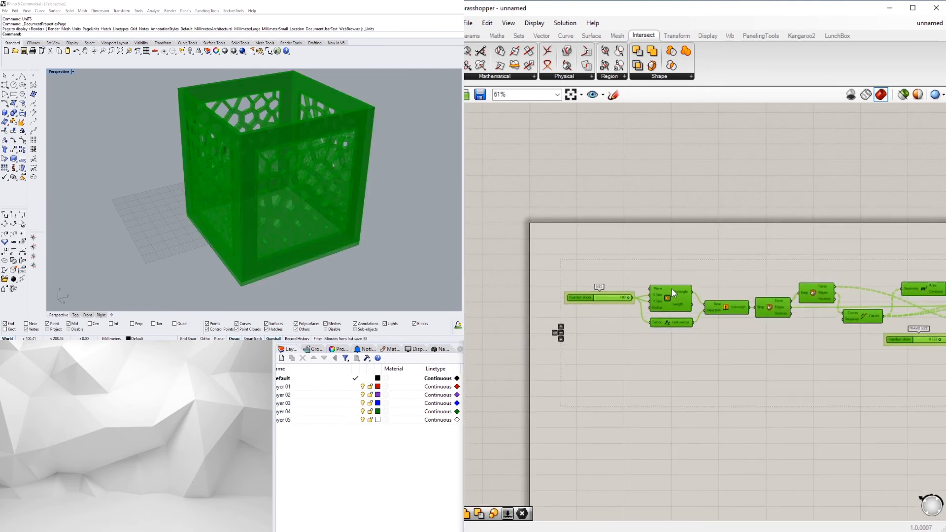
{"action": "left_click_drag", "start_coordinate": [672, 289], "coordinate": [653, 270]}
{"action": "left_click", "coordinate": [768, 369]}
{"action": "scroll", "coordinate": [798, 382], "scroll_direction": "down", "scroll_amount": 4}
Shift the Solid Union, the FRAME group and everything downstream slightly away from the frame Extrusion component.
{"action": "right_click_drag", "start_coordinate": [886, 396], "coordinate": [739, 317]}
{"action": "scroll", "coordinate": [710, 266], "scroll_direction": "up", "scroll_amount": 5}
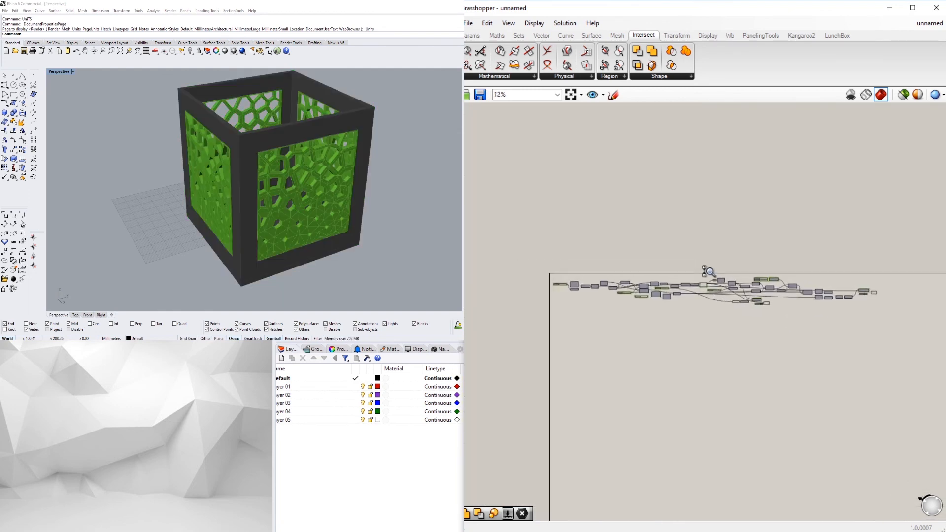
{"action": "scroll", "coordinate": [668, 283], "scroll_direction": "down", "scroll_amount": 5}
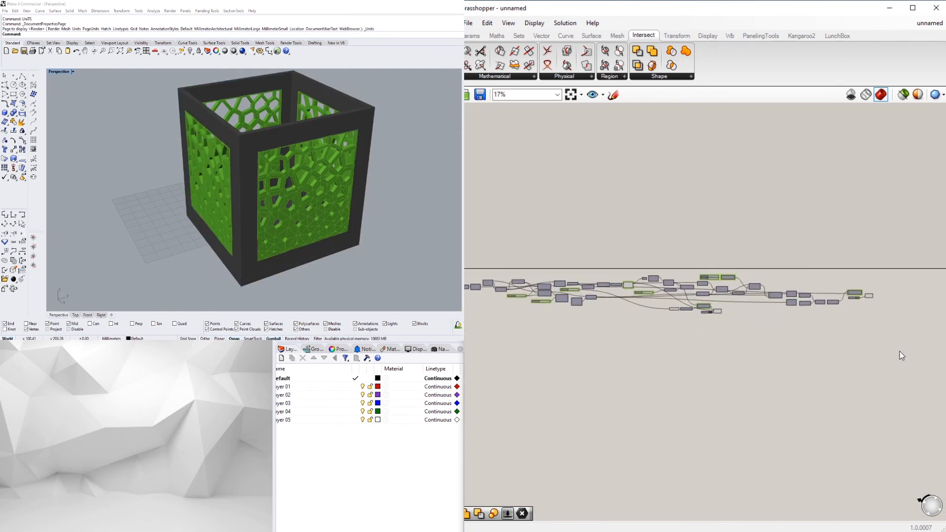
{"action": "left_click_drag", "start_coordinate": [899, 354], "coordinate": [613, 251]}
{"action": "scroll", "coordinate": [630, 279], "scroll_direction": "up", "scroll_amount": 5}
{"action": "left_click_drag", "start_coordinate": [629, 296], "coordinate": [647, 296]}
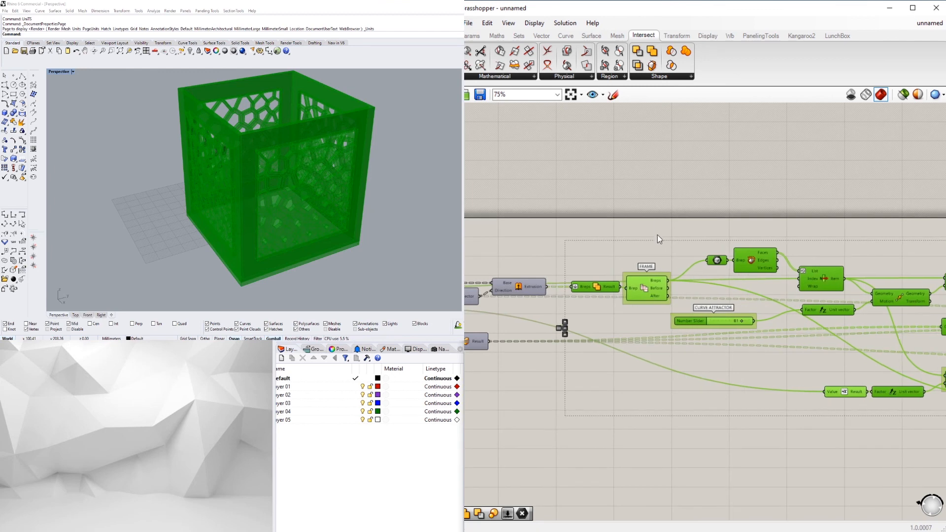
{"action": "left_click", "coordinate": [657, 235]}
Raise the frame Extrusion component above the row of the Solid Union it feeds.
{"action": "scroll", "coordinate": [675, 274], "scroll_direction": "down", "scroll_amount": 3}
{"action": "right_click_drag", "start_coordinate": [682, 302], "coordinate": [706, 340]}
{"action": "scroll", "coordinate": [720, 302], "scroll_direction": "up", "scroll_amount": 3}
{"action": "scroll", "coordinate": [673, 284], "scroll_direction": "down", "scroll_amount": 1}
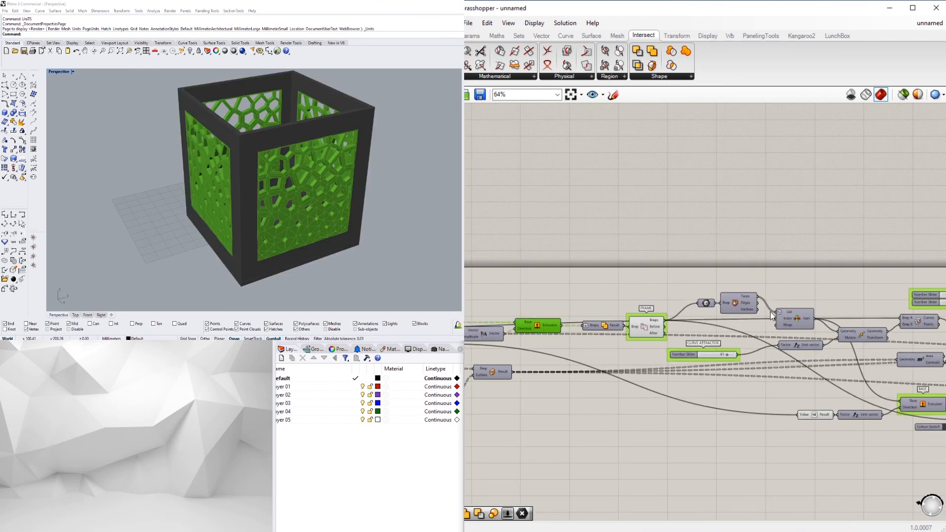
{"action": "right_click_drag", "start_coordinate": [826, 391], "coordinate": [779, 382]}
{"action": "scroll", "coordinate": [779, 382], "scroll_direction": "down", "scroll_amount": 2}
{"action": "right_click_drag", "start_coordinate": [646, 365], "coordinate": [682, 400]}
{"action": "scroll", "coordinate": [646, 382], "scroll_direction": "up", "scroll_amount": 6}
{"action": "left_click_drag", "start_coordinate": [575, 344], "coordinate": [577, 318]}
{"action": "left_click", "coordinate": [675, 287]}
Lower the Solid Union and FRAME components slightly and nudge the frame Extrusion closer to them.
{"action": "scroll", "coordinate": [675, 287], "scroll_direction": "down", "scroll_amount": 2}
{"action": "right_click_drag", "start_coordinate": [746, 346], "coordinate": [743, 403]}
{"action": "scroll", "coordinate": [743, 403], "scroll_direction": "up", "scroll_amount": 2}
{"action": "left_click_drag", "start_coordinate": [741, 429], "coordinate": [646, 373]}
{"action": "mouse_move", "coordinate": [645, 383]}
{"action": "left_mouse_down"}
{"action": "mouse_move", "coordinate": [651, 391]}
{"action": "mouse_move", "coordinate": [636, 398]}
{"action": "left_mouse_up"}
{"action": "left_click", "coordinate": [608, 348]}
{"action": "right_click_drag", "start_coordinate": [573, 349], "coordinate": [647, 345]}
{"action": "left_click_drag", "start_coordinate": [619, 347], "coordinate": [625, 347]}
{"action": "left_click", "coordinate": [657, 317]}
Nudge the Amplitude component that feeds the frame Extrusion and the THICKNESS slider into tidier positions.
{"action": "scroll", "coordinate": [657, 317], "scroll_direction": "down", "scroll_amount": 2}
{"action": "right_click_drag", "start_coordinate": [544, 371], "coordinate": [695, 409]}
{"action": "scroll", "coordinate": [695, 409], "scroll_direction": "up", "scroll_amount": 4}
{"action": "left_click_drag", "start_coordinate": [694, 409], "coordinate": [700, 416]}
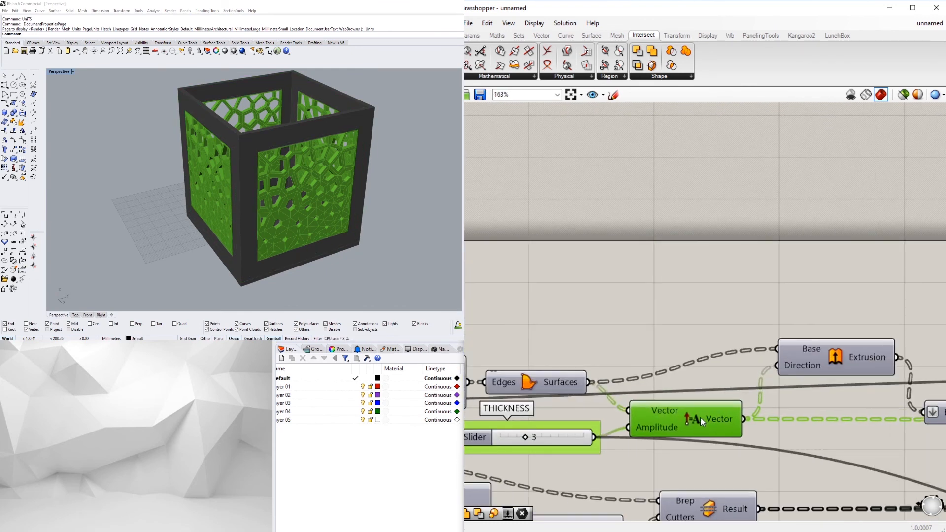
{"action": "left_click", "coordinate": [680, 301]}
{"action": "scroll", "coordinate": [680, 301], "scroll_direction": "down", "scroll_amount": 3}
{"action": "right_click_drag", "start_coordinate": [540, 393], "coordinate": [611, 439]}
{"action": "scroll", "coordinate": [610, 438], "scroll_direction": "up", "scroll_amount": 3}
{"action": "left_click_drag", "start_coordinate": [609, 424], "coordinate": [611, 431]}
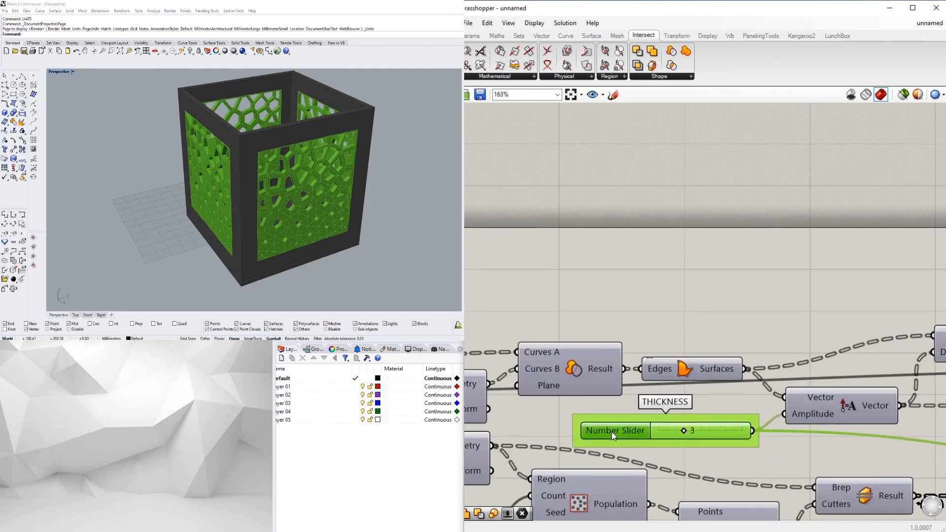
{"action": "left_click", "coordinate": [696, 288]}
Review the rearranged frame section and whole definition, and inspect the cube from another side.
{"action": "scroll", "coordinate": [696, 288], "scroll_direction": "down", "scroll_amount": 4}
{"action": "right_click_drag", "start_coordinate": [696, 291], "coordinate": [584, 313]}
{"action": "scroll", "coordinate": [819, 312], "scroll_direction": "up", "scroll_amount": 2}
{"action": "right_click_drag", "start_coordinate": [819, 312], "coordinate": [650, 310]}
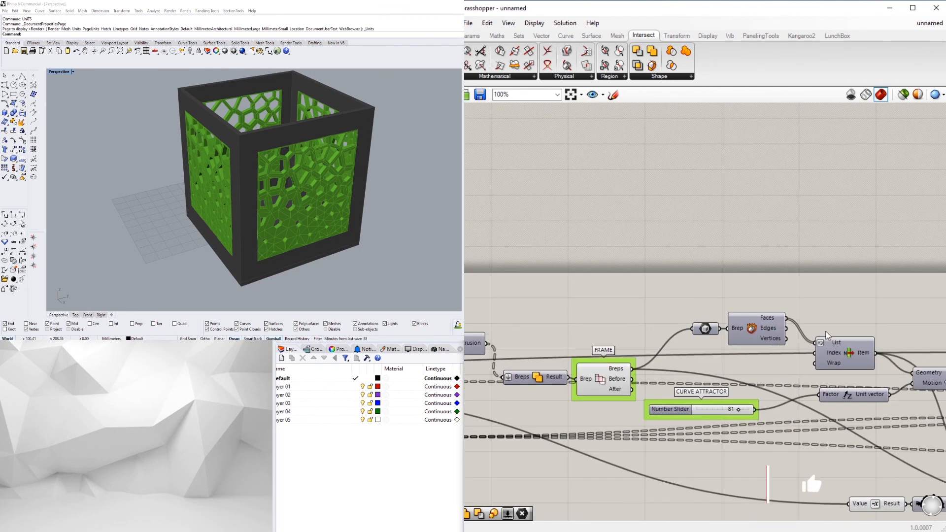
{"action": "right_click_drag", "start_coordinate": [493, 331], "coordinate": [593, 287]}
{"action": "scroll", "coordinate": [767, 258], "scroll_direction": "down", "scroll_amount": 2}
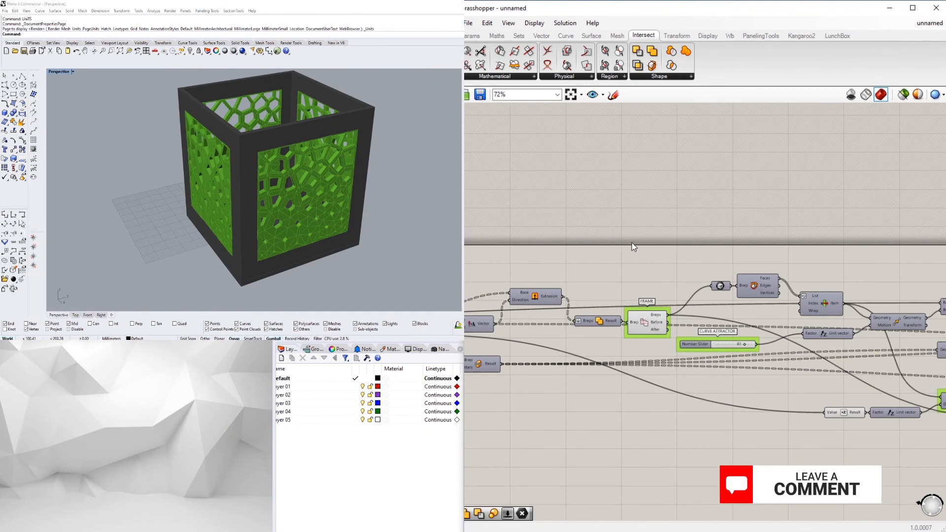
{"action": "scroll", "coordinate": [631, 242], "scroll_direction": "down", "scroll_amount": 5}
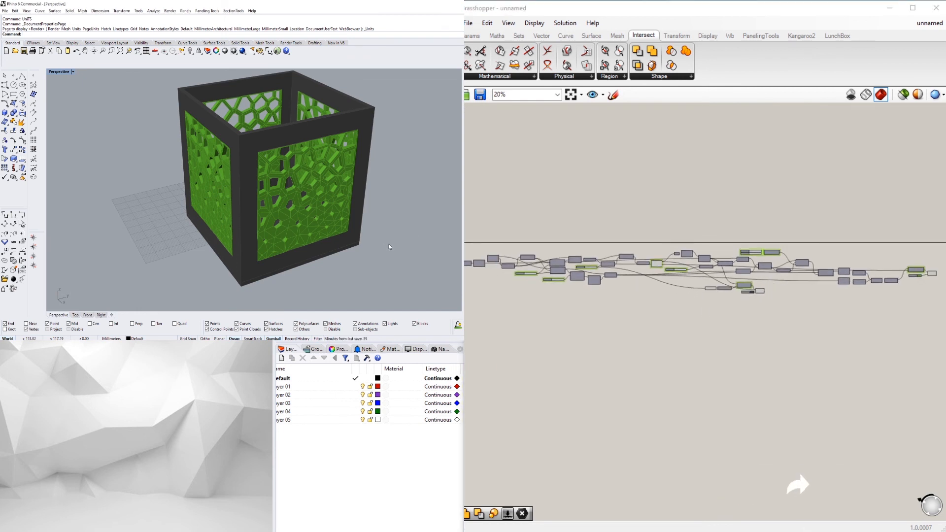
{"action": "mouse_move", "coordinate": [388, 244]}
{"action": "right_mouse_down"}
{"action": "mouse_move", "coordinate": [394, 232]}
{"action": "mouse_move", "coordinate": [432, 231]}
{"action": "mouse_move", "coordinate": [386, 244]}
{"action": "right_mouse_up"}
Try the CURVE ATTRACTOR slider at 20 and at 50, viewing the cube's panels from another angle.
{"action": "scroll", "coordinate": [671, 247], "scroll_direction": "up", "scroll_amount": 10}
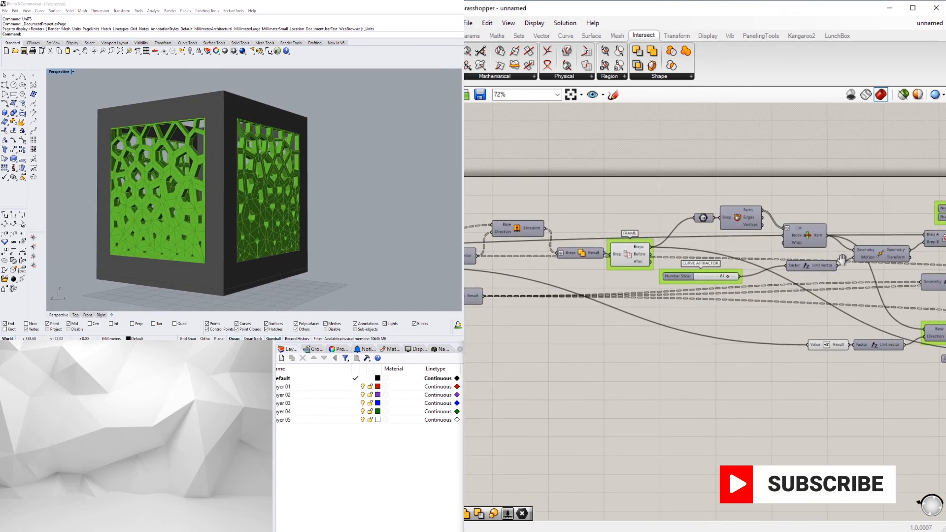
{"action": "right_click_drag", "start_coordinate": [698, 277], "coordinate": [680, 327]}
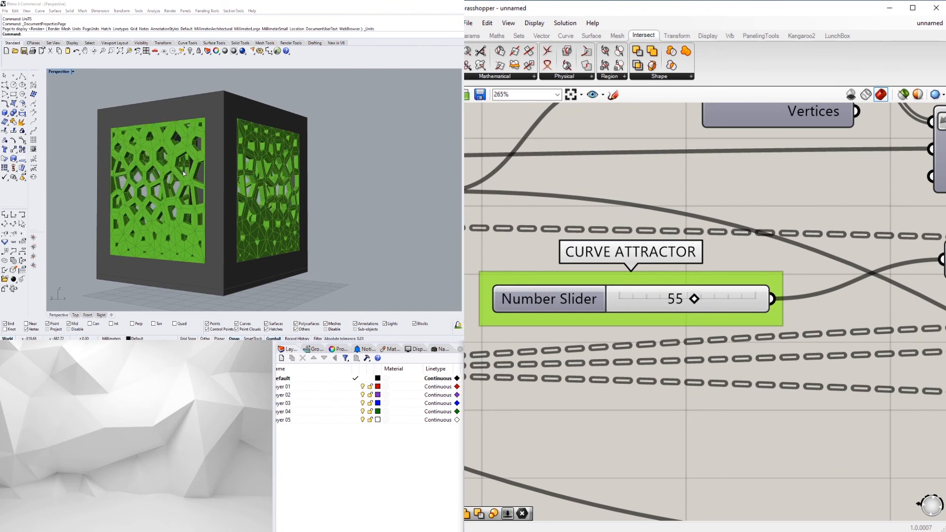
{"action": "double_click", "coordinate": [685, 299]}
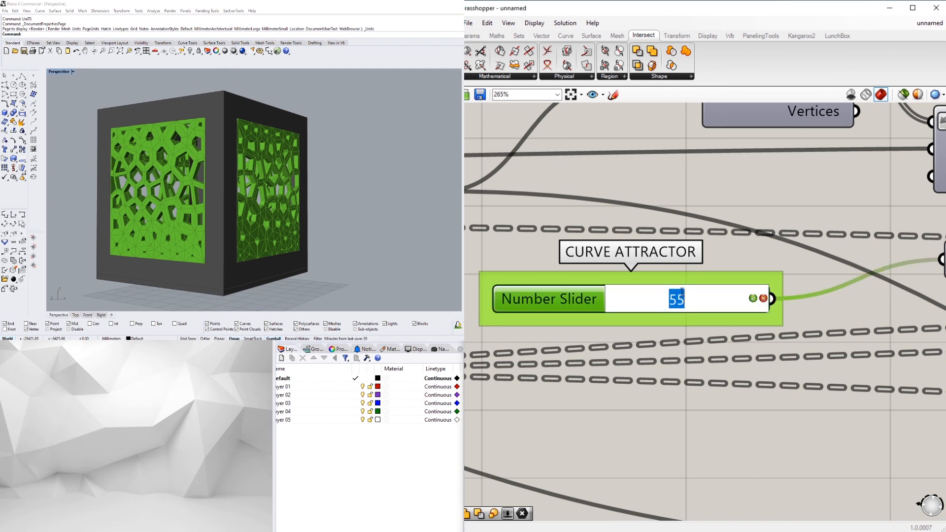
{"action": "key", "text": "Return"}
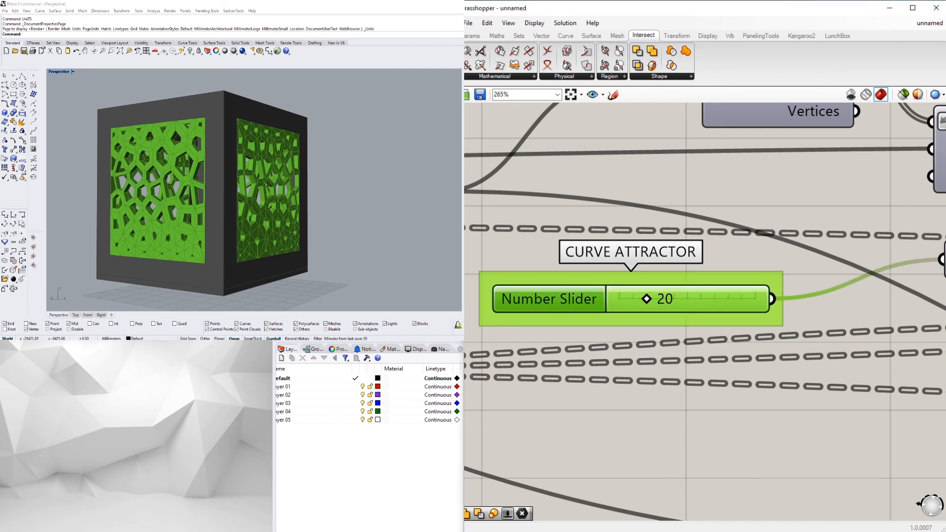
{"action": "right_click_drag", "start_coordinate": [392, 181], "coordinate": [323, 523]}
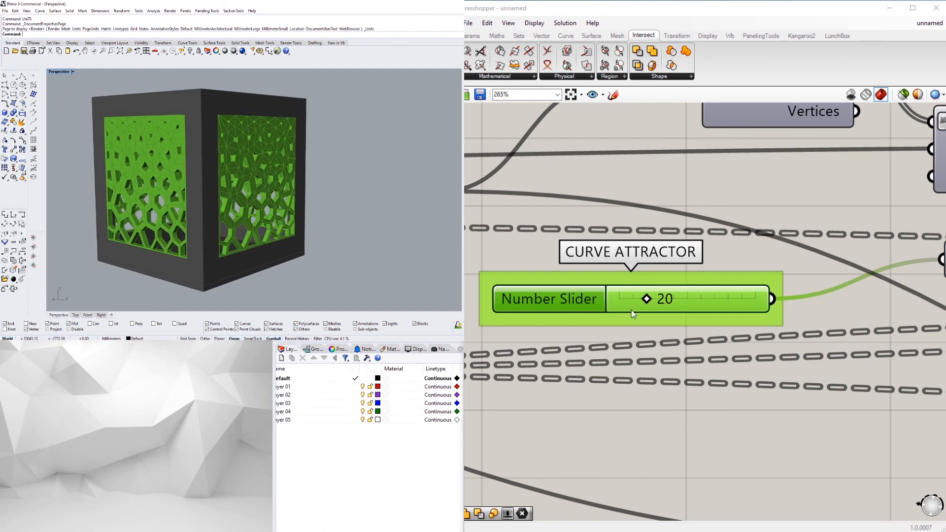
{"action": "double_click", "coordinate": [668, 300]}
{"action": "type", "text": "50"}
{"action": "key", "text": "Return"}
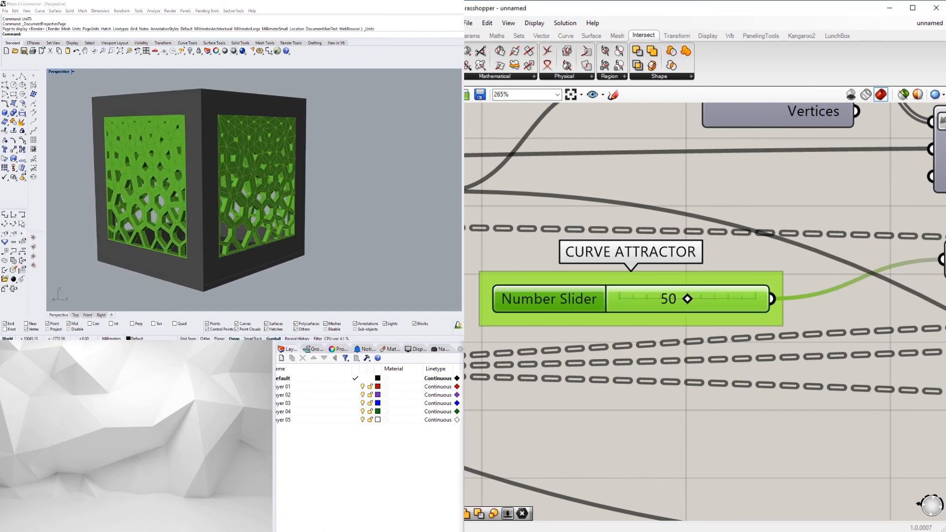
Set the CURVE ATTRACTOR slider to 90.
{"action": "double_click", "coordinate": [669, 300]}
{"action": "type", "text": "90"}
{"action": "key", "text": "Return"}
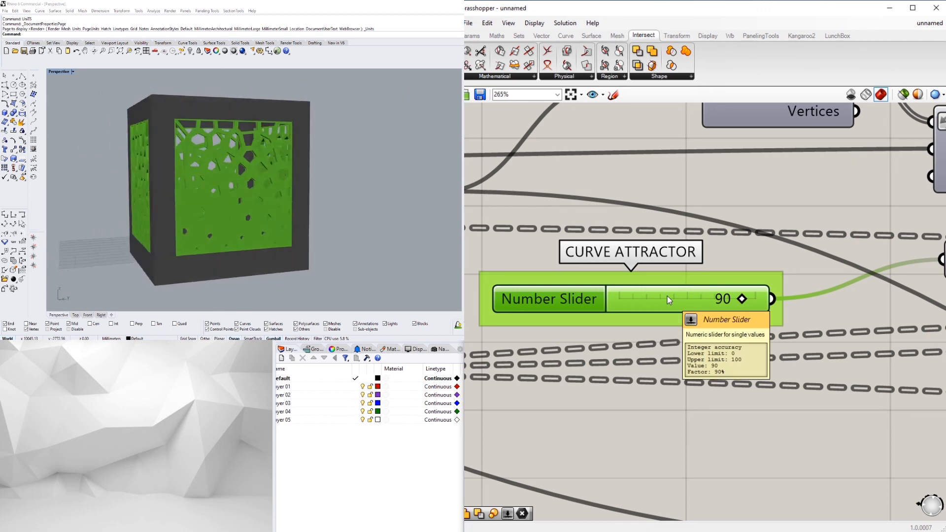
Review the full definition from the base Rectangle to the VORONOI group and inspect the finished cube from another angle.
{"action": "scroll", "coordinate": [868, 291], "scroll_direction": "down", "scroll_amount": 6}
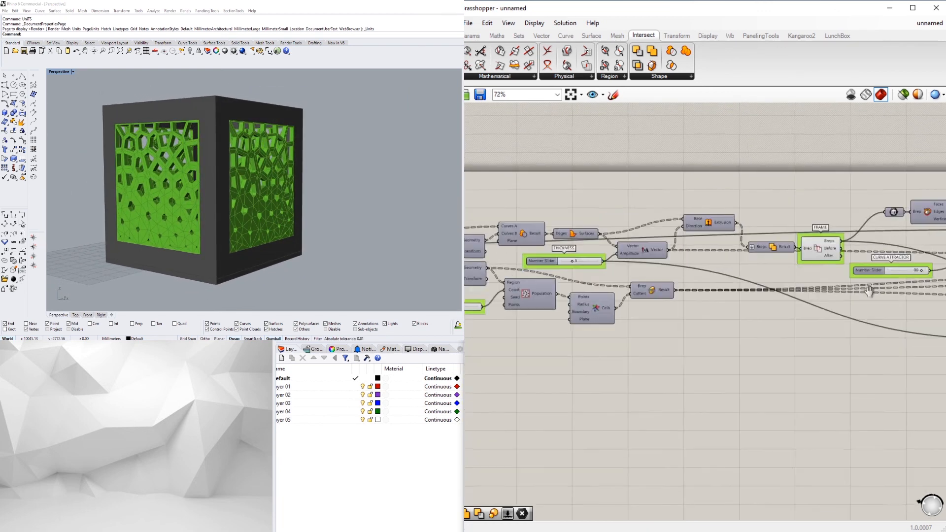
{"action": "right_click_drag", "start_coordinate": [868, 291], "coordinate": [943, 295]}
{"action": "right_click_drag", "start_coordinate": [636, 296], "coordinate": [943, 303]}
{"action": "scroll", "coordinate": [662, 276], "scroll_direction": "up", "scroll_amount": 3}
{"action": "right_click_drag", "start_coordinate": [624, 285], "coordinate": [476, 286]}
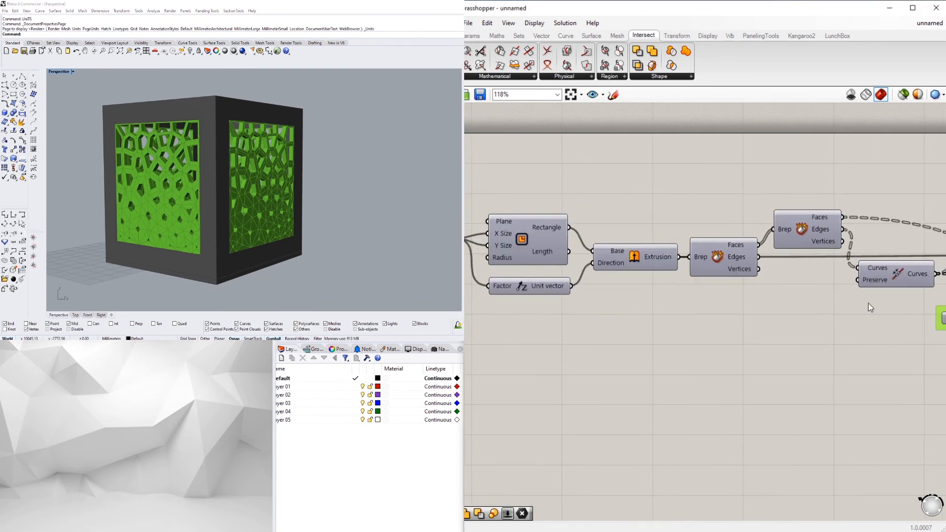
{"action": "right_click_drag", "start_coordinate": [870, 307], "coordinate": [498, 300]}
{"action": "right_click_drag", "start_coordinate": [911, 340], "coordinate": [626, 346]}
{"action": "right_click_drag", "start_coordinate": [897, 365], "coordinate": [563, 362]}
{"action": "right_click_drag", "start_coordinate": [845, 395], "coordinate": [598, 400]}
{"action": "right_click_drag", "start_coordinate": [841, 417], "coordinate": [616, 407]}
{"action": "right_click_drag", "start_coordinate": [931, 412], "coordinate": [666, 416]}
{"action": "right_click_drag", "start_coordinate": [781, 417], "coordinate": [615, 414]}
{"action": "right_click_drag", "start_coordinate": [921, 423], "coordinate": [740, 406]}
{"action": "right_click_drag", "start_coordinate": [885, 420], "coordinate": [692, 405]}
{"action": "scroll", "coordinate": [692, 406], "scroll_direction": "down", "scroll_amount": 5}
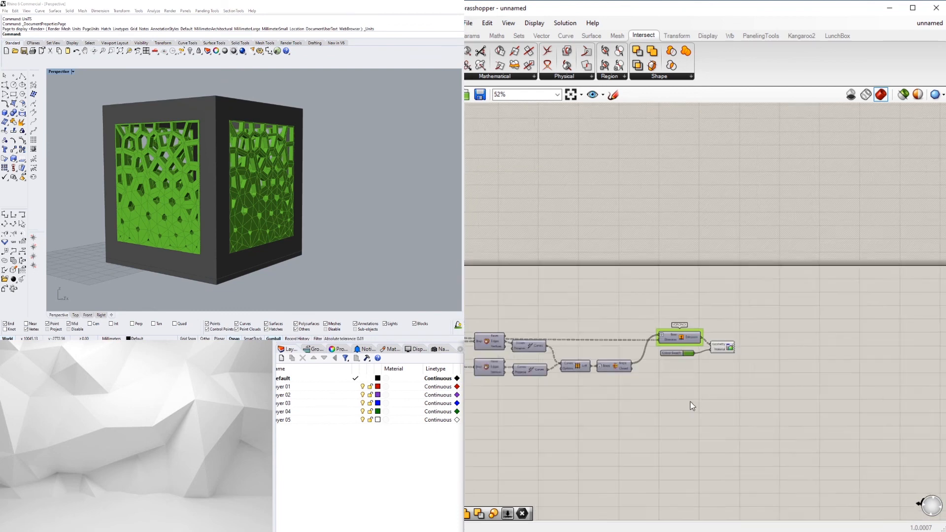
{"action": "scroll", "coordinate": [692, 406], "scroll_direction": "down", "scroll_amount": 5}
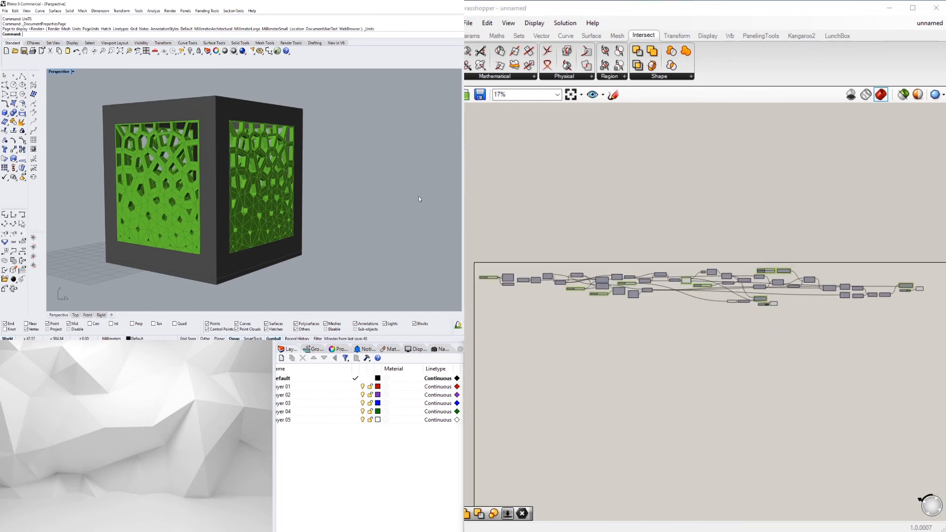
{"action": "right_click_drag", "start_coordinate": [419, 199], "coordinate": [383, 193]}
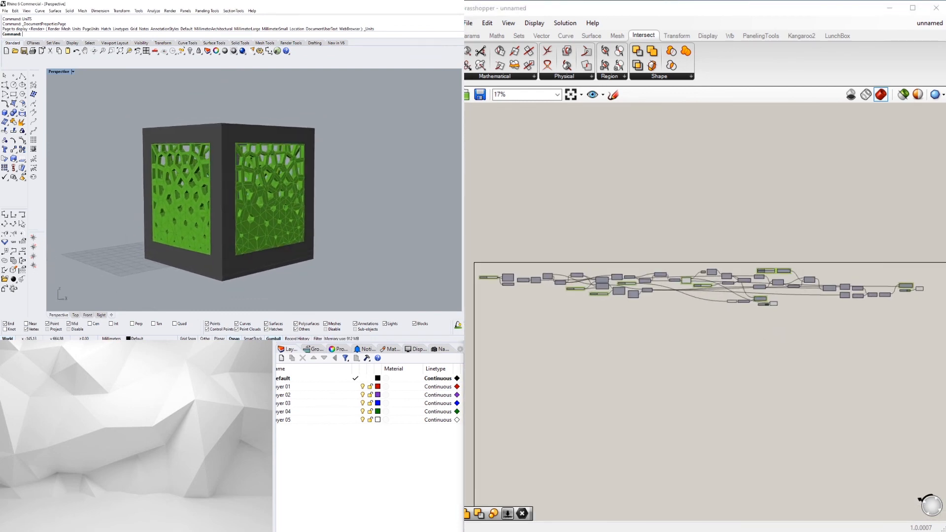